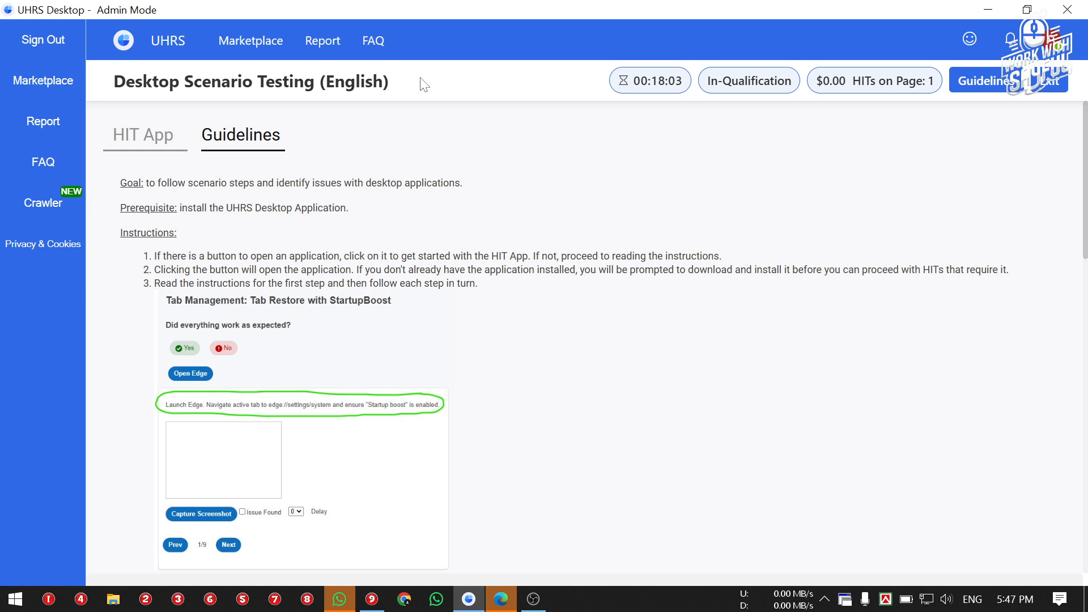
Show the HIT App of the Desktop Scenario Testing task and launch Edge from it.
{"action": "triple_click", "coordinate": [420, 78]}
{"action": "left_click", "coordinate": [454, 78]}
{"action": "left_click", "coordinate": [143, 138]}
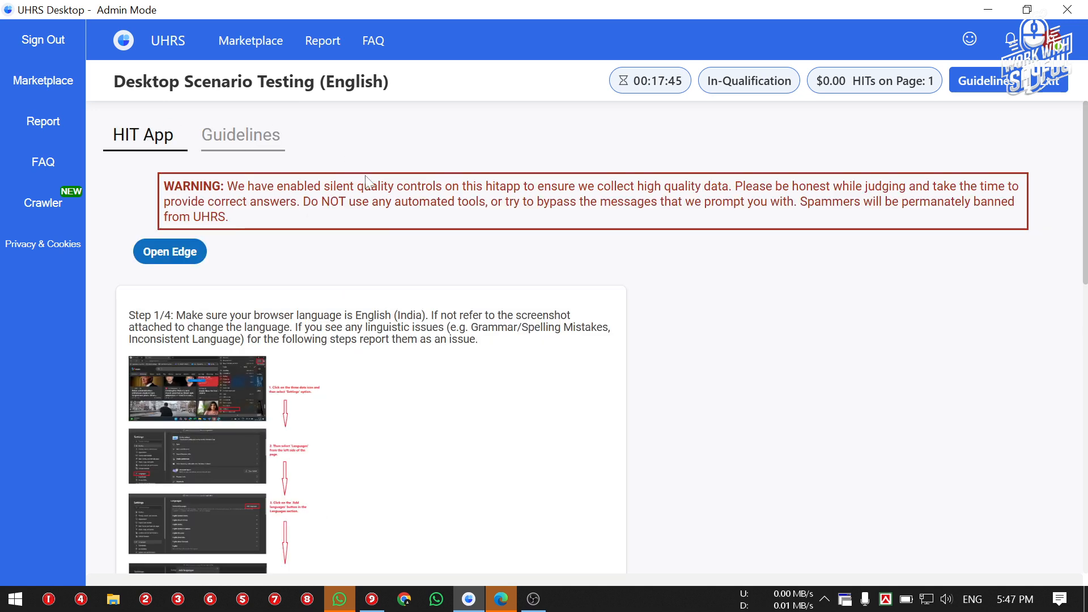
{"action": "left_click", "coordinate": [172, 262]}
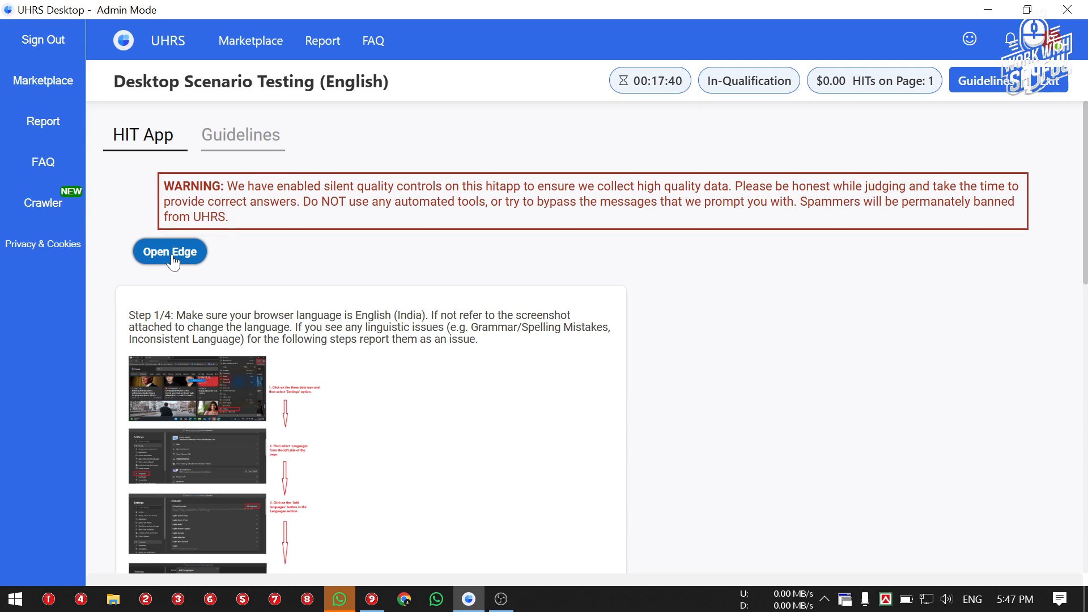
Read the step 1/4 instructions and reference screenshots on setting the browser language to English (India).
{"action": "scroll", "coordinate": [173, 262], "scroll_direction": "down", "scroll_amount": 2}
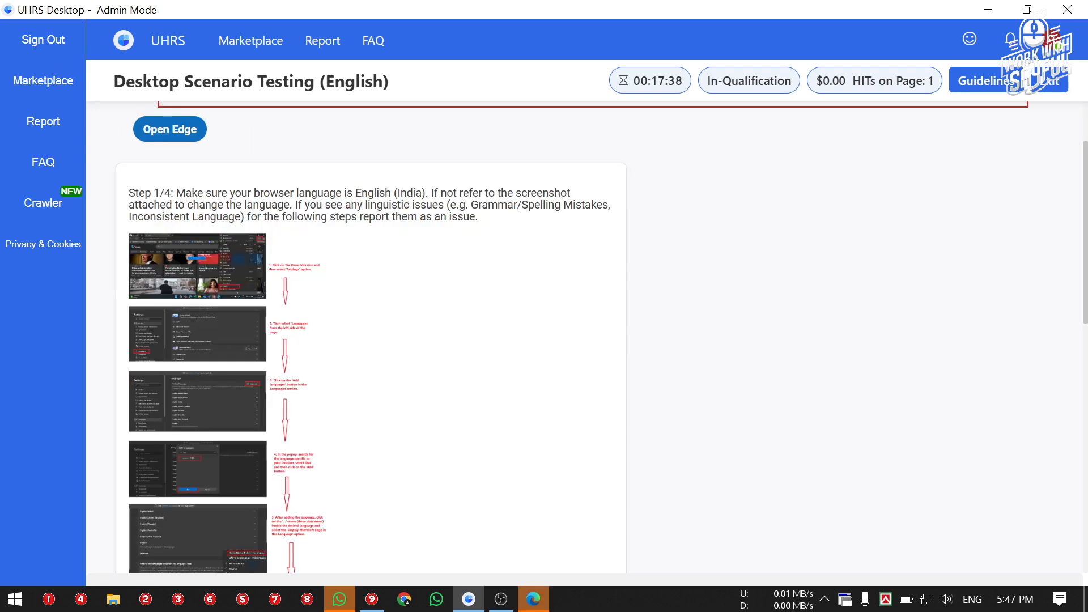
{"action": "scroll", "coordinate": [371, 339], "scroll_direction": "down", "scroll_amount": 1}
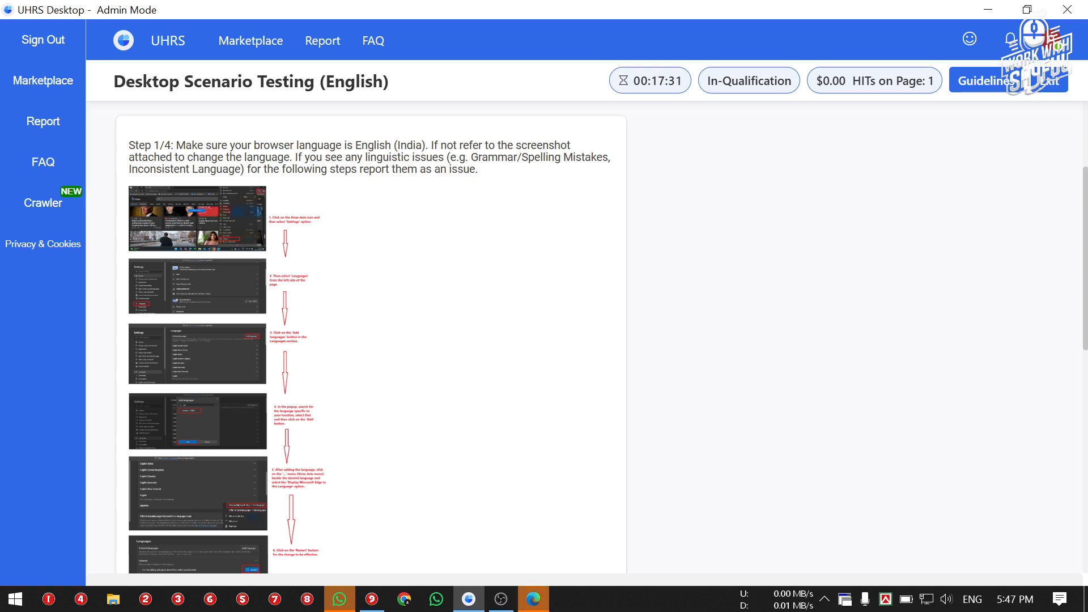
{"action": "left_click_drag", "start_coordinate": [426, 146], "coordinate": [299, 146]}
{"action": "left_click", "coordinate": [533, 599]}
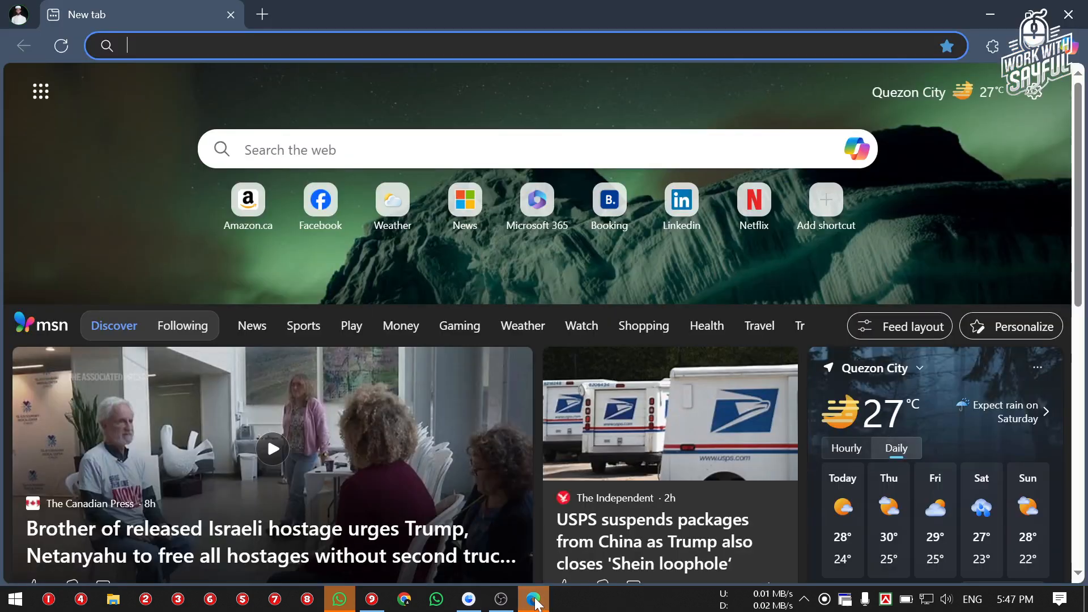
{"action": "left_click", "coordinate": [533, 598]}
{"action": "left_click_drag", "start_coordinate": [355, 146], "coordinate": [554, 157]}
{"action": "left_click", "coordinate": [429, 146]}
{"action": "left_click", "coordinate": [554, 158]}
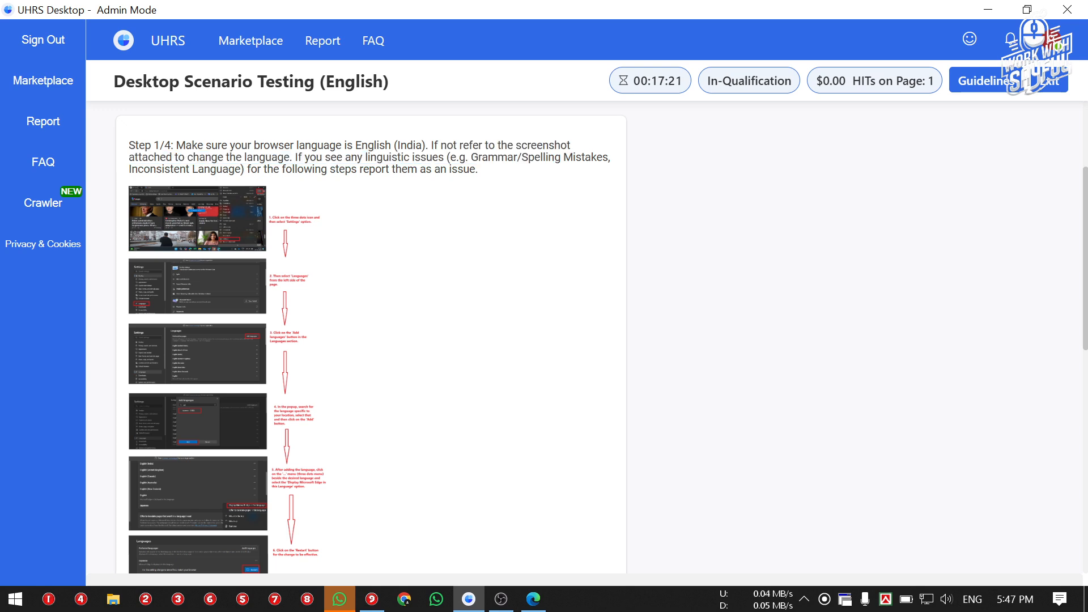
{"action": "scroll", "coordinate": [454, 165], "scroll_direction": "down", "scroll_amount": 3}
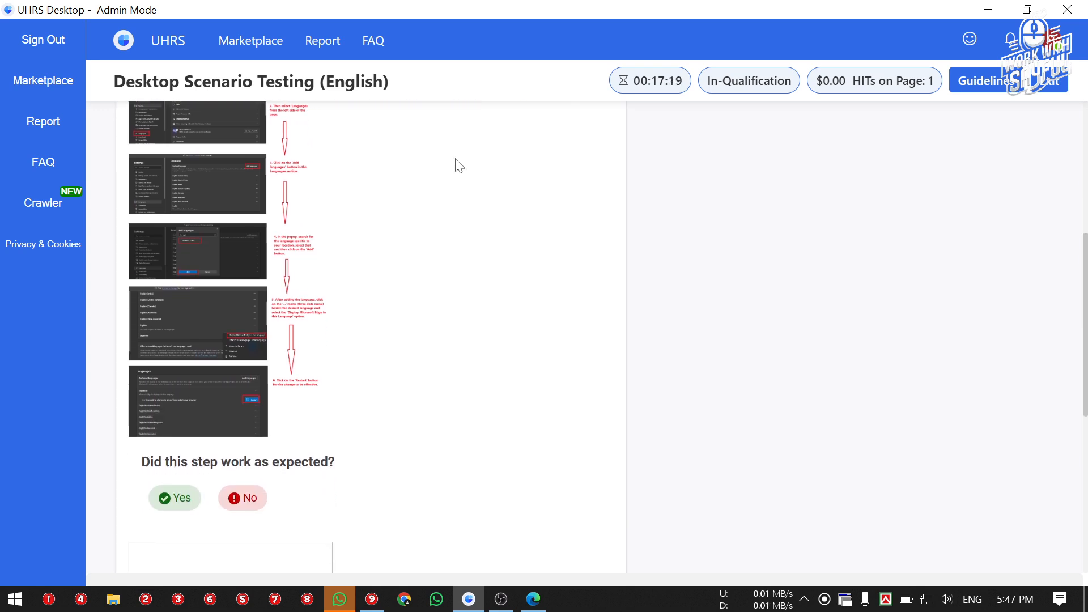
Switch to Edge and set the new tab page's region and language to India (English).
{"action": "left_click", "coordinate": [533, 599]}
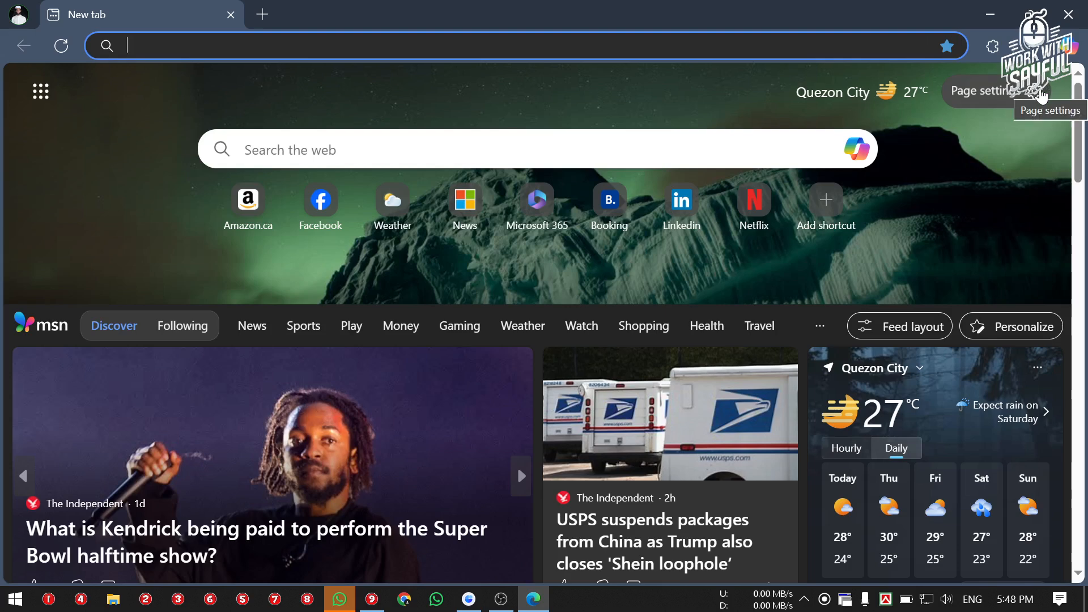
{"action": "left_click", "coordinate": [1039, 95]}
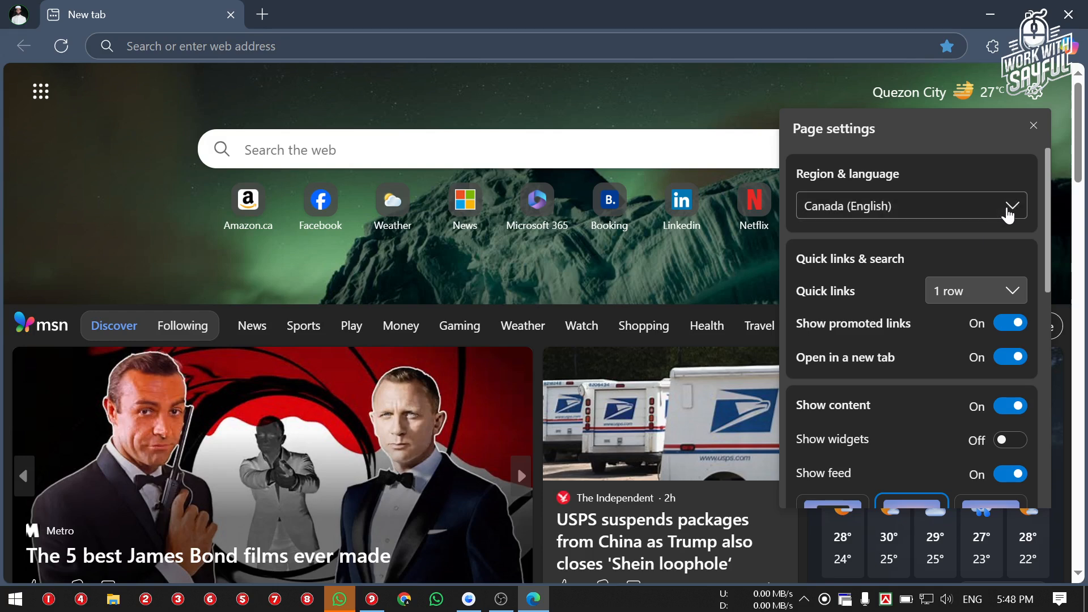
{"action": "left_click", "coordinate": [1009, 211]}
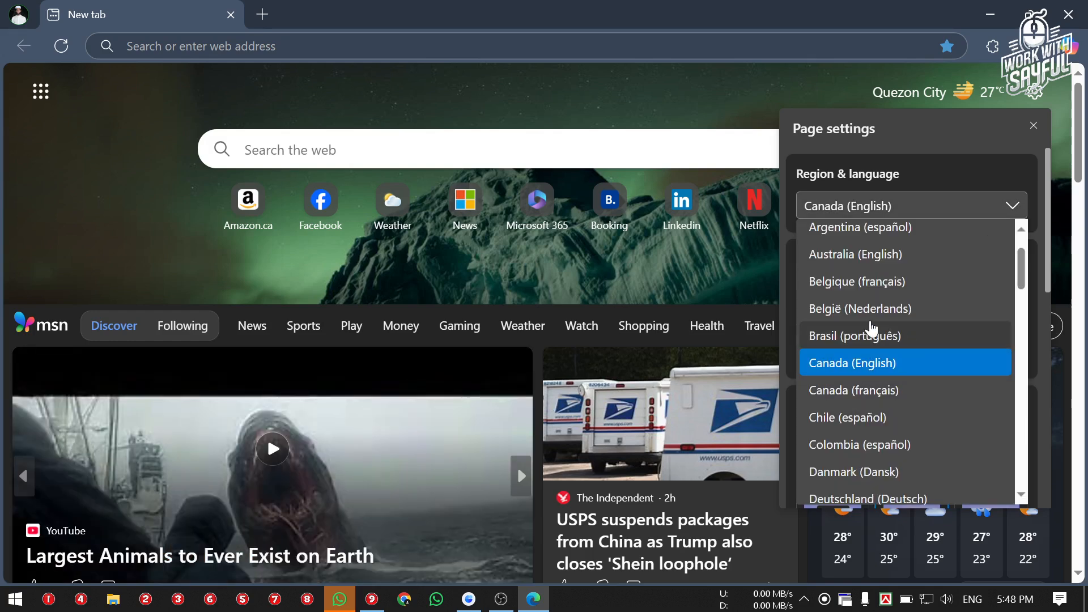
{"action": "scroll", "coordinate": [893, 355], "scroll_direction": "up", "scroll_amount": 1}
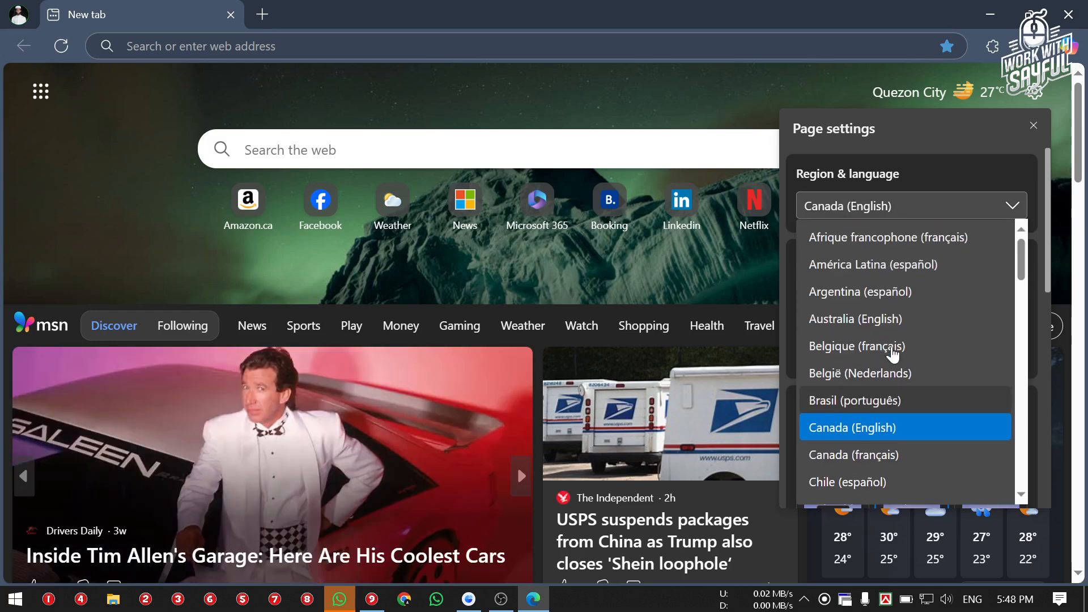
{"action": "scroll", "coordinate": [893, 354], "scroll_direction": "down", "scroll_amount": 4}
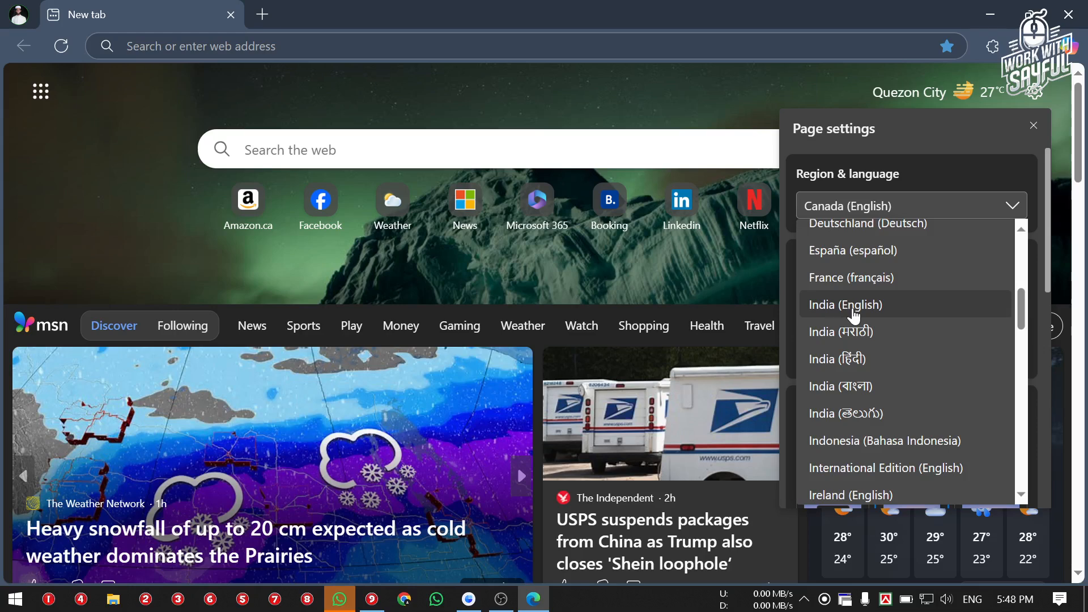
{"action": "left_click", "coordinate": [855, 311]}
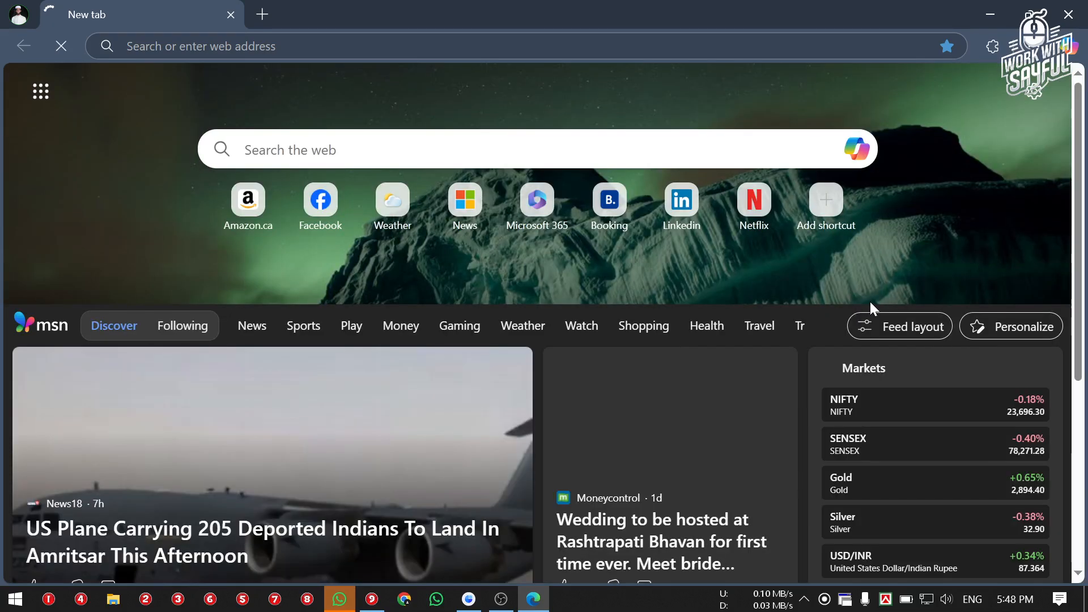
Return to UHRS Desktop, answer Yes for step 1/4 and attach a confirmed screenshot of the Edge page.
{"action": "left_click", "coordinate": [467, 600]}
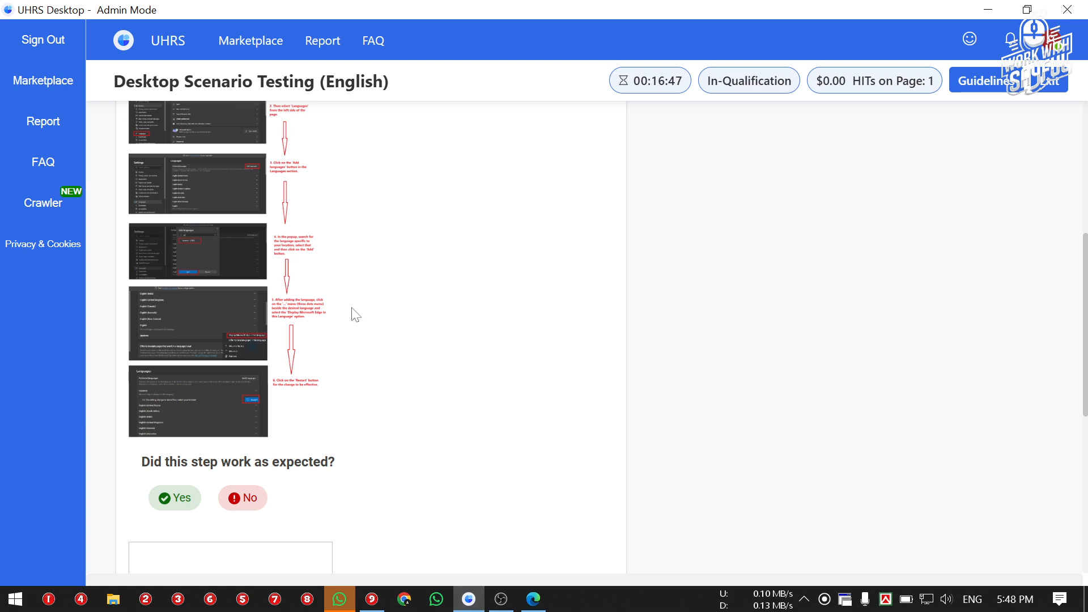
{"action": "scroll", "coordinate": [355, 314], "scroll_direction": "up", "scroll_amount": 6}
{"action": "scroll", "coordinate": [355, 314], "scroll_direction": "down", "scroll_amount": 2}
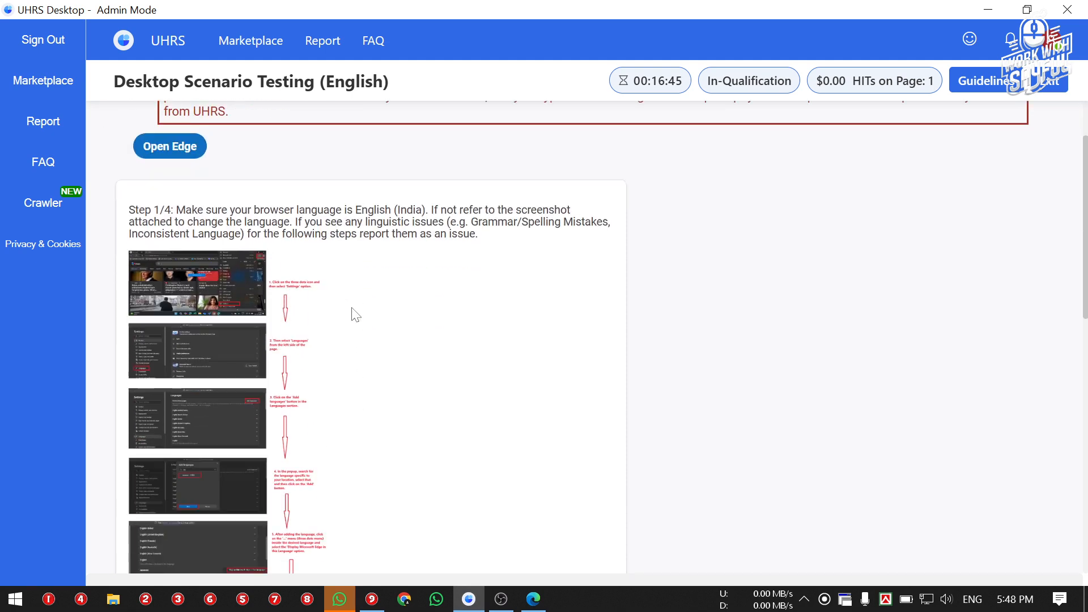
{"action": "scroll", "coordinate": [212, 484], "scroll_direction": "down", "scroll_amount": 7}
{"action": "left_click", "coordinate": [174, 335]}
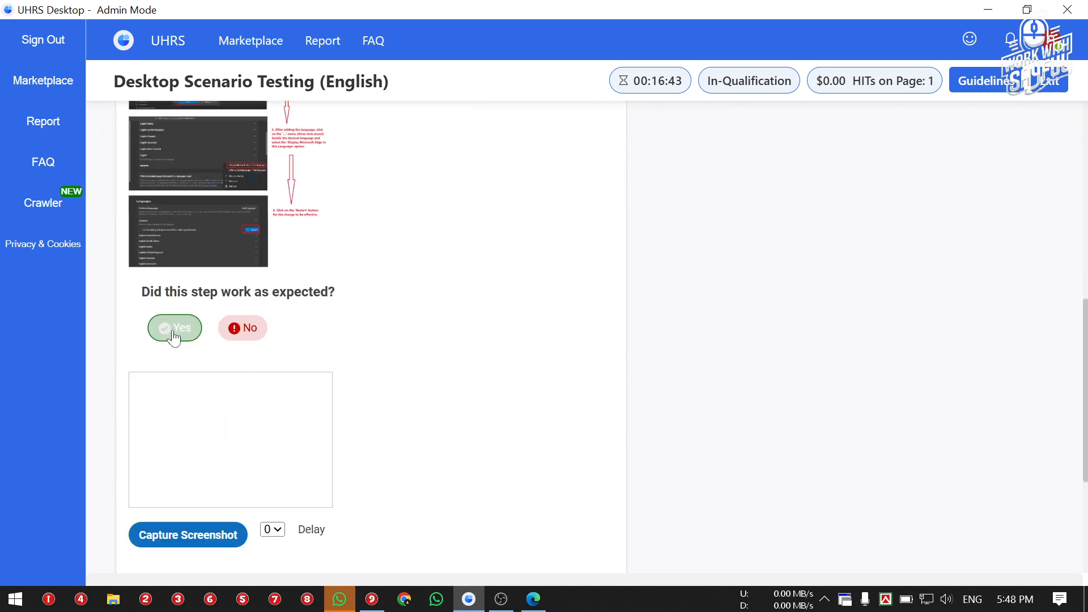
{"action": "left_click", "coordinate": [206, 547]}
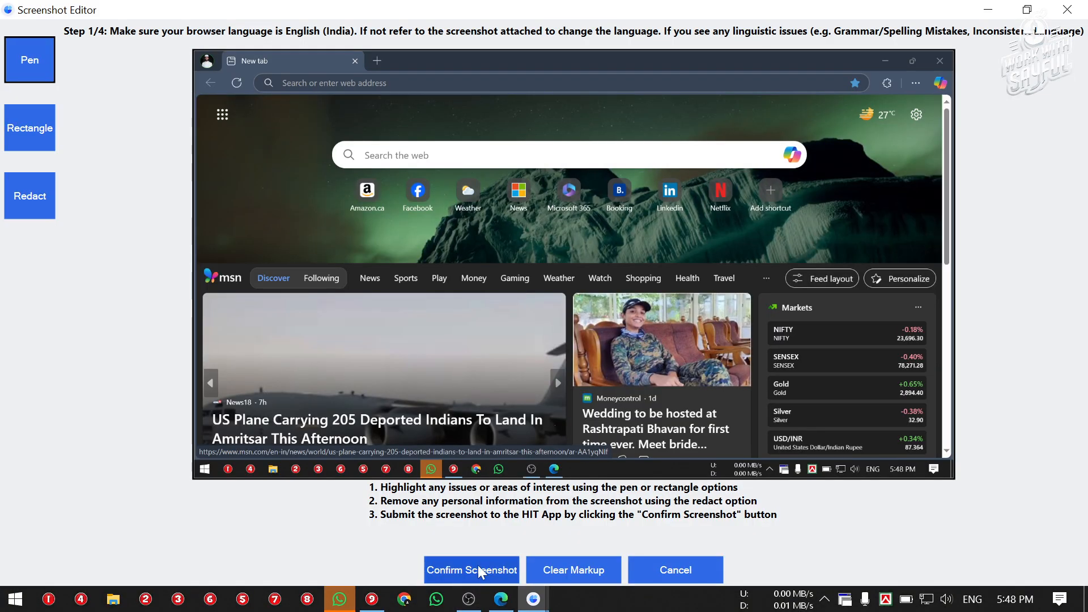
{"action": "left_click", "coordinate": [478, 566]}
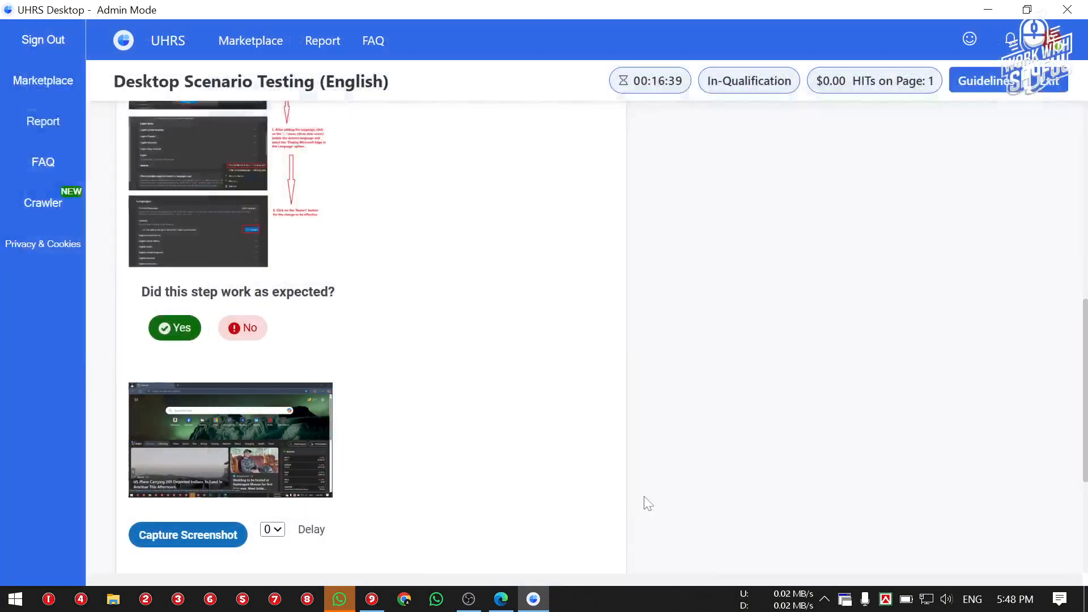
Advance to step 2/4 and copy the address ubuy.co.in from its instruction.
{"action": "scroll", "coordinate": [291, 527], "scroll_direction": "down", "scroll_amount": 3}
{"action": "left_click", "coordinate": [238, 423]}
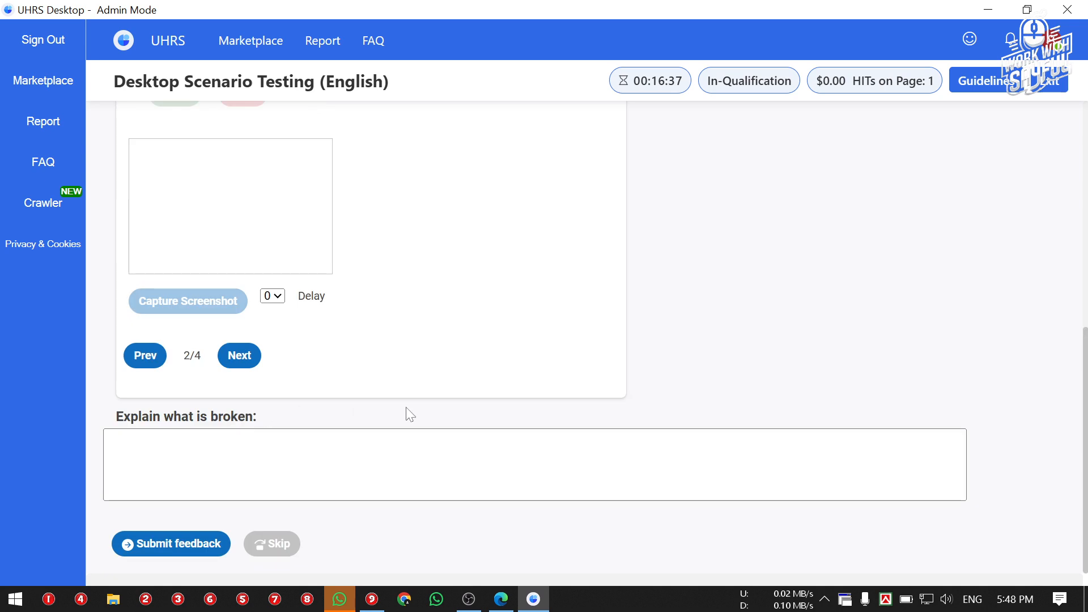
{"action": "scroll", "coordinate": [409, 414], "scroll_direction": "up", "scroll_amount": 5}
{"action": "scroll", "coordinate": [248, 341], "scroll_direction": "up", "scroll_amount": 2}
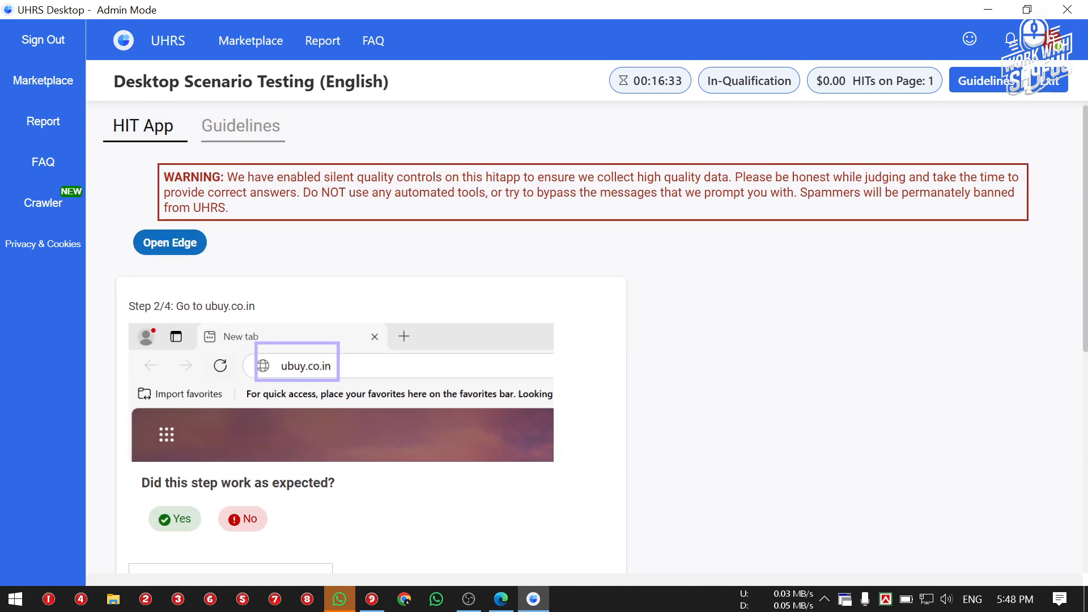
{"action": "left_click_drag", "start_coordinate": [211, 306], "coordinate": [246, 306]}
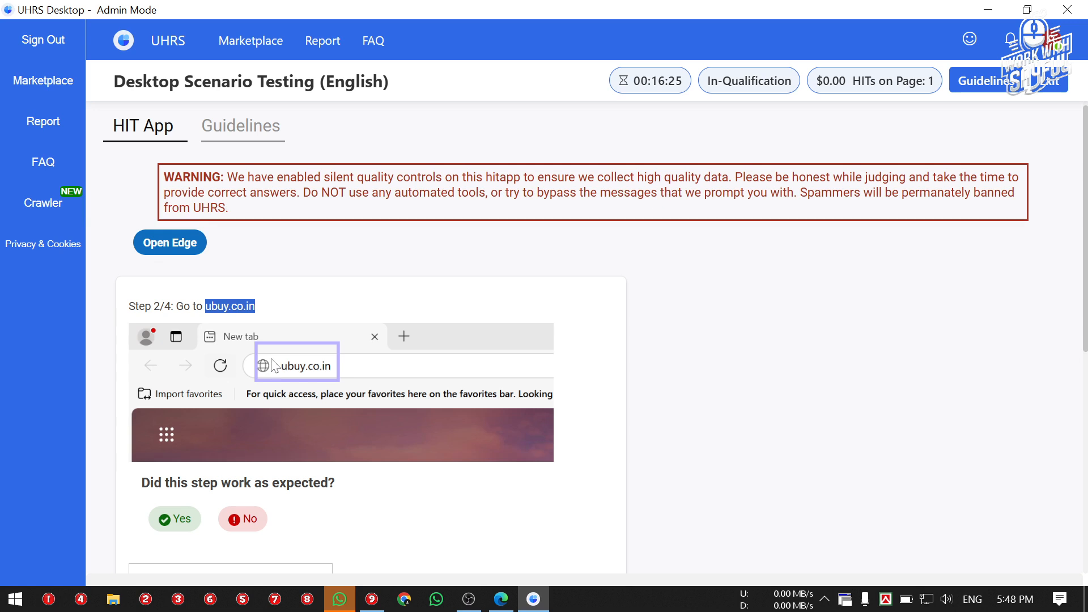
{"action": "right_click", "coordinate": [223, 305]}
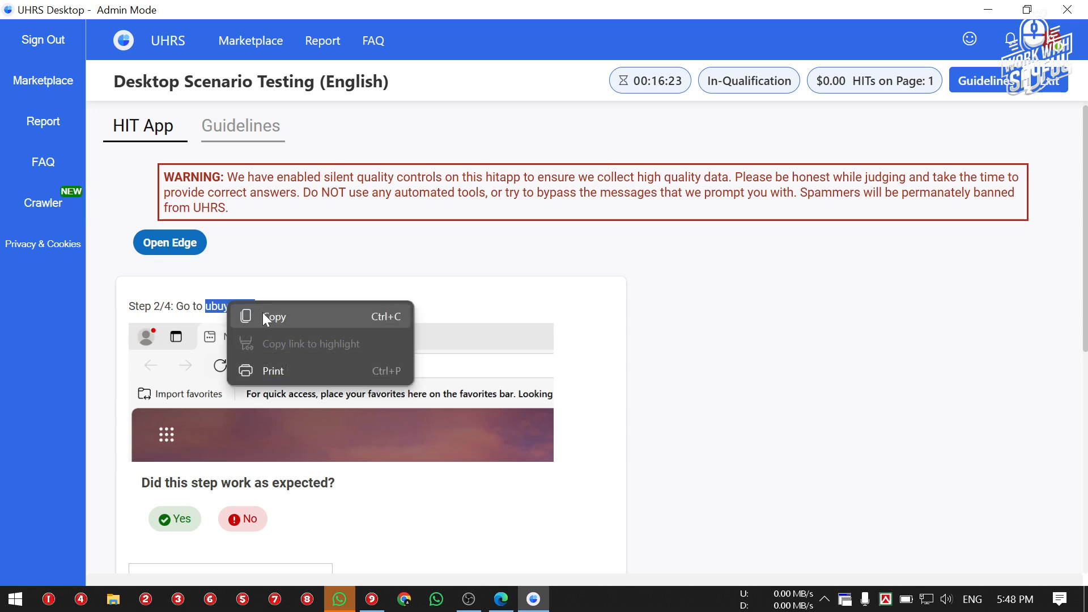
{"action": "left_click", "coordinate": [263, 312]}
{"action": "left_click", "coordinate": [371, 383]}
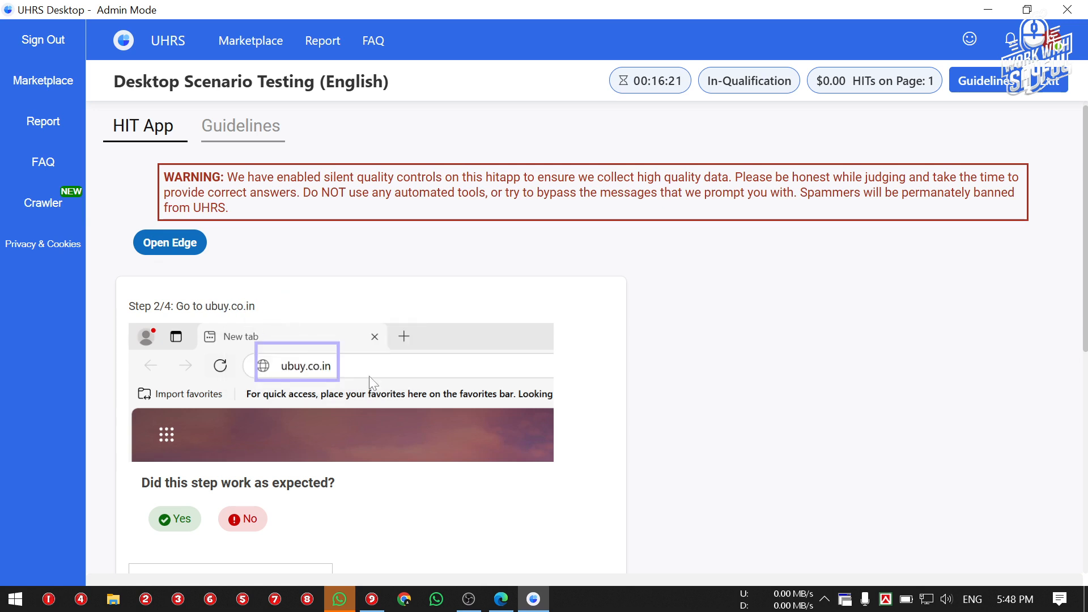
Switch to Edge and load ubuy.co.in from the copied address.
{"action": "left_click", "coordinate": [501, 599]}
{"action": "left_click", "coordinate": [240, 45]}
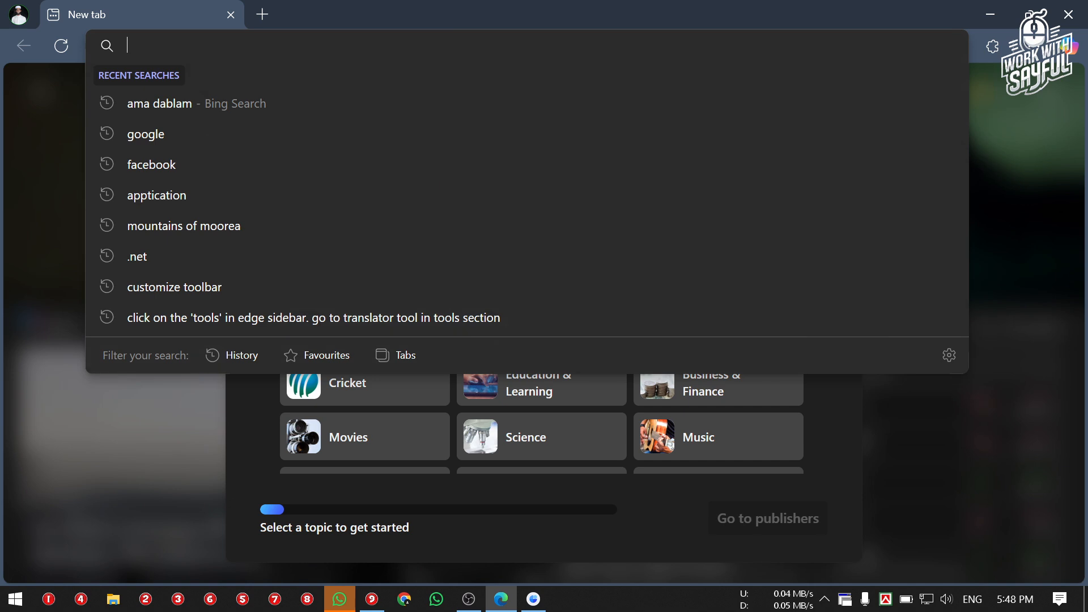
{"action": "right_click", "coordinate": [240, 46]}
{"action": "left_click", "coordinate": [286, 209]}
{"action": "left_click", "coordinate": [204, 78]}
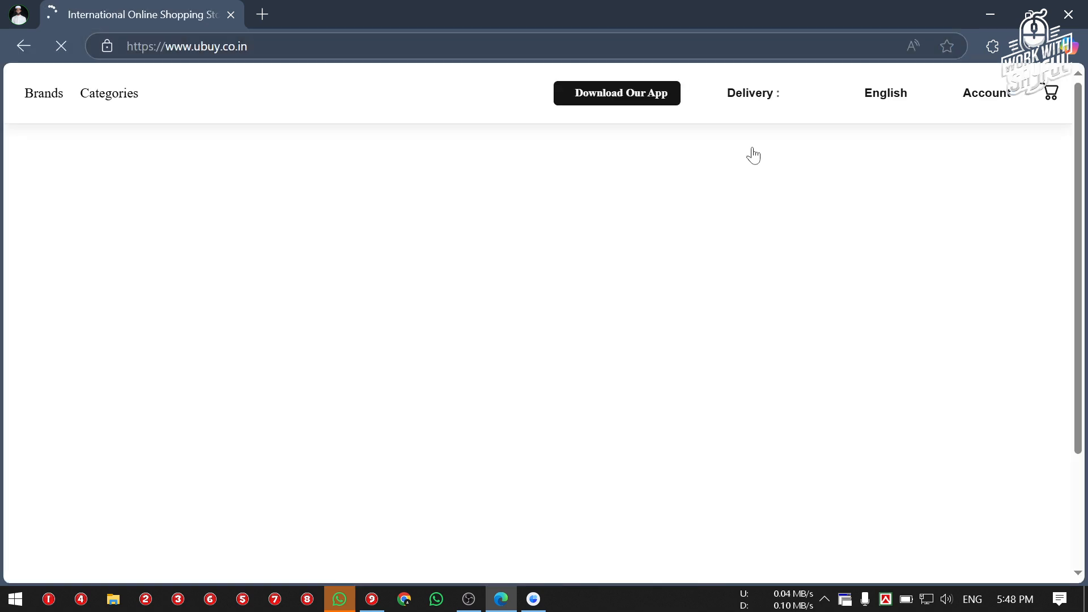
{"action": "scroll", "coordinate": [480, 252], "scroll_direction": "down", "scroll_amount": 6}
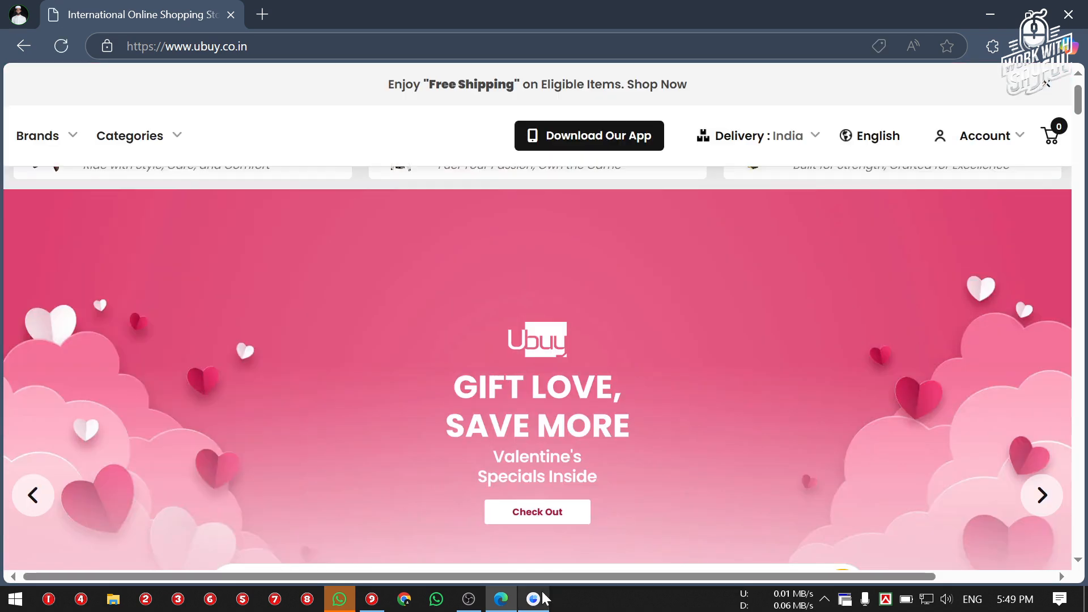
Return to UHRS Desktop, answer Yes for step 2/4 and attach a confirmed screenshot of the Ubuy page.
{"action": "left_click", "coordinate": [533, 599]}
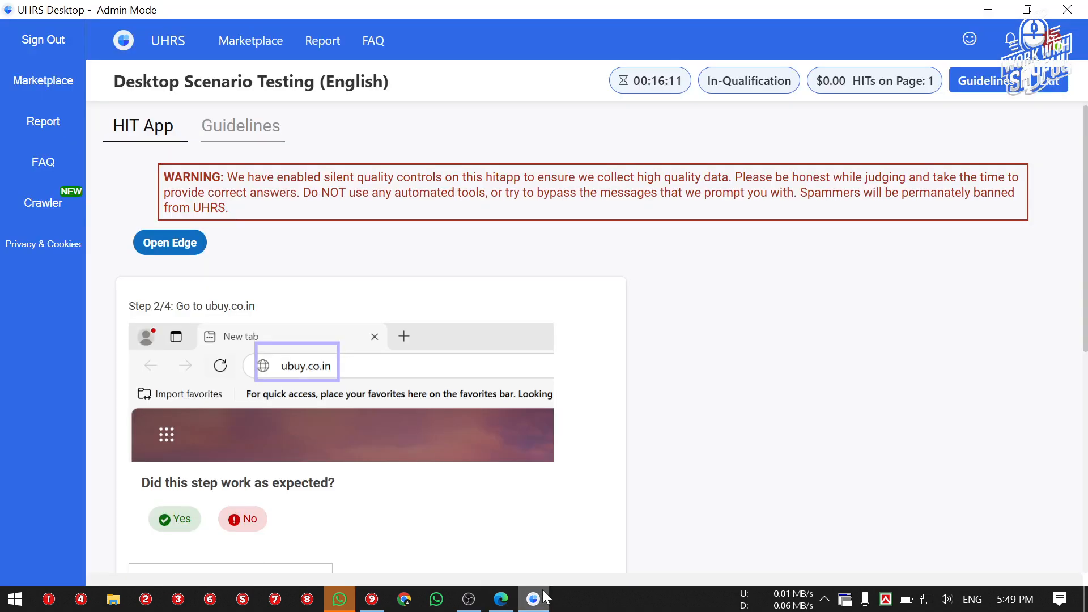
{"action": "scroll", "coordinate": [274, 373], "scroll_direction": "down", "scroll_amount": 3}
{"action": "scroll", "coordinate": [230, 366], "scroll_direction": "down", "scroll_amount": 4}
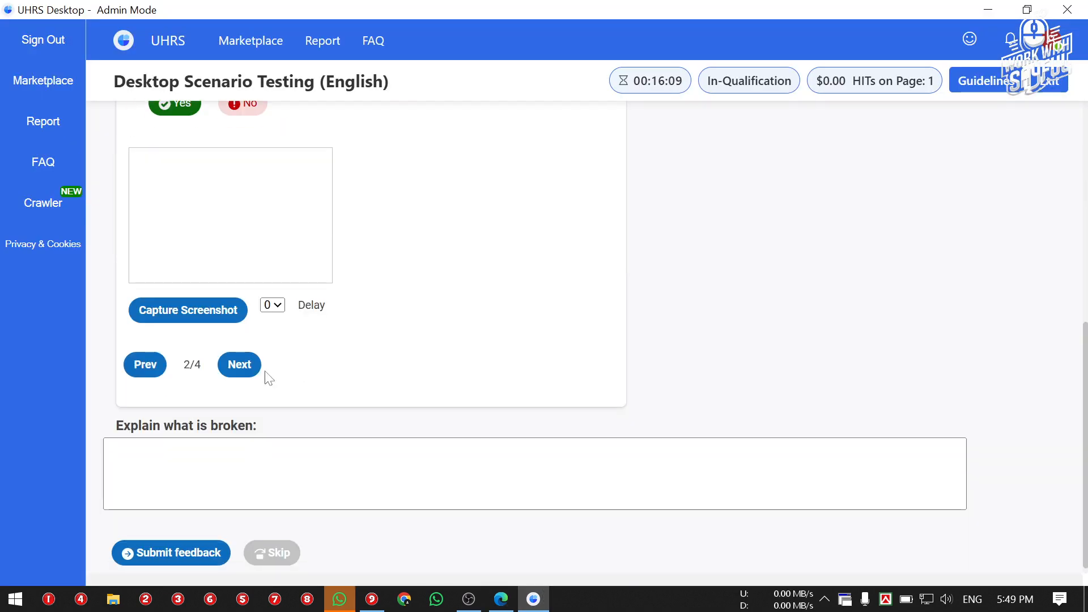
{"action": "left_click", "coordinate": [175, 312]}
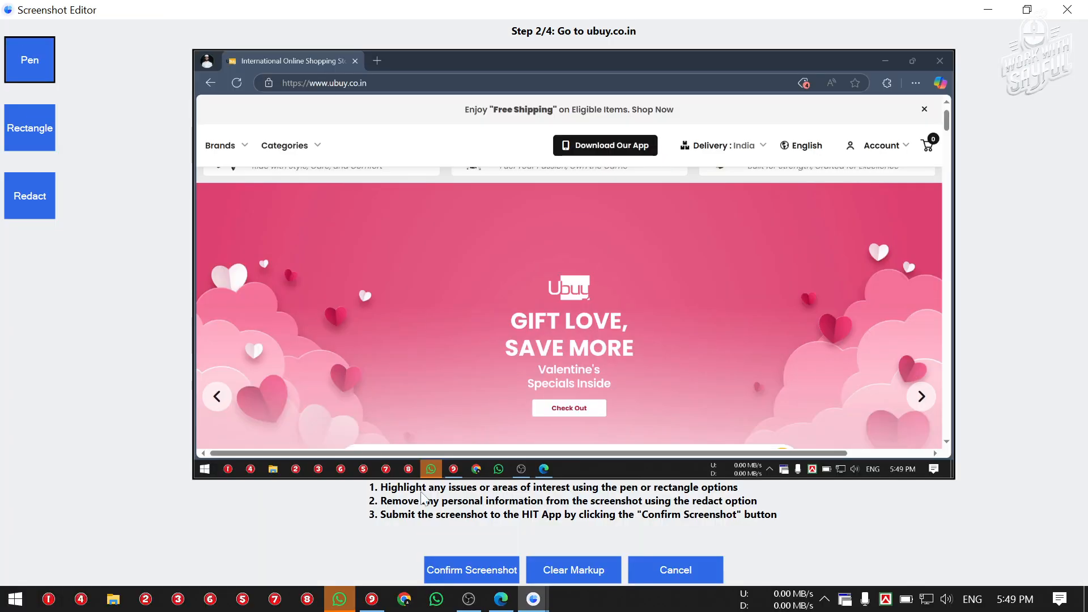
{"action": "left_click", "coordinate": [496, 567]}
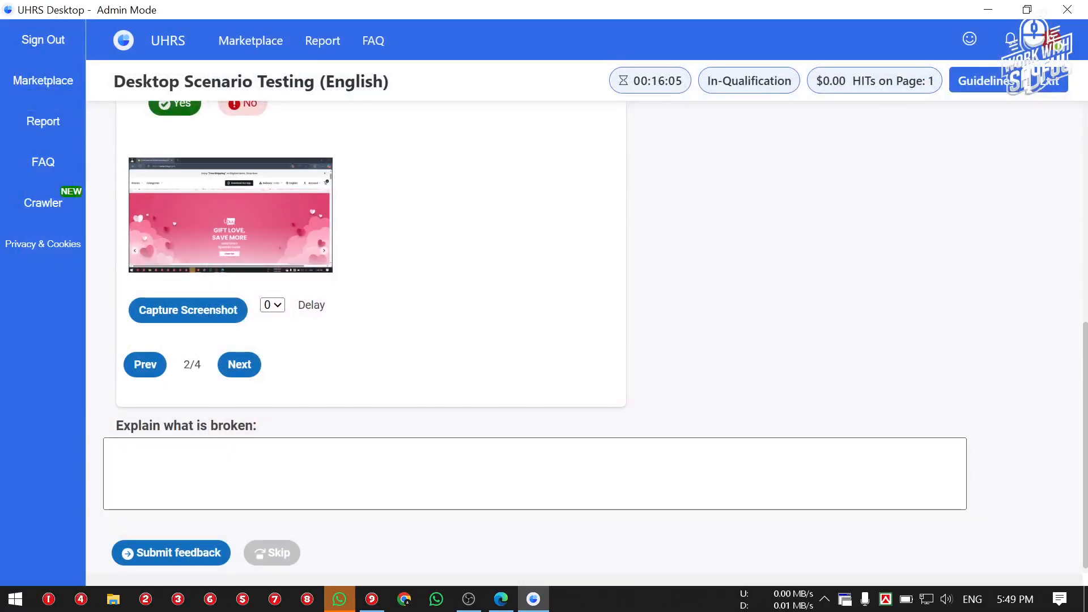
Advance to step 3/4 and read its instruction about the shopping icon in the address bar.
{"action": "left_click", "coordinate": [239, 364]}
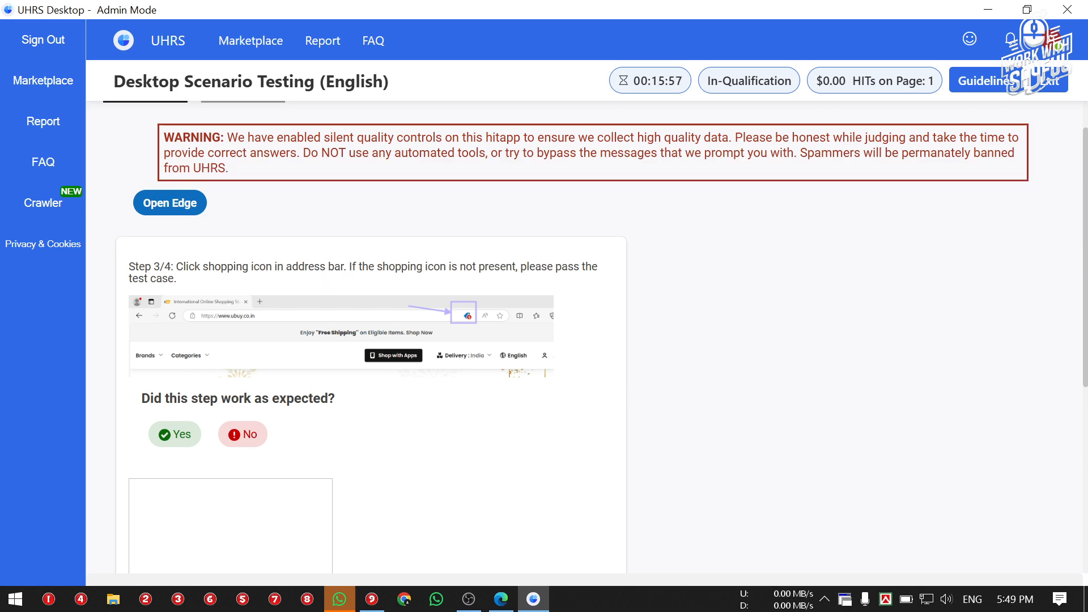
{"action": "left_click_drag", "start_coordinate": [347, 266], "coordinate": [221, 267]}
{"action": "left_click", "coordinate": [301, 281]}
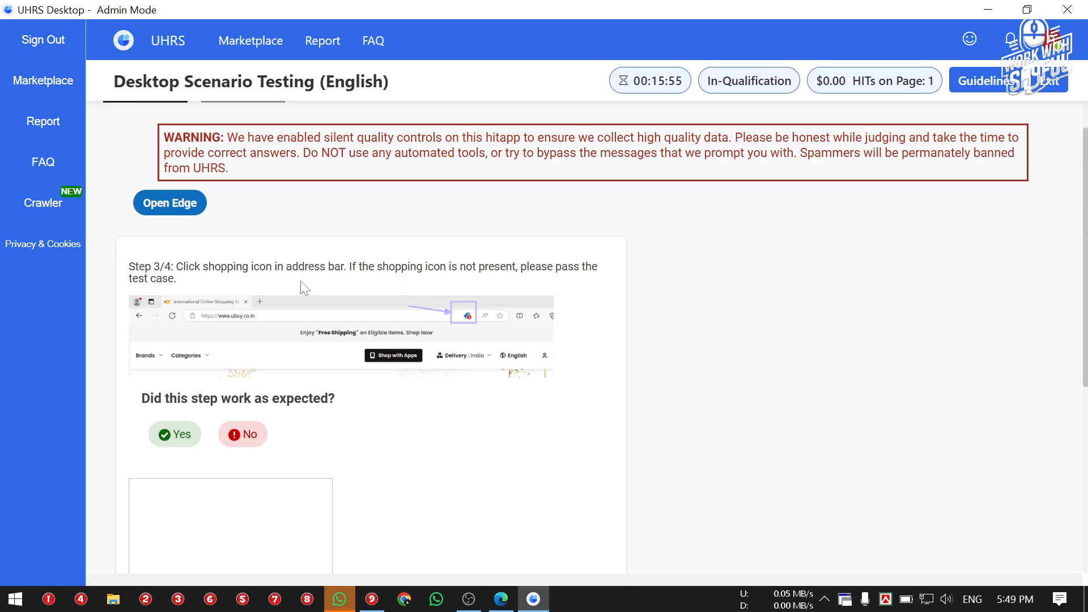
Switch to Edge, dismiss the Ubuy country pop-up and check the address bar's shopping icon before returning to UHRS Desktop.
{"action": "left_click", "coordinate": [533, 596]}
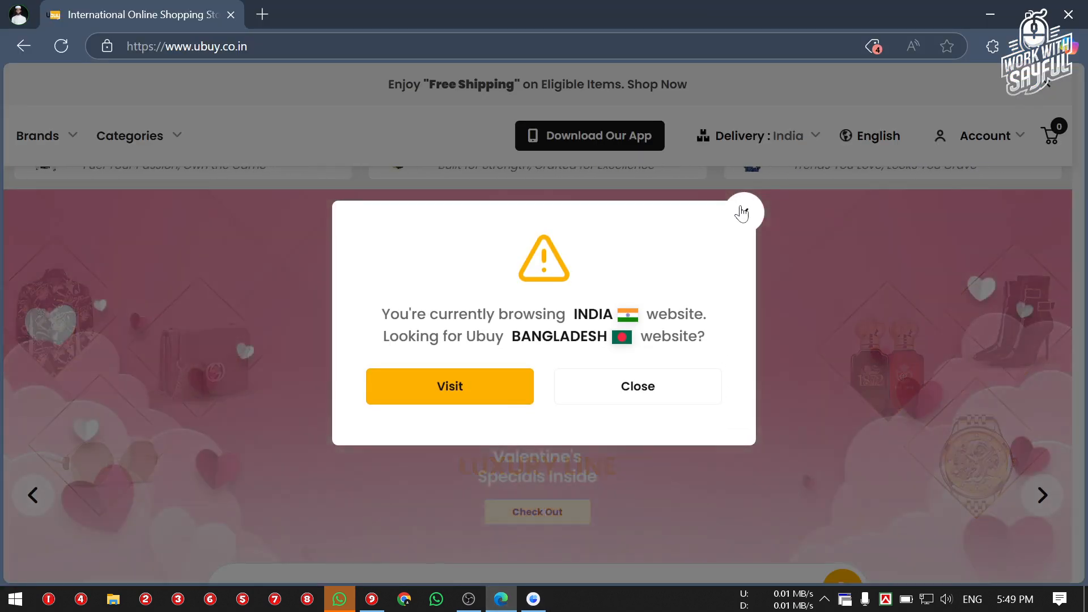
{"action": "left_click", "coordinate": [742, 214]}
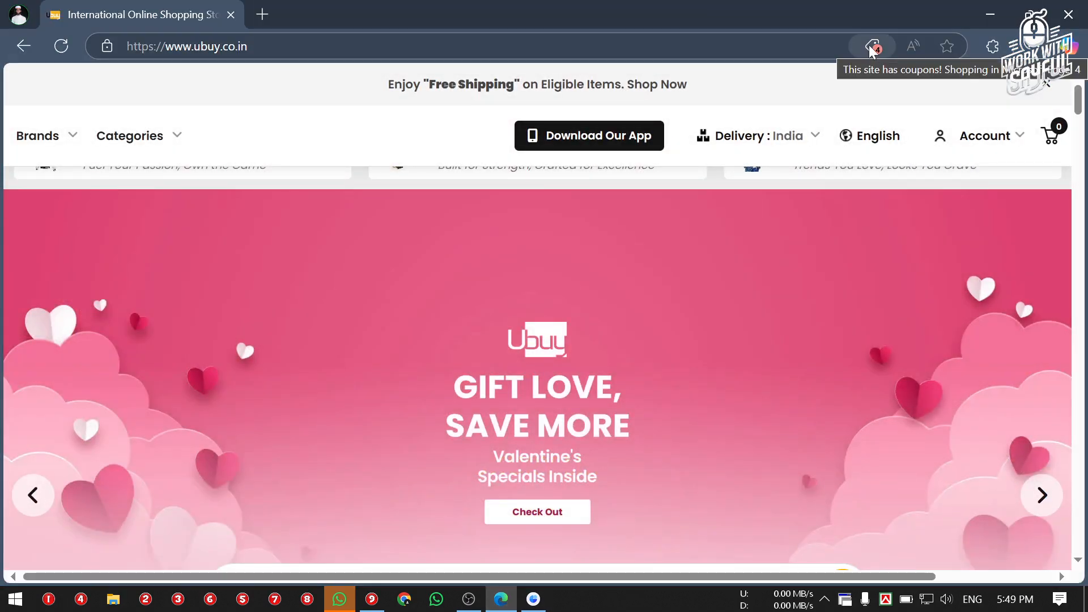
{"action": "left_click", "coordinate": [533, 599]}
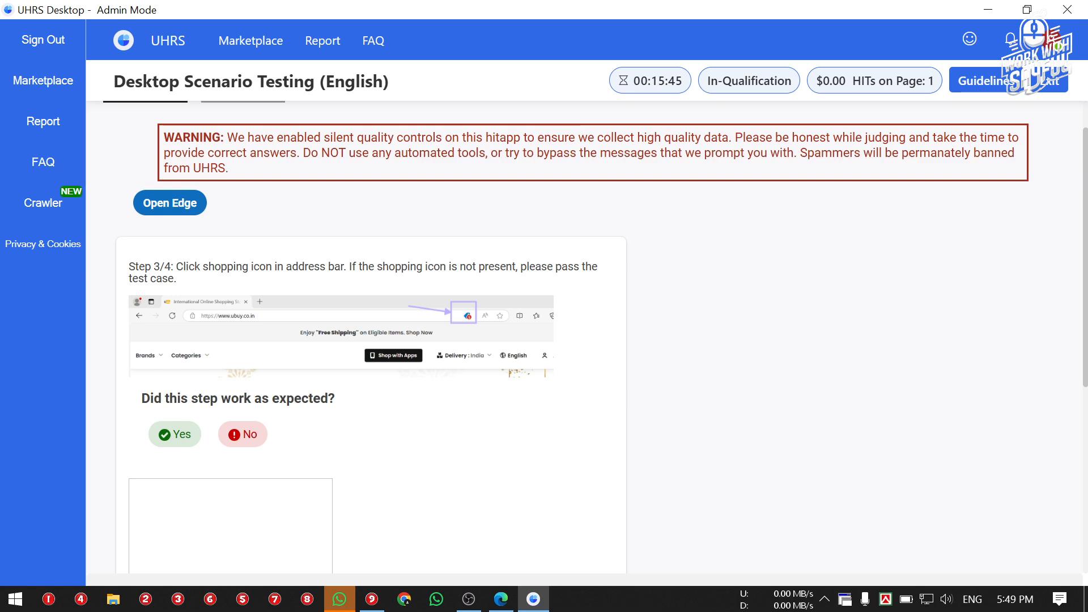
Review step 3/4's instruction, then switch to Edge and open the shopping icon in the address bar on ubuy.co.in.
{"action": "left_click_drag", "start_coordinate": [517, 267], "coordinate": [368, 266]}
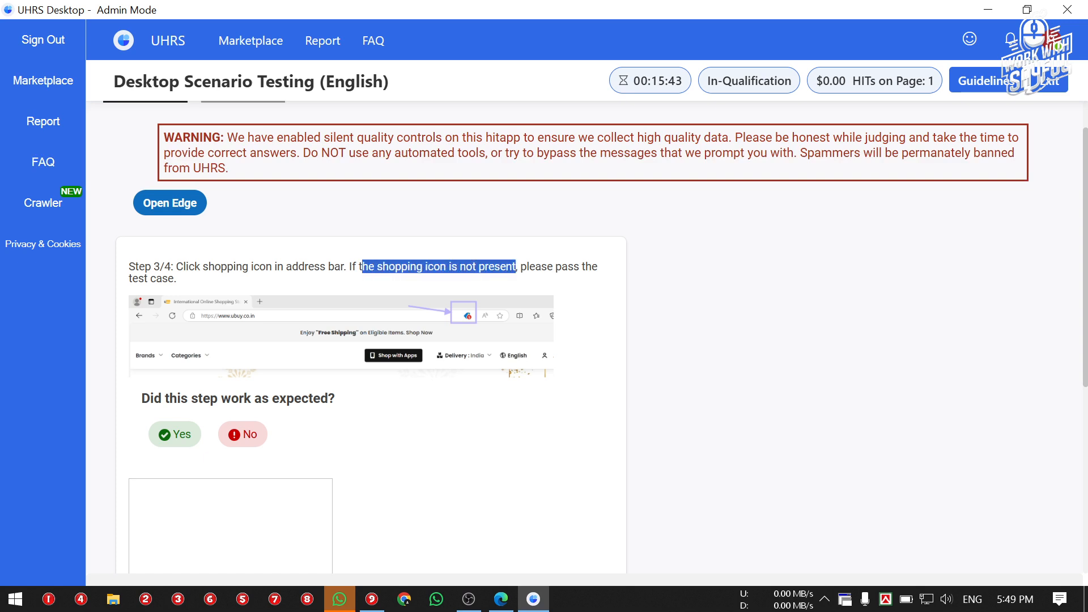
{"action": "left_click_drag", "start_coordinate": [535, 267], "coordinate": [592, 266]}
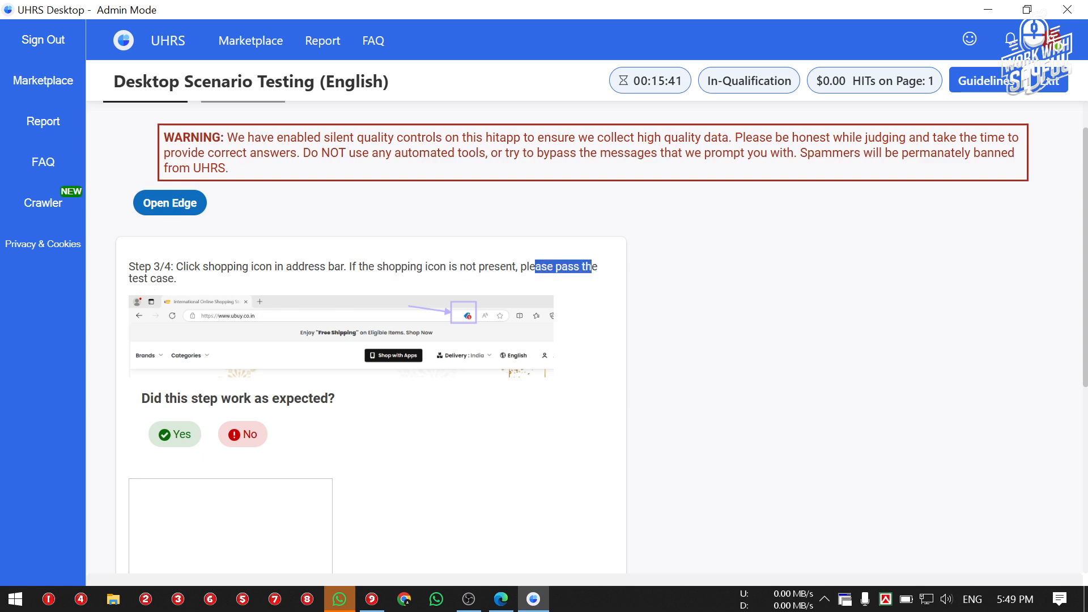
{"action": "left_click_drag", "start_coordinate": [143, 278], "coordinate": [209, 282]}
{"action": "left_click", "coordinate": [210, 282]}
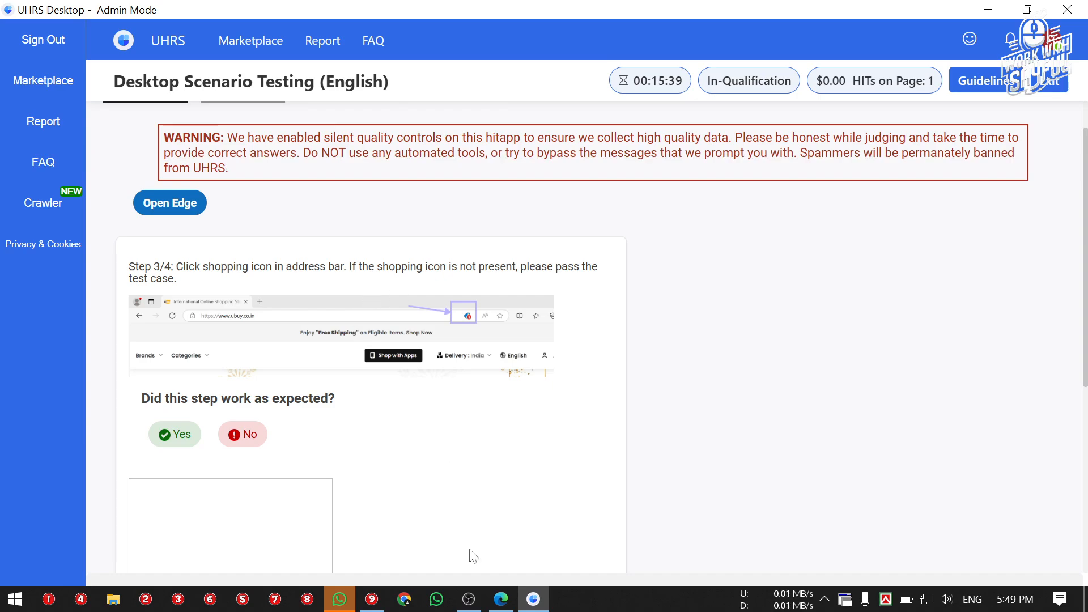
{"action": "left_click", "coordinate": [501, 598]}
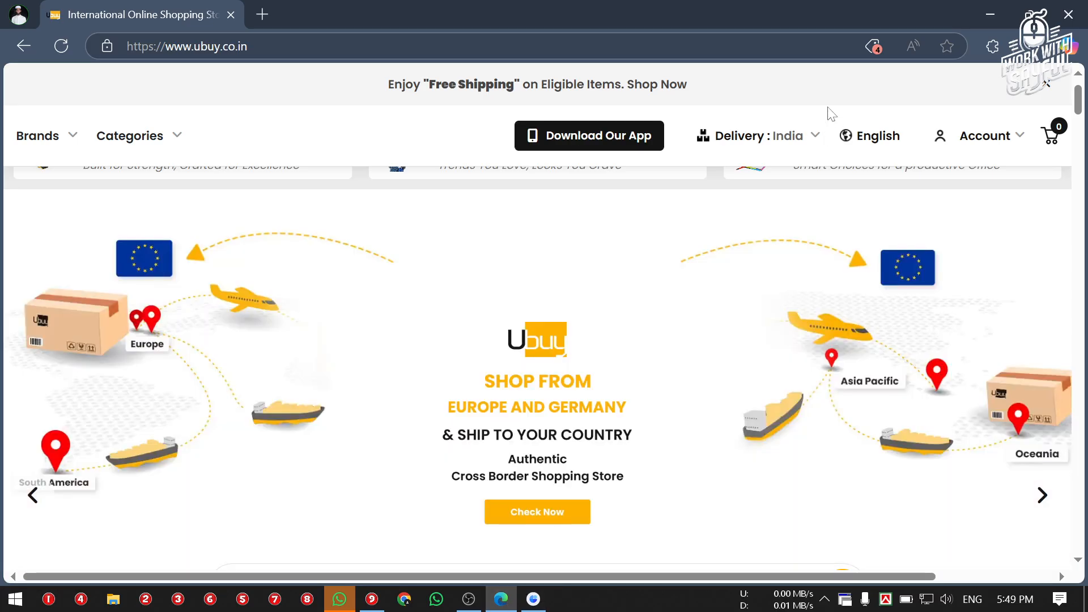
{"action": "left_click", "coordinate": [873, 47]}
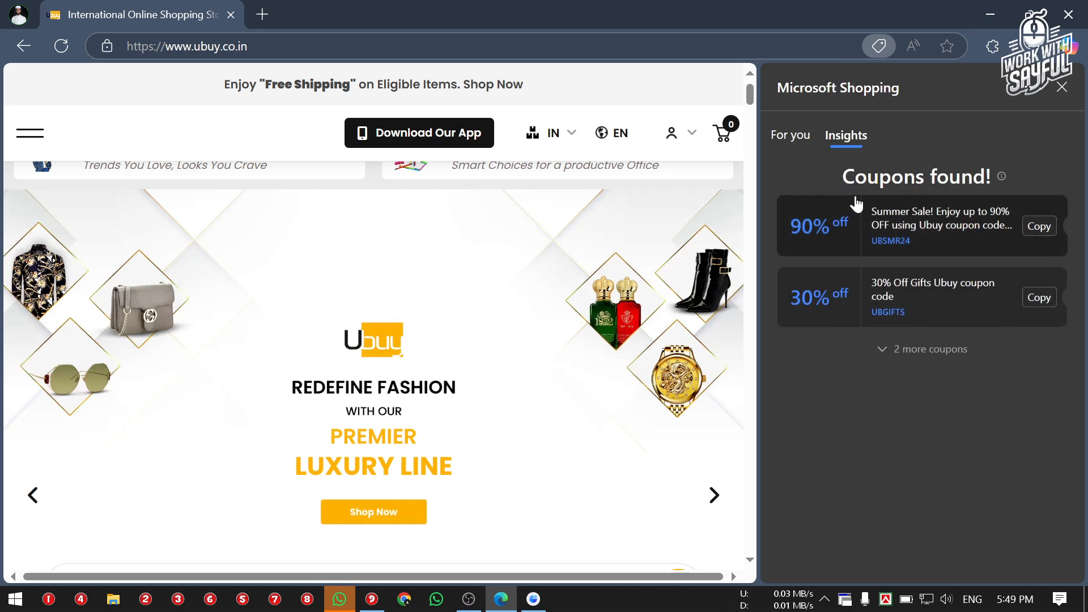
Return to UHRS Desktop, answer Yes for step 3/4 and attach a confirmed screenshot marked with a pen tick.
{"action": "left_click", "coordinate": [536, 601]}
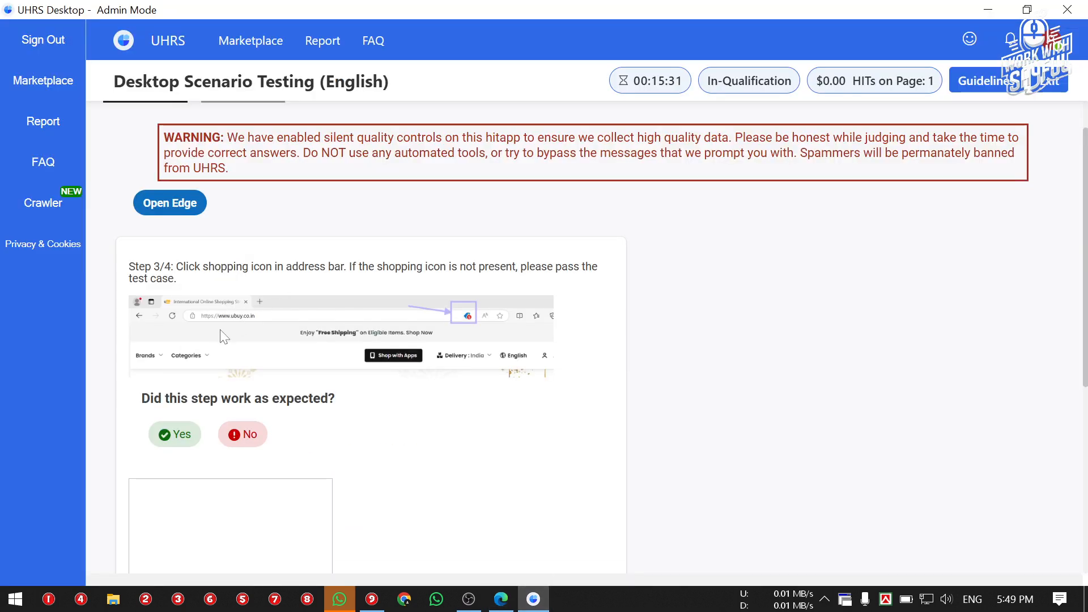
{"action": "scroll", "coordinate": [182, 436], "scroll_direction": "down", "scroll_amount": 1}
{"action": "left_click", "coordinate": [180, 359]}
{"action": "scroll", "coordinate": [180, 359], "scroll_direction": "down", "scroll_amount": 1}
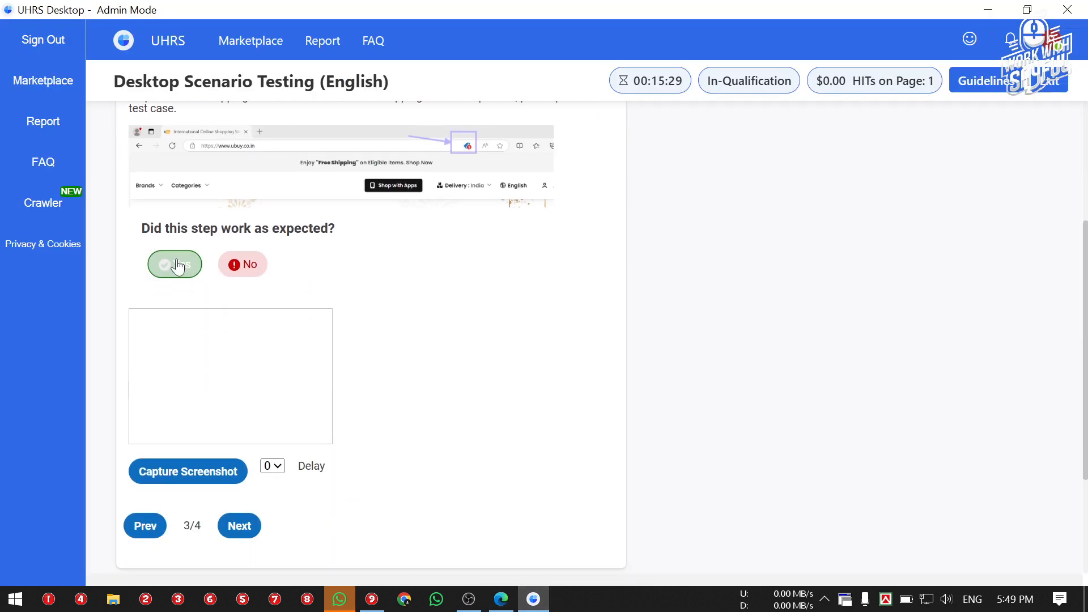
{"action": "scroll", "coordinate": [342, 345], "scroll_direction": "down", "scroll_amount": 1}
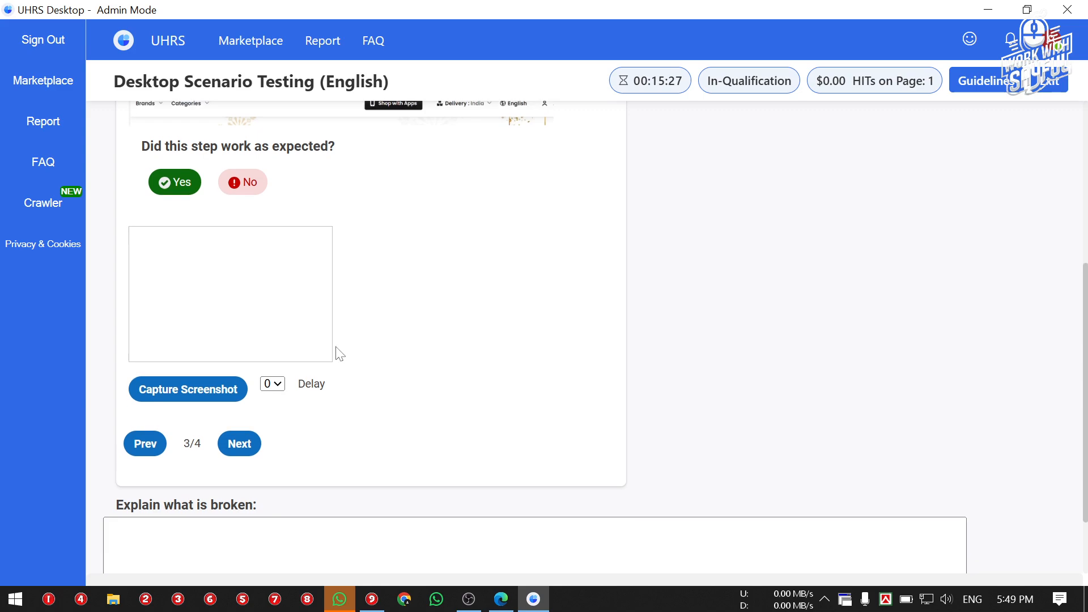
{"action": "left_click", "coordinate": [171, 390]}
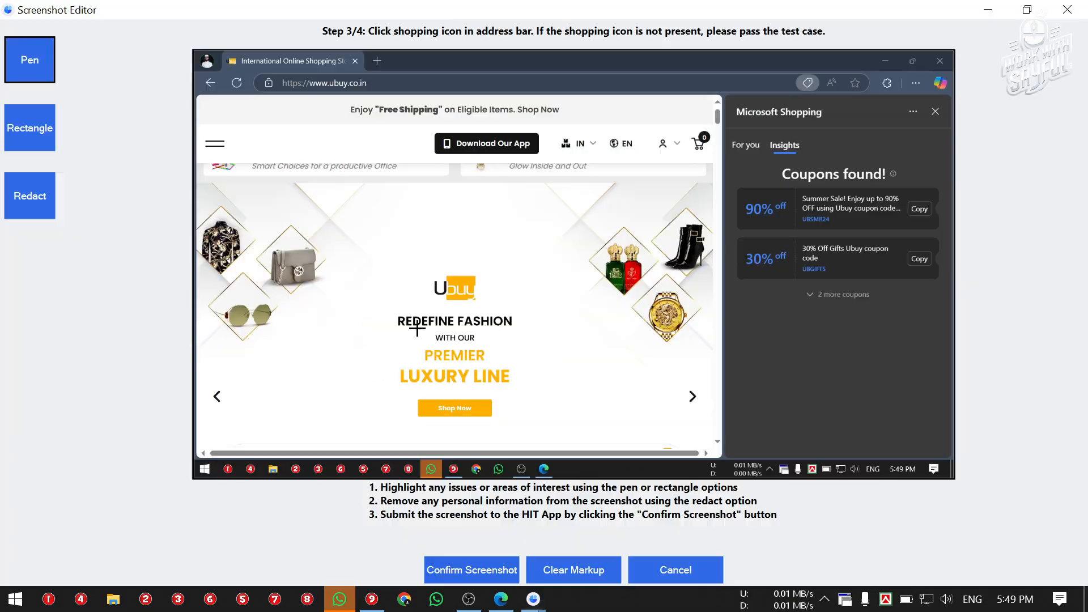
{"action": "mouse_move", "coordinate": [434, 289]}
{"action": "left_mouse_down"}
{"action": "mouse_move", "coordinate": [486, 346]}
{"action": "mouse_move", "coordinate": [730, 210]}
{"action": "left_mouse_up"}
{"action": "left_click", "coordinate": [479, 579]}
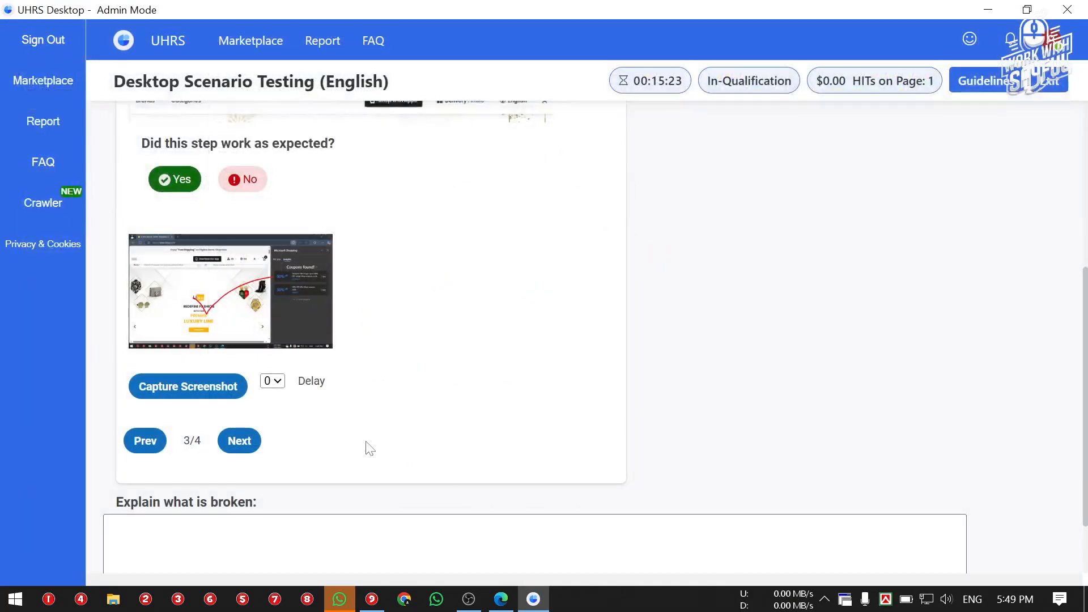
Advance to step 4/4 and read its instruction about validating that no words are truncated in the local market.
{"action": "left_click", "coordinate": [237, 444]}
{"action": "scroll", "coordinate": [368, 344], "scroll_direction": "up", "scroll_amount": 4}
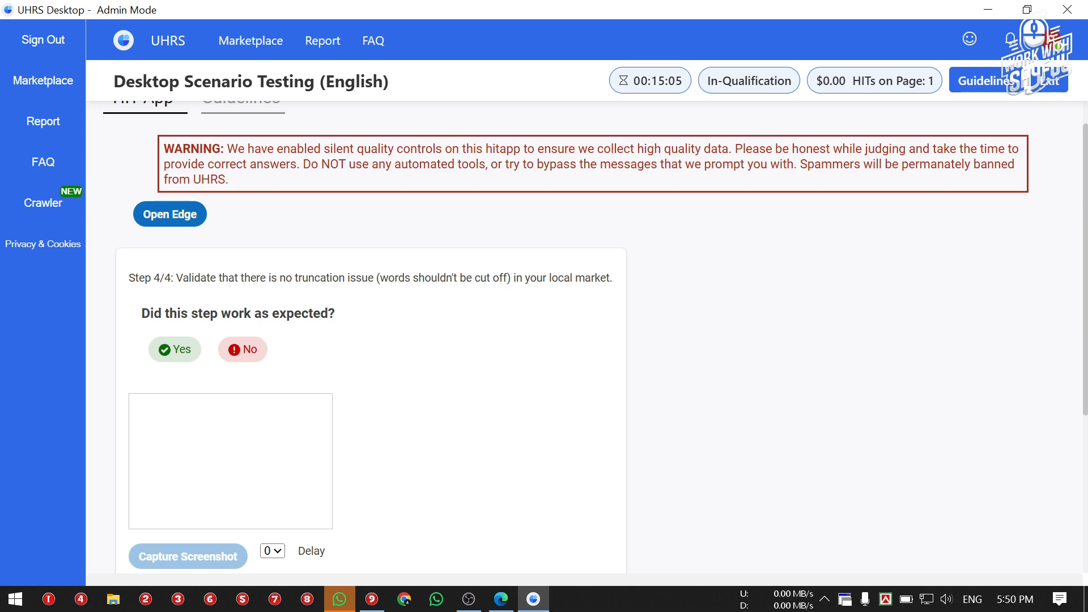
{"action": "left_click_drag", "start_coordinate": [183, 278], "coordinate": [614, 277]}
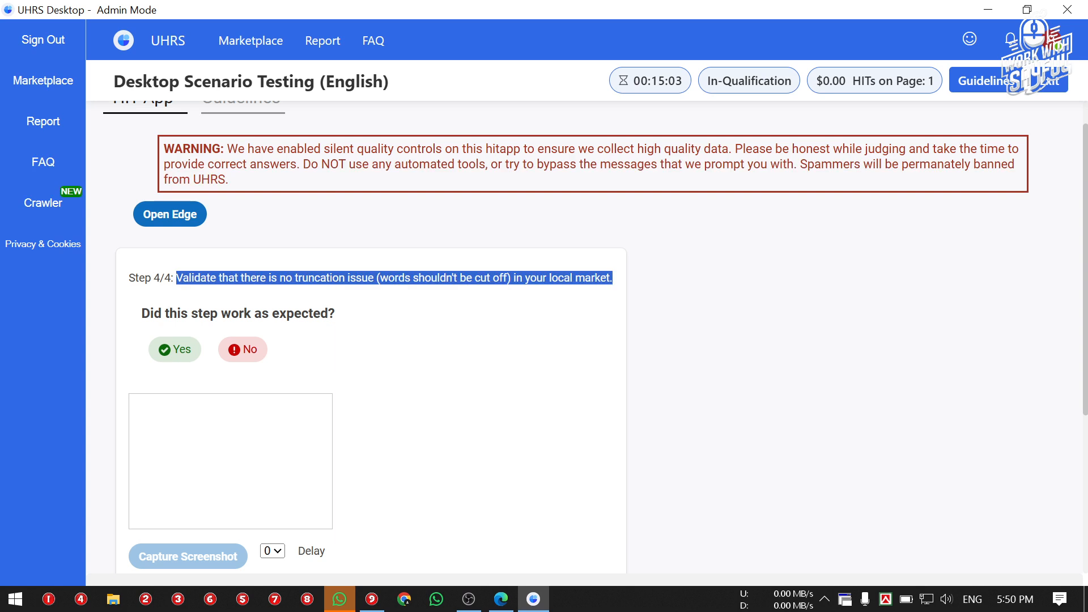
{"action": "triple_click", "coordinate": [254, 278]}
{"action": "triple_click", "coordinate": [320, 278]}
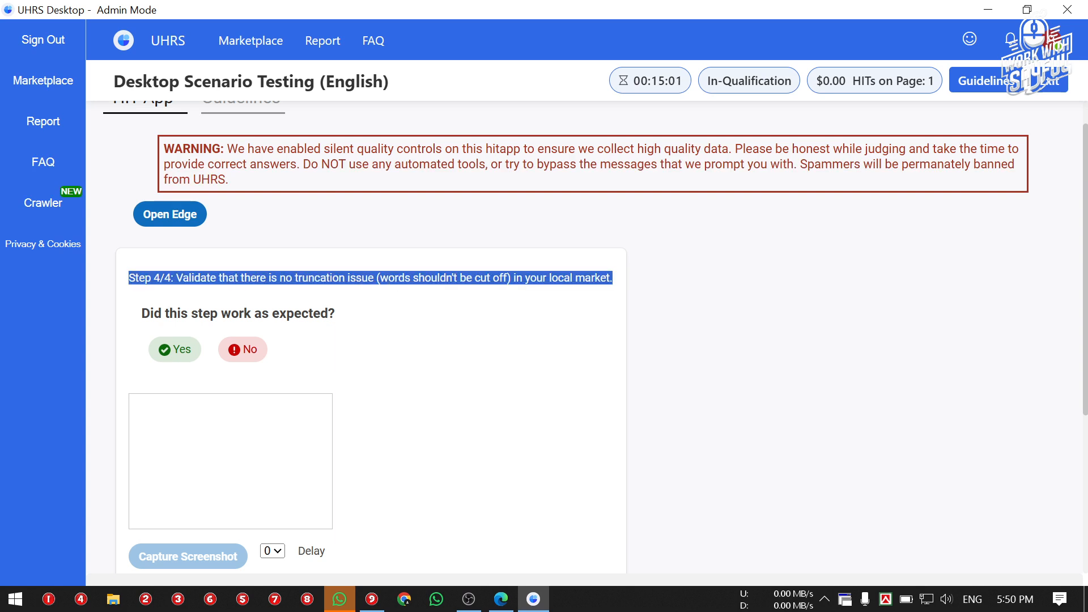
{"action": "left_click", "coordinate": [351, 277]}
Switch to Edge and check the Microsoft Shopping coupons for cut-off words, closing and reopening the shopping pane.
{"action": "left_click", "coordinate": [500, 599]}
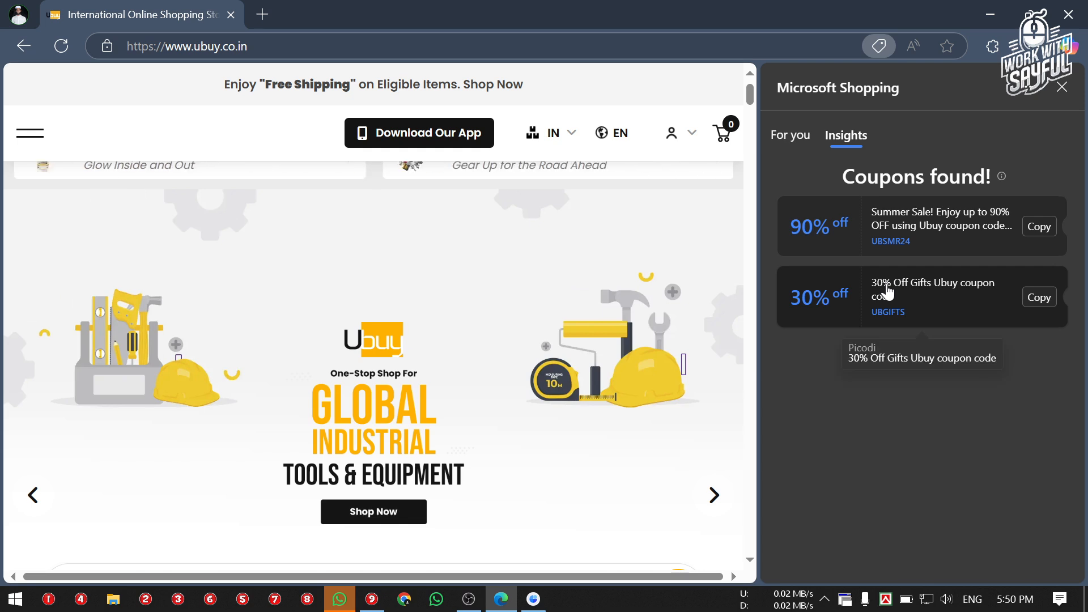
{"action": "left_click", "coordinate": [882, 51]}
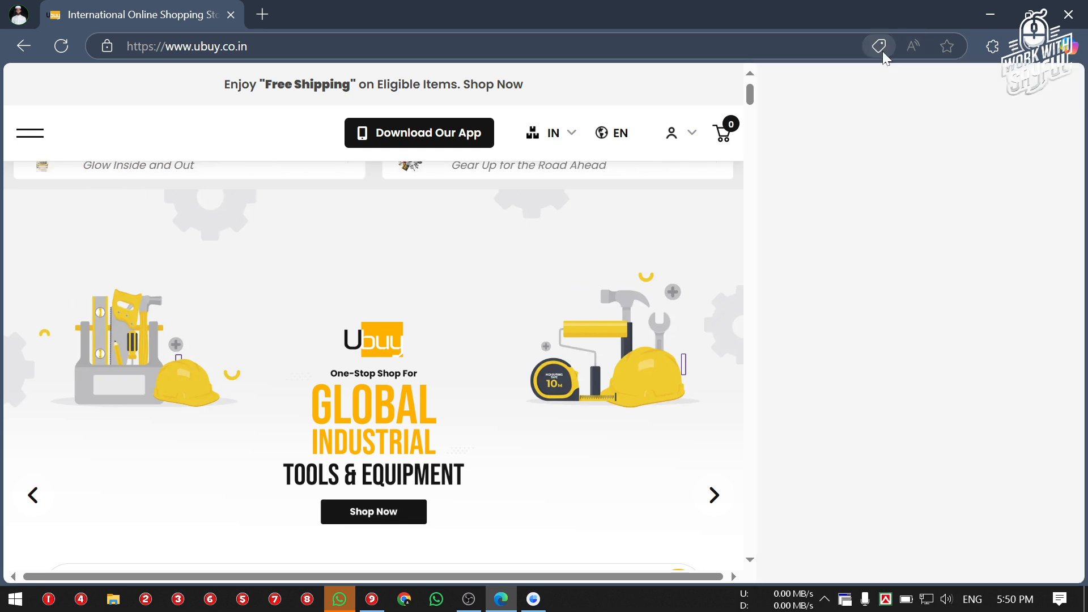
{"action": "left_click", "coordinate": [882, 51]}
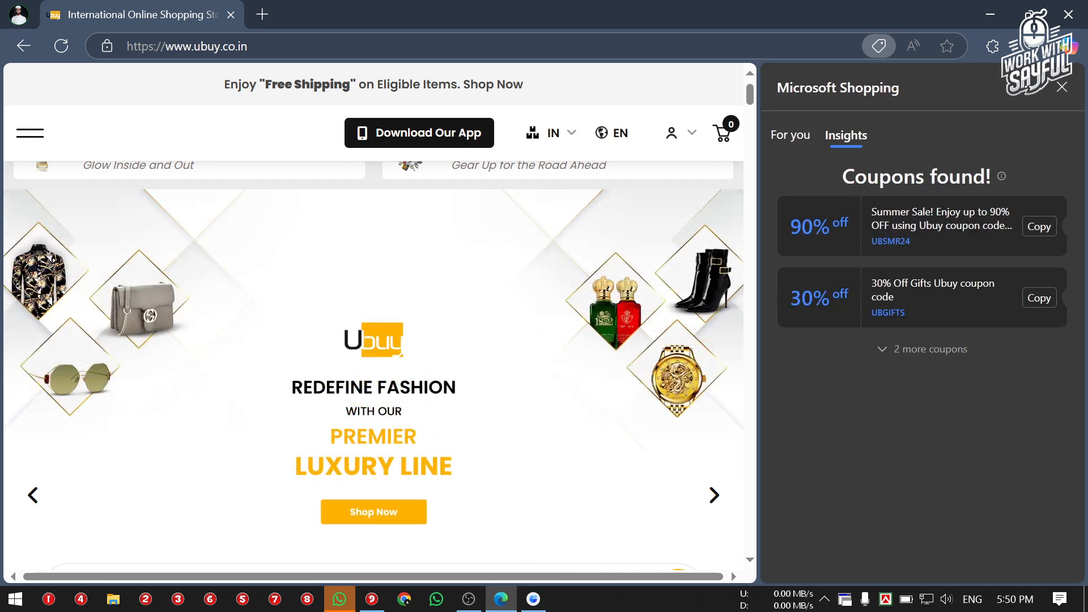
Return to UHRS Desktop, answer Yes for step 4/4, confirm a screenshot with a pen tick across the coupons, and submit the HIT.
{"action": "left_click", "coordinate": [533, 601]}
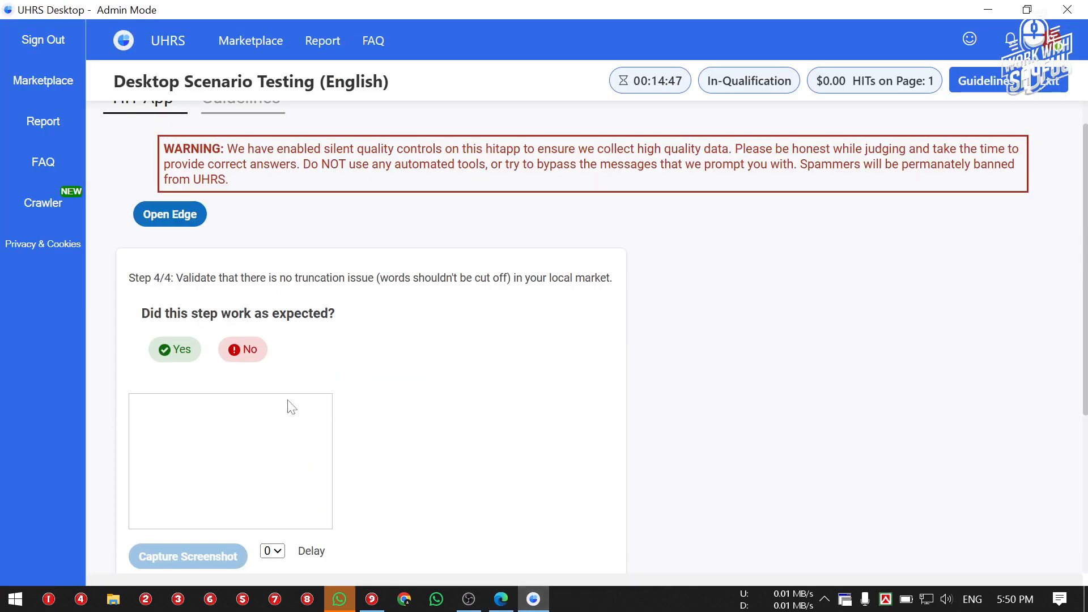
{"action": "left_click", "coordinate": [170, 347]}
{"action": "scroll", "coordinate": [346, 362], "scroll_direction": "down", "scroll_amount": 5}
{"action": "left_click", "coordinate": [181, 298]}
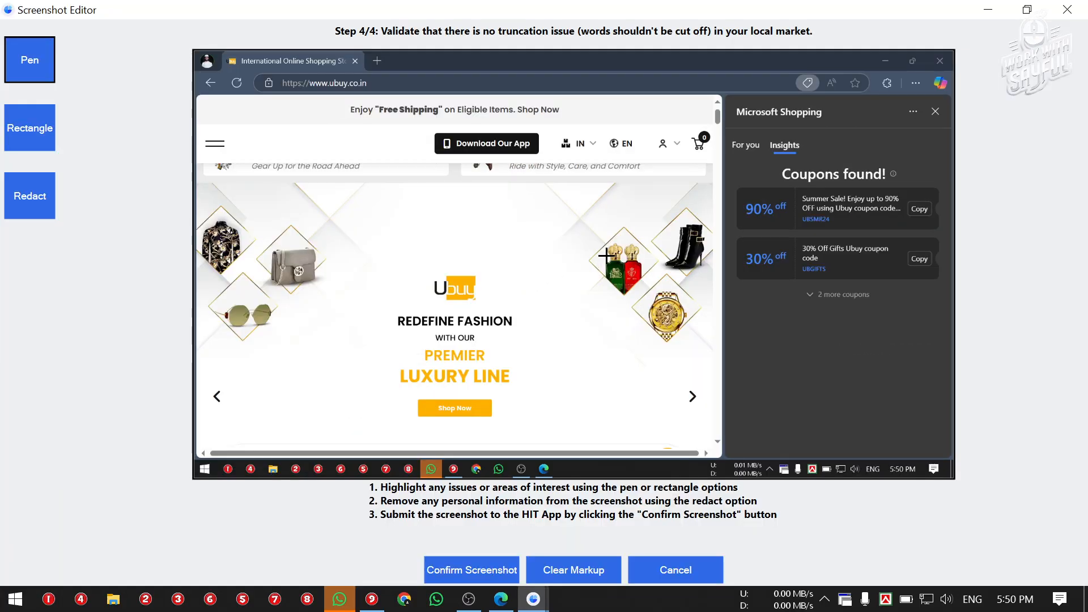
{"action": "mouse_move", "coordinate": [630, 262]}
{"action": "left_mouse_down"}
{"action": "mouse_move", "coordinate": [703, 311]}
{"action": "mouse_move", "coordinate": [872, 189]}
{"action": "left_mouse_up"}
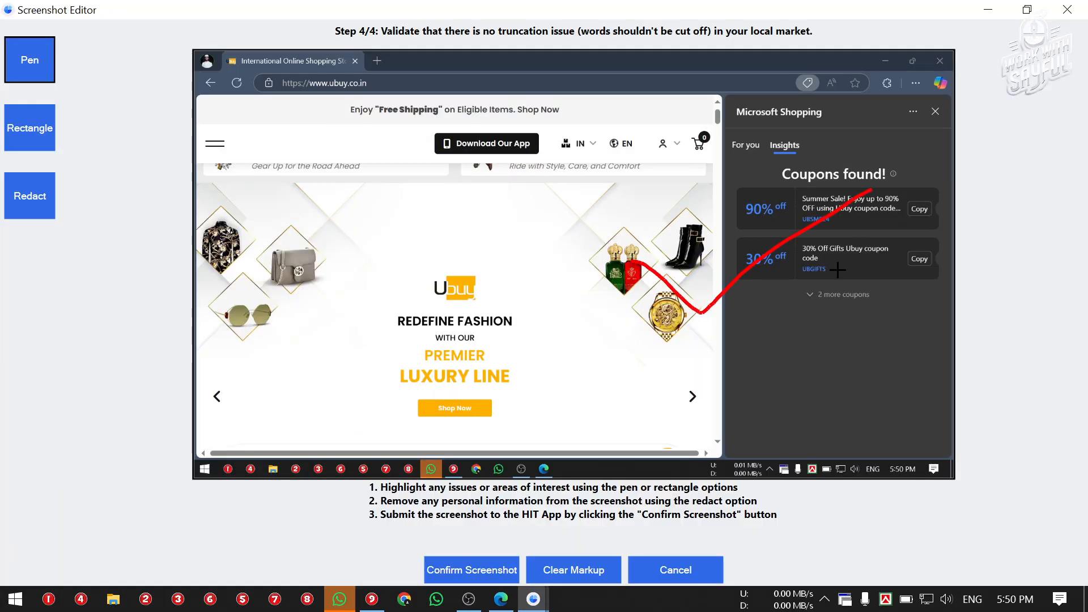
{"action": "left_click", "coordinate": [487, 569]}
{"action": "left_click", "coordinate": [180, 544]}
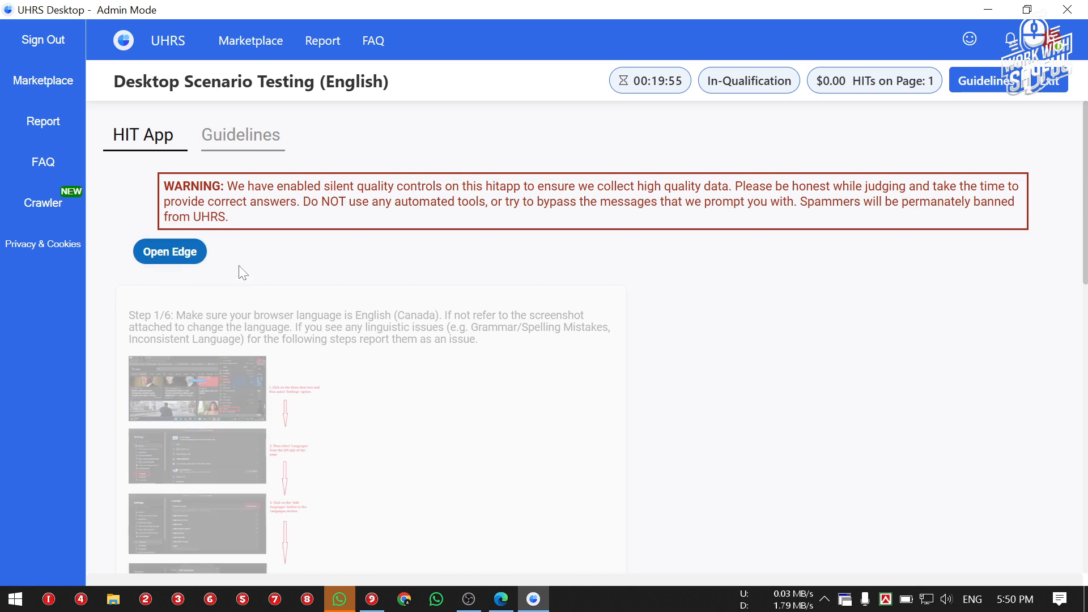
Launch Edge from the new HIT and read step 1/6's requirement that the browser language is English (Canada).
{"action": "left_click", "coordinate": [175, 260]}
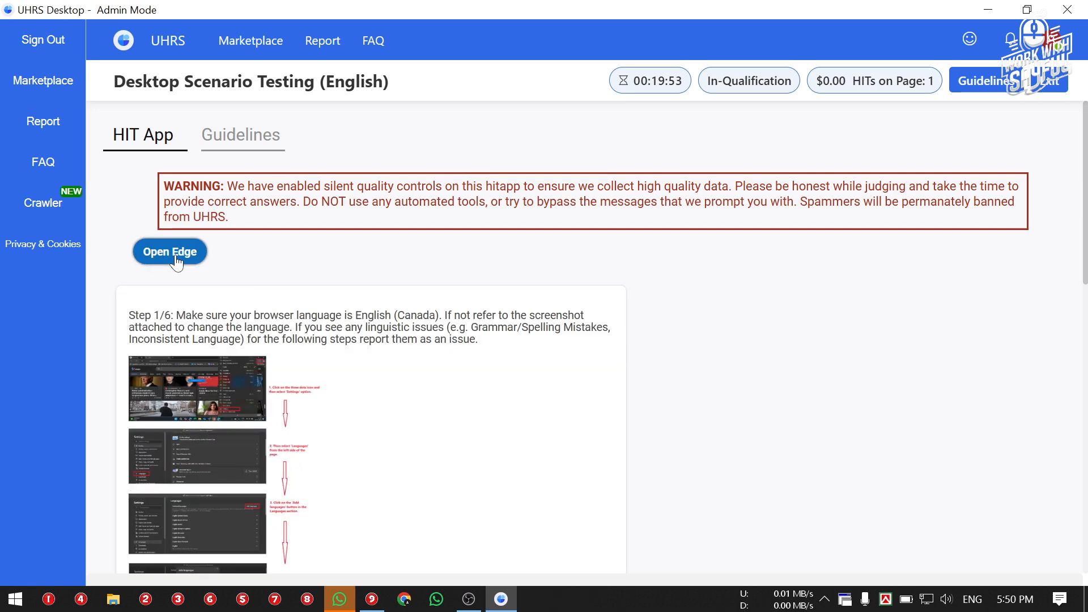
{"action": "left_click", "coordinate": [177, 258]}
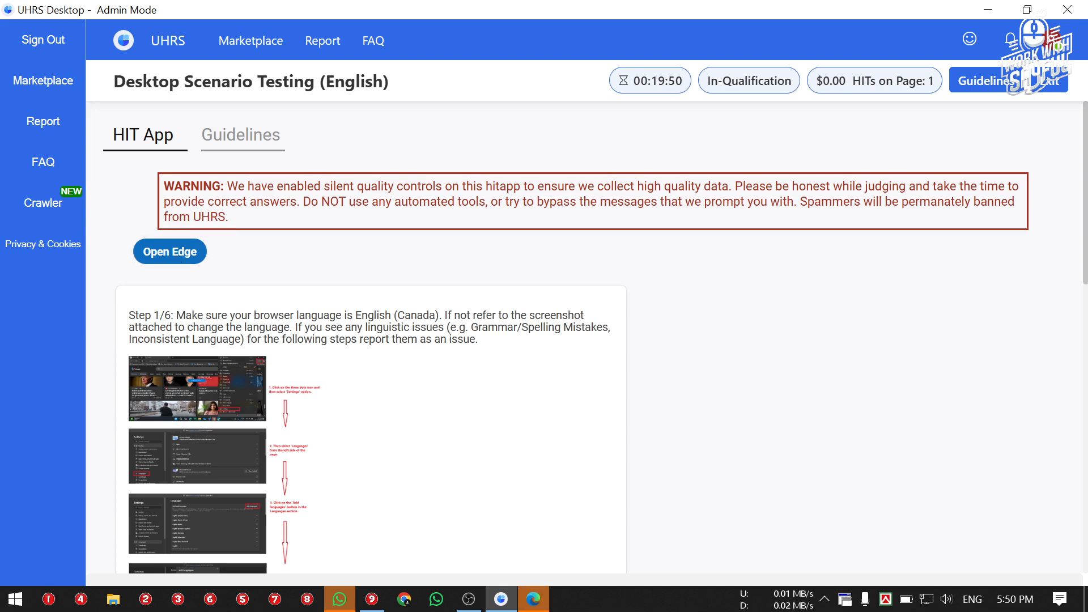
{"action": "scroll", "coordinate": [369, 340], "scroll_direction": "down", "scroll_amount": 2}
{"action": "left_click_drag", "start_coordinate": [269, 230], "coordinate": [175, 230]}
{"action": "left_click", "coordinate": [423, 231]}
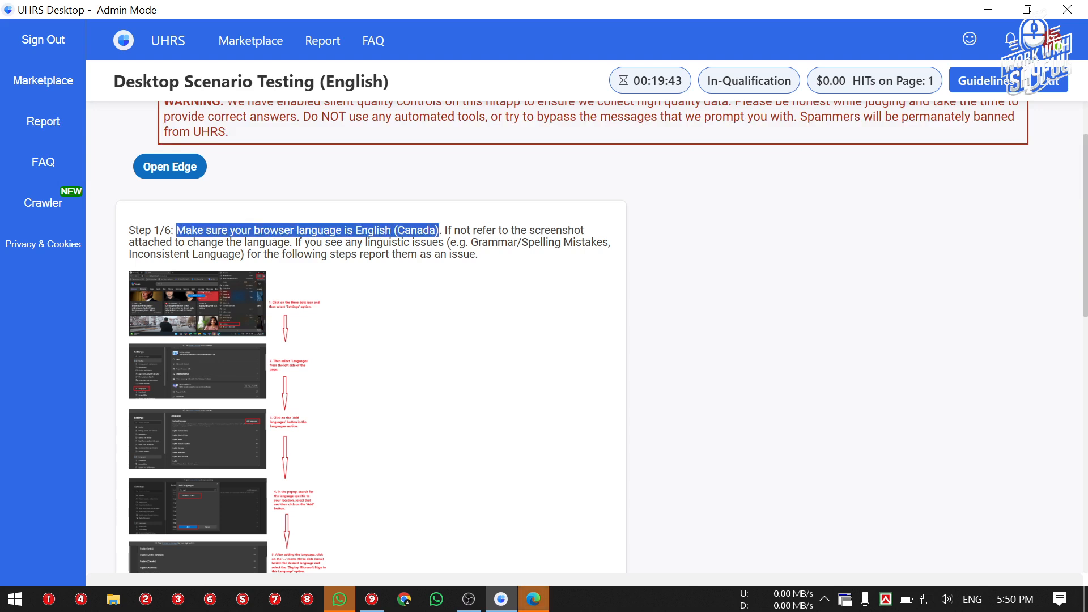
{"action": "triple_click", "coordinate": [242, 230]}
{"action": "double_click", "coordinate": [372, 230]}
{"action": "left_click", "coordinate": [372, 230]}
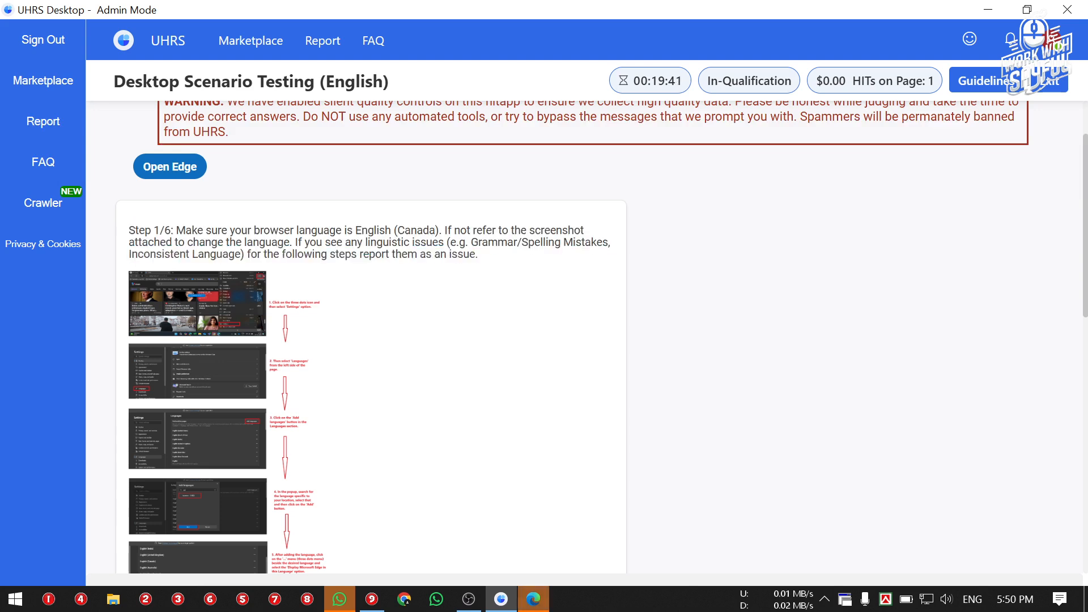
{"action": "left_click_drag", "start_coordinate": [438, 230], "coordinate": [334, 230]}
{"action": "left_click", "coordinate": [335, 230]}
Switch to Edge, dismiss the feed personalization prompt and set the new tab page's region and language to Canada (English).
{"action": "left_click", "coordinate": [533, 599]}
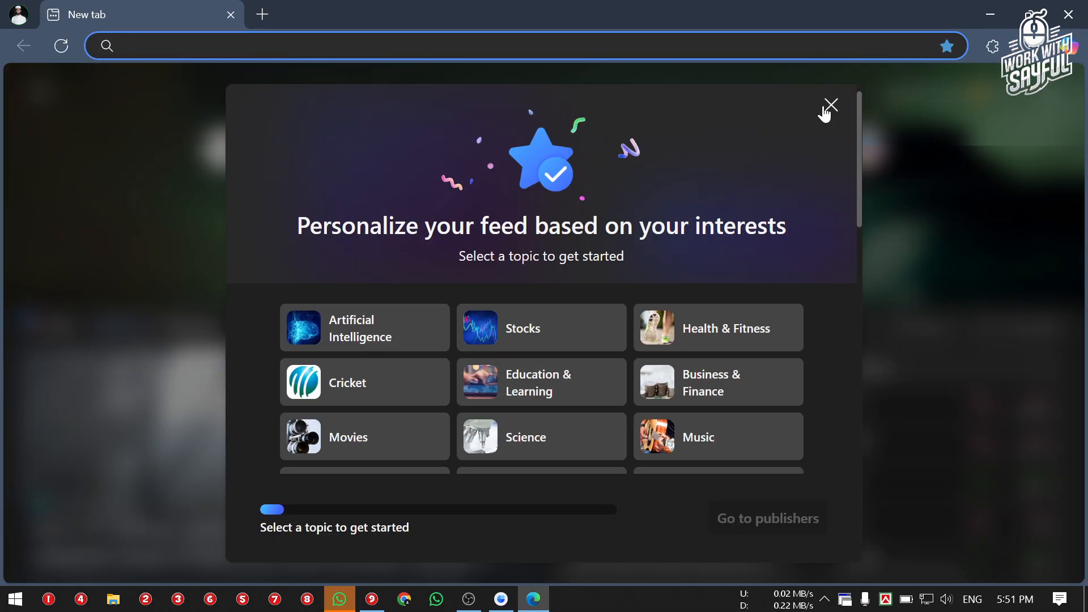
{"action": "left_click", "coordinate": [829, 111]}
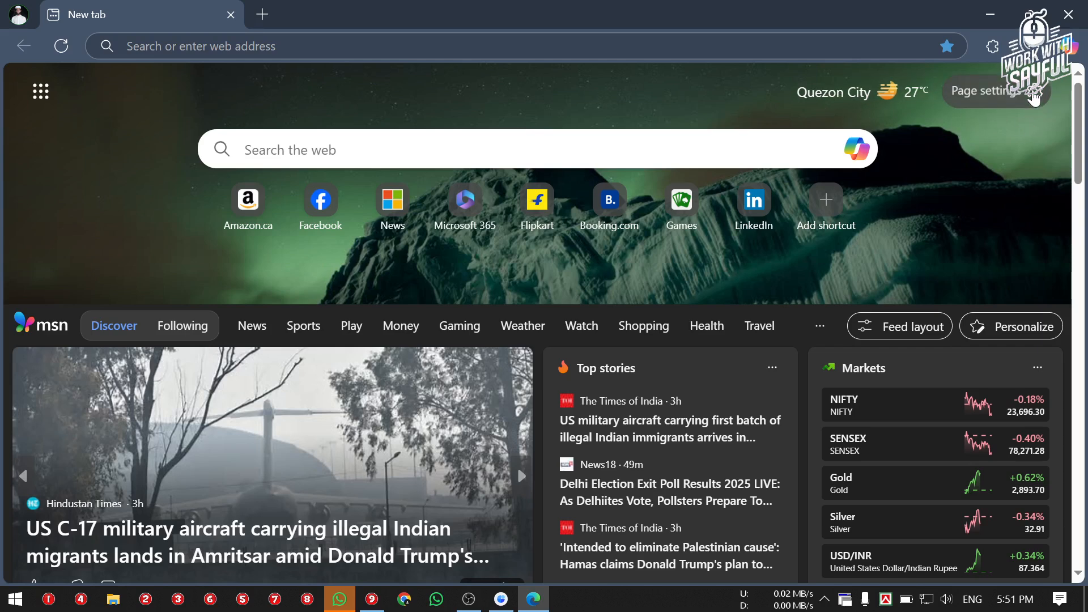
{"action": "left_click", "coordinate": [1033, 93]}
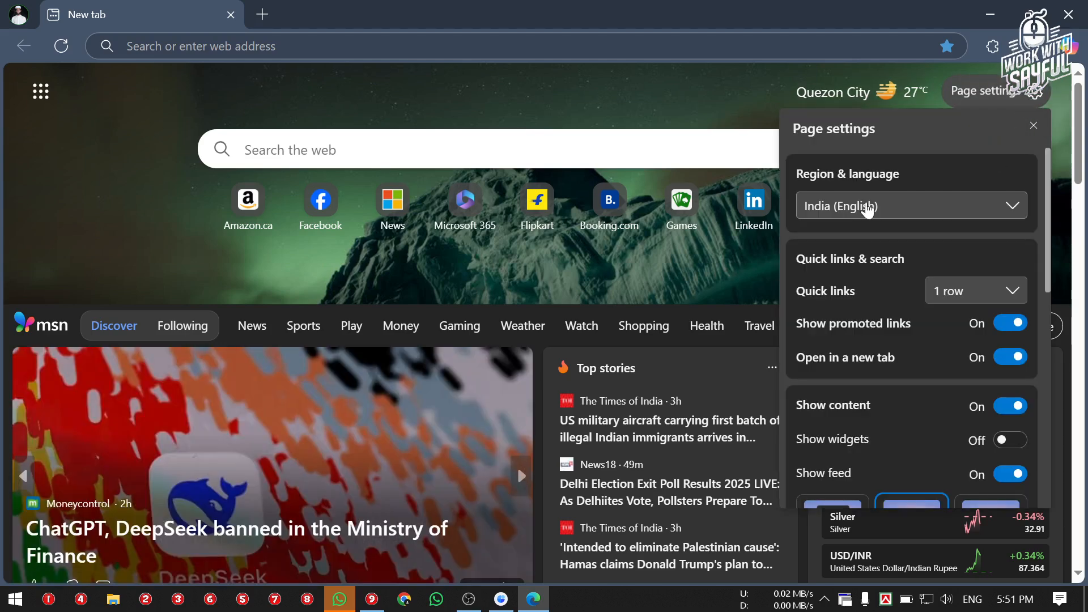
{"action": "left_click", "coordinate": [912, 207]}
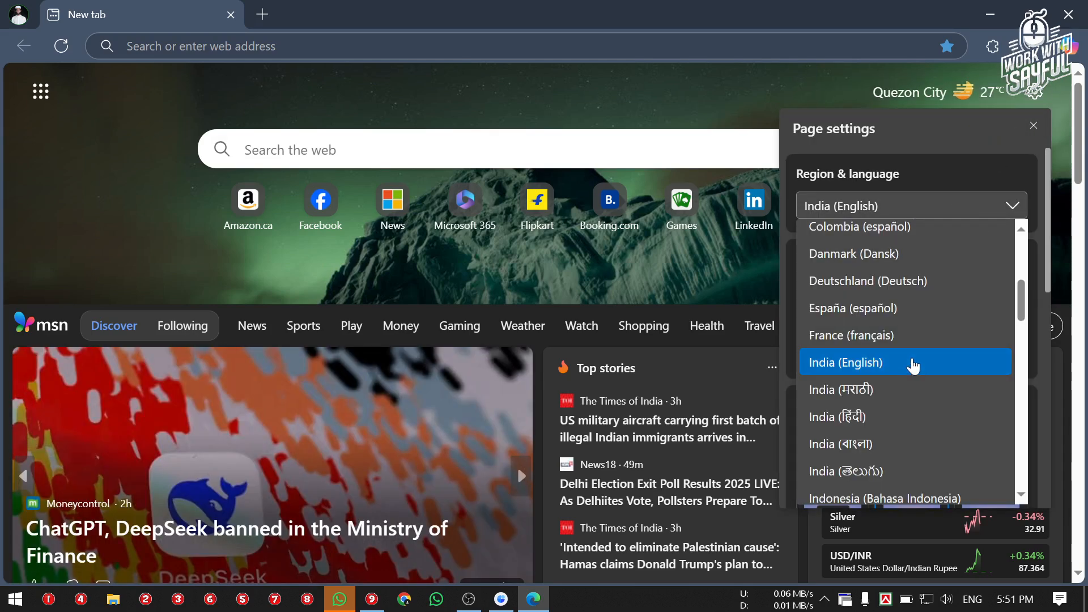
{"action": "scroll", "coordinate": [907, 364], "scroll_direction": "up", "scroll_amount": 3}
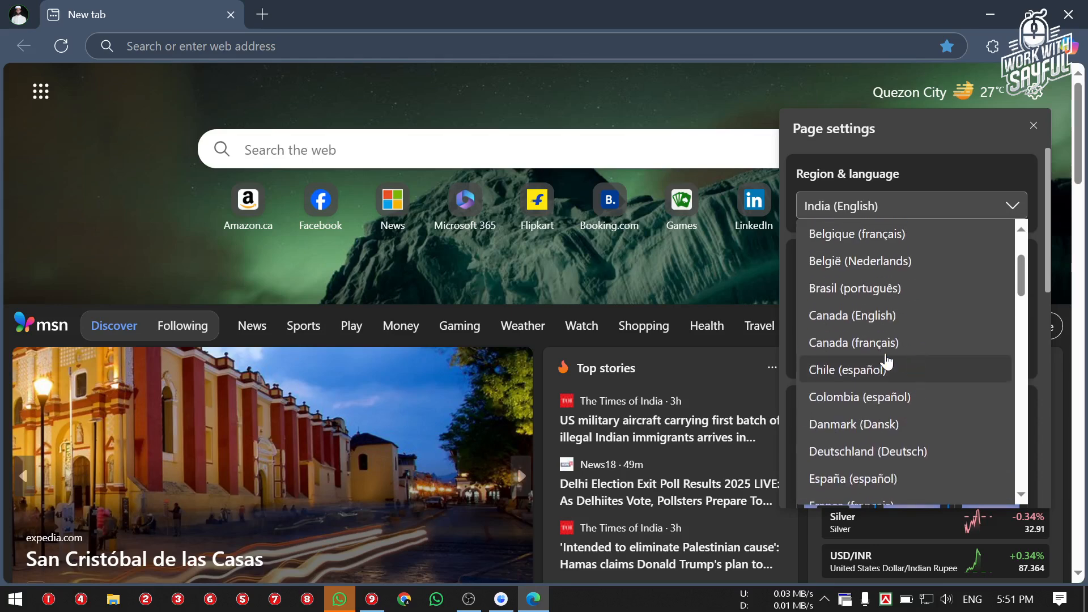
{"action": "left_click", "coordinate": [868, 320]}
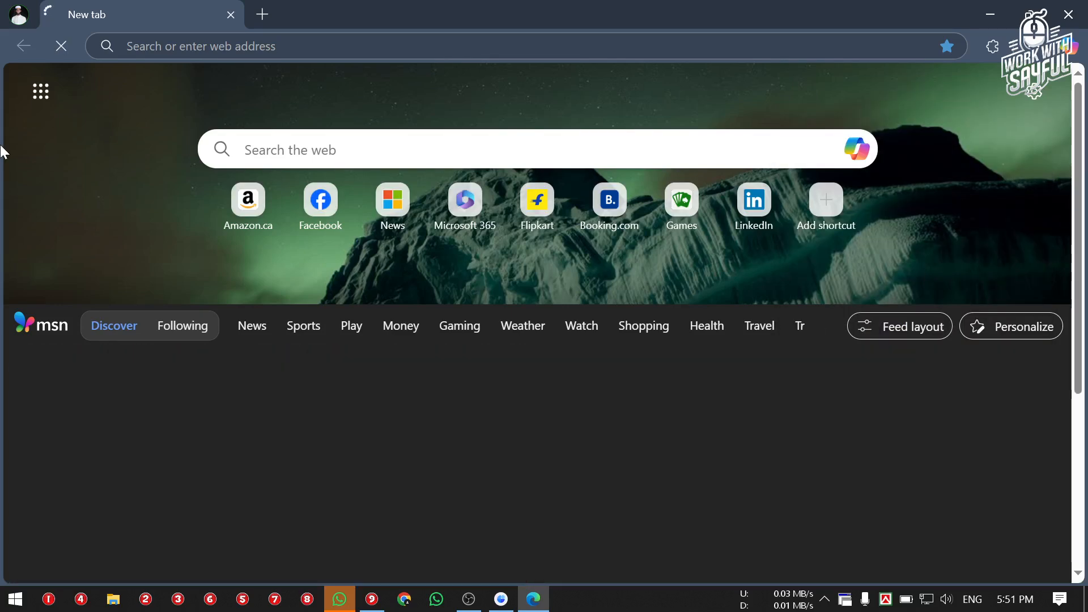
Return to UHRS Desktop, answer Yes for step 1/6 with a confirmed, pen-ticked screenshot attached, and advance to step 2/6.
{"action": "key", "text": "alt+Tab"}
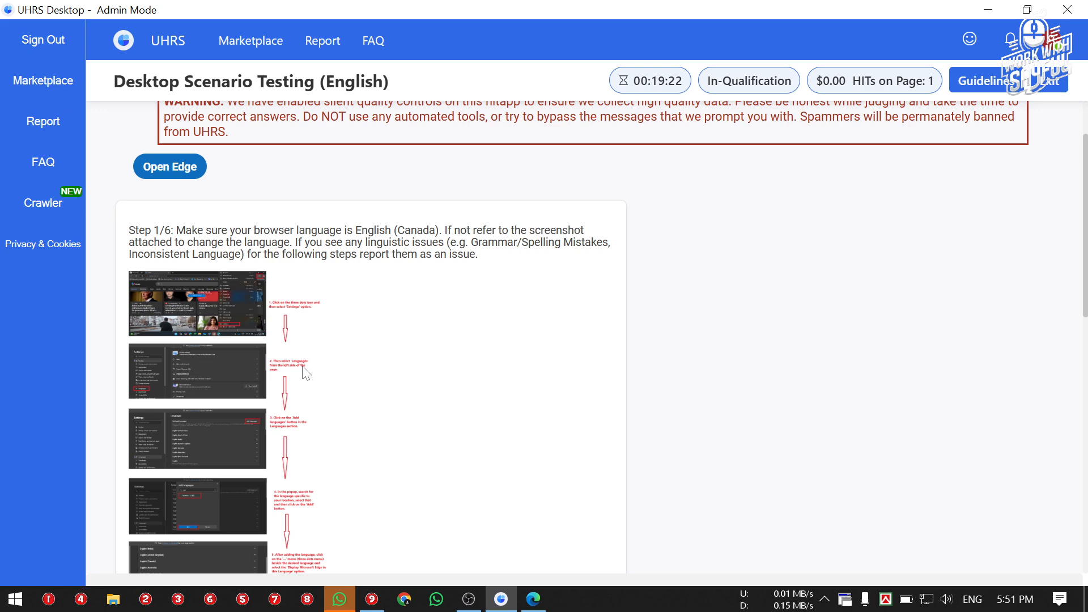
{"action": "scroll", "coordinate": [272, 306], "scroll_direction": "down", "scroll_amount": 10}
{"action": "left_click", "coordinate": [163, 329]}
{"action": "scroll", "coordinate": [263, 381], "scroll_direction": "down", "scroll_amount": 3}
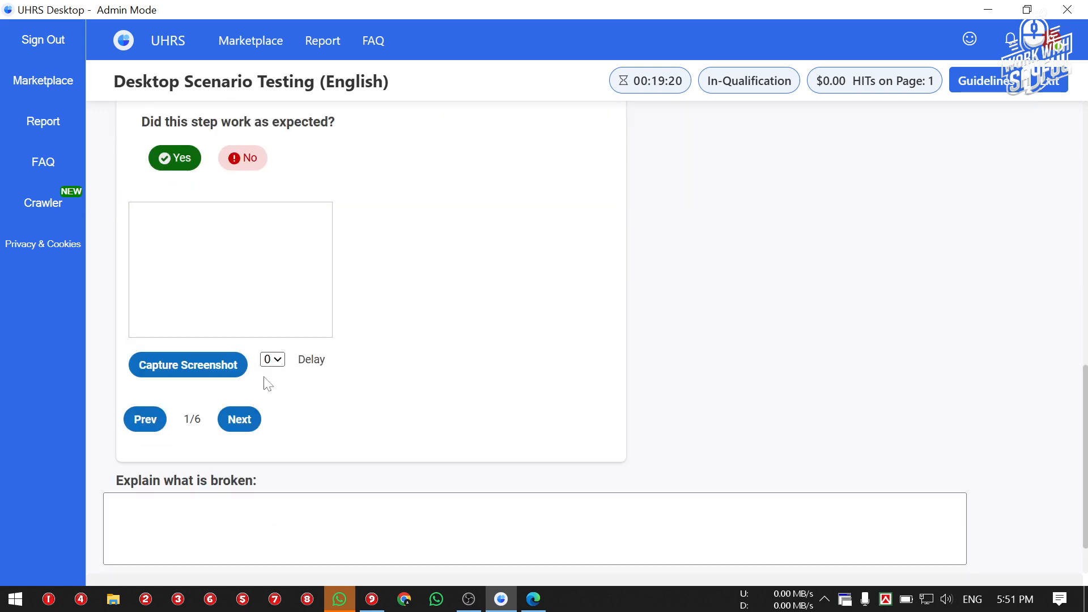
{"action": "left_click", "coordinate": [189, 364]}
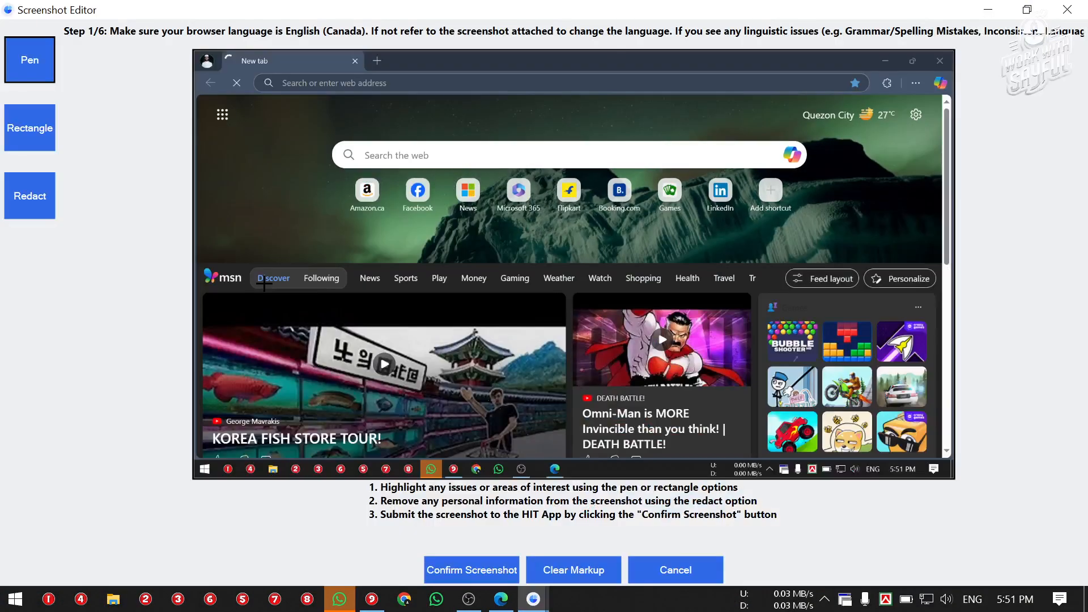
{"action": "left_click_drag", "start_coordinate": [264, 283], "coordinate": [524, 258]}
{"action": "left_click", "coordinate": [473, 571]}
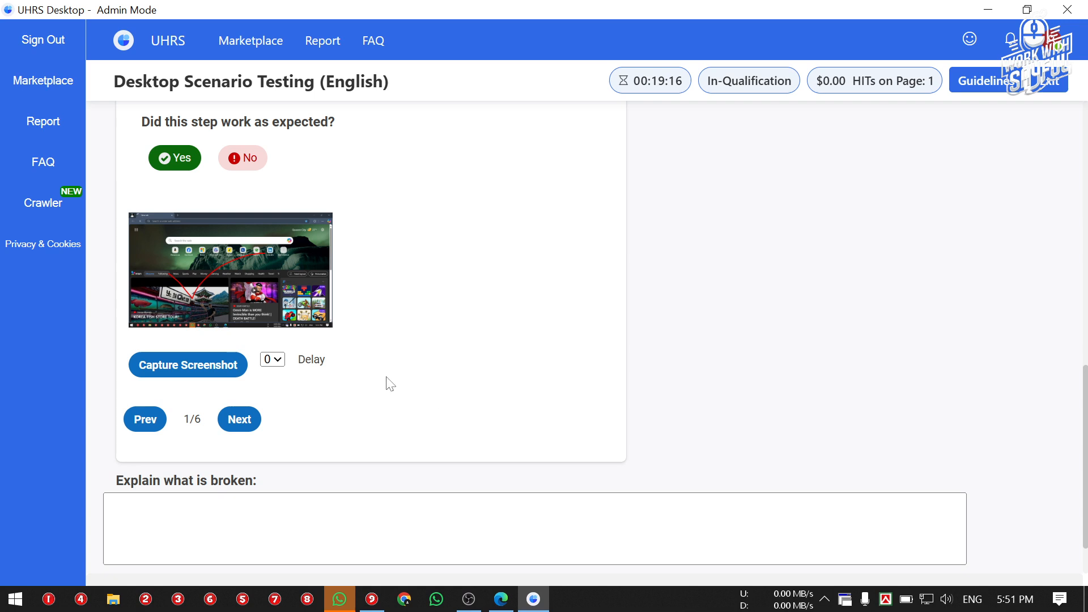
{"action": "left_click", "coordinate": [239, 419]}
{"action": "scroll", "coordinate": [320, 332], "scroll_direction": "up", "scroll_amount": 6}
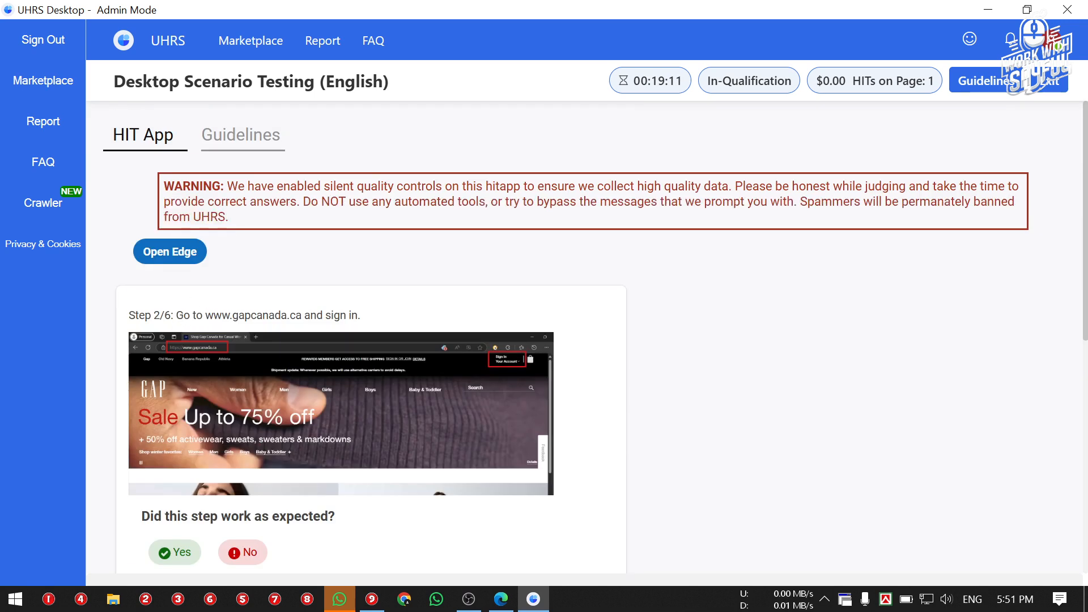
{"action": "left_click_drag", "start_coordinate": [205, 315], "coordinate": [290, 315]}
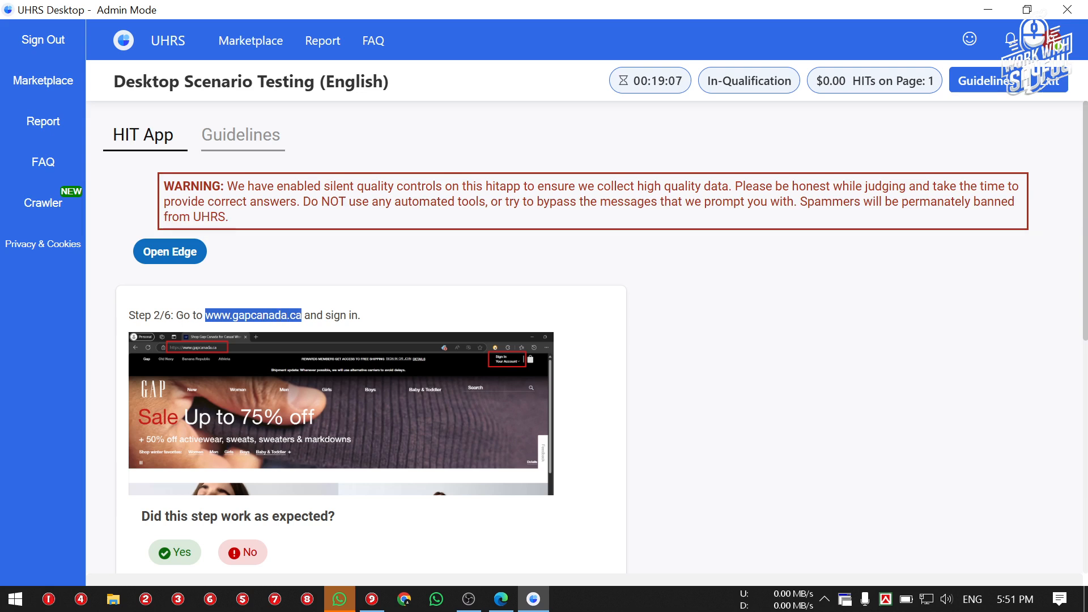
{"action": "right_click", "coordinate": [260, 316]}
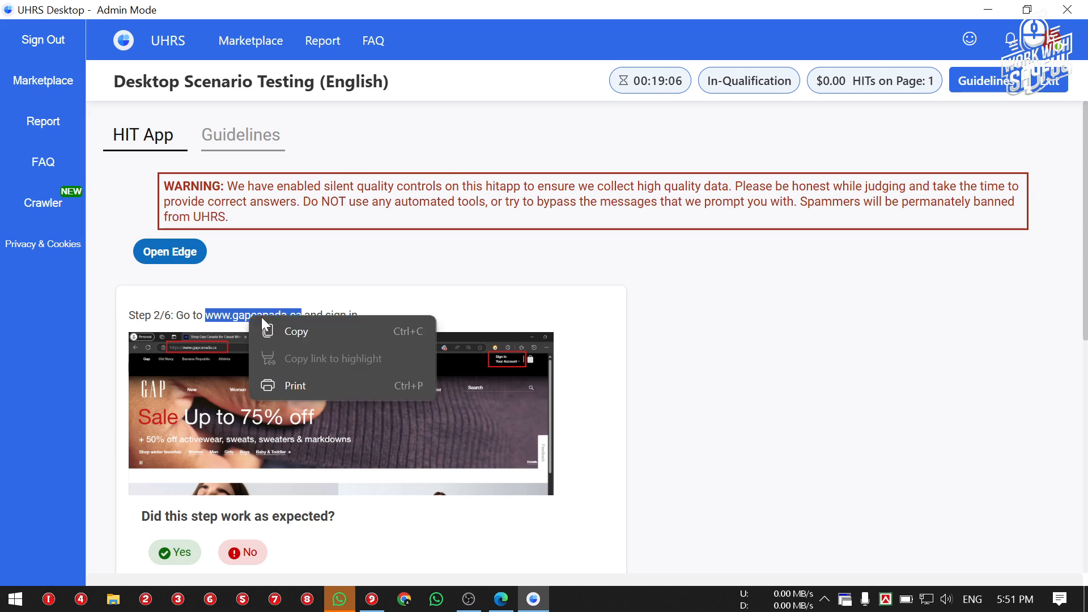
{"action": "left_click", "coordinate": [302, 332]}
{"action": "left_click", "coordinate": [434, 482]}
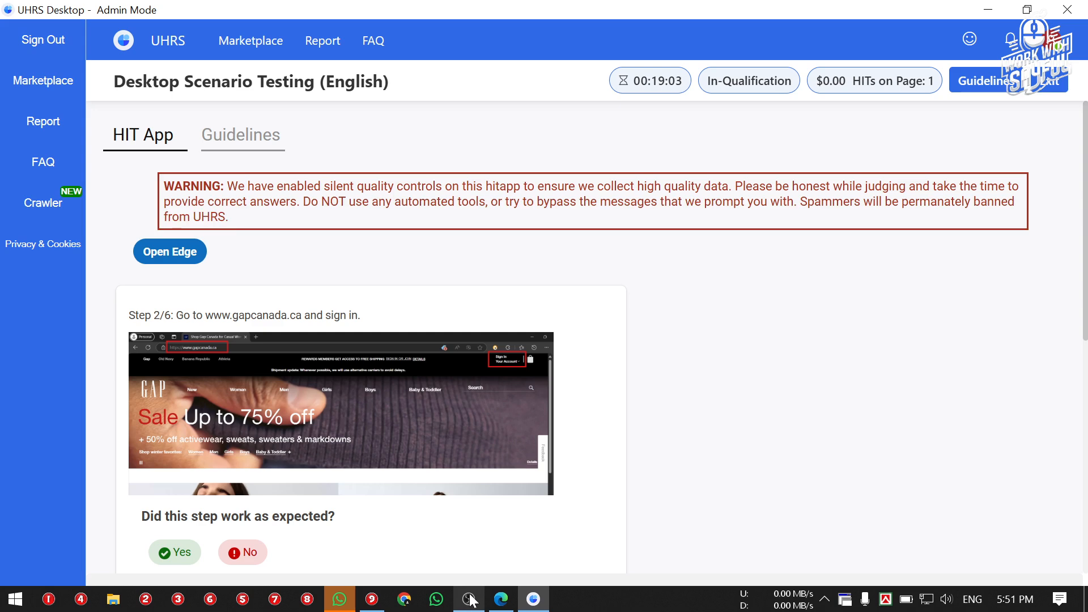
{"action": "left_click", "coordinate": [501, 599]}
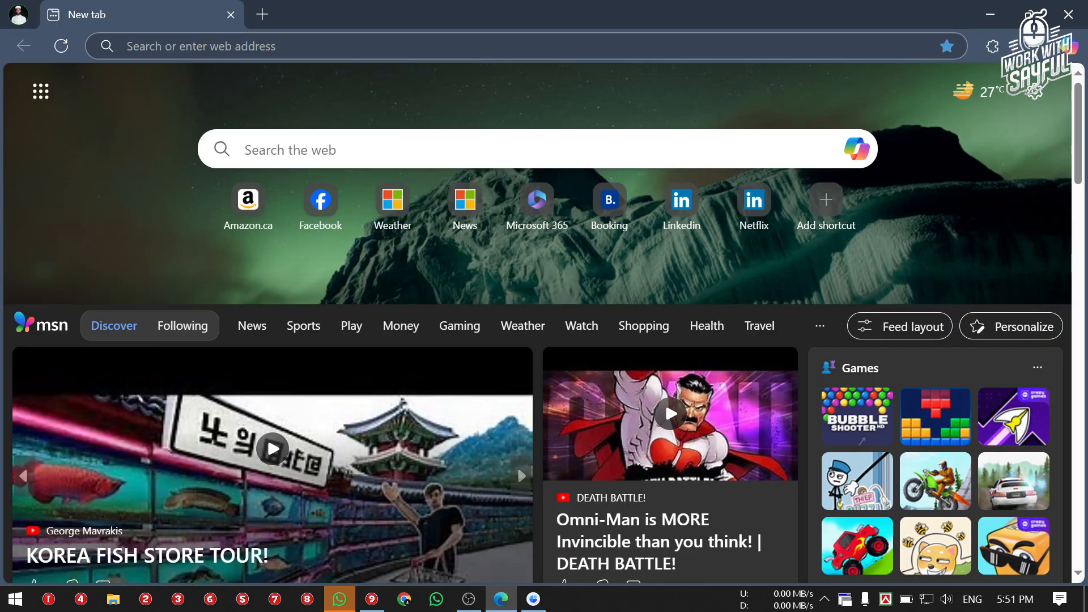
{"action": "left_click", "coordinate": [250, 45]}
{"action": "right_click", "coordinate": [252, 51]}
{"action": "left_click", "coordinate": [297, 204]}
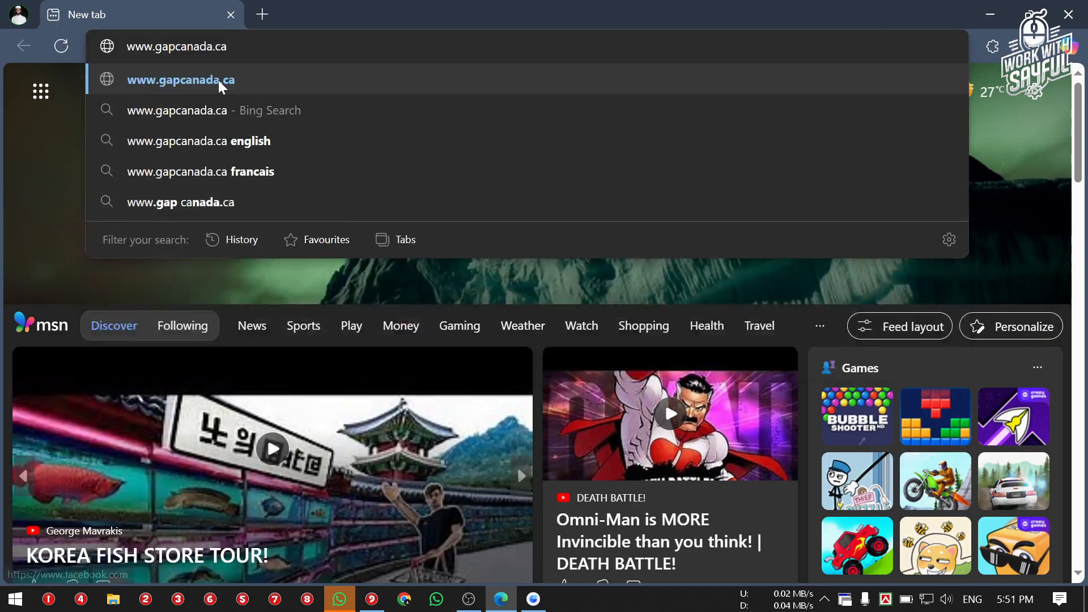
{"action": "left_click", "coordinate": [219, 85]}
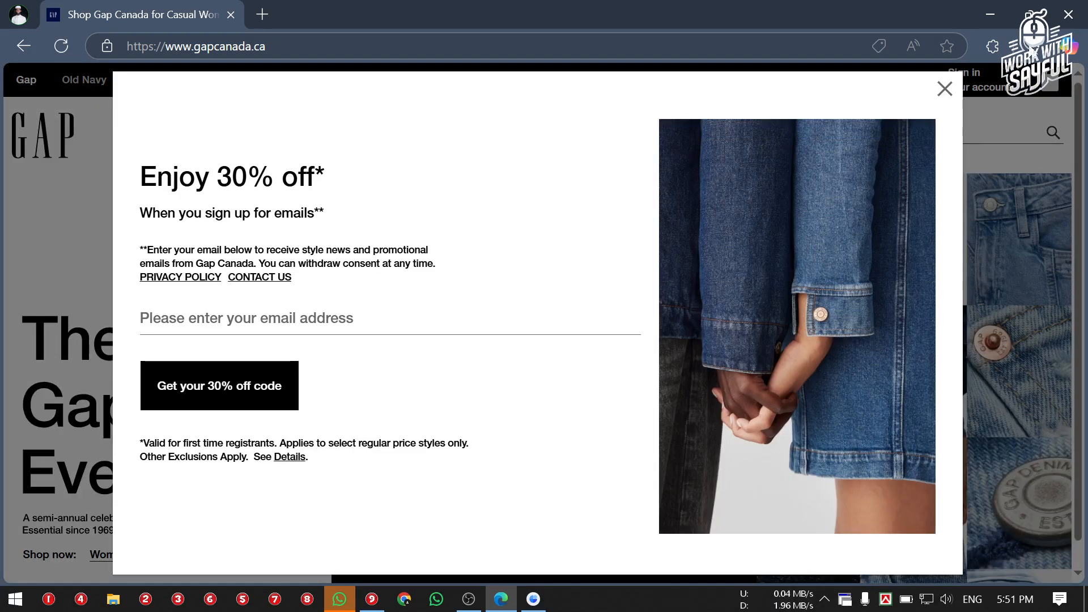
{"action": "left_click", "coordinate": [944, 89]}
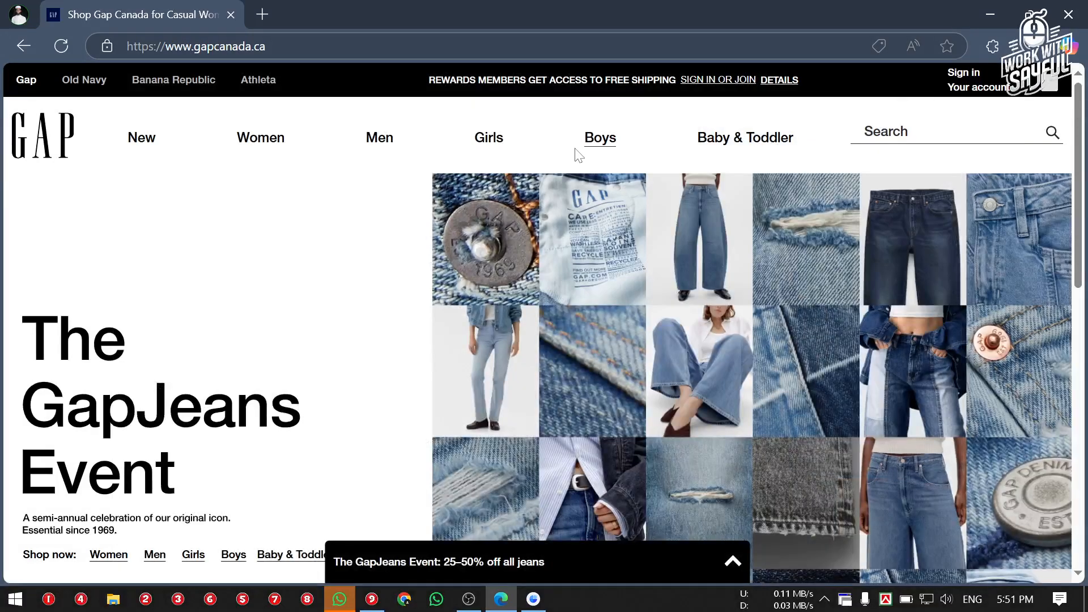
Open the Gap Canada sign-in page and submit the saved email address.
{"action": "left_click", "coordinate": [983, 91]}
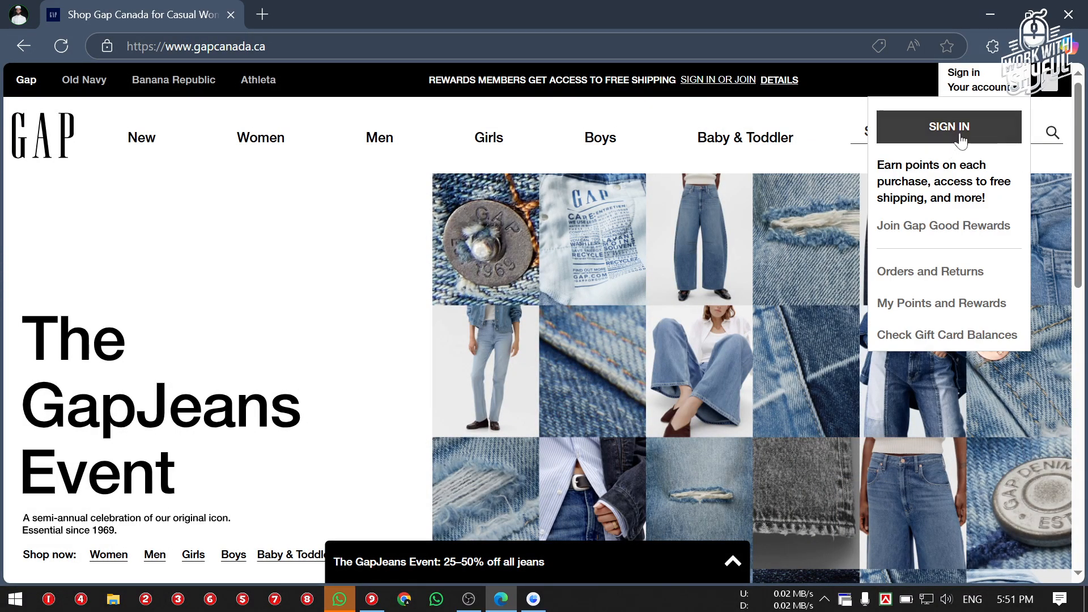
{"action": "left_click", "coordinate": [936, 139]}
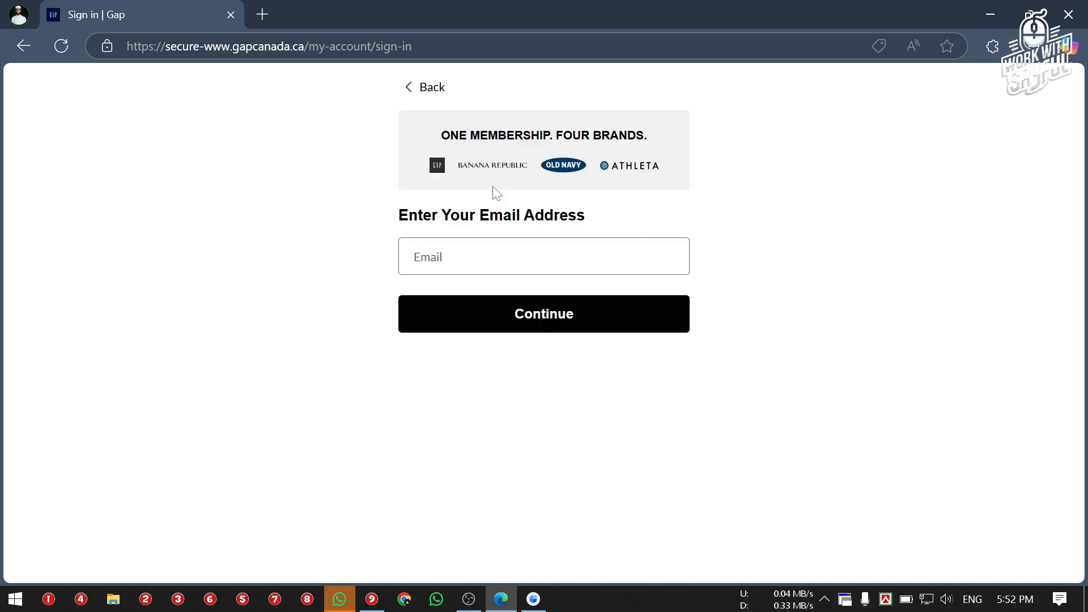
{"action": "left_click", "coordinate": [586, 239]}
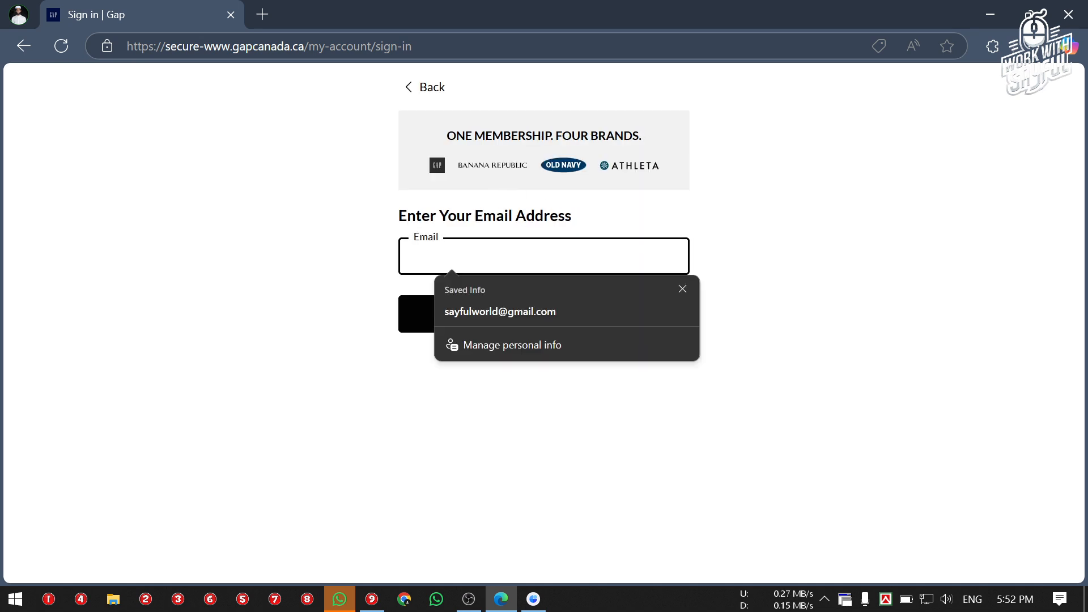
{"action": "left_click", "coordinate": [502, 306]}
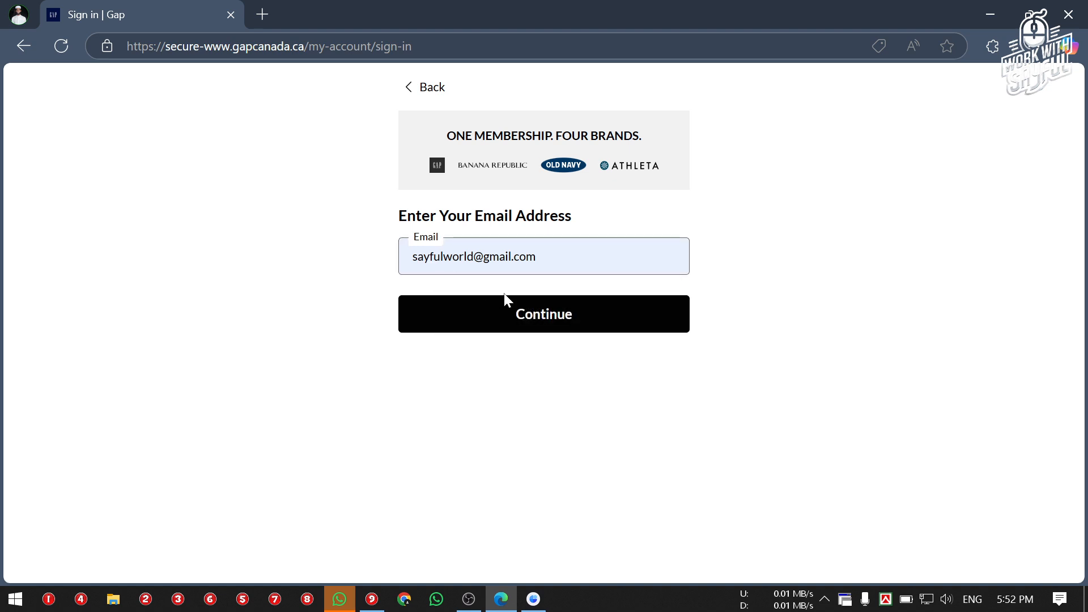
{"action": "left_click", "coordinate": [518, 311]}
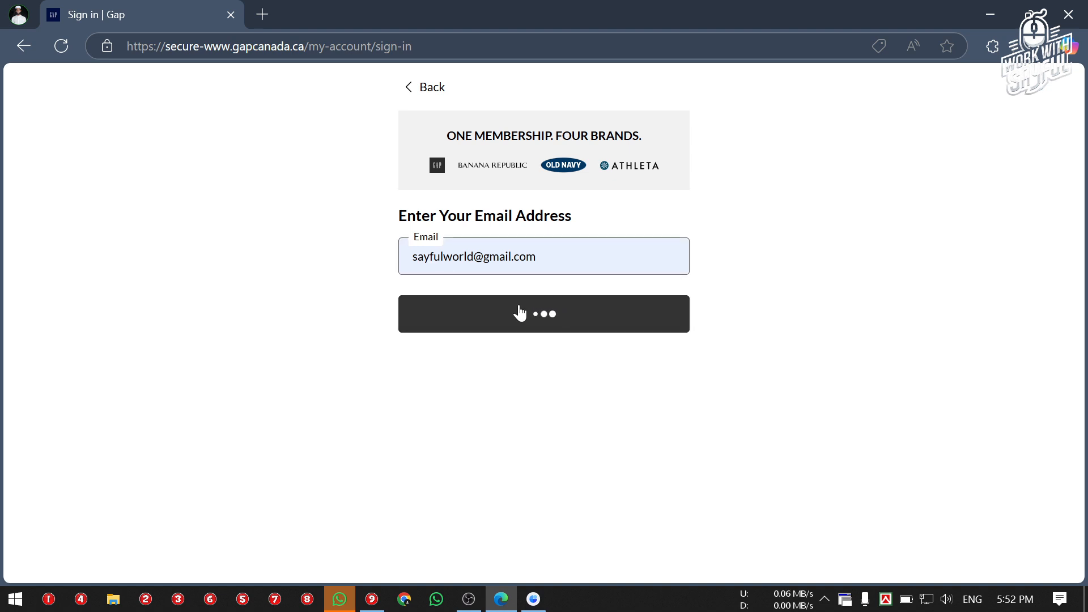
Fill in the first name and last name on the rewards membership form, accept the suggested strong password, and reveal it.
{"action": "left_click", "coordinate": [578, 256]}
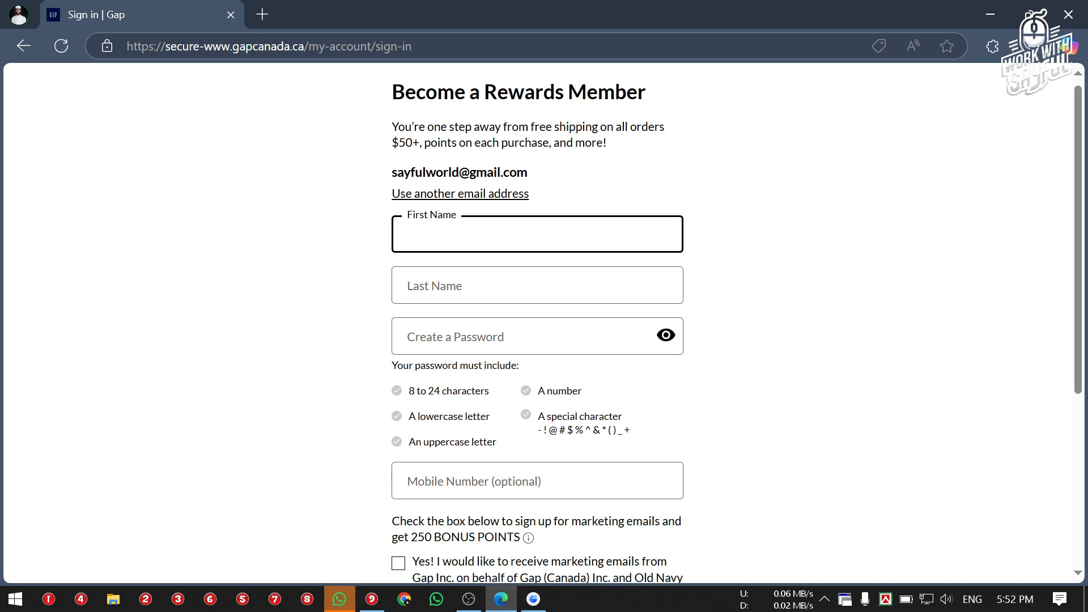
{"action": "scroll", "coordinate": [579, 266], "scroll_direction": "down", "scroll_amount": 3}
{"action": "scroll", "coordinate": [579, 266], "scroll_direction": "up", "scroll_amount": 3}
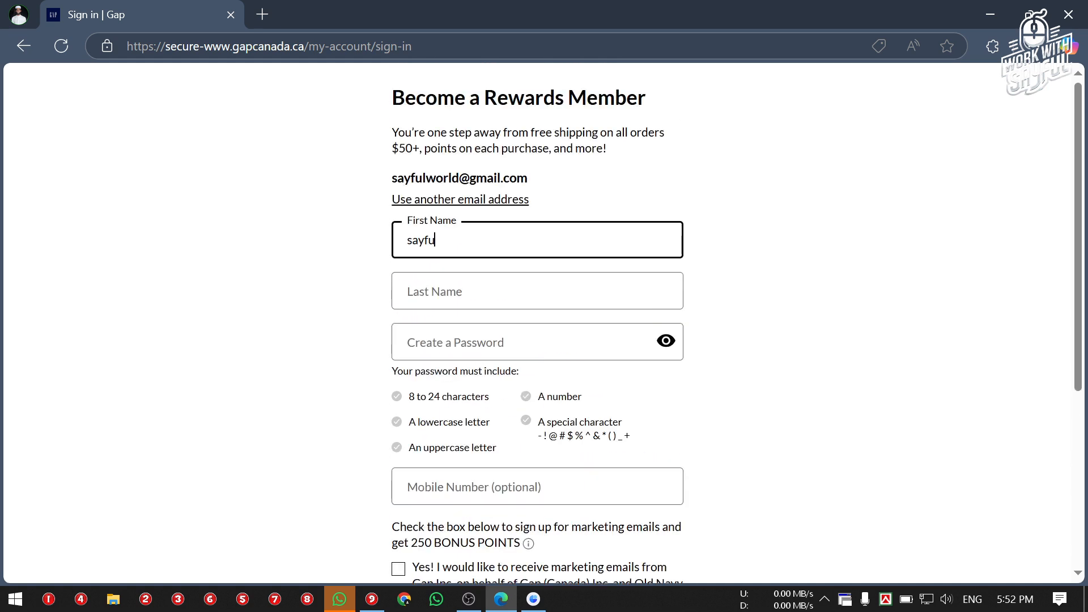
{"action": "left_click", "coordinate": [554, 283]}
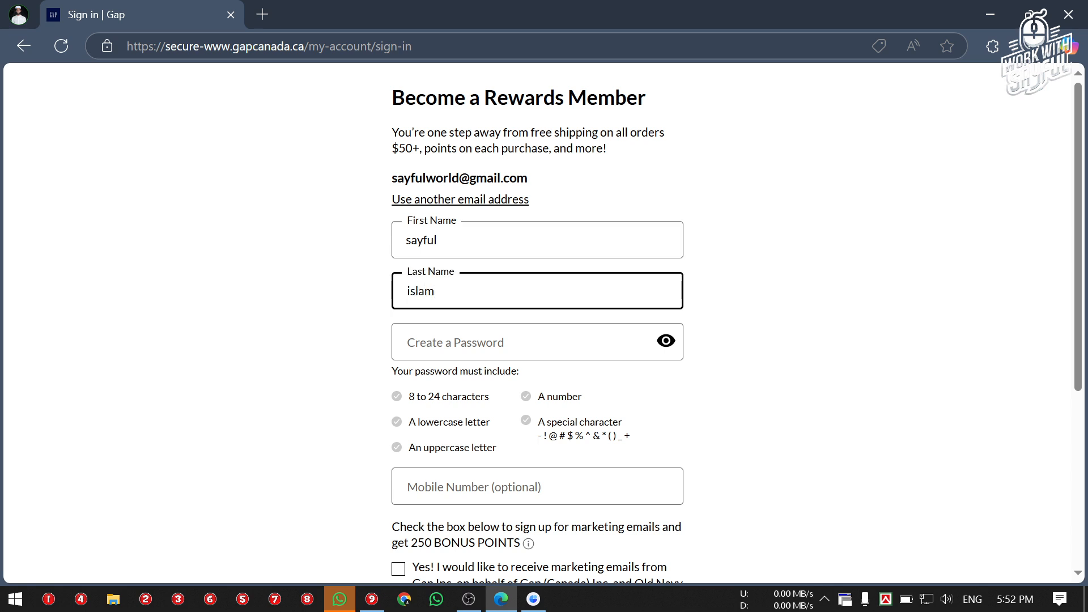
{"action": "left_click", "coordinate": [527, 342]}
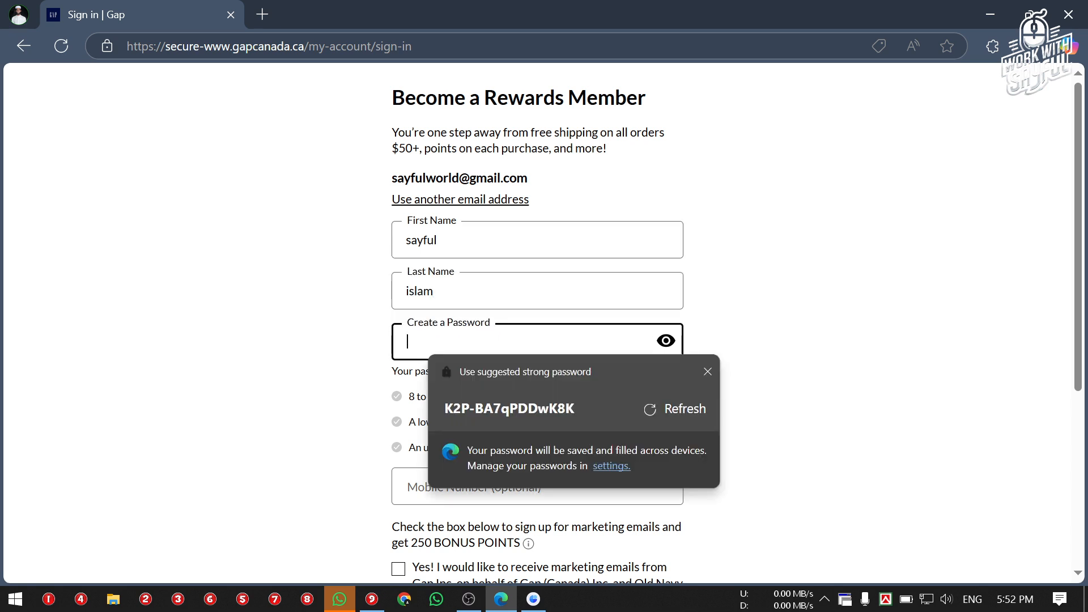
{"action": "left_click", "coordinate": [553, 410]}
{"action": "left_click", "coordinate": [491, 478]}
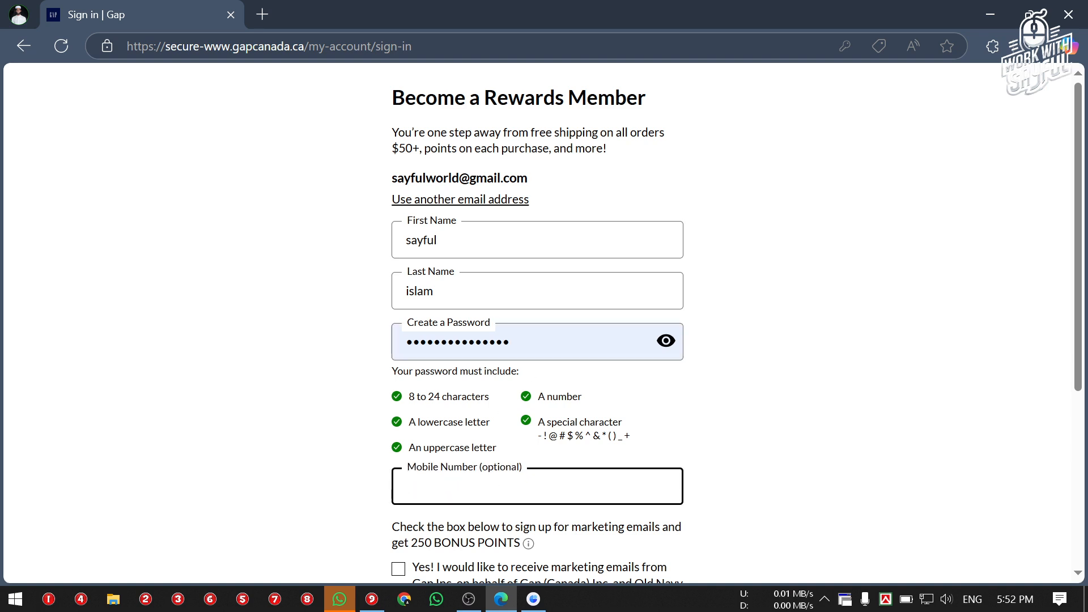
{"action": "left_click", "coordinate": [666, 341]}
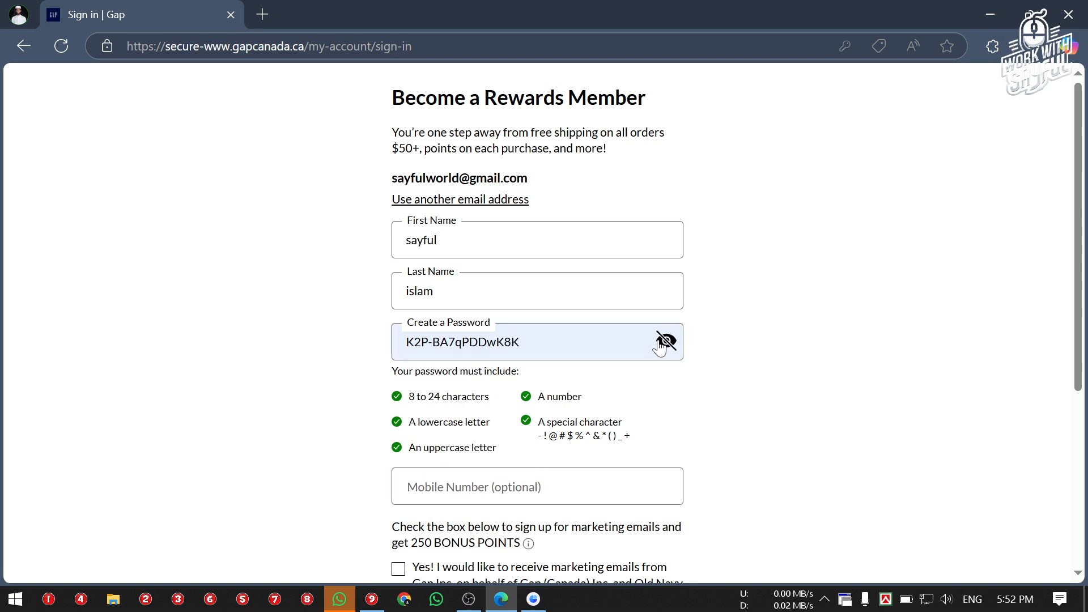
{"action": "left_click", "coordinate": [759, 343]}
{"action": "scroll", "coordinate": [589, 384], "scroll_direction": "down", "scroll_amount": 2}
{"action": "left_click", "coordinate": [592, 391]}
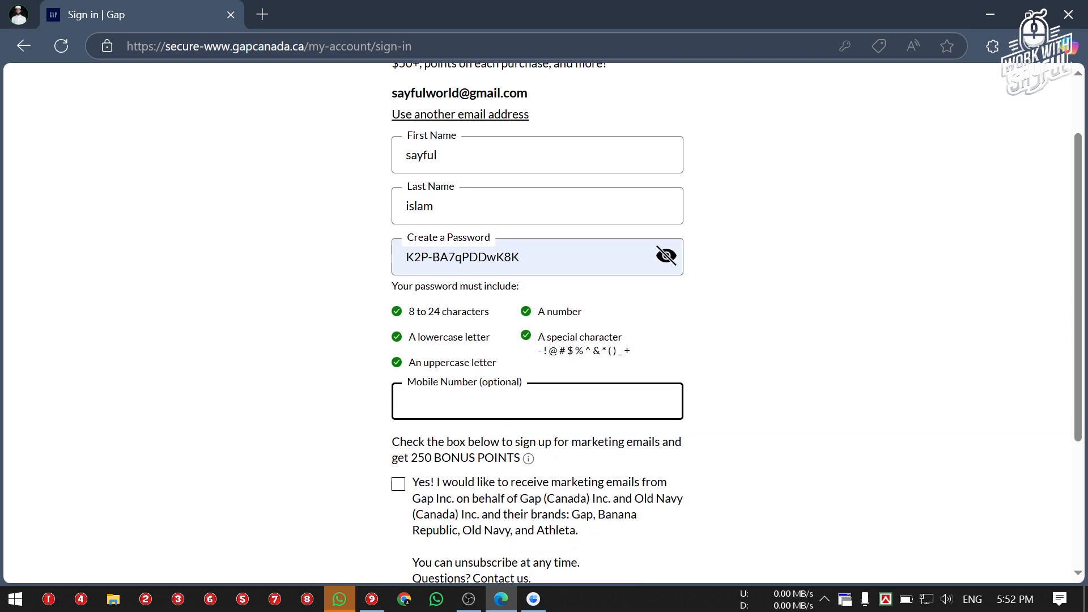
Opt in to marketing emails, create the account, and close the saved-password notice.
{"action": "scroll", "coordinate": [537, 323], "scroll_direction": "down", "scroll_amount": 3}
{"action": "left_click", "coordinate": [399, 280]}
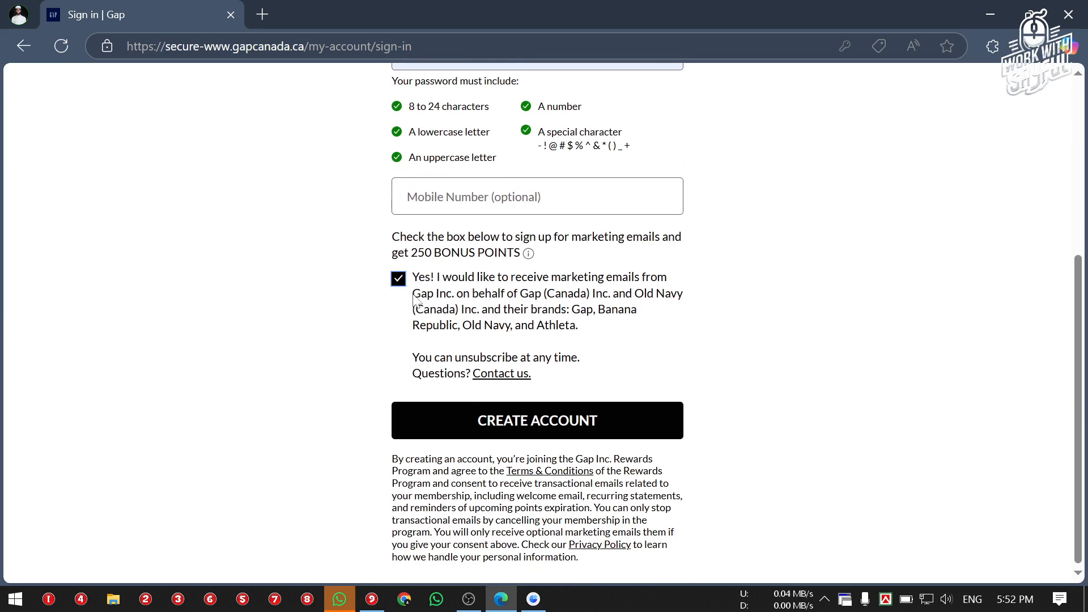
{"action": "left_click", "coordinate": [516, 419]}
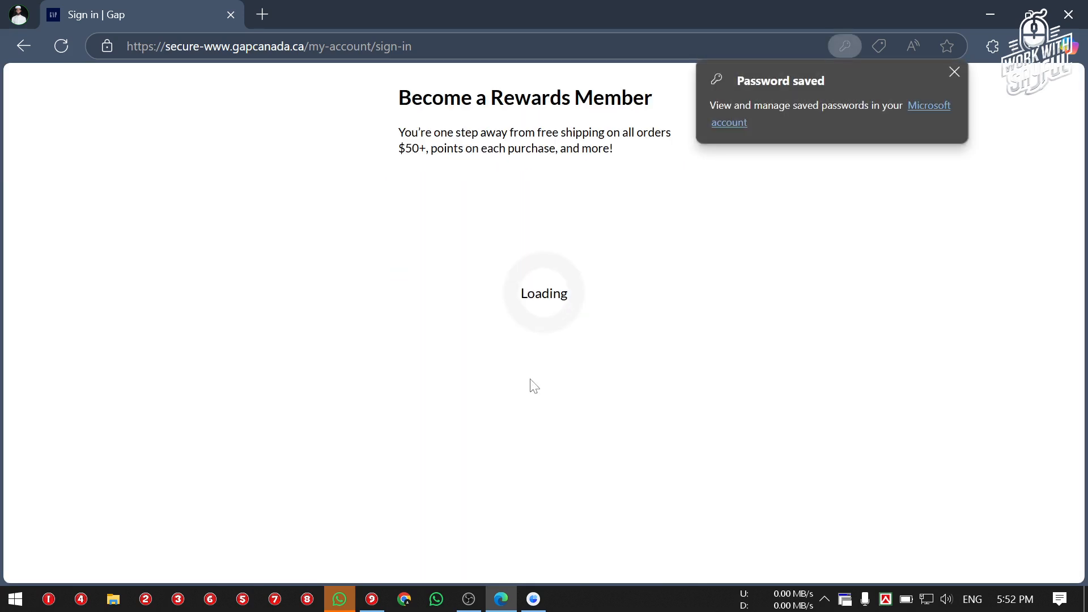
{"action": "left_click", "coordinate": [953, 73]}
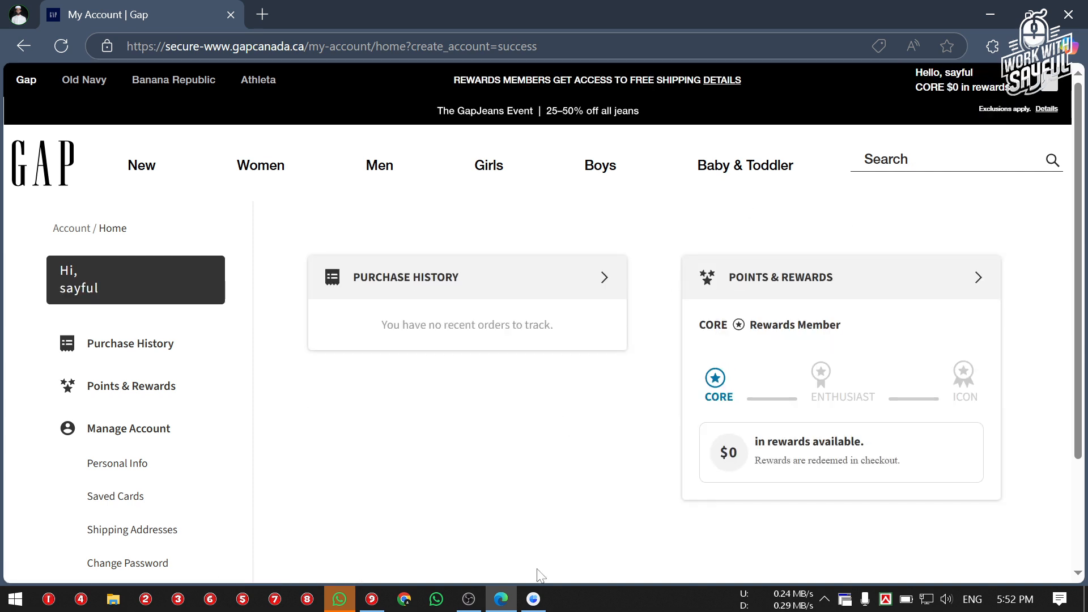
Return to UHRS Desktop, answer Yes for step 2/6, and capture a screenshot of the signed-in Gap account page.
{"action": "left_click", "coordinate": [533, 599]}
{"action": "scroll", "coordinate": [290, 343], "scroll_direction": "down", "scroll_amount": 2}
{"action": "scroll", "coordinate": [290, 343], "scroll_direction": "down", "scroll_amount": 3}
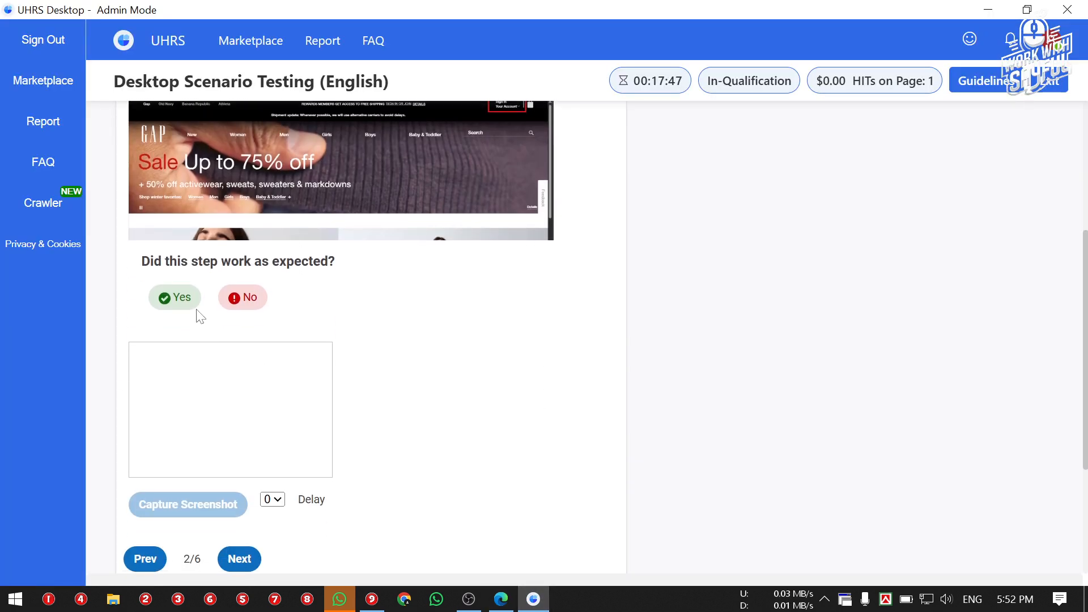
{"action": "left_click", "coordinate": [181, 300]}
{"action": "scroll", "coordinate": [308, 306], "scroll_direction": "up", "scroll_amount": 2}
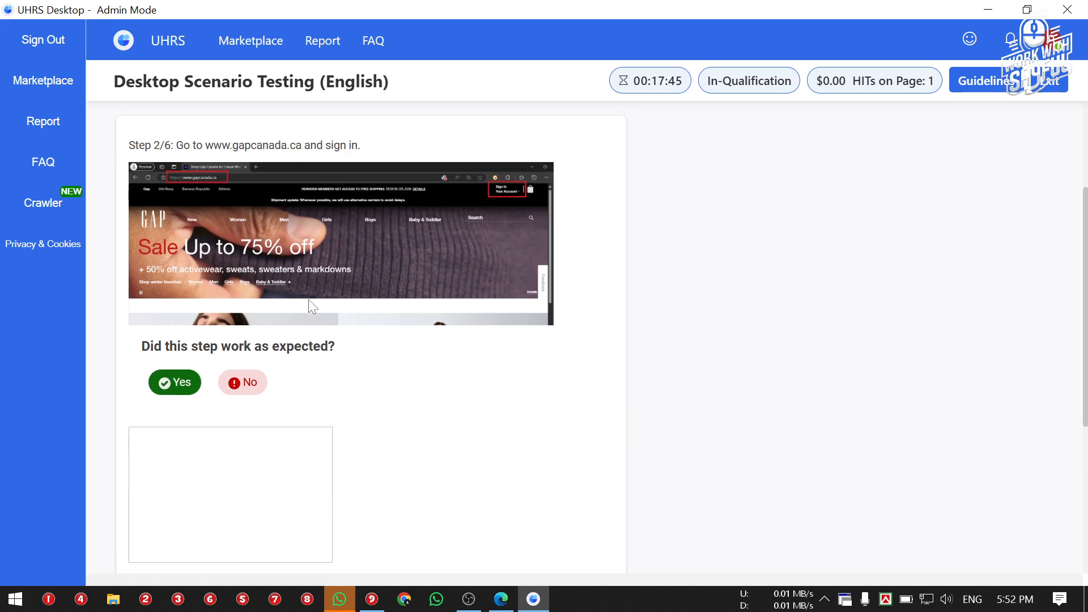
{"action": "scroll", "coordinate": [308, 306], "scroll_direction": "down", "scroll_amount": 3}
{"action": "left_click", "coordinate": [207, 416]}
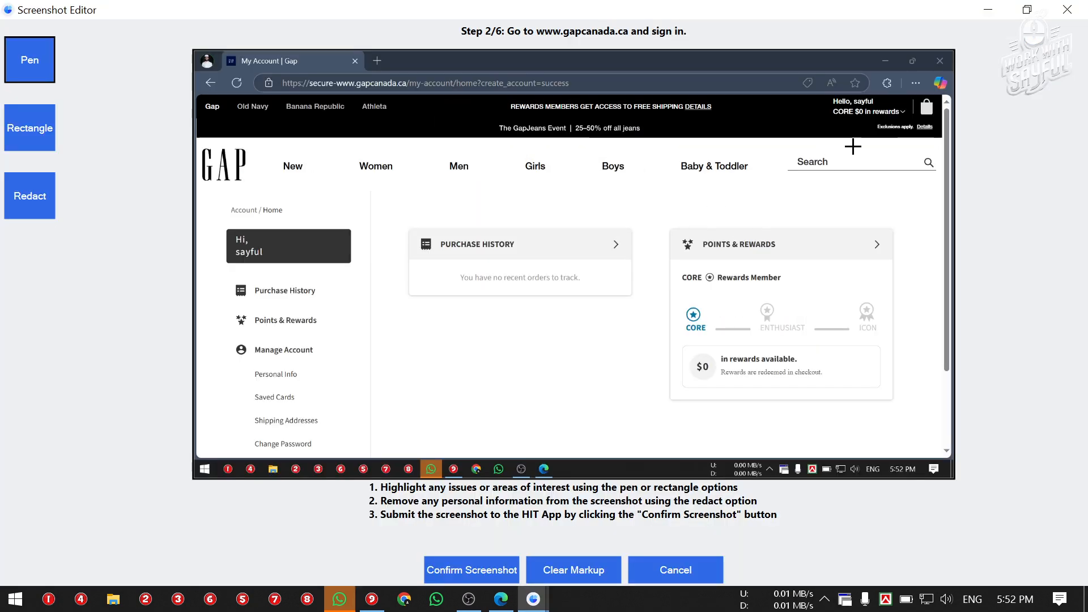
Circle the account greeting with the pen, draw an arrow to it, confirm the screenshot, and advance to step 3/6.
{"action": "mouse_move", "coordinate": [882, 134]}
{"action": "left_mouse_down"}
{"action": "mouse_move", "coordinate": [828, 136]}
{"action": "mouse_move", "coordinate": [876, 85]}
{"action": "mouse_move", "coordinate": [882, 133]}
{"action": "left_mouse_up"}
{"action": "left_click_drag", "start_coordinate": [587, 323], "coordinate": [815, 142]}
{"action": "left_click", "coordinate": [498, 569]}
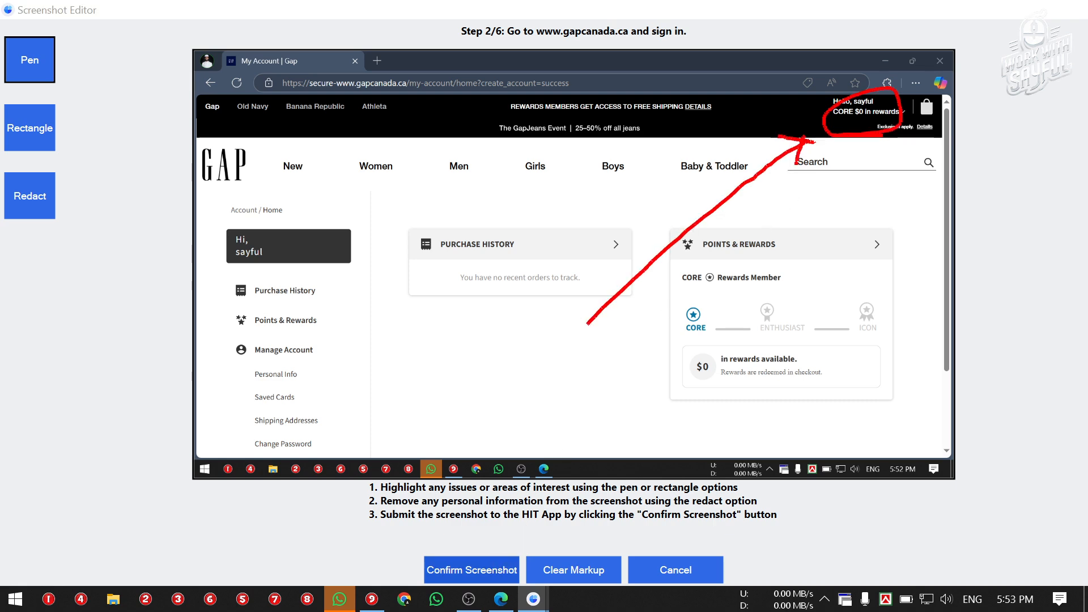
{"action": "left_click", "coordinate": [236, 480]}
Read step 3/6's instruction to navigate to any product and add it into the cart.
{"action": "scroll", "coordinate": [332, 419], "scroll_direction": "up", "scroll_amount": 5}
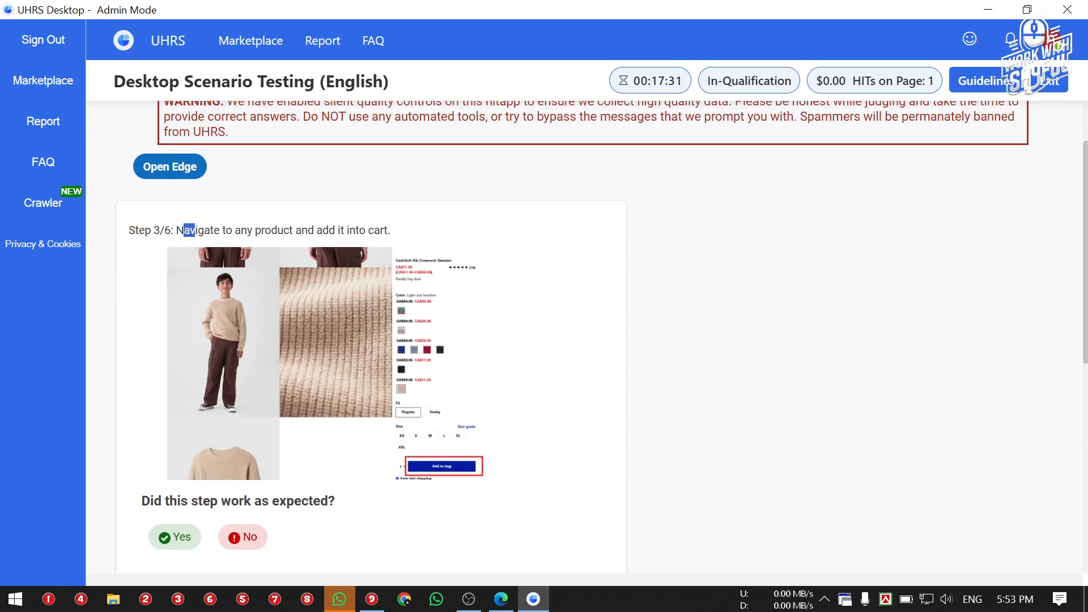
{"action": "left_click_drag", "start_coordinate": [397, 232], "coordinate": [335, 231]}
{"action": "left_click", "coordinate": [340, 231]}
{"action": "triple_click", "coordinate": [376, 231]}
{"action": "left_click", "coordinate": [451, 234]}
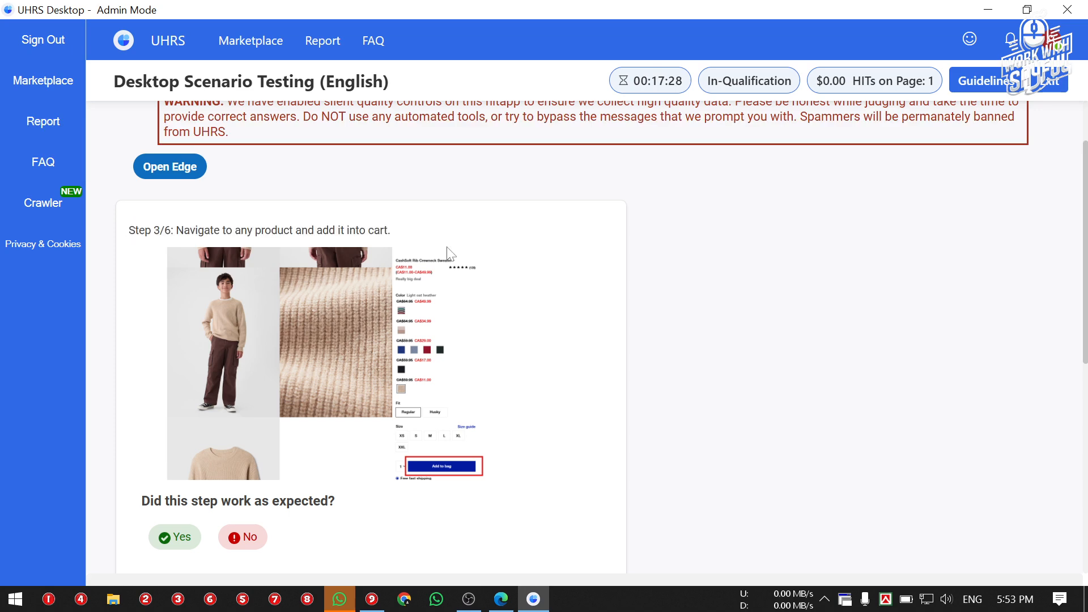
Switch to Edge, look through the Gap account page, and open its purchase history.
{"action": "left_click", "coordinate": [513, 601]}
{"action": "scroll", "coordinate": [607, 450], "scroll_direction": "down", "scroll_amount": 2}
{"action": "scroll", "coordinate": [347, 381], "scroll_direction": "up", "scroll_amount": 2}
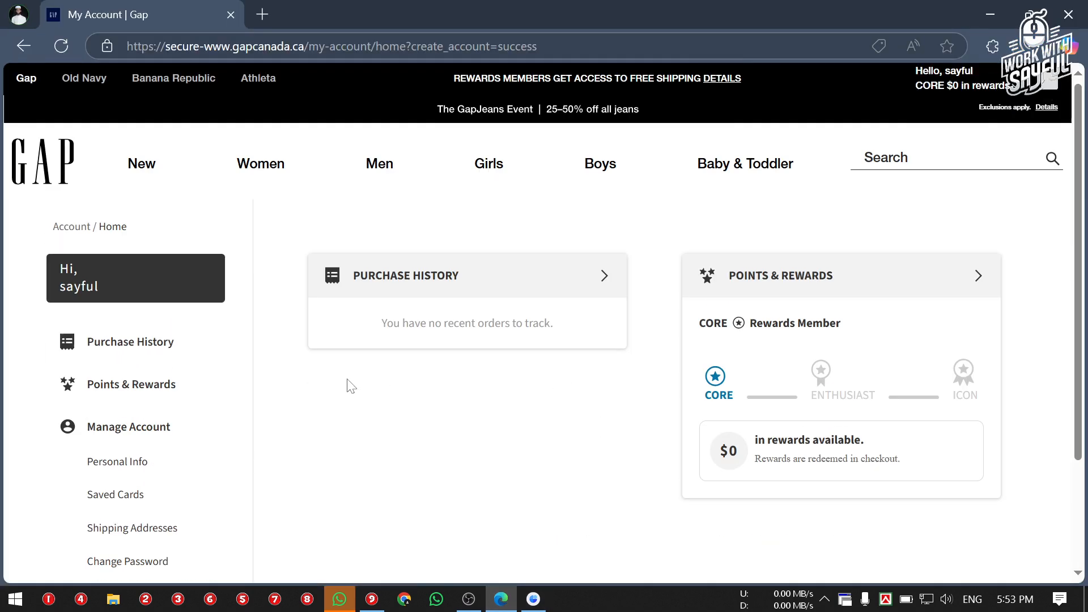
{"action": "scroll", "coordinate": [443, 374], "scroll_direction": "down", "scroll_amount": 2}
{"action": "scroll", "coordinate": [292, 384], "scroll_direction": "up", "scroll_amount": 2}
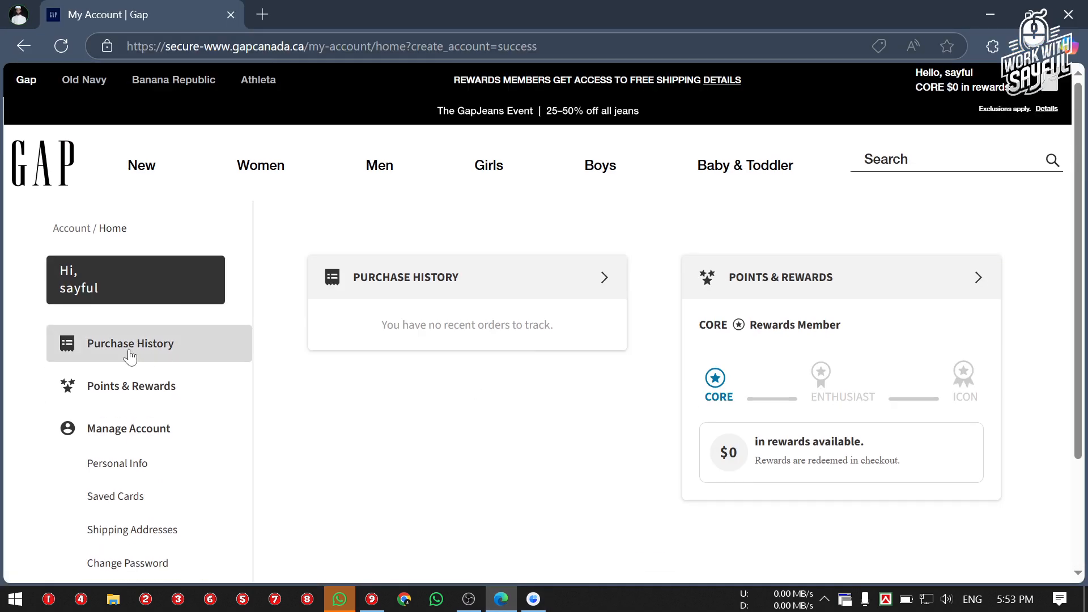
{"action": "scroll", "coordinate": [136, 478], "scroll_direction": "down", "scroll_amount": 2}
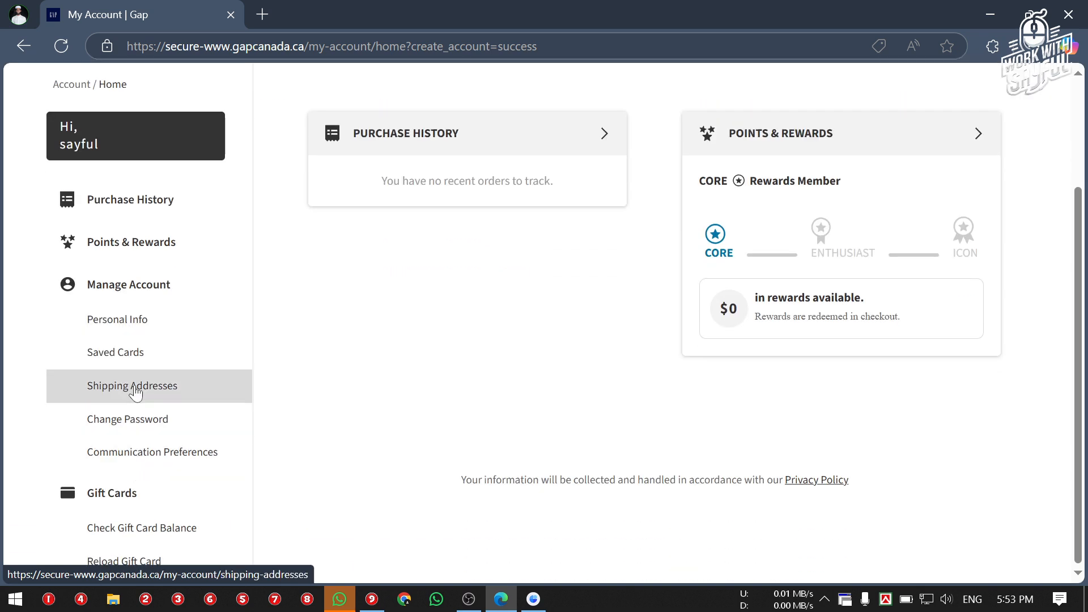
{"action": "left_click", "coordinate": [133, 214]}
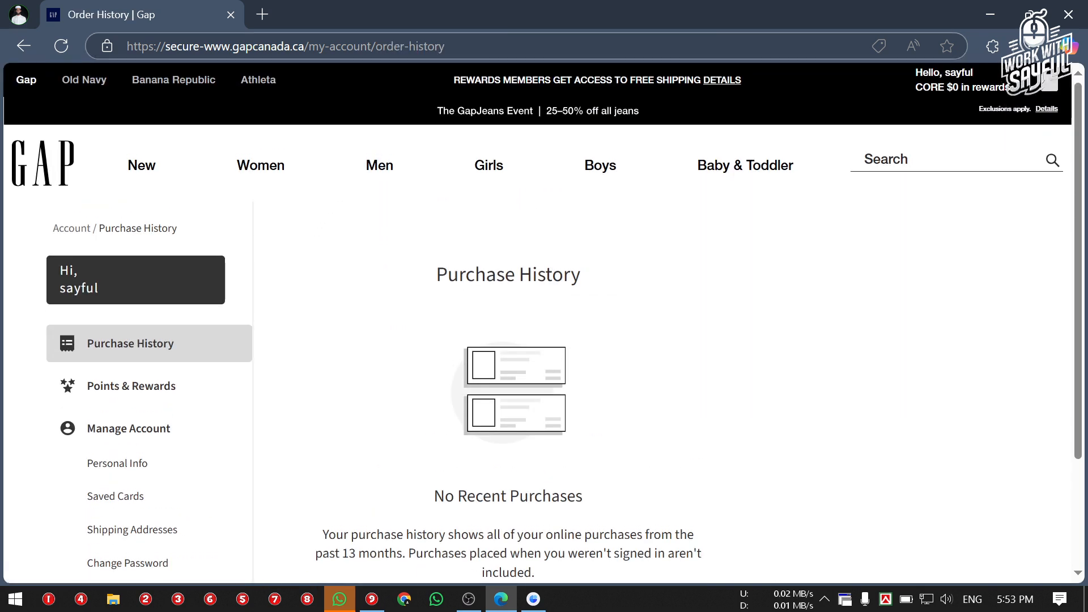
{"action": "left_click_drag", "start_coordinate": [305, 46], "coordinate": [445, 46]}
{"action": "key", "text": "BackSpace"}
{"action": "key", "text": "Return"}
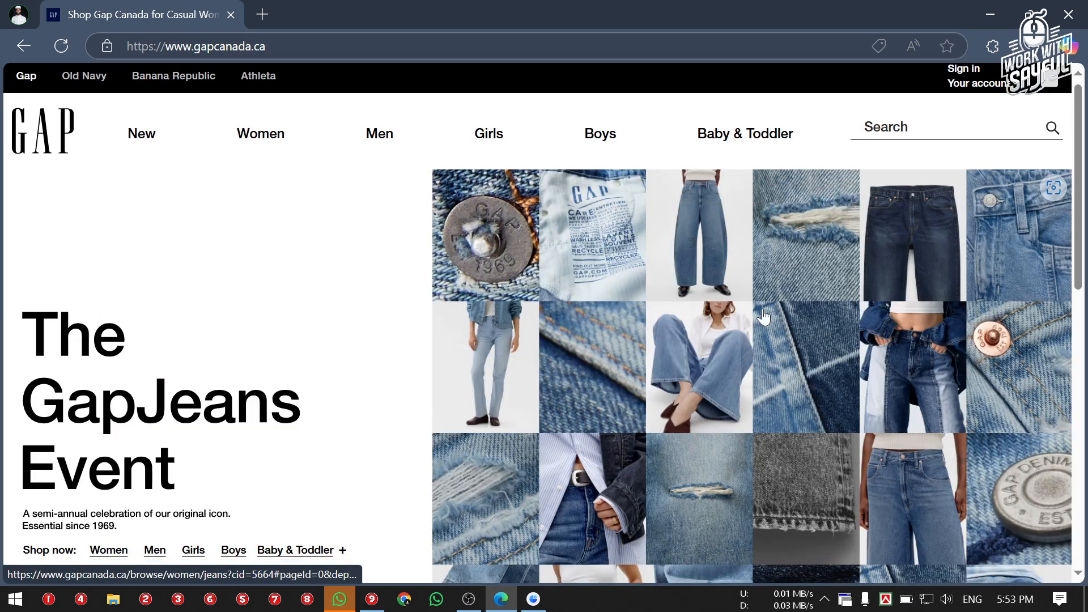
Find the More new arrivals section on the home page and open the Baby & Toddler Mix & Match Pull-On Joggers.
{"action": "scroll", "coordinate": [595, 368], "scroll_direction": "down", "scroll_amount": 10}
{"action": "scroll", "coordinate": [284, 337], "scroll_direction": "down", "scroll_amount": 2}
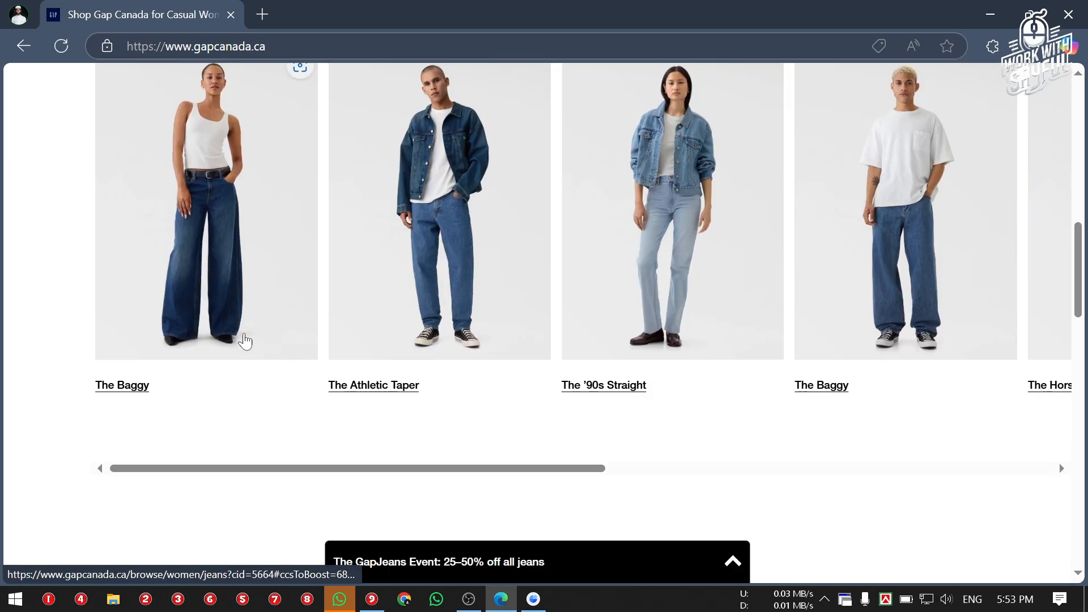
{"action": "scroll", "coordinate": [538, 319], "scroll_direction": "up", "scroll_amount": 1}
{"action": "scroll", "coordinate": [508, 317], "scroll_direction": "down", "scroll_amount": 3}
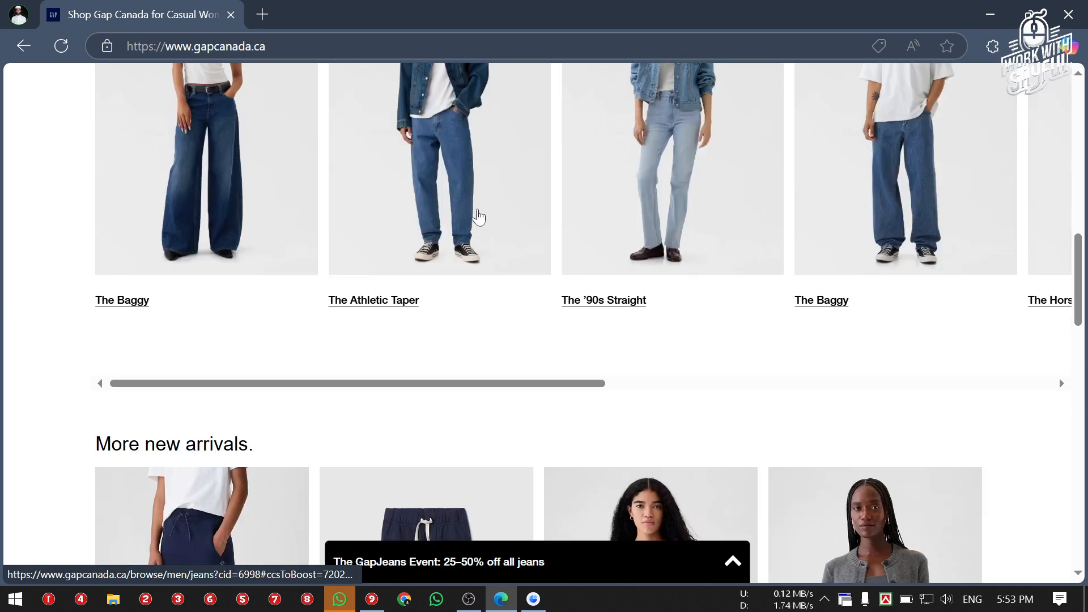
{"action": "scroll", "coordinate": [477, 221], "scroll_direction": "down", "scroll_amount": 3}
{"action": "scroll", "coordinate": [477, 225], "scroll_direction": "up", "scroll_amount": 1}
{"action": "scroll", "coordinate": [481, 289], "scroll_direction": "down", "scroll_amount": 3}
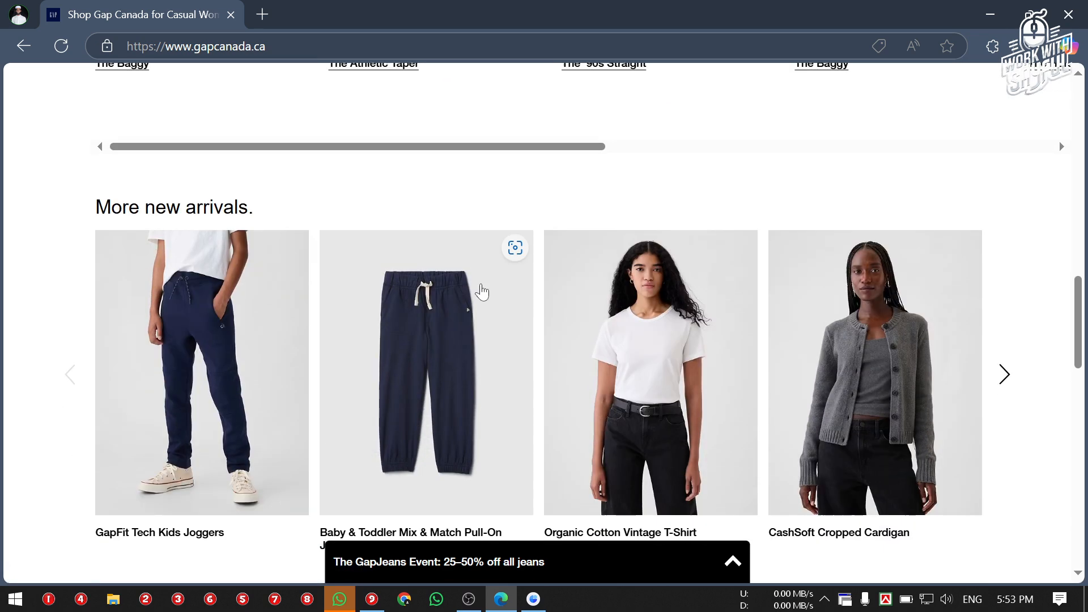
{"action": "left_click", "coordinate": [432, 398]}
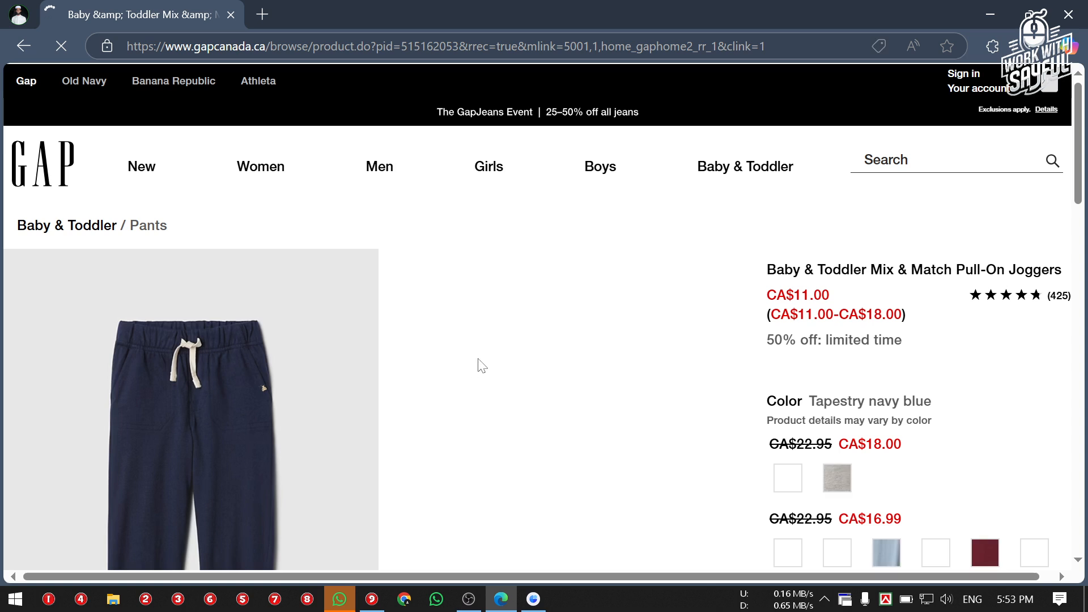
Choose size 12-18 M for the navy joggers and add one pair to the bag.
{"action": "scroll", "coordinate": [478, 364], "scroll_direction": "down", "scroll_amount": 3}
{"action": "scroll", "coordinate": [948, 380], "scroll_direction": "down", "scroll_amount": 3}
{"action": "scroll", "coordinate": [906, 356], "scroll_direction": "down", "scroll_amount": 5}
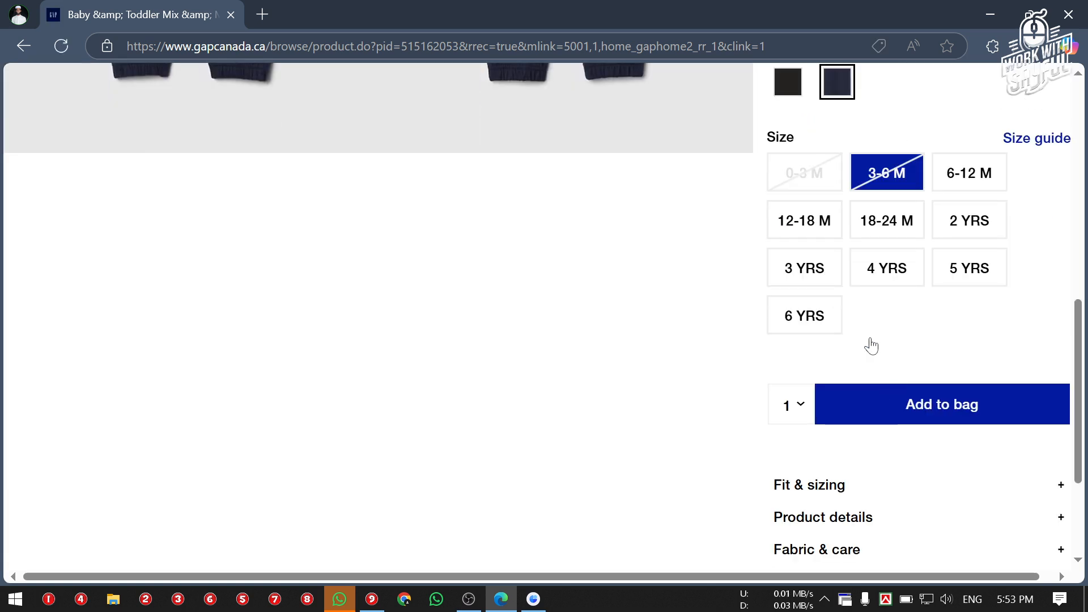
{"action": "left_click", "coordinate": [769, 220]}
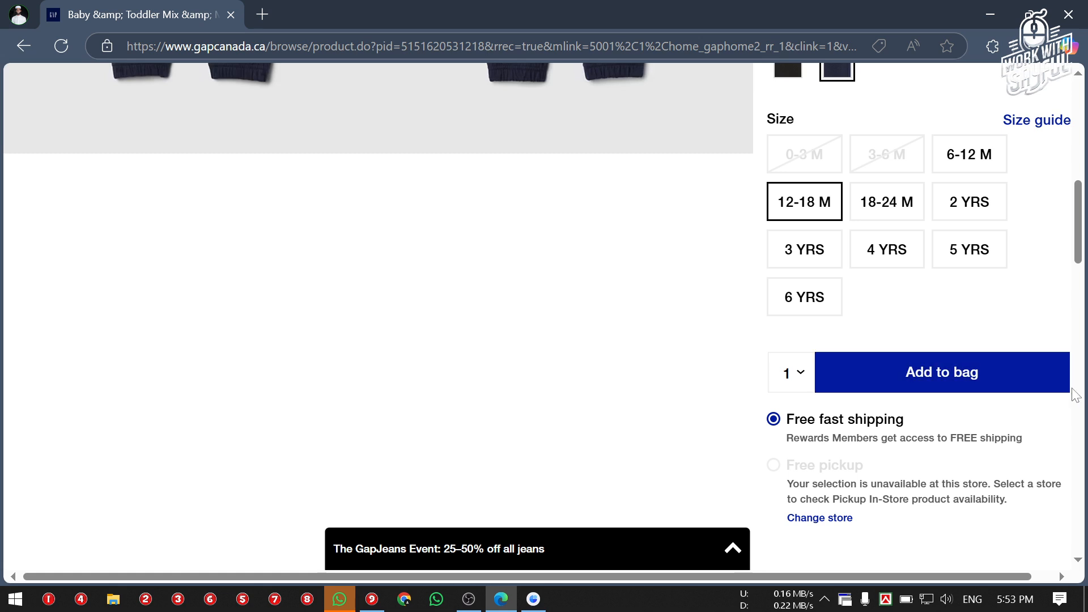
{"action": "left_click", "coordinate": [910, 368]}
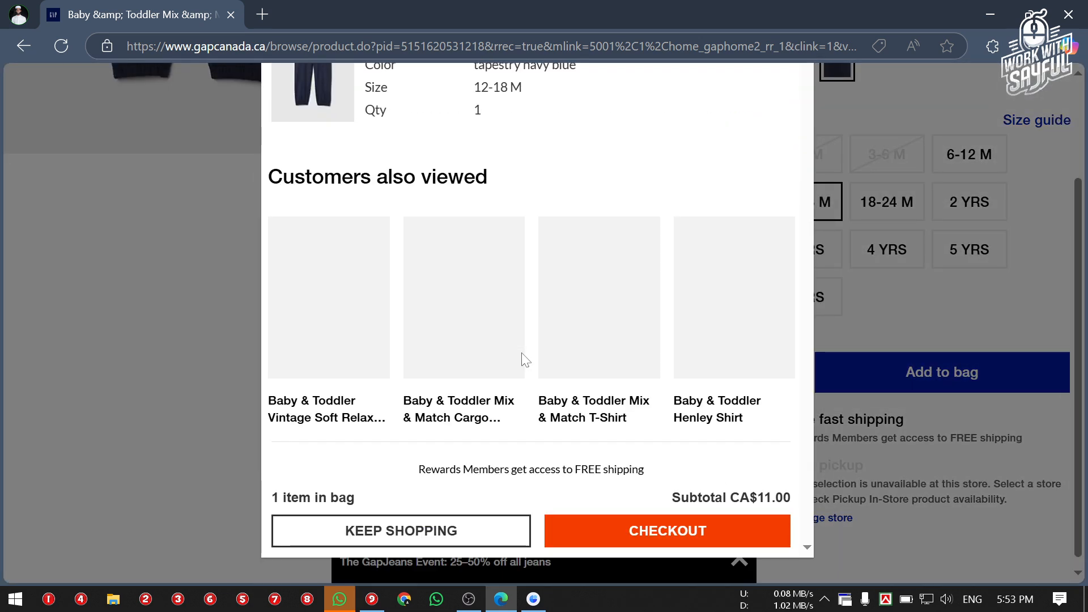
Switch to UHRS Desktop, answer Yes for step 3/6, and capture a screenshot of the added-to-bag dialog.
{"action": "left_click", "coordinate": [533, 598]}
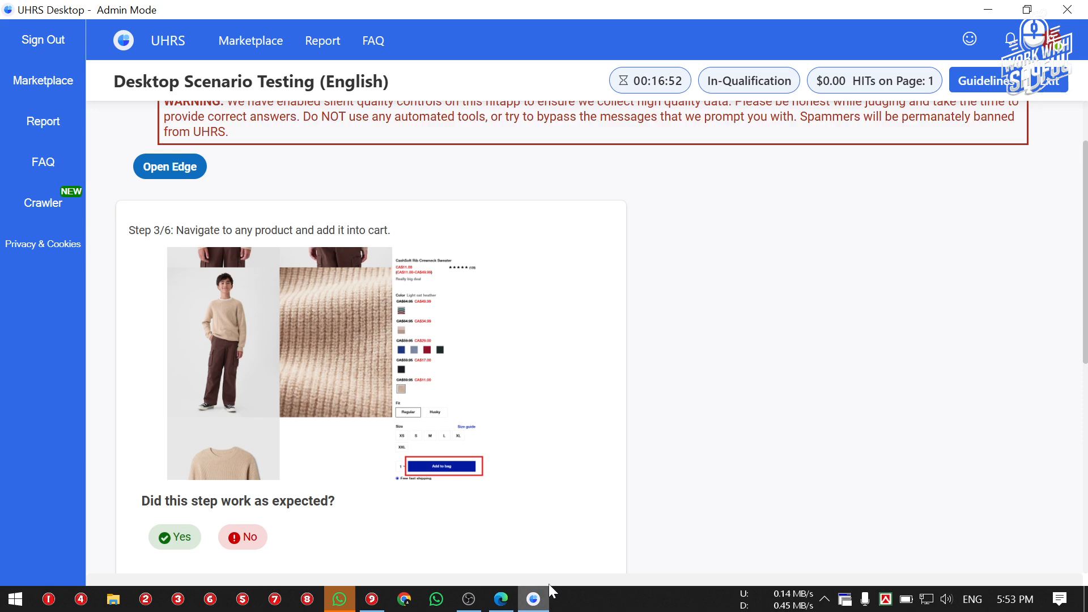
{"action": "scroll", "coordinate": [272, 326], "scroll_direction": "down", "scroll_amount": 2}
{"action": "left_click", "coordinate": [177, 368]}
{"action": "scroll", "coordinate": [227, 482], "scroll_direction": "up", "scroll_amount": 2}
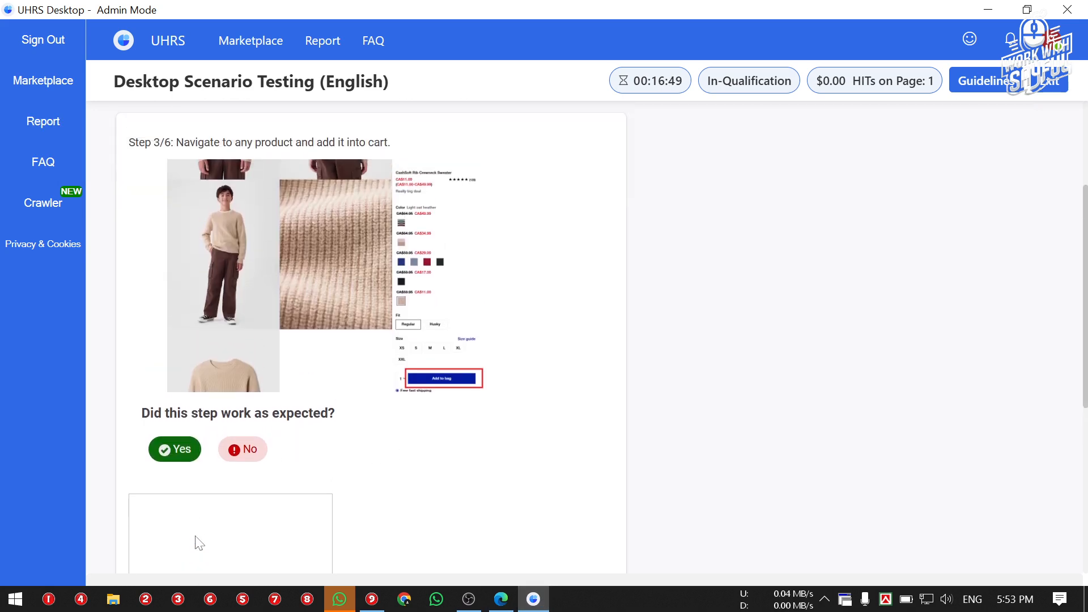
{"action": "scroll", "coordinate": [269, 463], "scroll_direction": "down", "scroll_amount": 2}
{"action": "left_click", "coordinate": [189, 569]}
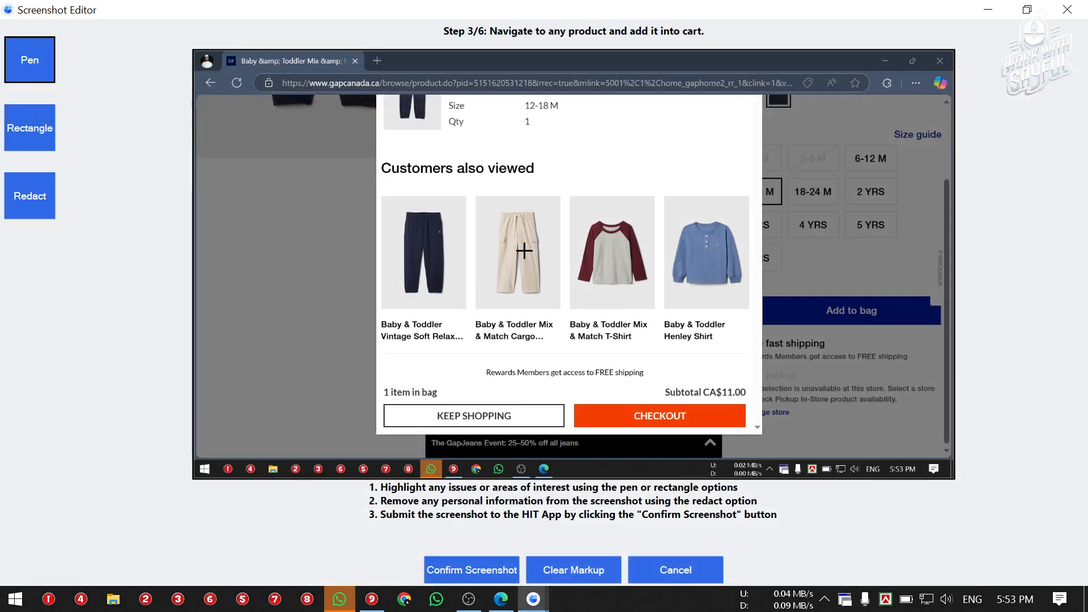
Circle the central part of the bag dialog with the pen, confirm the screenshot, and advance to step 4/6.
{"action": "left_click_drag", "start_coordinate": [668, 218], "coordinate": [758, 342]}
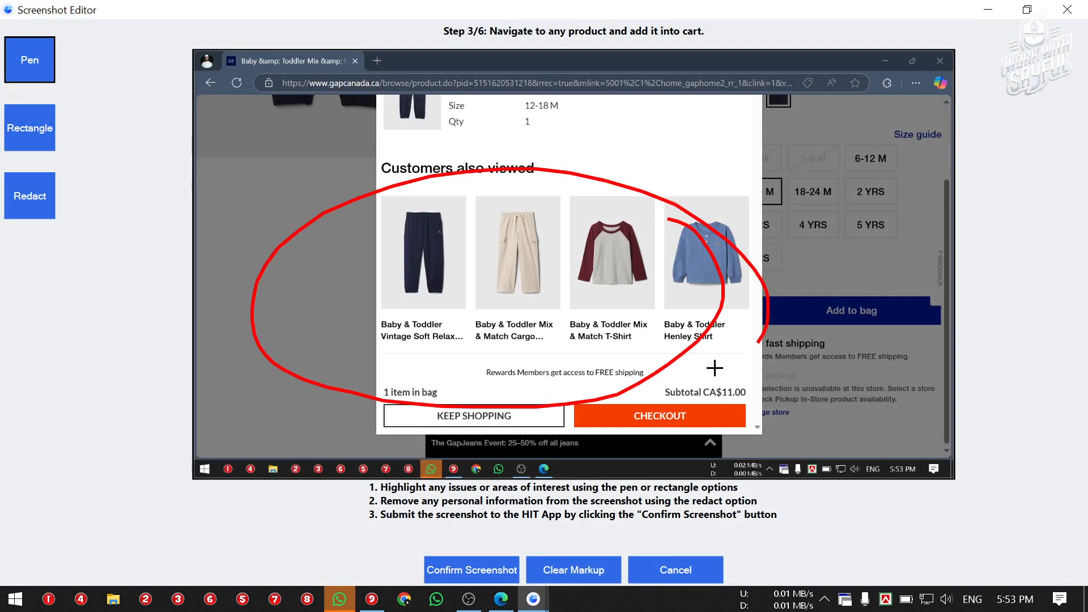
{"action": "left_click", "coordinate": [495, 572]}
{"action": "scroll", "coordinate": [495, 503], "scroll_direction": "down", "scroll_amount": 5}
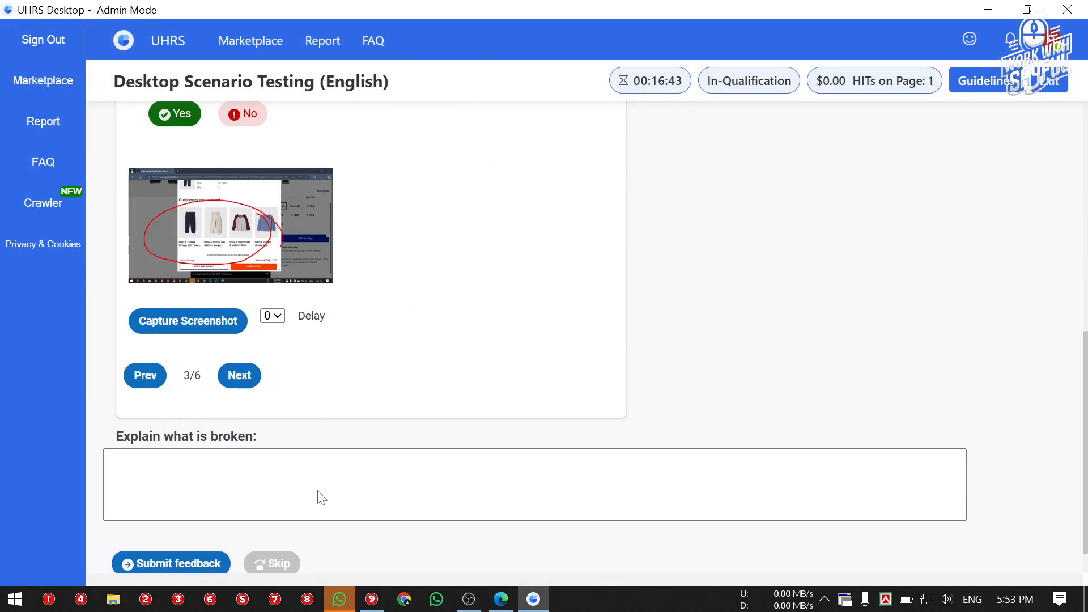
{"action": "left_click", "coordinate": [238, 374]}
Read step 4/6's instruction and sample image on verifying the 'Apply Coupon' flyout on the cart or checkout page.
{"action": "scroll", "coordinate": [527, 326], "scroll_direction": "up", "scroll_amount": 6}
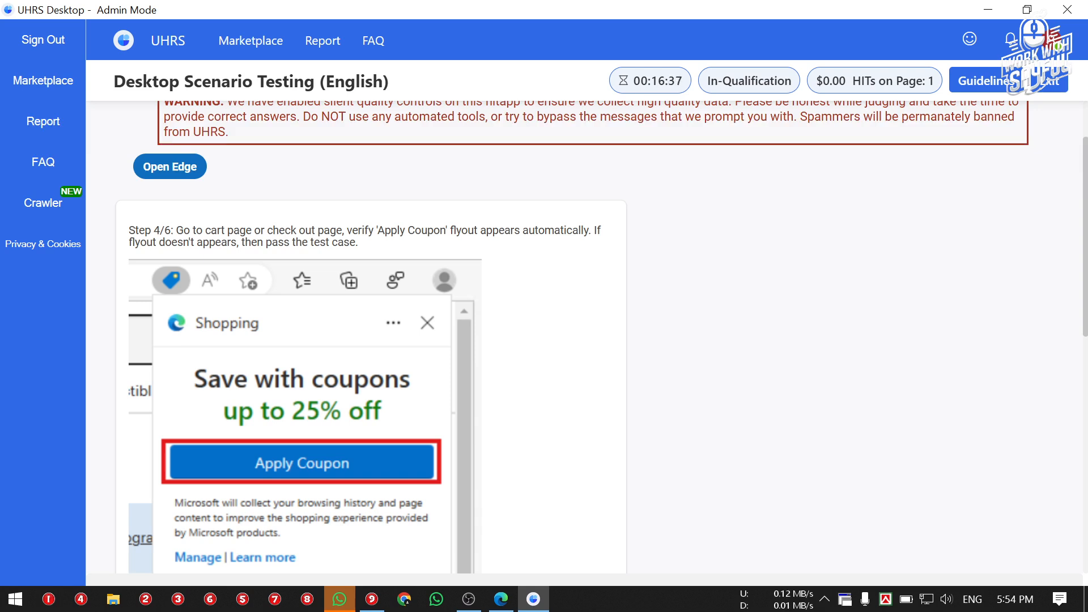
{"action": "left_click_drag", "start_coordinate": [336, 231], "coordinate": [272, 231]}
{"action": "triple_click", "coordinate": [272, 231]}
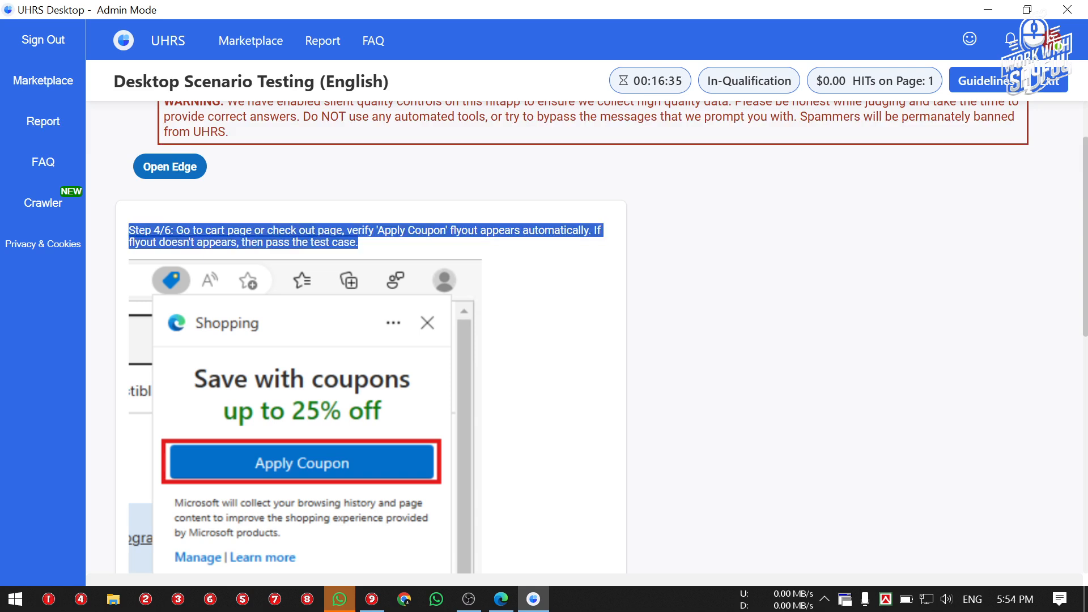
{"action": "left_click", "coordinate": [271, 231]}
{"action": "left_click_drag", "start_coordinate": [376, 231], "coordinate": [479, 231]}
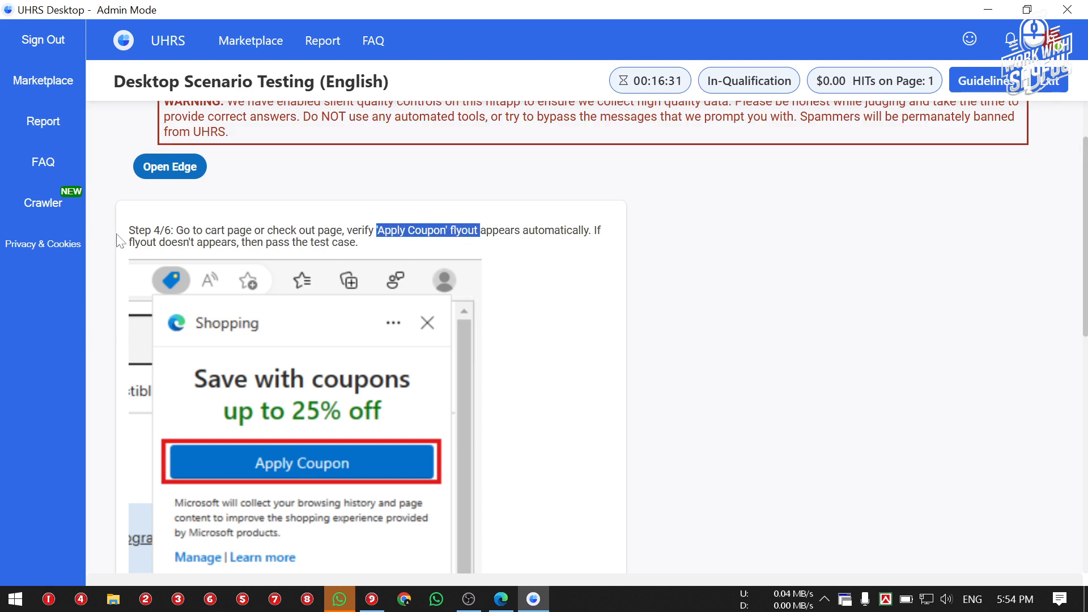
{"action": "left_click_drag", "start_coordinate": [147, 243], "coordinate": [358, 242]}
{"action": "left_click", "coordinate": [383, 243]}
{"action": "scroll", "coordinate": [595, 255], "scroll_direction": "down", "scroll_amount": 3}
{"action": "scroll", "coordinate": [595, 255], "scroll_direction": "up", "scroll_amount": 4}
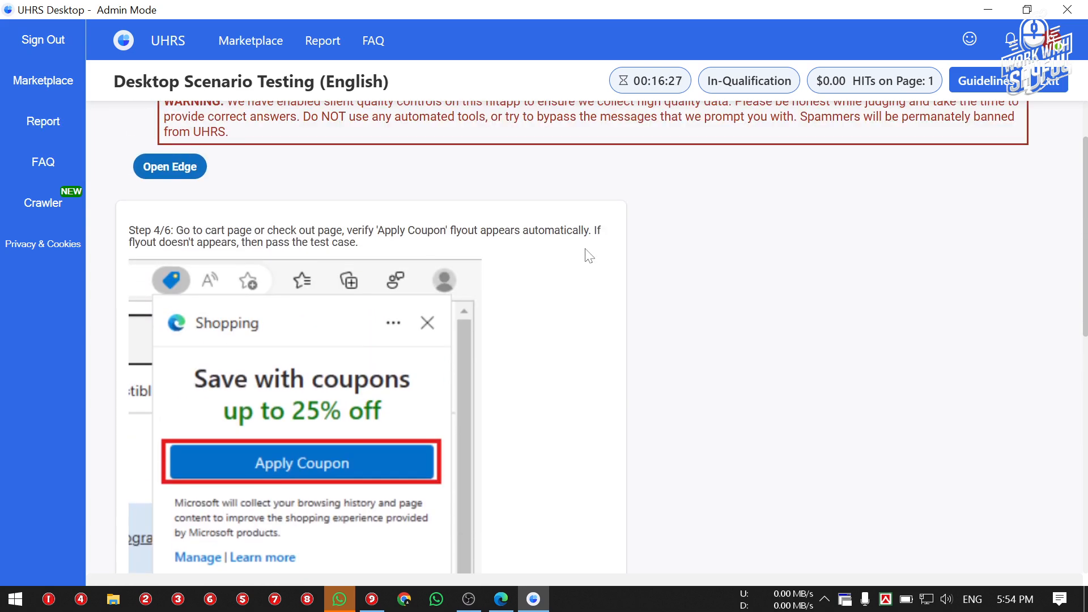
{"action": "scroll", "coordinate": [592, 314], "scroll_direction": "down", "scroll_amount": 6}
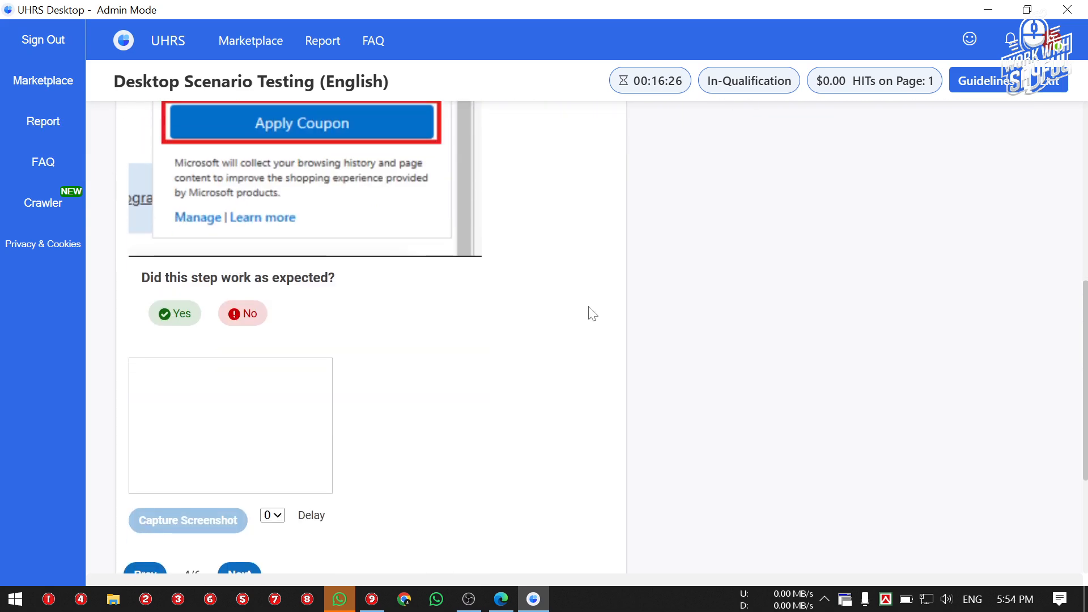
Switch to Edge, proceed to checkout from the bag dialog, and reload the Shopping Bag page through the site's bag link.
{"action": "left_click", "coordinate": [501, 599]}
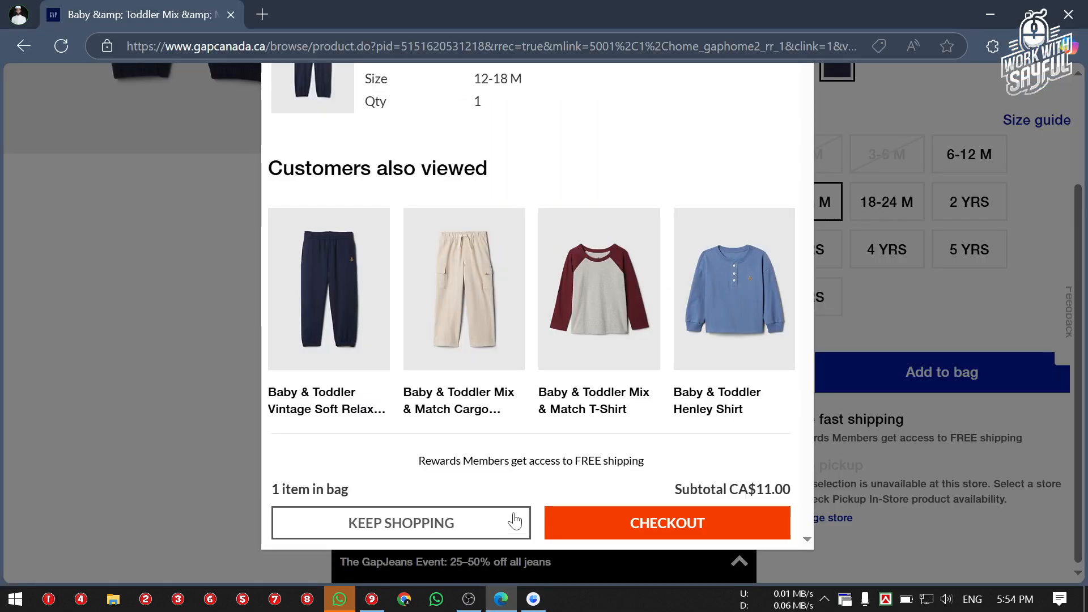
{"action": "left_click", "coordinate": [627, 524]}
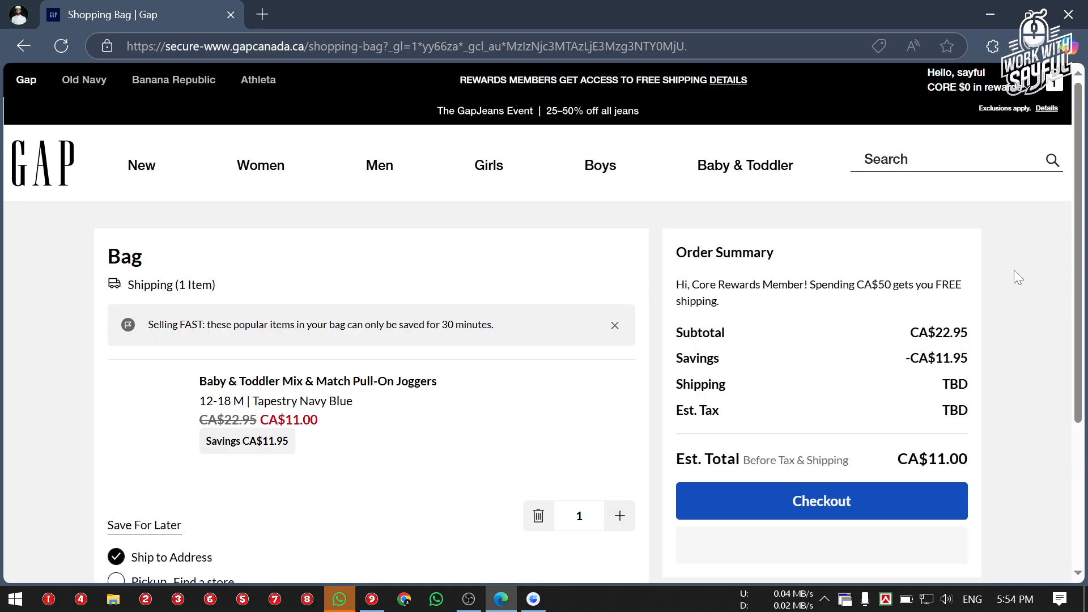
{"action": "scroll", "coordinate": [1014, 269], "scroll_direction": "down", "scroll_amount": 2}
{"action": "scroll", "coordinate": [666, 315], "scroll_direction": "up", "scroll_amount": 2}
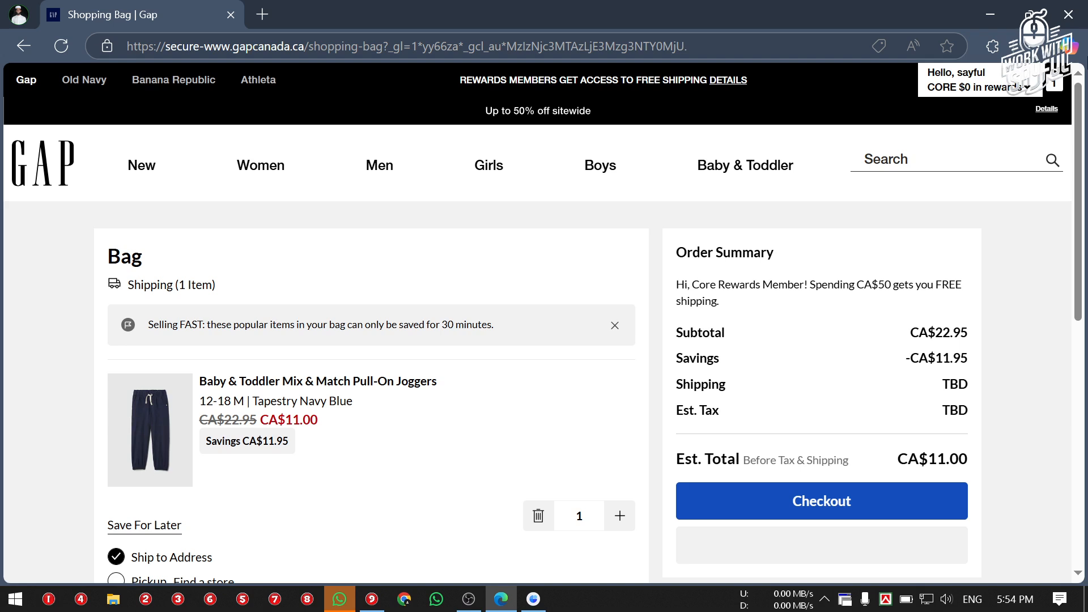
{"action": "left_click", "coordinate": [1053, 86]}
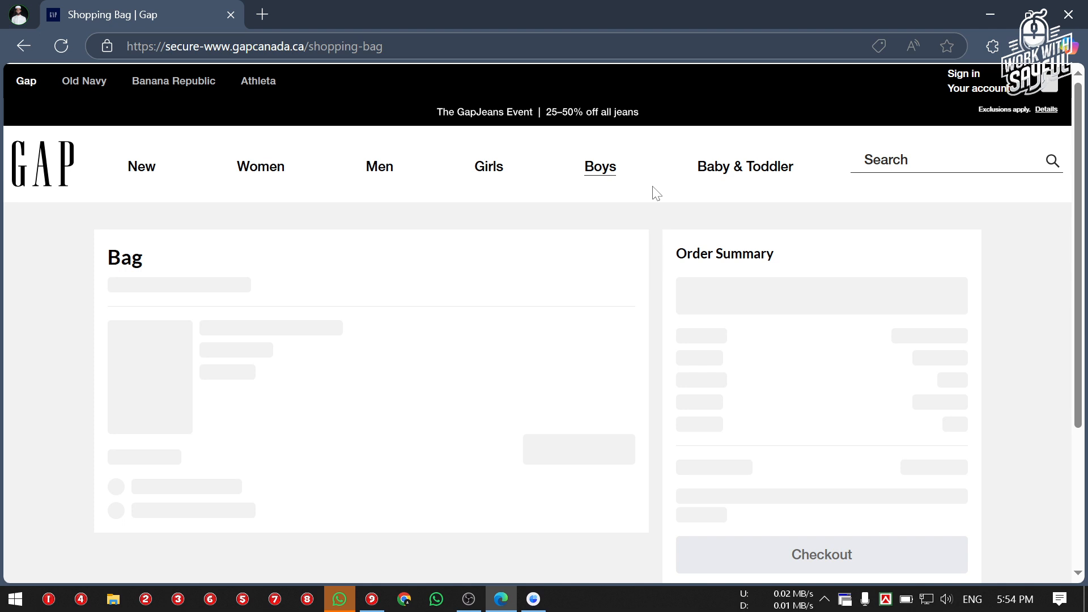
Open Edge's Microsoft Shopping pane on the Shopping Bag page and look over the bag page for coupon offers.
{"action": "left_click", "coordinate": [877, 47]}
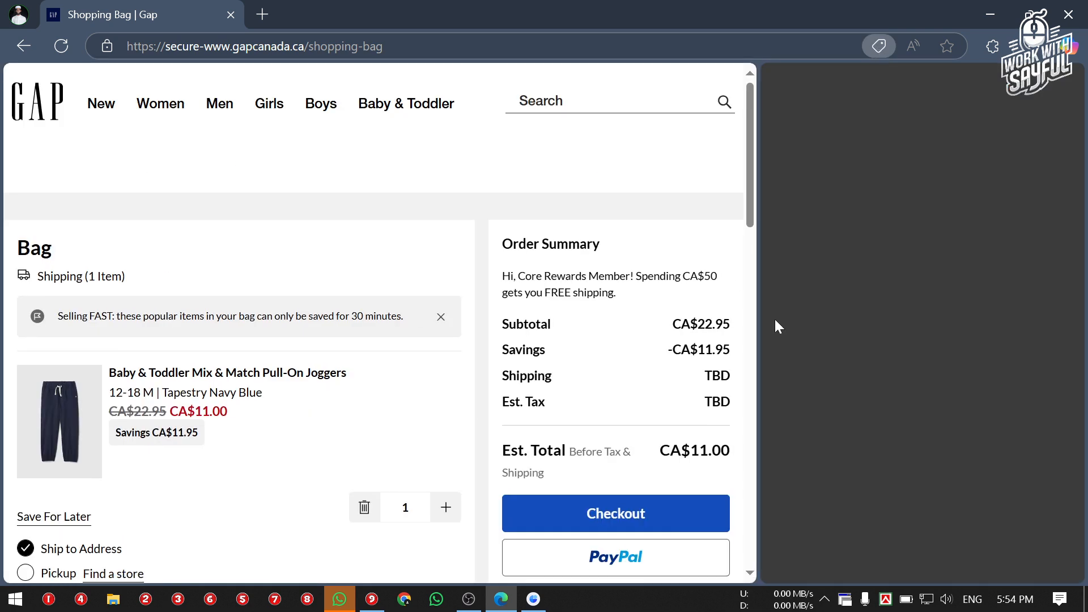
{"action": "left_click", "coordinate": [876, 45]}
{"action": "left_click", "coordinate": [877, 46]}
{"action": "scroll", "coordinate": [623, 323], "scroll_direction": "down", "scroll_amount": 6}
{"action": "scroll", "coordinate": [628, 320], "scroll_direction": "down", "scroll_amount": 3}
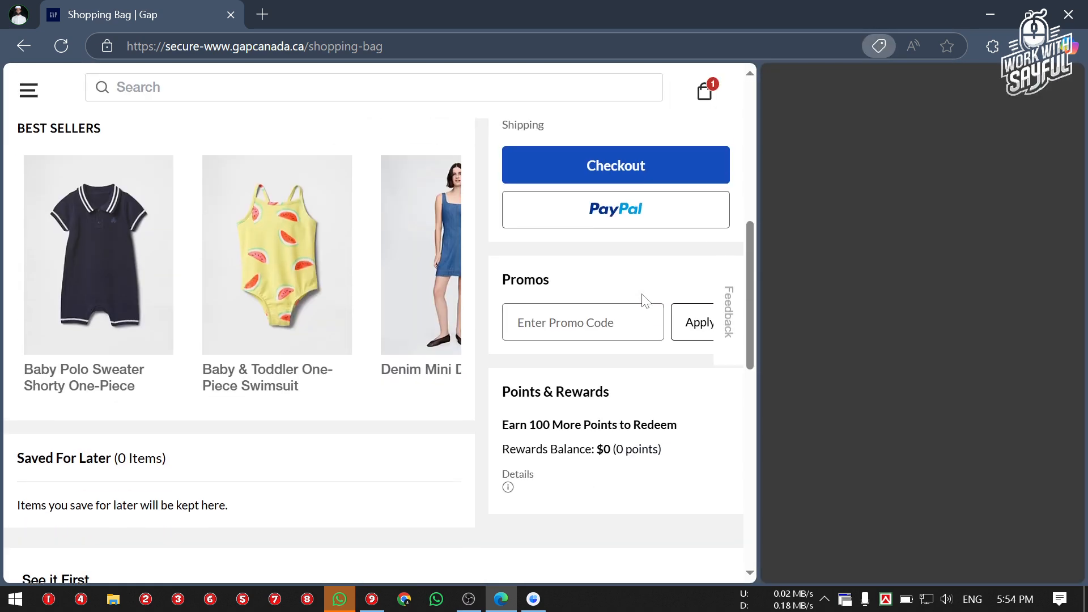
{"action": "scroll", "coordinate": [645, 302], "scroll_direction": "down", "scroll_amount": 1}
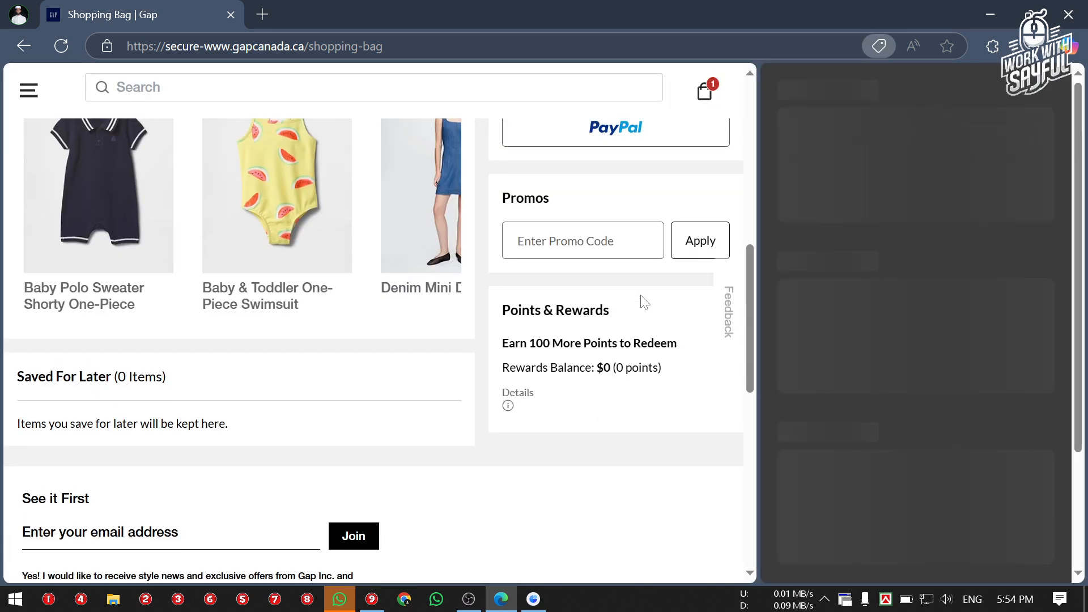
{"action": "scroll", "coordinate": [644, 302], "scroll_direction": "down", "scroll_amount": 6}
{"action": "scroll", "coordinate": [642, 302], "scroll_direction": "up", "scroll_amount": 15}
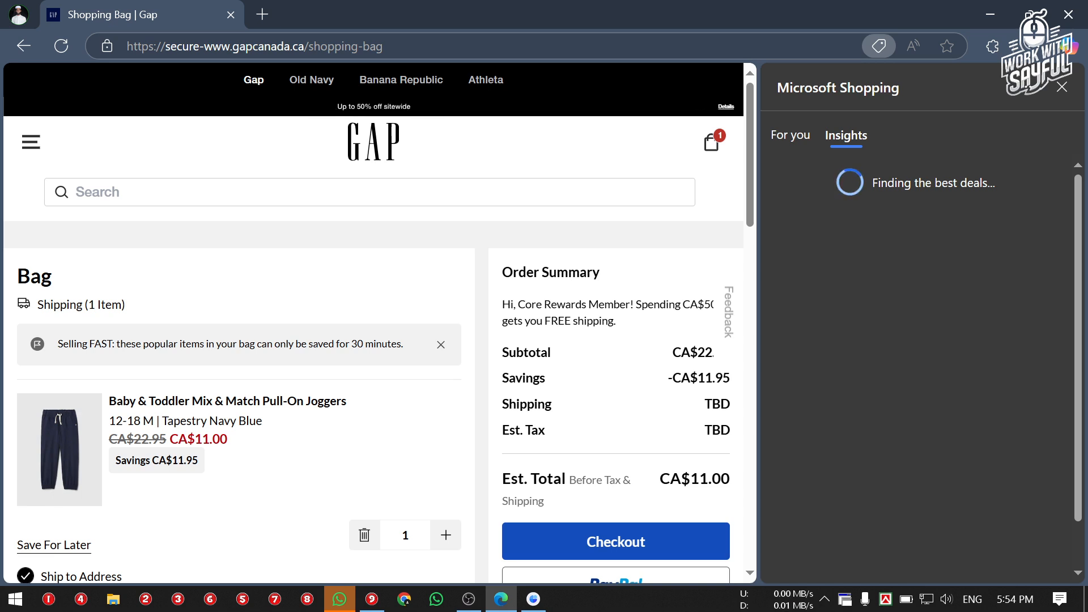
Compare step 4/6's sample flyout in UHRS Desktop with Edge's Shopping insights and For you offers, and close the Shopping pane.
{"action": "left_click", "coordinate": [533, 599]}
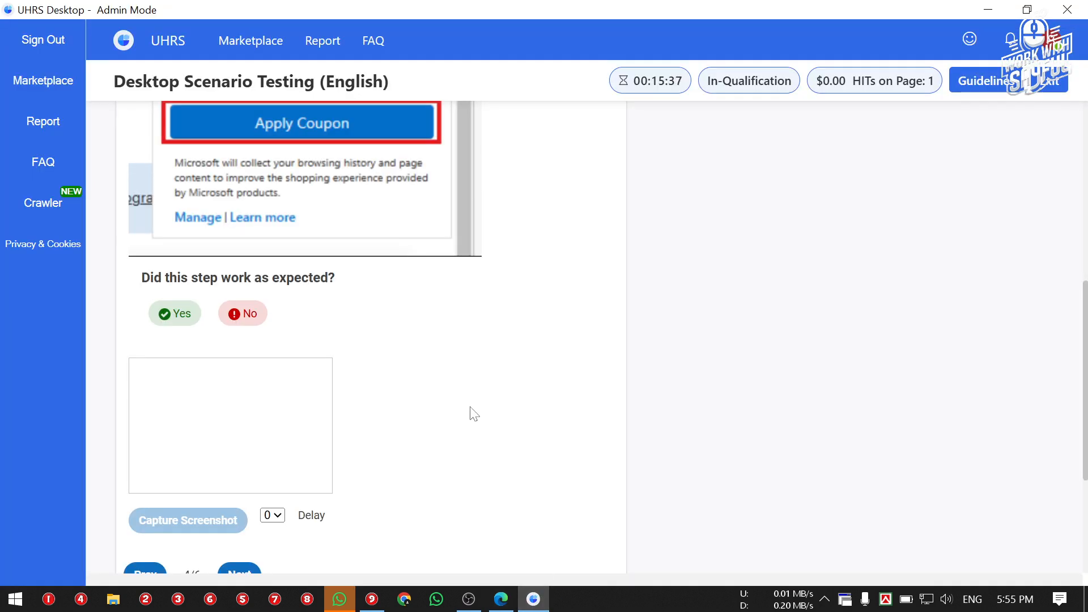
{"action": "scroll", "coordinate": [475, 414], "scroll_direction": "up", "scroll_amount": 5}
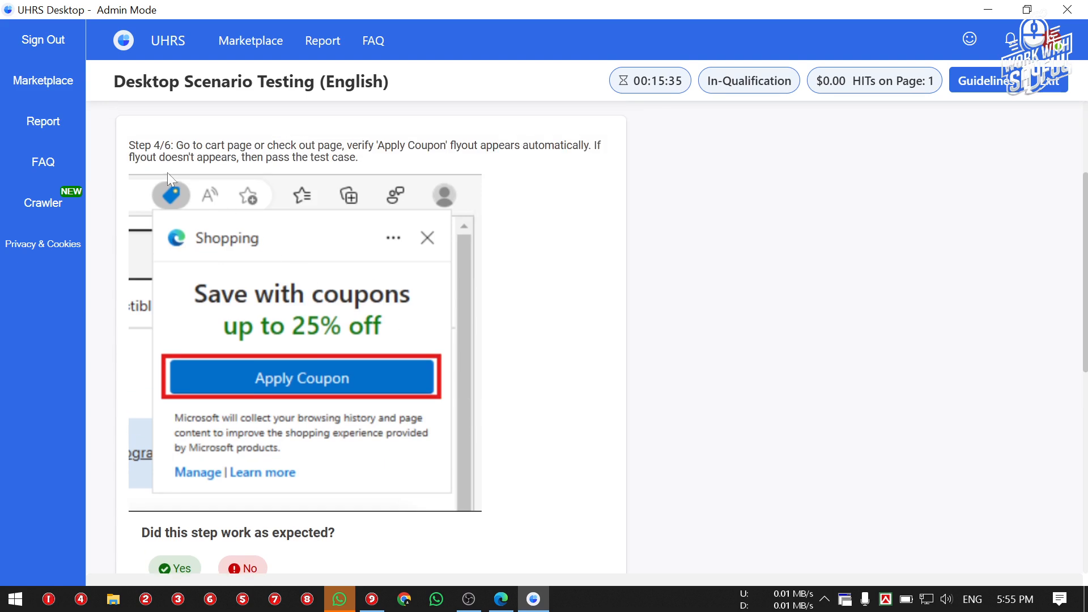
{"action": "left_click", "coordinate": [500, 598]}
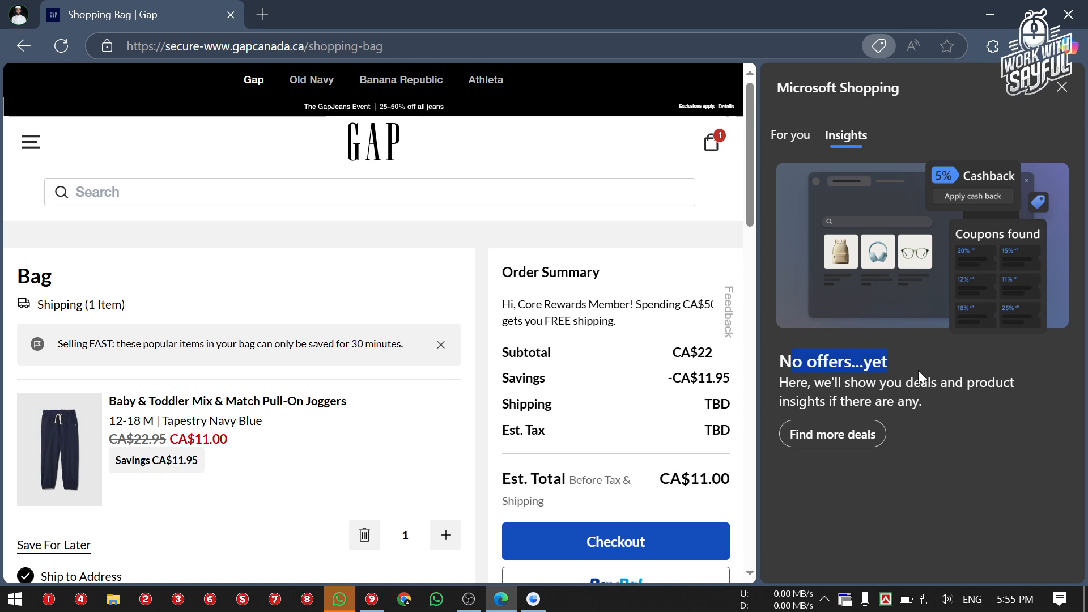
{"action": "left_click", "coordinate": [790, 136]}
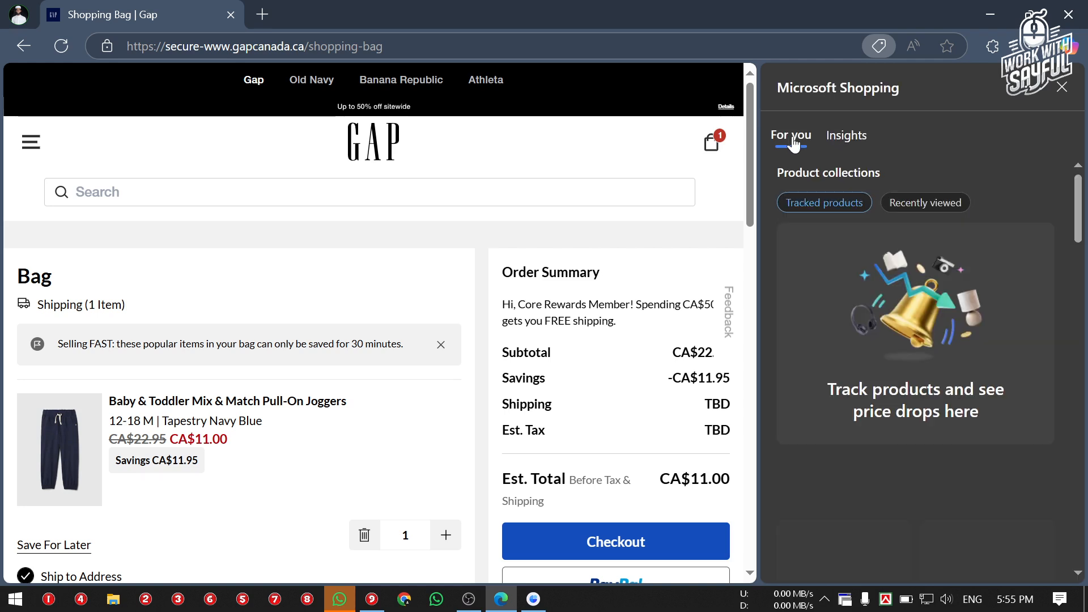
{"action": "left_click", "coordinate": [1061, 87]}
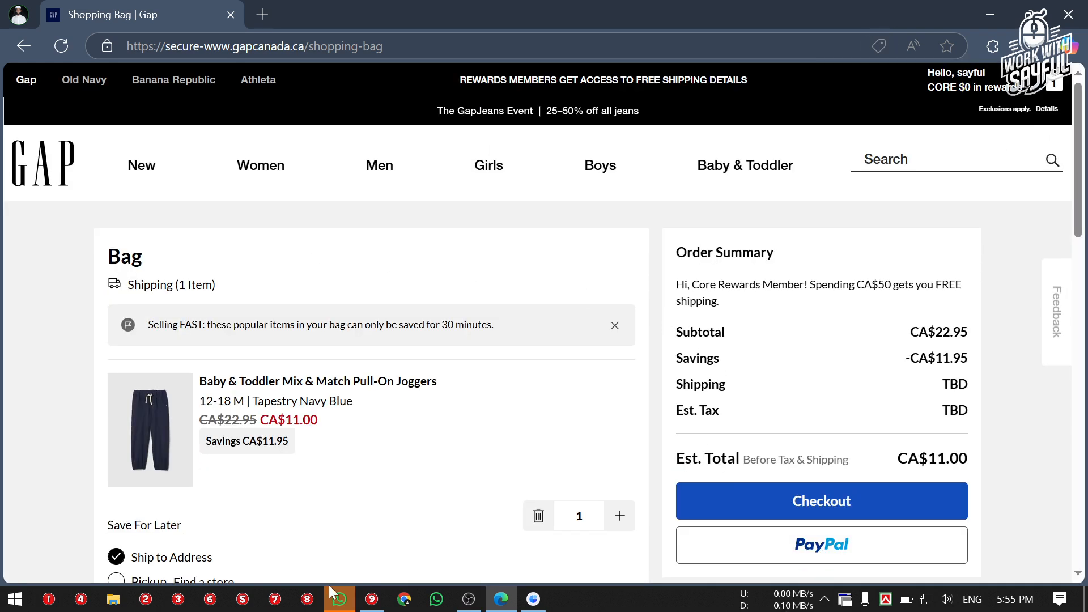
Return to UHRS Desktop and reread step 4/6's condition about the 'Apply Coupon' flyout appearing automatically.
{"action": "left_click", "coordinate": [533, 599]}
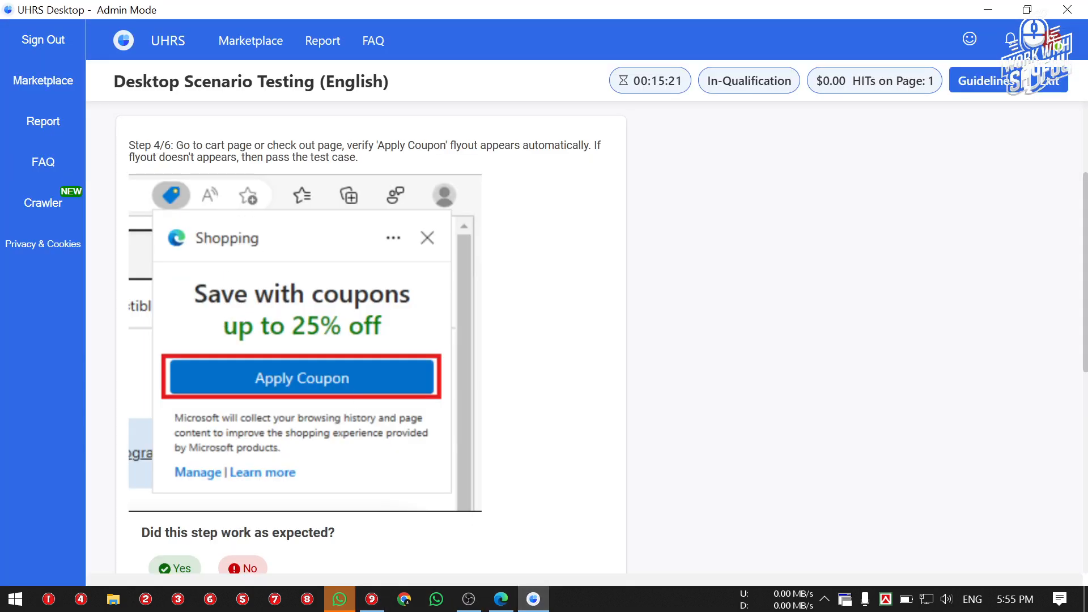
{"action": "left_click_drag", "start_coordinate": [342, 146], "coordinate": [215, 158]}
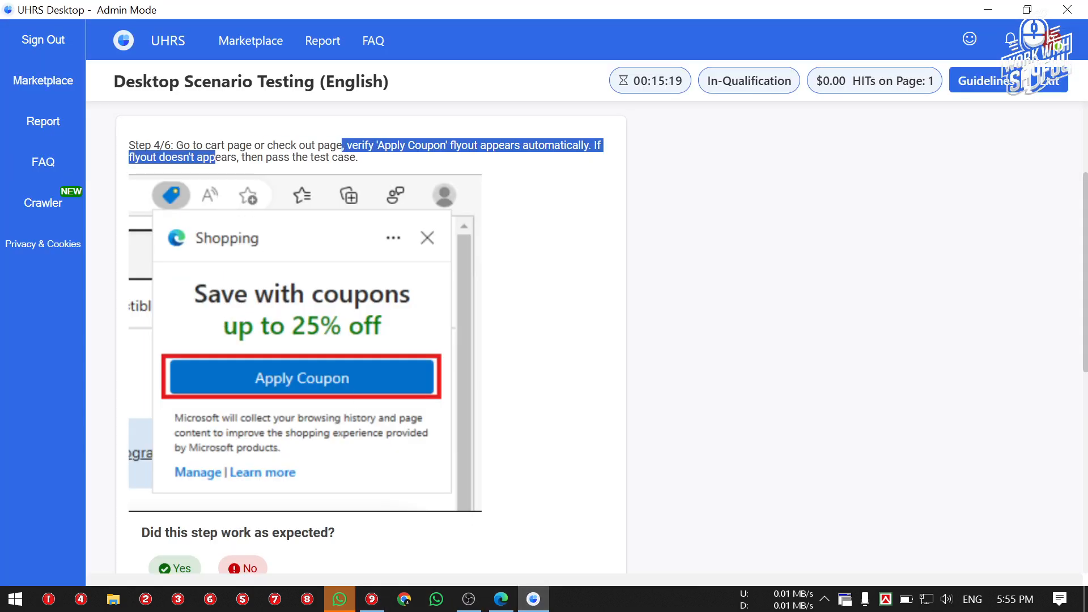
{"action": "left_click", "coordinate": [215, 159]}
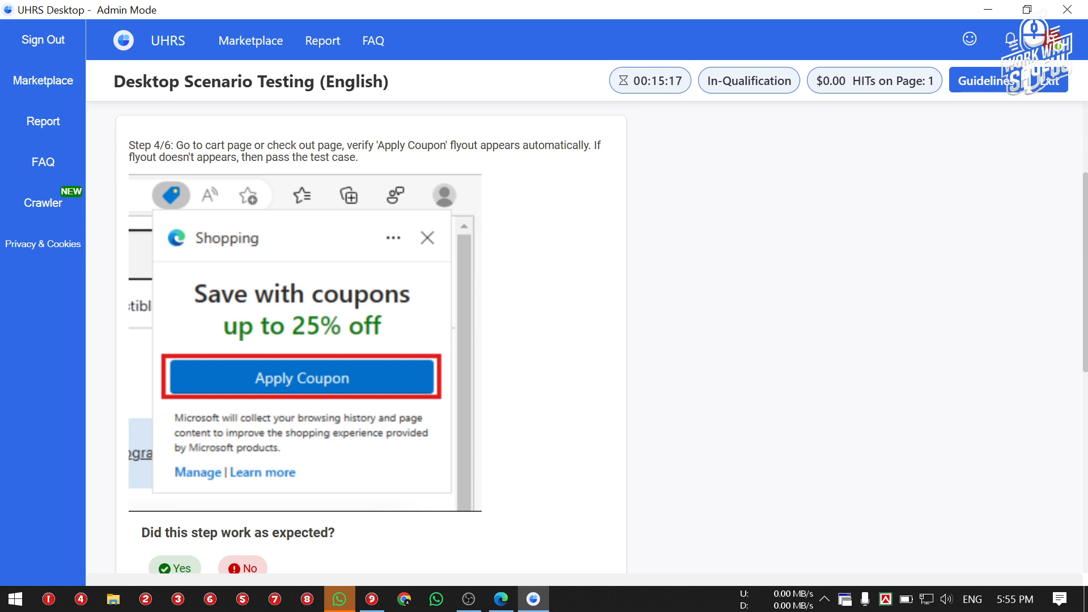
{"action": "left_click_drag", "start_coordinate": [449, 146], "coordinate": [591, 146]}
{"action": "left_click", "coordinate": [591, 146]}
{"action": "left_click_drag", "start_coordinate": [384, 147], "coordinate": [433, 146]}
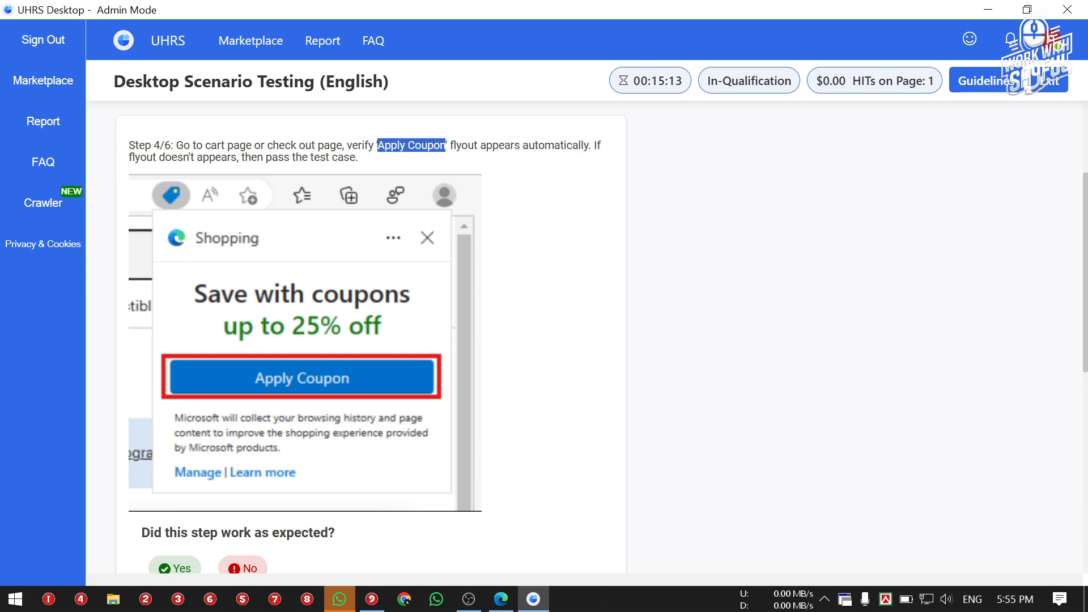
Switch to Edge, search the Shopping Bag page for "Apply Coupon", and look through the rest of the page for a coupon flyout.
{"action": "left_click", "coordinate": [437, 164]}
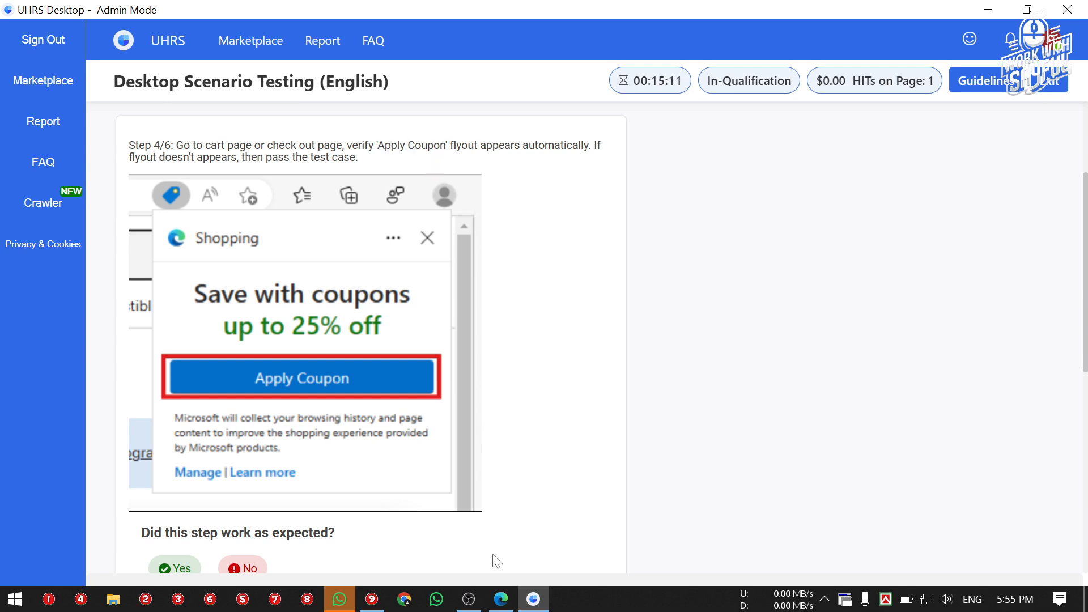
{"action": "left_click", "coordinate": [500, 599]}
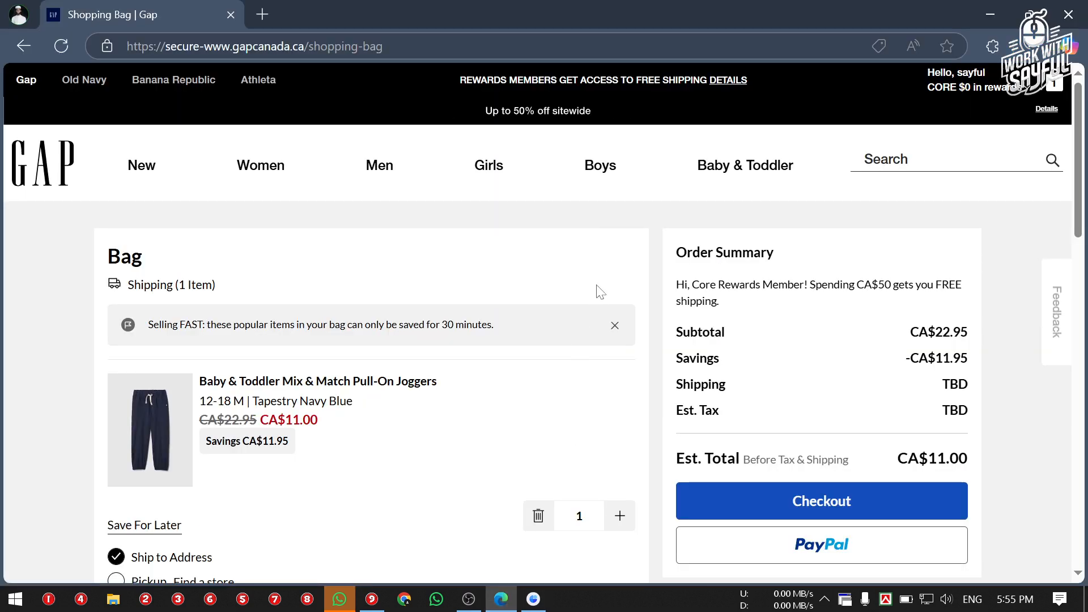
{"action": "key", "text": "ctrl+f"}
{"action": "type", "text": "Apply Coupon"}
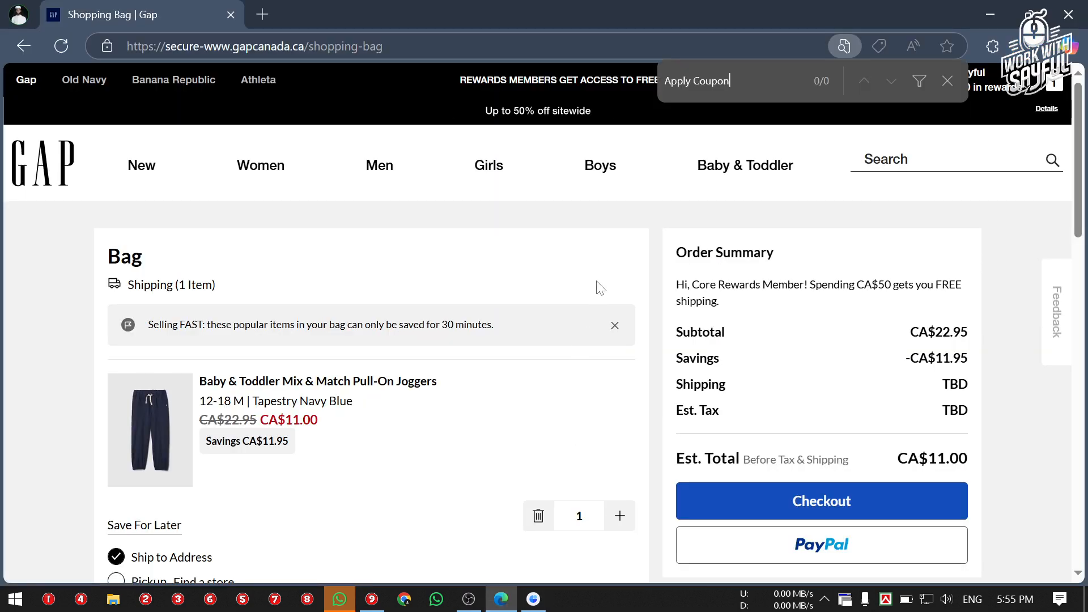
{"action": "left_click", "coordinate": [945, 79]}
{"action": "scroll", "coordinate": [410, 435], "scroll_direction": "down", "scroll_amount": 1}
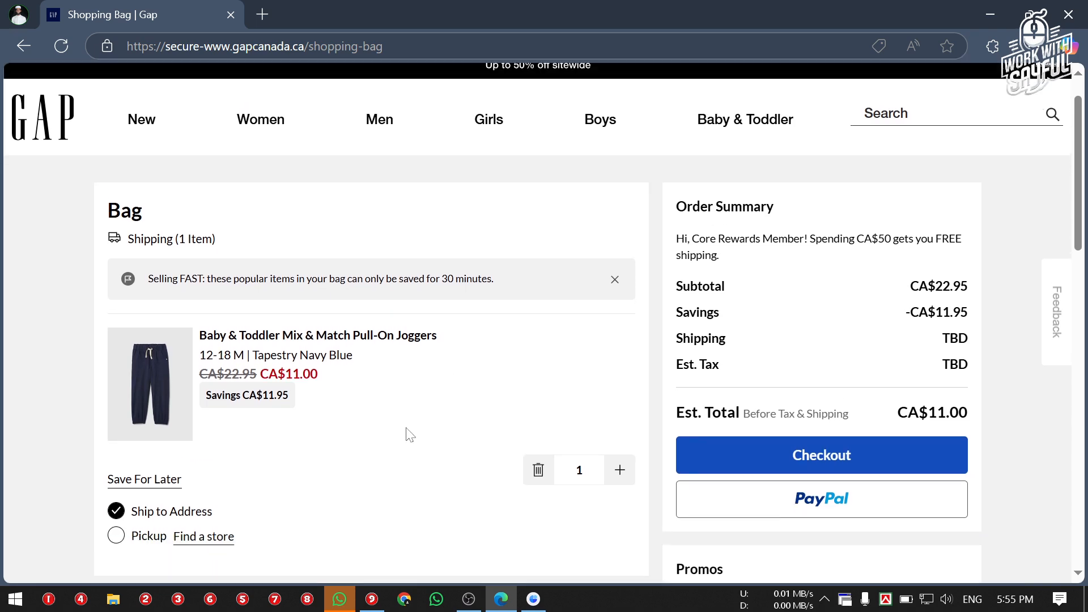
{"action": "scroll", "coordinate": [408, 435], "scroll_direction": "down", "scroll_amount": 5}
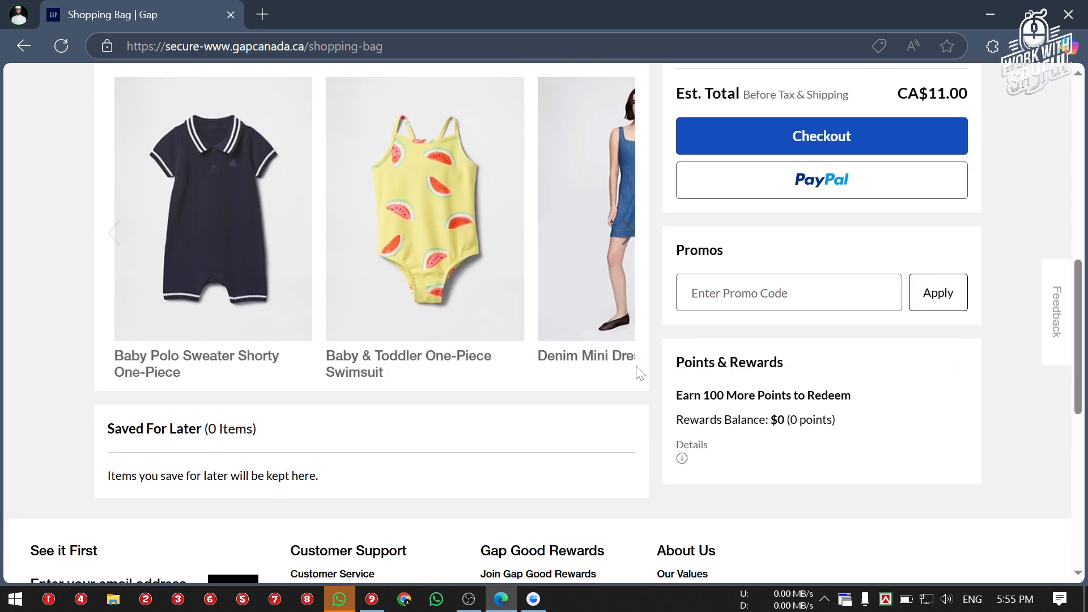
{"action": "scroll", "coordinate": [638, 374], "scroll_direction": "down", "scroll_amount": 7}
{"action": "scroll", "coordinate": [335, 381], "scroll_direction": "up", "scroll_amount": 8}
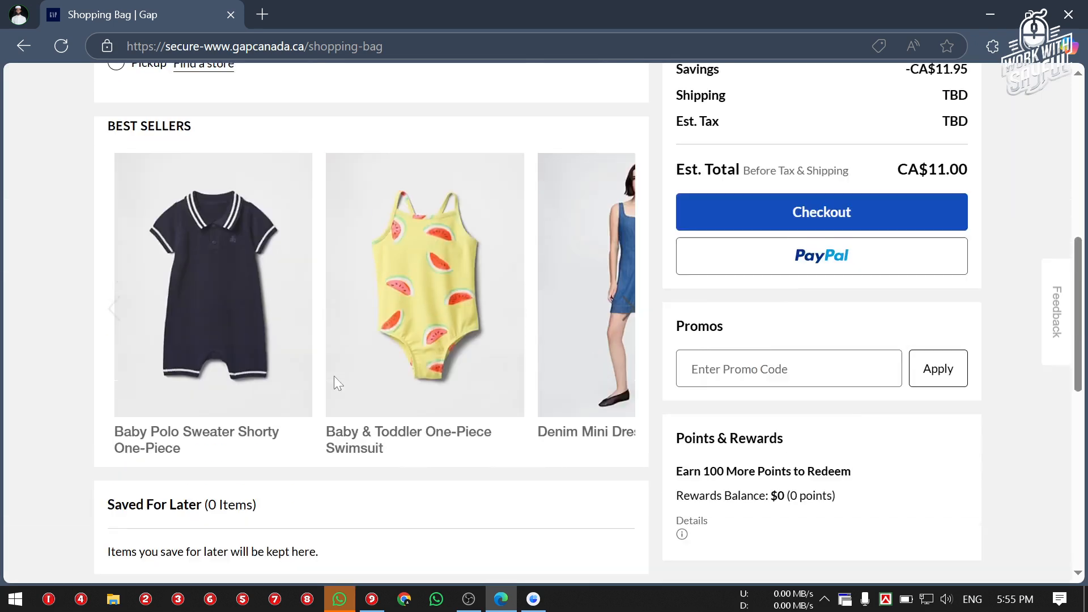
{"action": "scroll", "coordinate": [334, 376], "scroll_direction": "up", "scroll_amount": 10}
Mark step 4/6 as No in UHRS Desktop, and send Edge's diagnostic data feedback to Microsoft from the Shopping Bag page.
{"action": "left_click", "coordinate": [533, 599]}
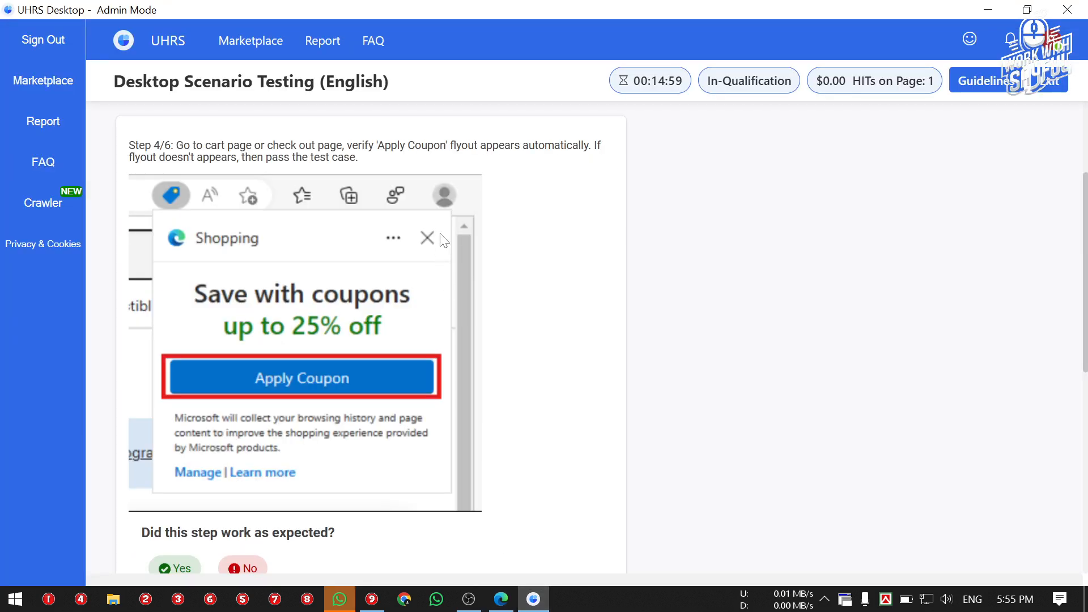
{"action": "scroll", "coordinate": [445, 300], "scroll_direction": "down", "scroll_amount": 2}
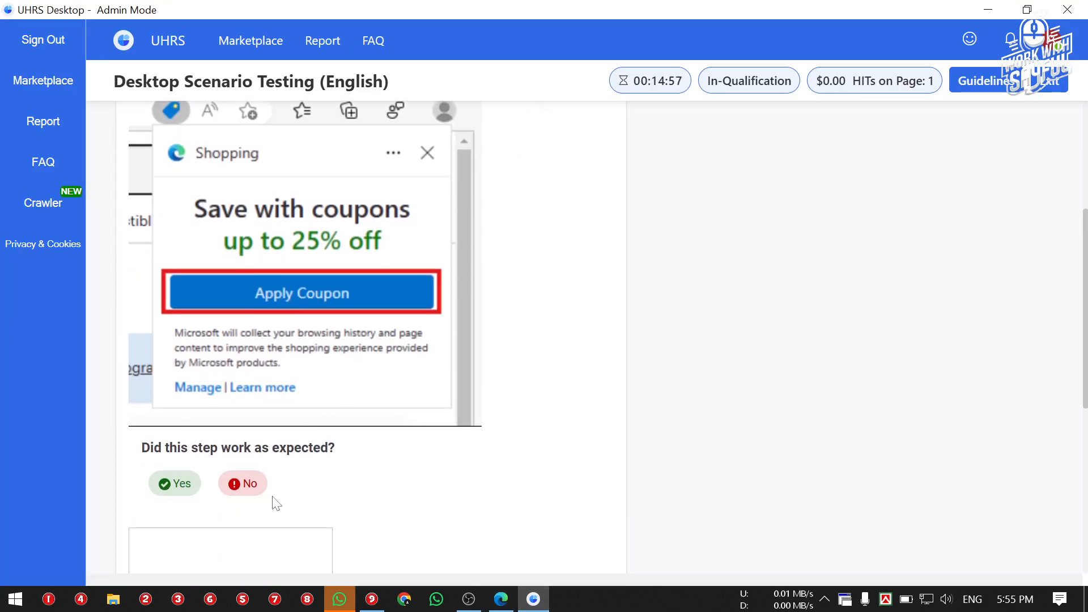
{"action": "key", "text": "alt+Tab"}
{"action": "key", "text": "alt+shift+i"}
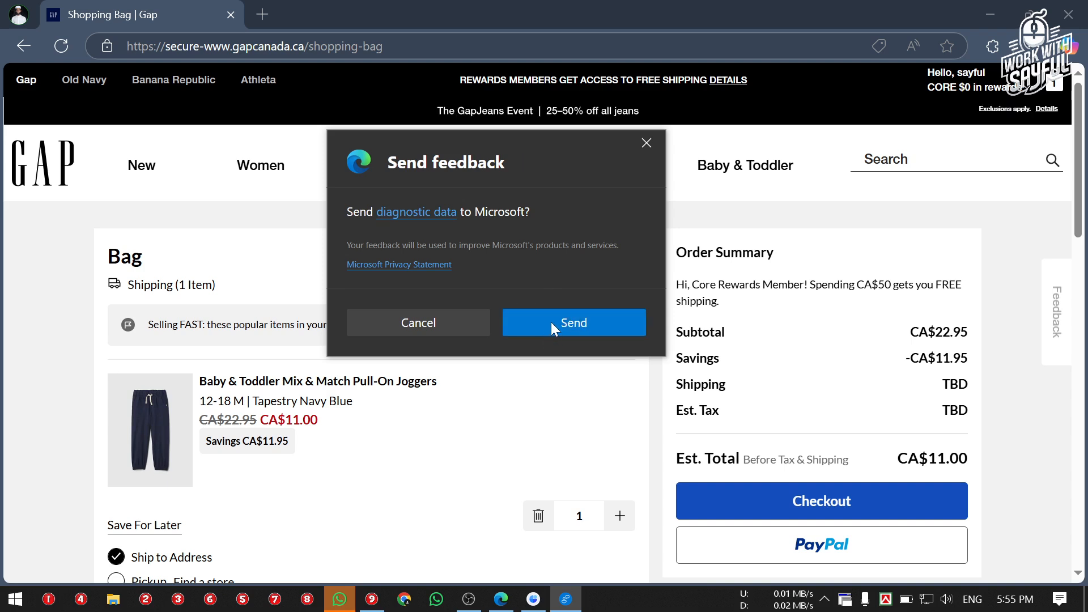
{"action": "left_click_drag", "start_coordinate": [417, 175], "coordinate": [512, 166]}
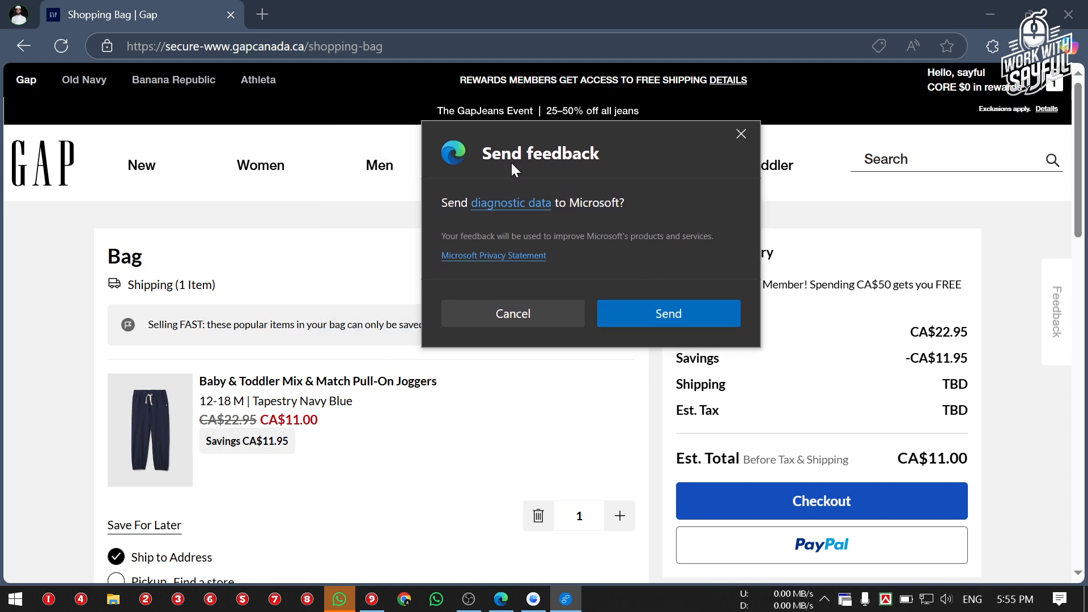
{"action": "left_click", "coordinate": [661, 309]}
Back in UHRS Desktop, capture the Shopping Bag screenshot for step 4/6, circle the page's central area with the pen, and confirm it.
{"action": "left_click", "coordinate": [533, 599]}
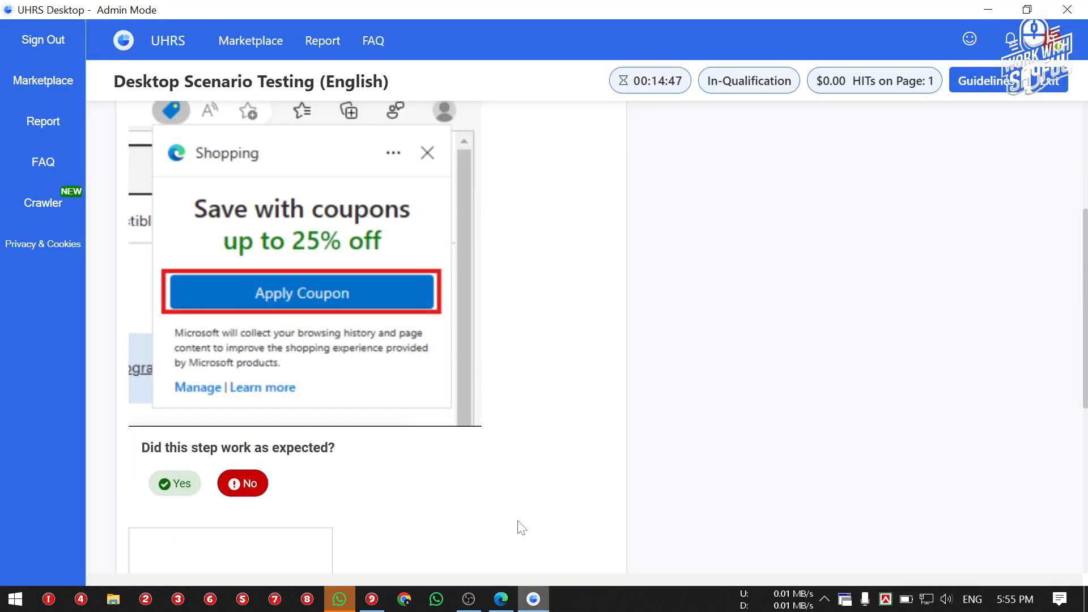
{"action": "scroll", "coordinate": [267, 438], "scroll_direction": "down", "scroll_amount": 5}
{"action": "left_click", "coordinate": [194, 369]}
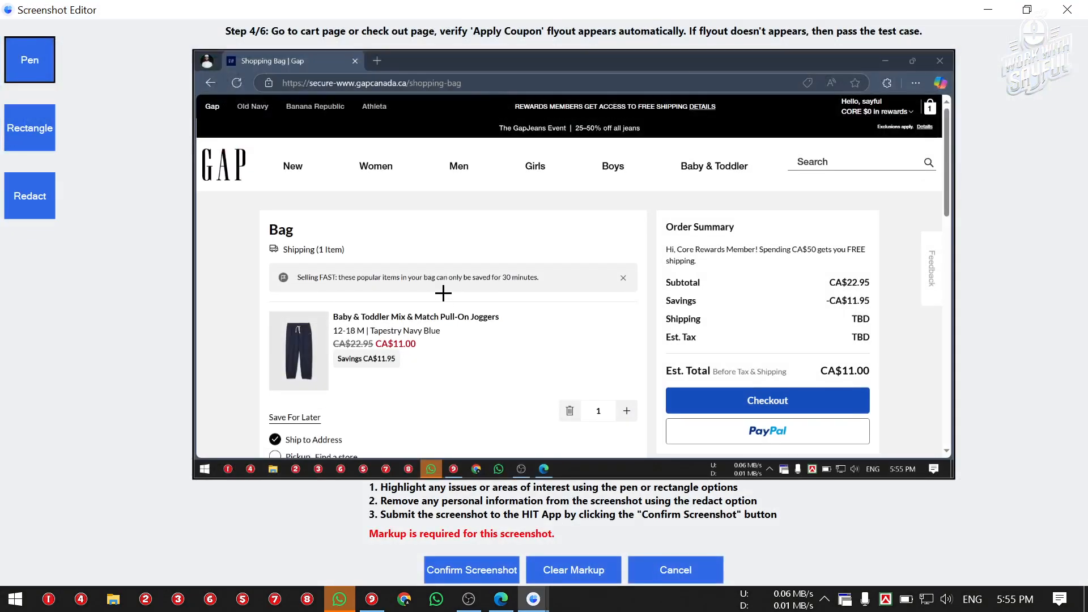
{"action": "mouse_move", "coordinate": [531, 179]}
{"action": "left_mouse_down"}
{"action": "mouse_move", "coordinate": [584, 329]}
{"action": "mouse_move", "coordinate": [366, 263]}
{"action": "mouse_move", "coordinate": [858, 249]}
{"action": "mouse_move", "coordinate": [799, 326]}
{"action": "left_mouse_up"}
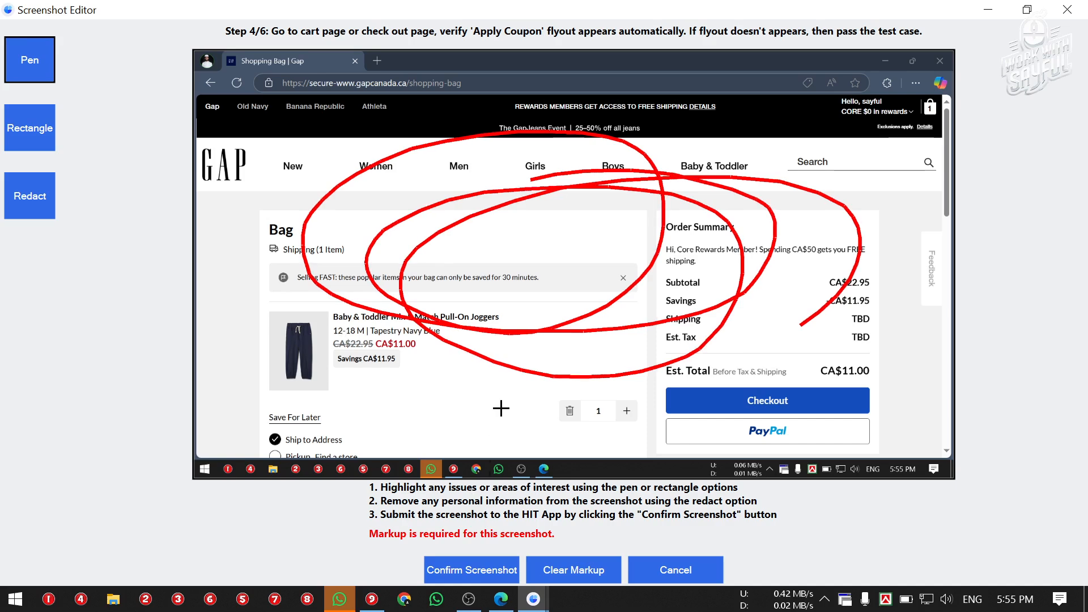
{"action": "left_click", "coordinate": [469, 569]}
Reread step 4/6's cart or check out page condition and enter "no card page ibn any cupon" as the explanation of what is broken.
{"action": "scroll", "coordinate": [334, 459], "scroll_direction": "down", "scroll_amount": 1}
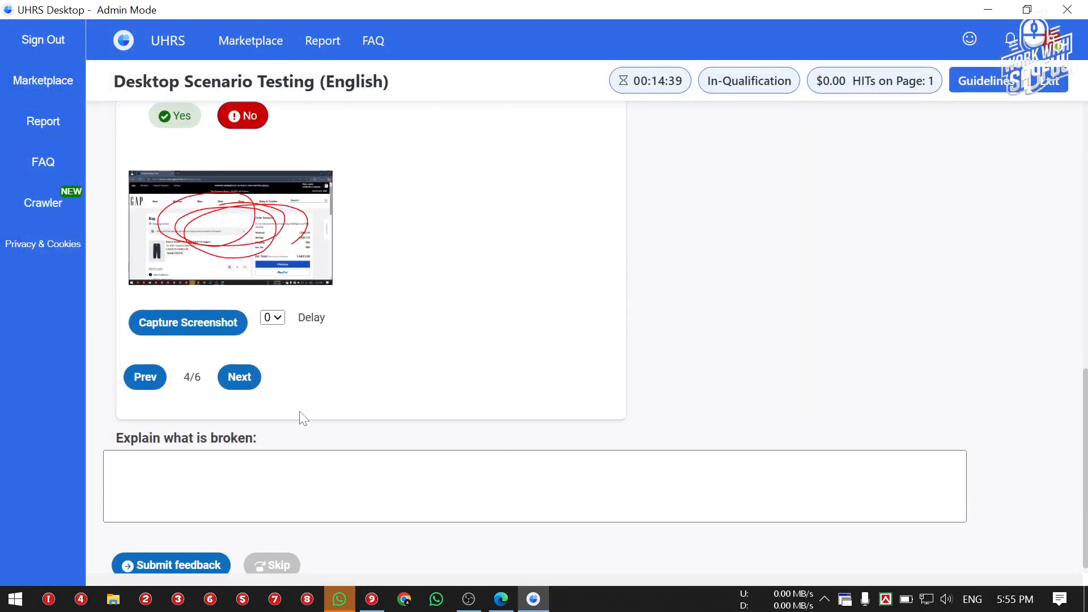
{"action": "scroll", "coordinate": [303, 418], "scroll_direction": "up", "scroll_amount": 8}
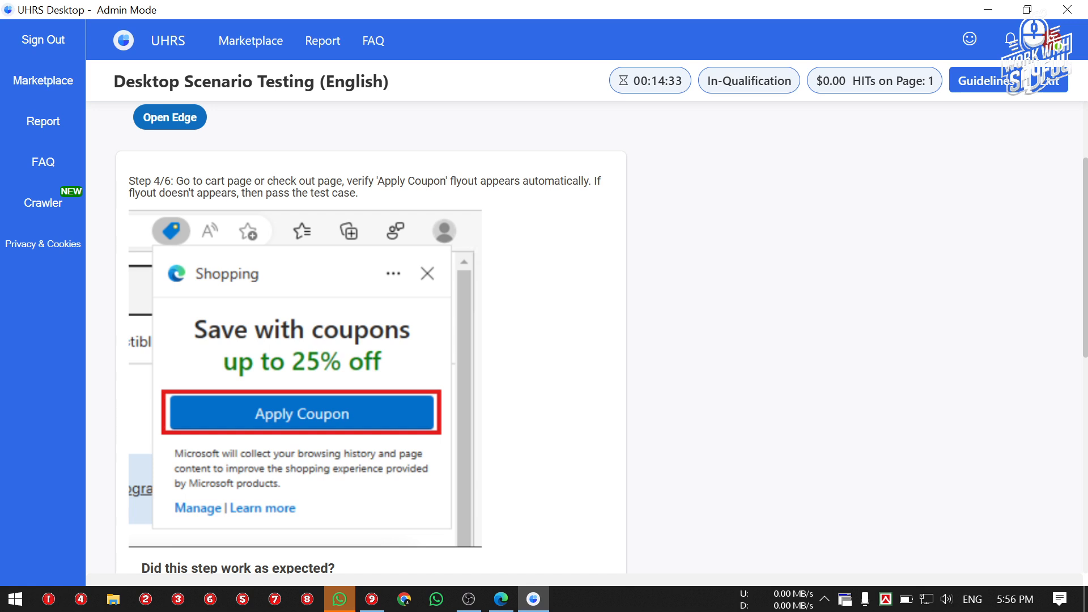
{"action": "left_click_drag", "start_coordinate": [205, 181], "coordinate": [347, 180]}
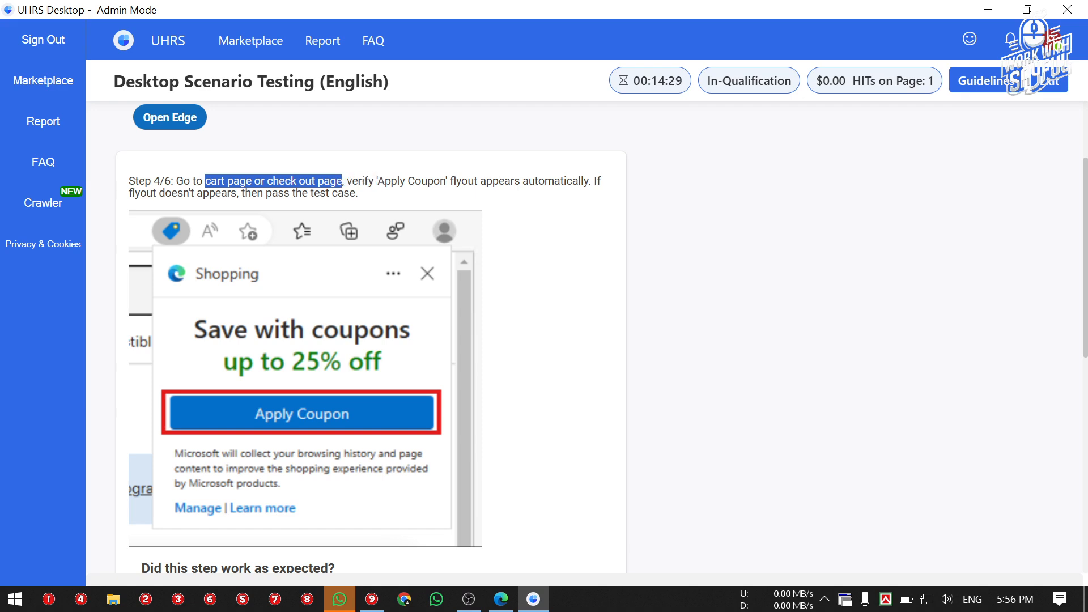
{"action": "left_click", "coordinate": [347, 180]}
{"action": "scroll", "coordinate": [371, 267], "scroll_direction": "down", "scroll_amount": 8}
{"action": "scroll", "coordinate": [348, 246], "scroll_direction": "up", "scroll_amount": 3}
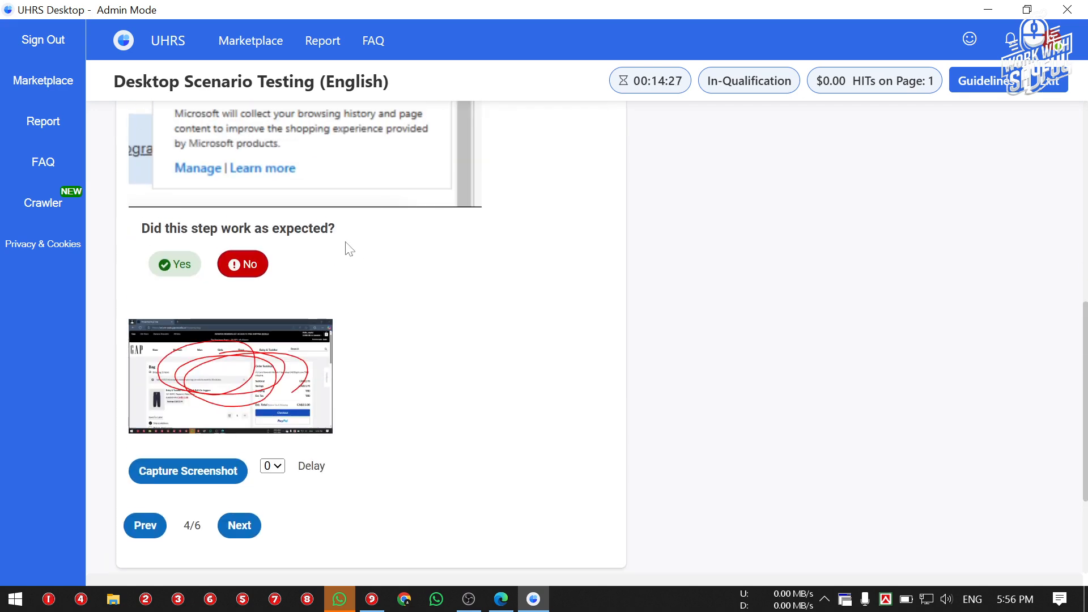
{"action": "scroll", "coordinate": [328, 322], "scroll_direction": "down", "scroll_amount": 3}
{"action": "left_click", "coordinate": [261, 454]}
{"action": "type", "text": "n"}
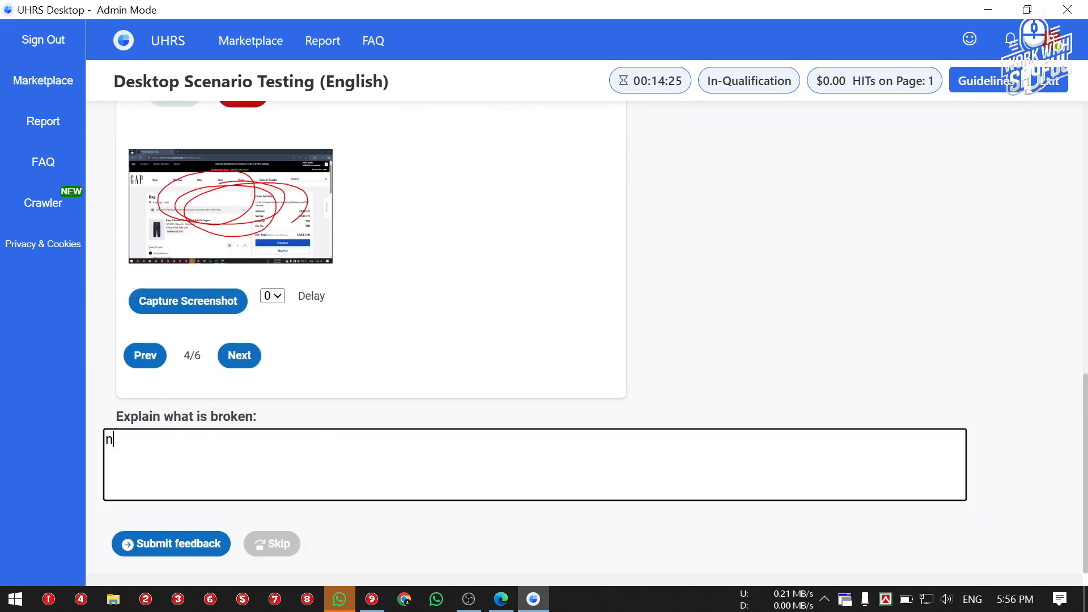
{"action": "type", "text": "o card"}
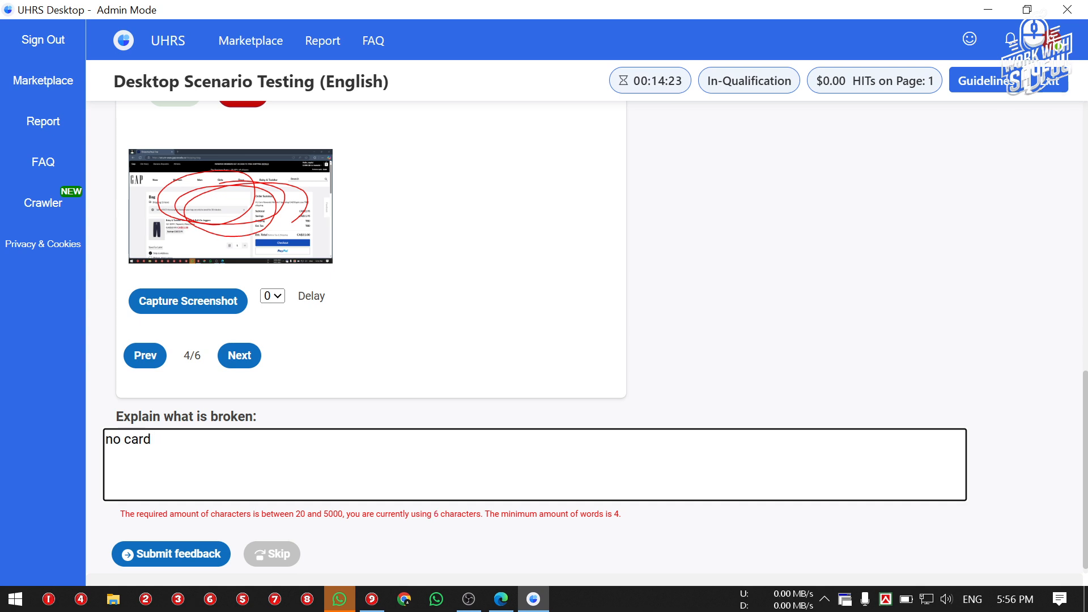
{"action": "type", "text": " page ib"}
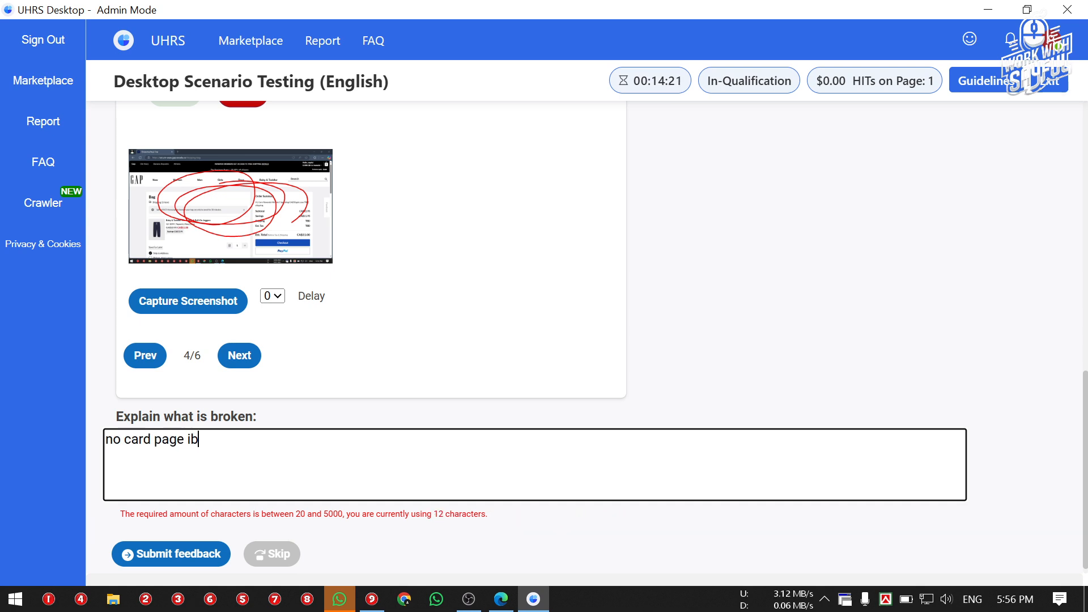
{"action": "type", "text": "n any cupon"}
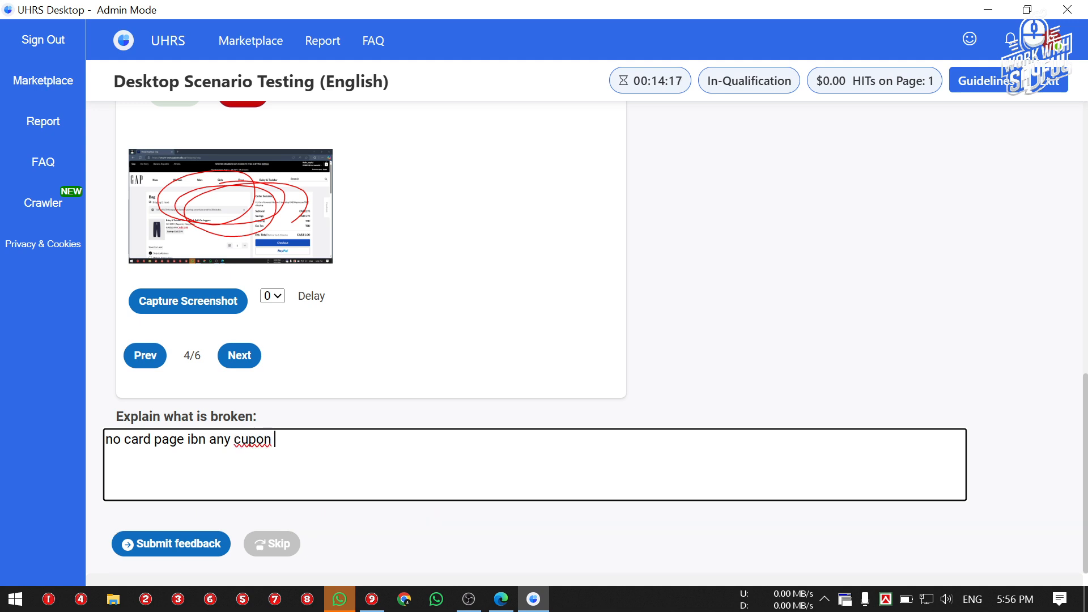
Check the step 4/6 answer and correct "ibn" to "in" in the explanation.
{"action": "left_click", "coordinate": [425, 382]}
{"action": "scroll", "coordinate": [425, 382], "scroll_direction": "up", "scroll_amount": 4}
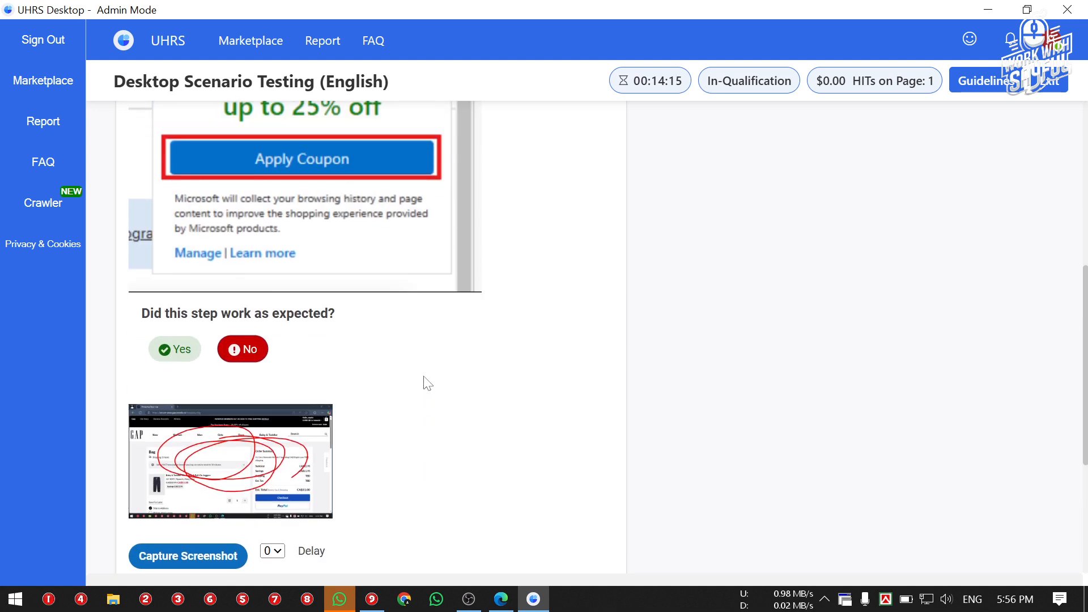
{"action": "scroll", "coordinate": [425, 382], "scroll_direction": "down", "scroll_amount": 4}
{"action": "scroll", "coordinate": [428, 384], "scroll_direction": "up", "scroll_amount": 1}
{"action": "left_click", "coordinate": [255, 520]}
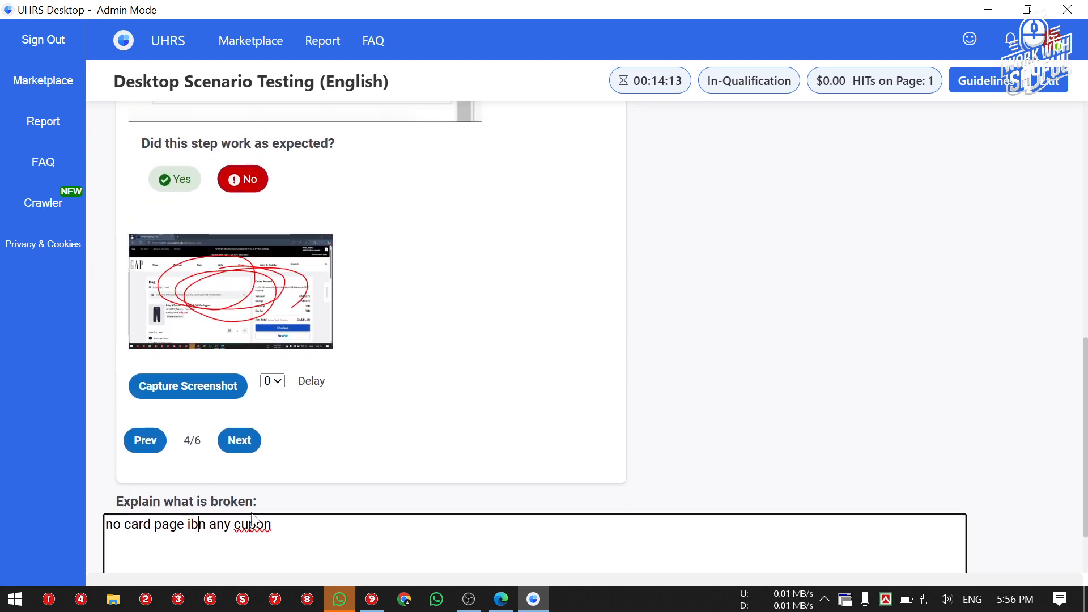
{"action": "left_click", "coordinate": [197, 524]}
{"action": "key", "text": "BackSpace"}
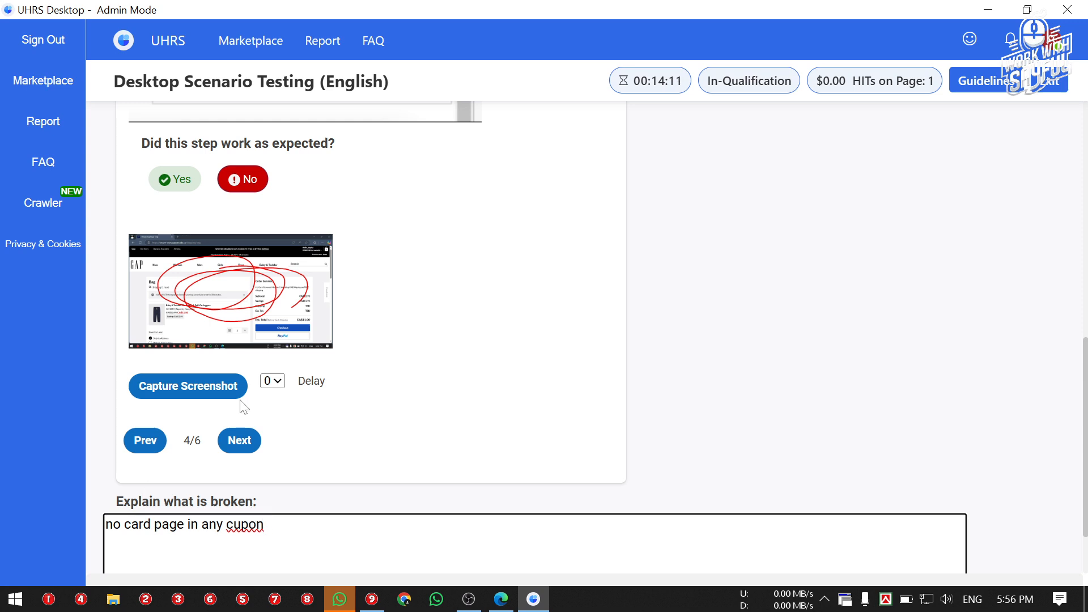
Copy "or check out page" from step 4/6's instruction and insert it after "no card" in the explanation.
{"action": "scroll", "coordinate": [289, 344], "scroll_direction": "up", "scroll_amount": 7}
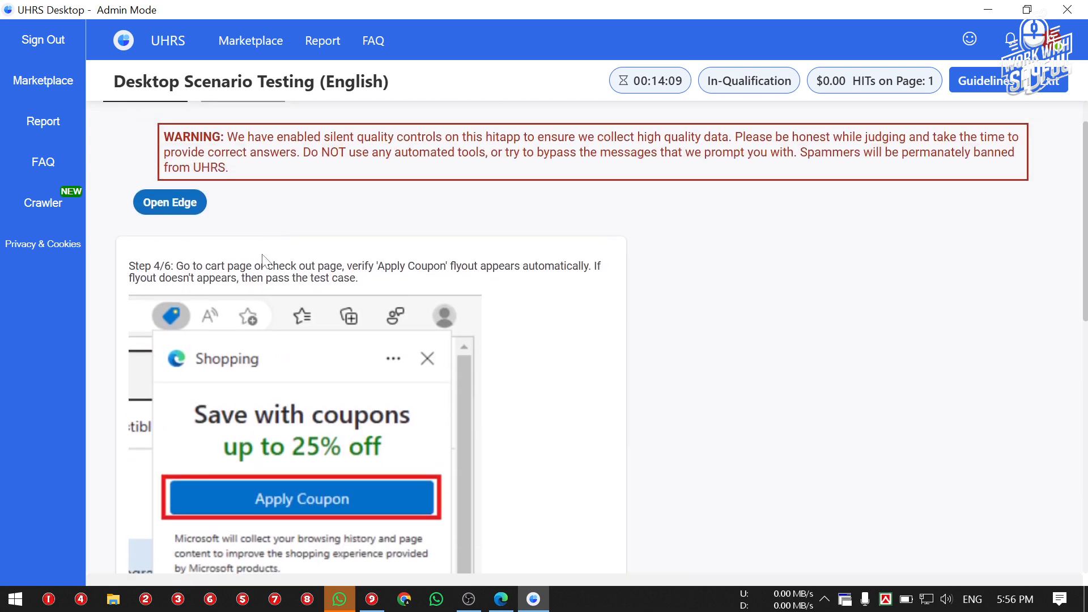
{"action": "left_click_drag", "start_coordinate": [255, 265], "coordinate": [341, 264]}
{"action": "key", "text": "ctrl+c"}
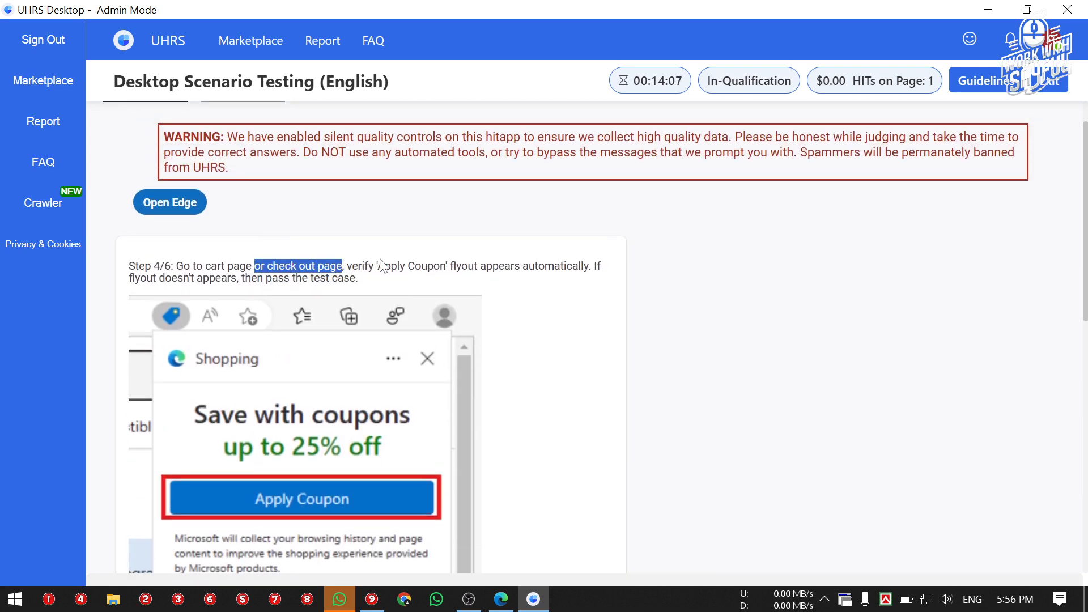
{"action": "scroll", "coordinate": [403, 299], "scroll_direction": "down", "scroll_amount": 7}
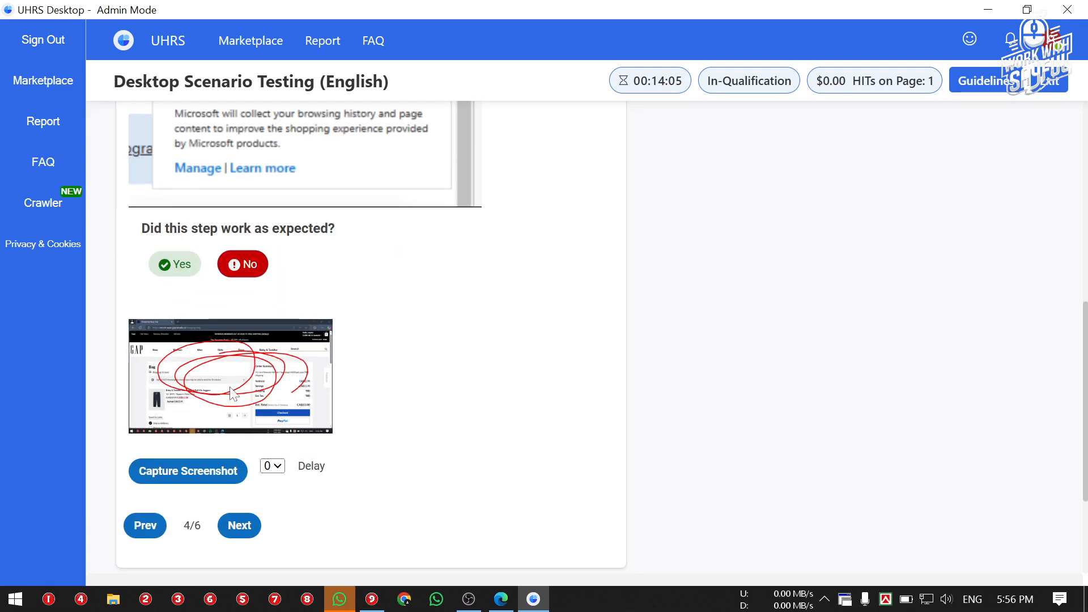
{"action": "left_click", "coordinate": [152, 520]}
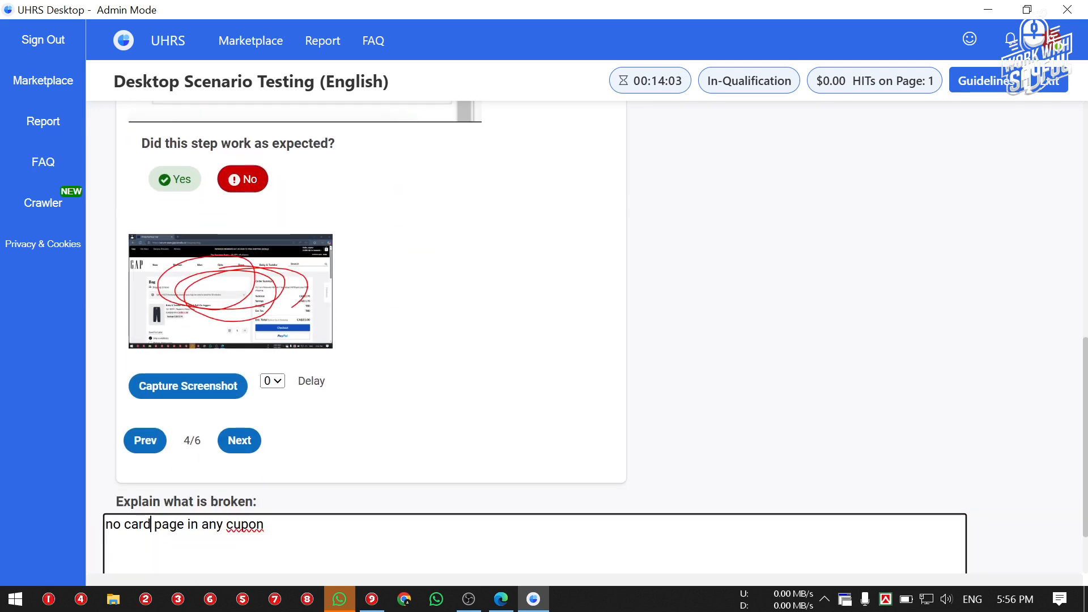
{"action": "key", "text": "ctrl+v"}
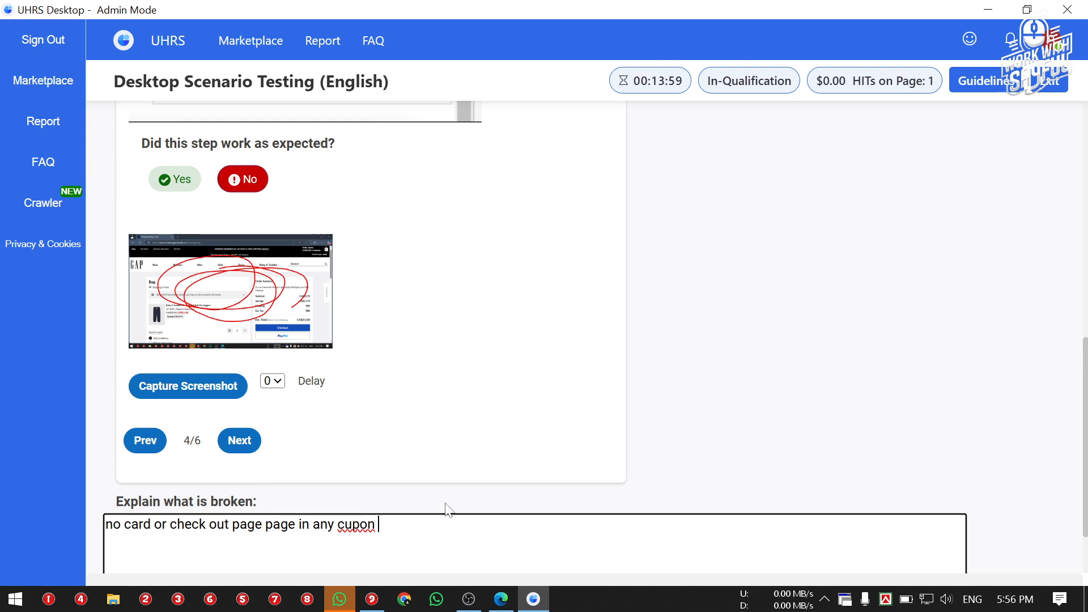
Advance to step 5/6 and read its condition about the coupons being tried within 30 seconds.
{"action": "scroll", "coordinate": [447, 504], "scroll_direction": "down", "scroll_amount": 2}
{"action": "left_click", "coordinate": [238, 357]}
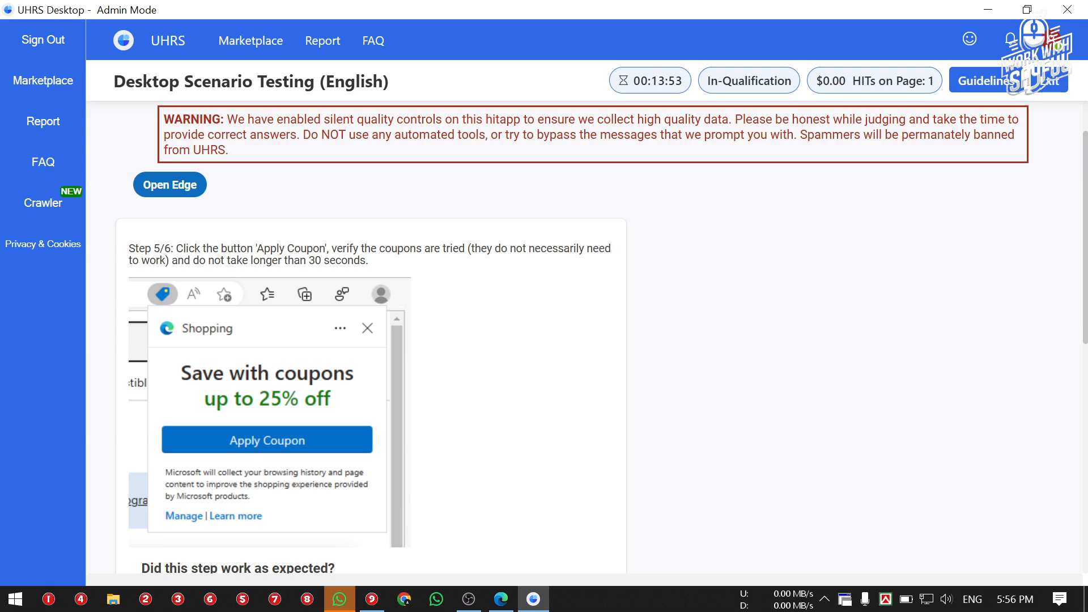
{"action": "left_click_drag", "start_coordinate": [284, 249], "coordinate": [652, 263]}
{"action": "triple_click", "coordinate": [416, 249]}
{"action": "left_click", "coordinate": [416, 249]}
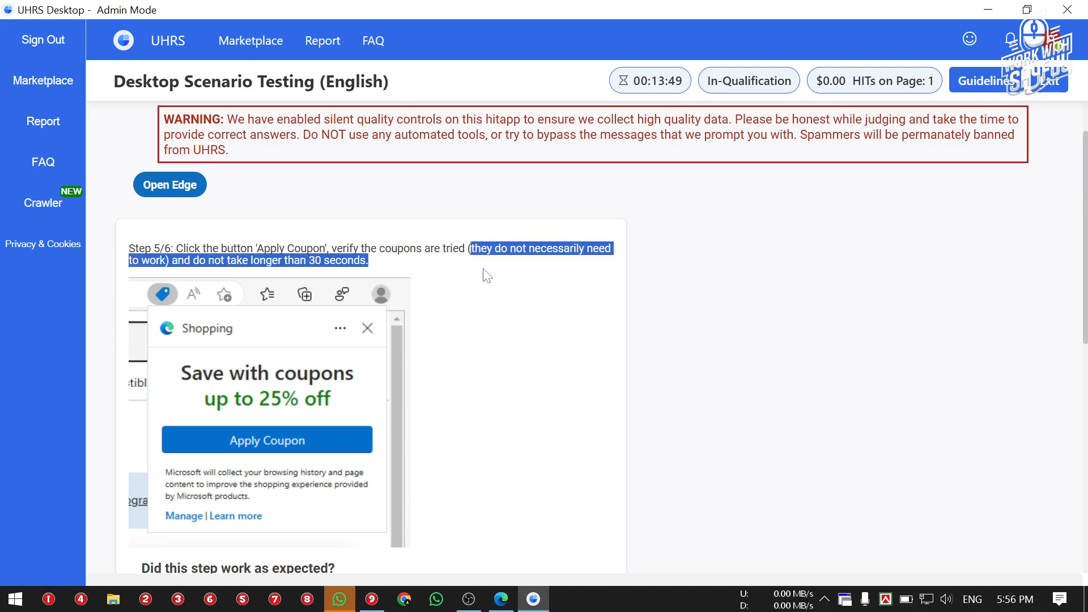
Mark step 5/6 as not working and attach a screenshot of the Gap shopping bag marked with a red pen check mark.
{"action": "scroll", "coordinate": [485, 273], "scroll_direction": "down", "scroll_amount": 1}
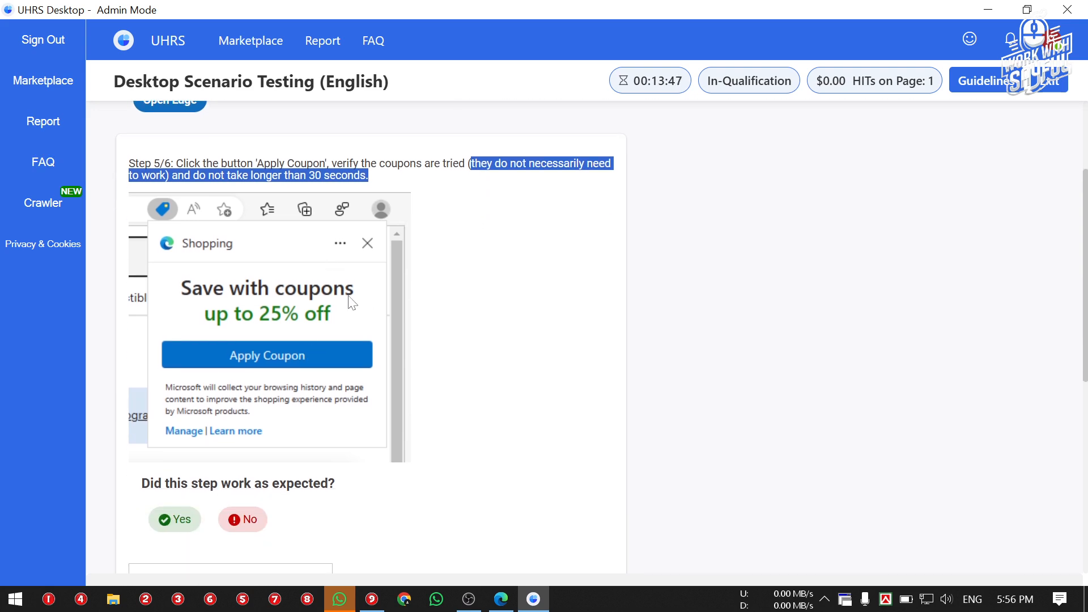
{"action": "scroll", "coordinate": [349, 474], "scroll_direction": "down", "scroll_amount": 3}
{"action": "left_click", "coordinate": [243, 277]}
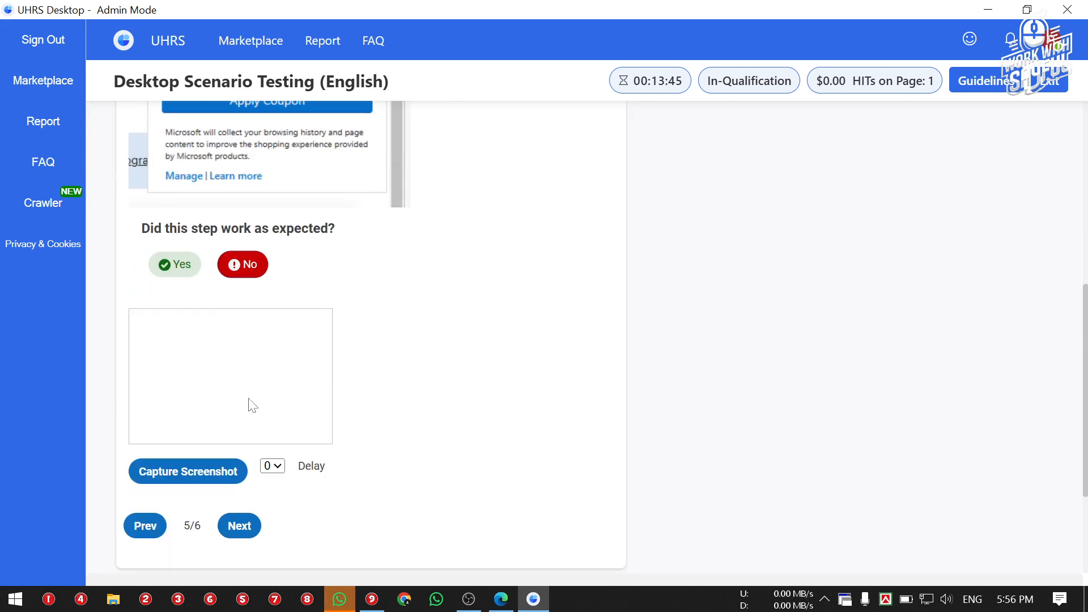
{"action": "left_click", "coordinate": [224, 470]}
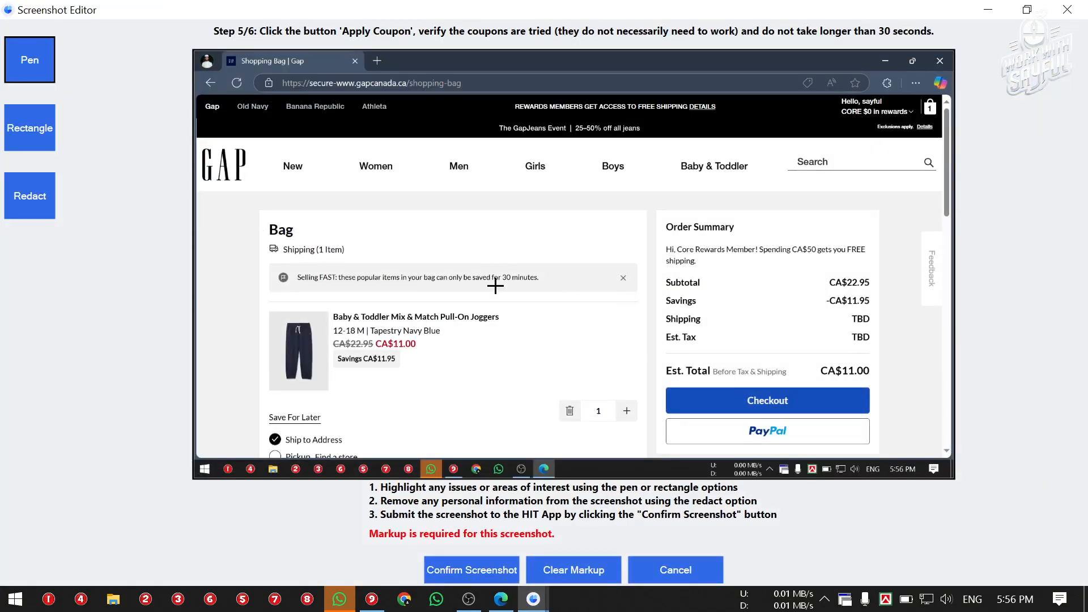
{"action": "left_click_drag", "start_coordinate": [498, 303], "coordinate": [808, 252]}
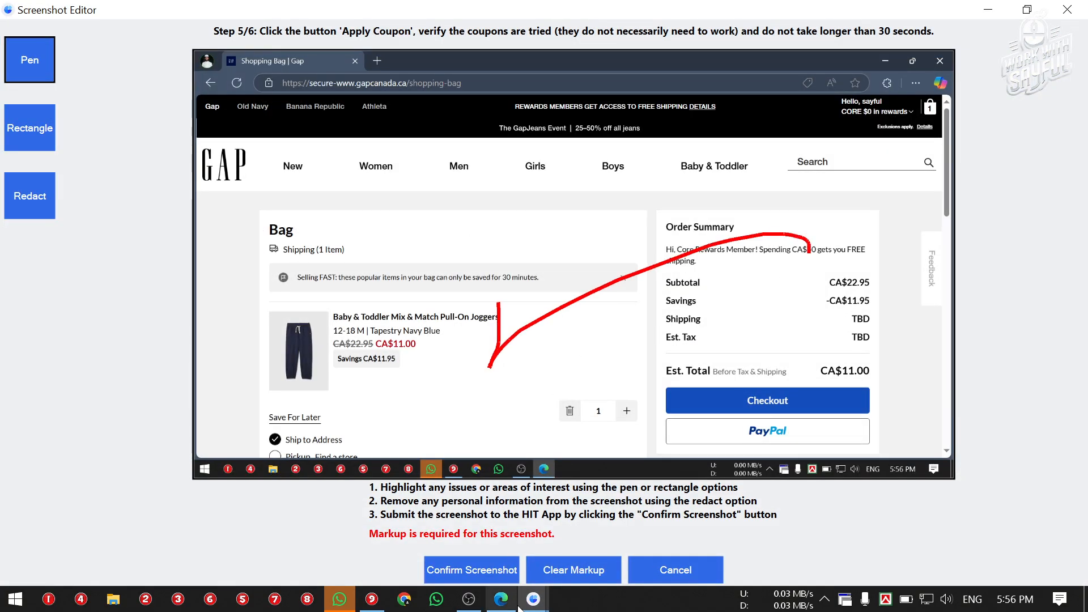
{"action": "left_click", "coordinate": [501, 571]}
Look for available coupons on the Gap shopping bag page in Edge, including its Microsoft Shopping pane.
{"action": "left_click", "coordinate": [501, 598]}
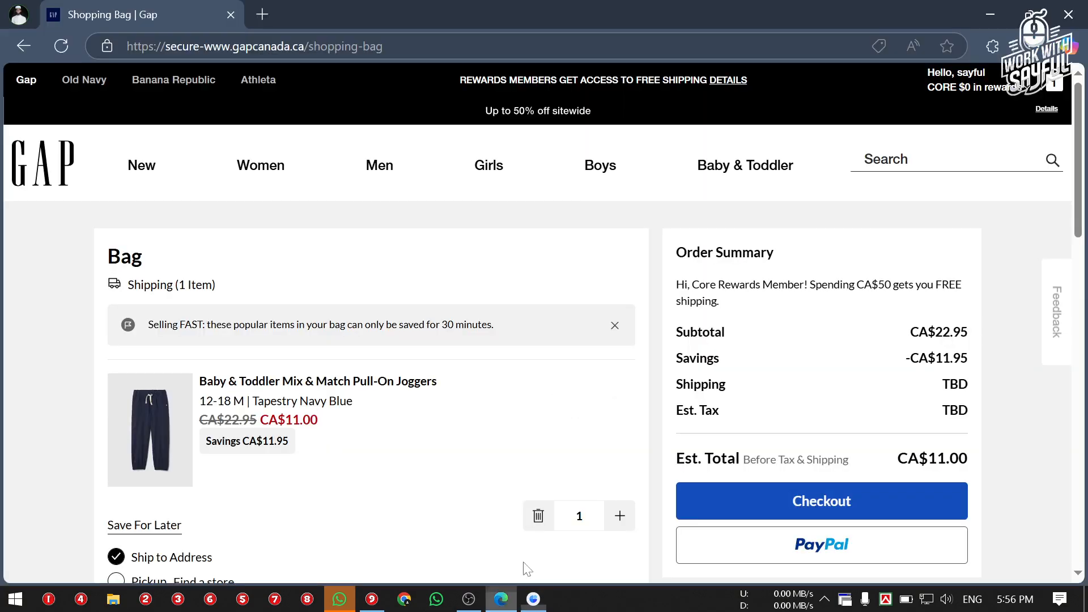
{"action": "left_click", "coordinate": [884, 50]}
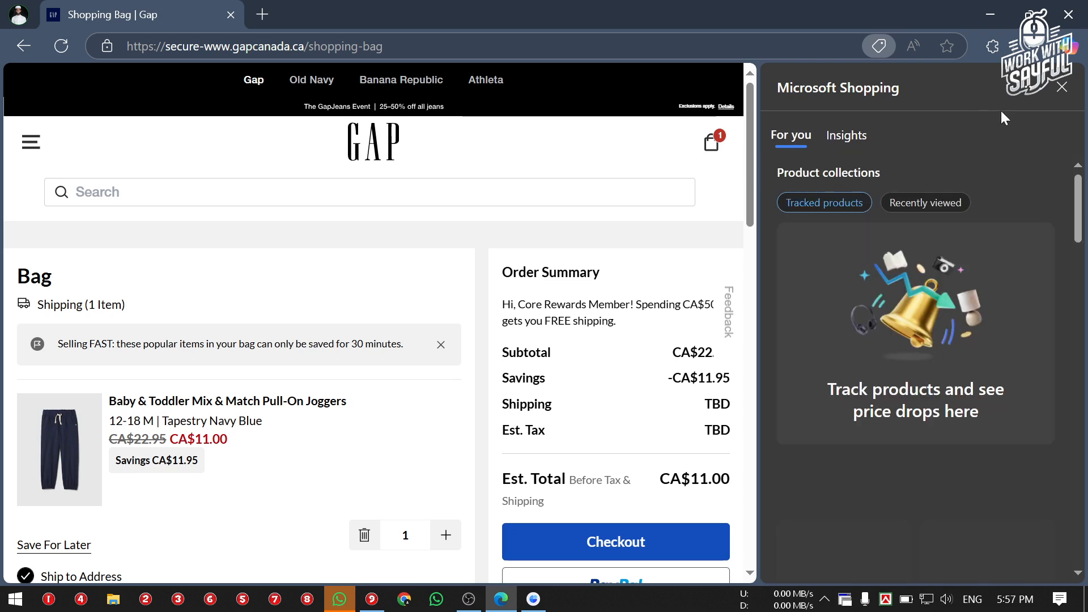
{"action": "scroll", "coordinate": [936, 247], "scroll_direction": "down", "scroll_amount": 4}
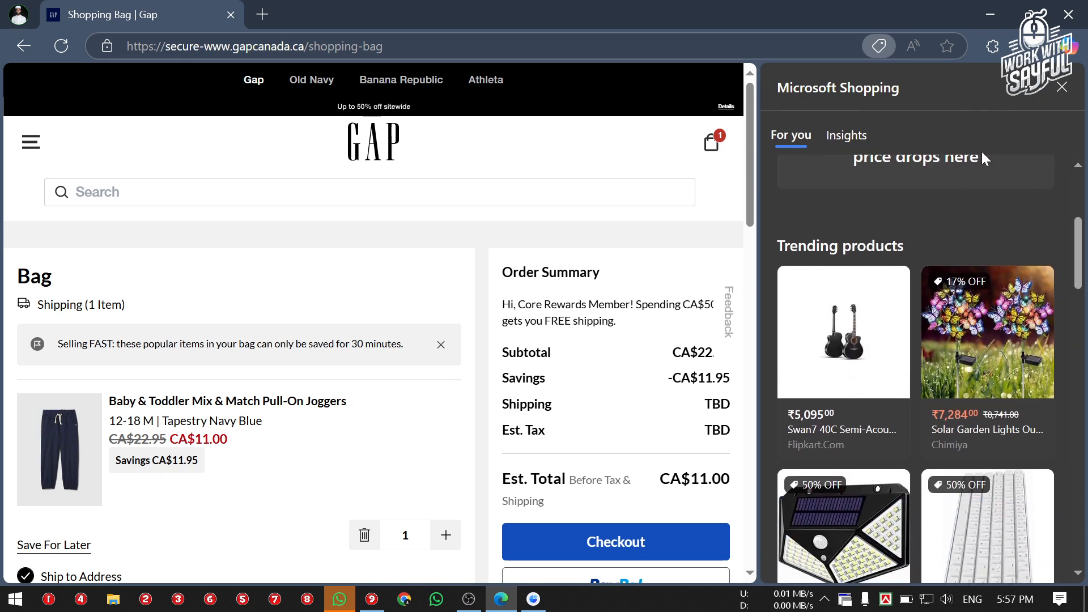
{"action": "left_click", "coordinate": [1061, 87]}
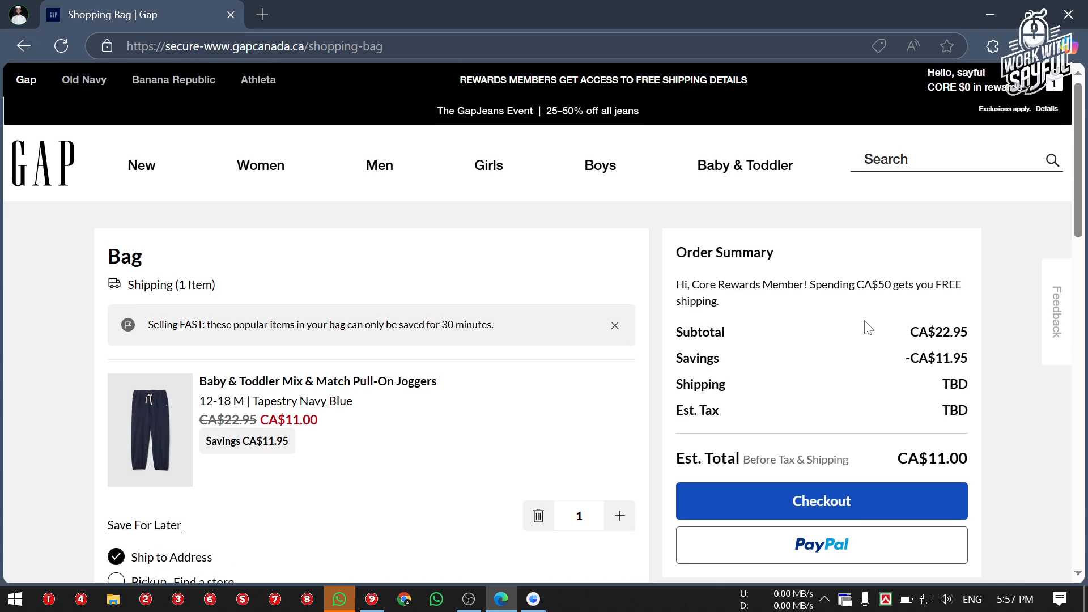
{"action": "scroll", "coordinate": [866, 324], "scroll_direction": "down", "scroll_amount": 20}
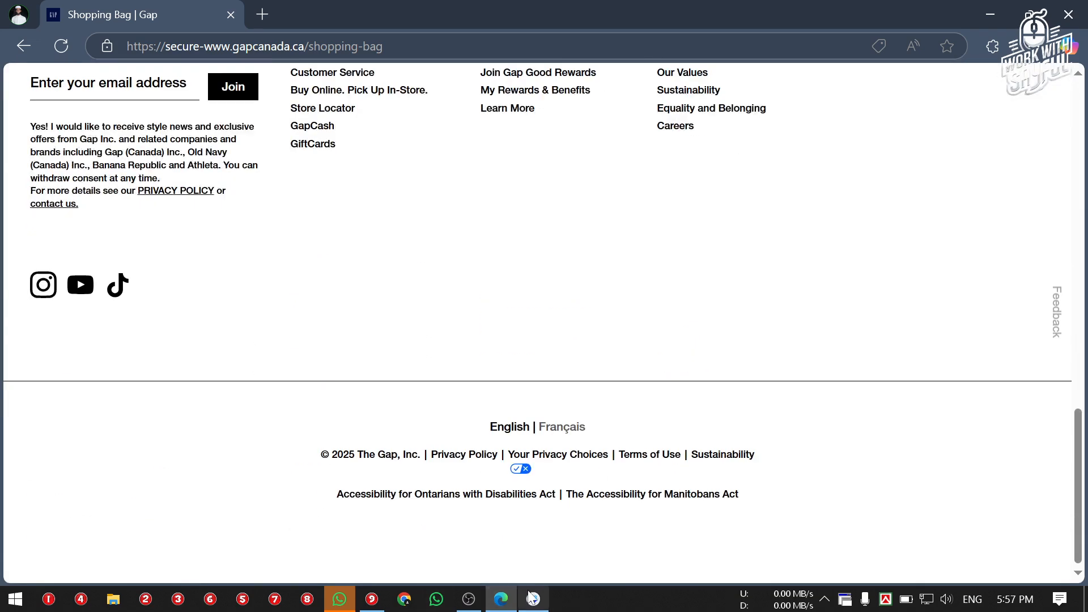
Return to UHRS, advance to step 6/6 and read its condition about the coupon auto apply overlay.
{"action": "left_click", "coordinate": [532, 599]}
{"action": "left_click", "coordinate": [220, 520]}
{"action": "scroll", "coordinate": [347, 445], "scroll_direction": "up", "scroll_amount": 6}
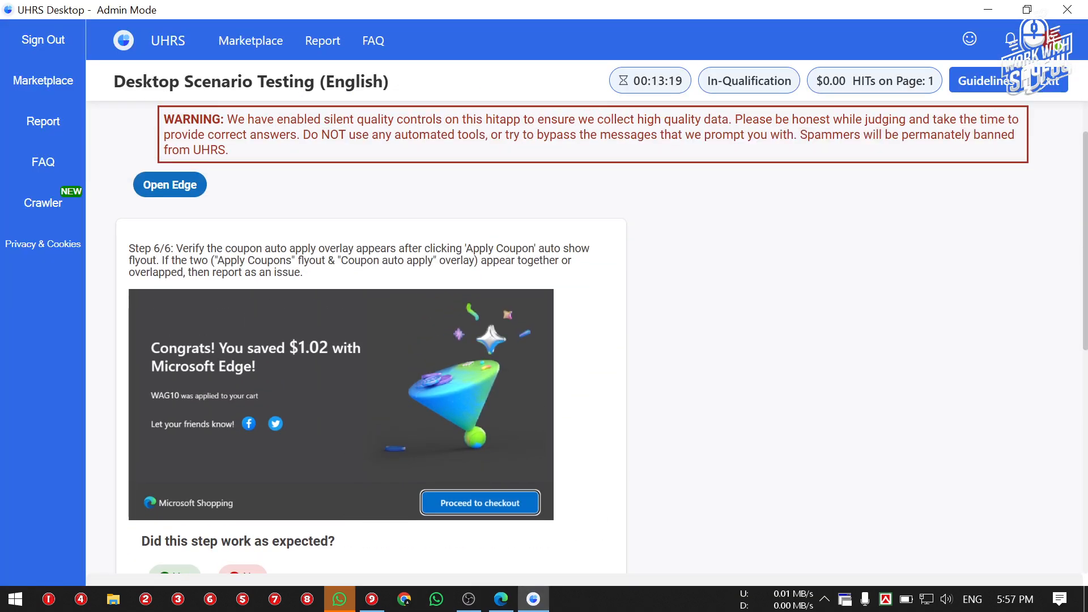
{"action": "left_click_drag", "start_coordinate": [176, 250], "coordinate": [599, 267]}
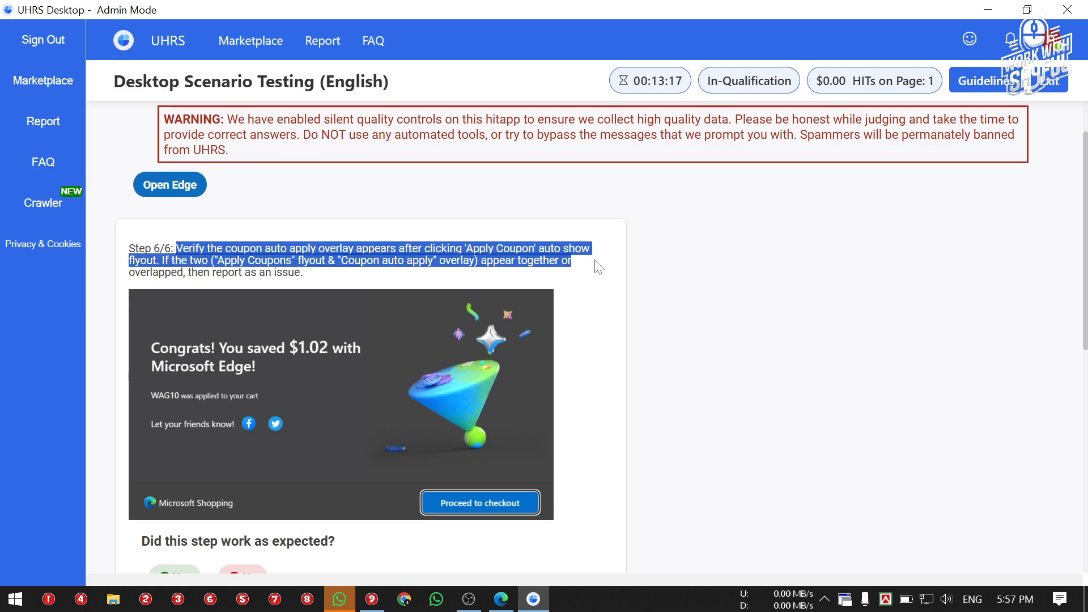
{"action": "triple_click", "coordinate": [599, 267]}
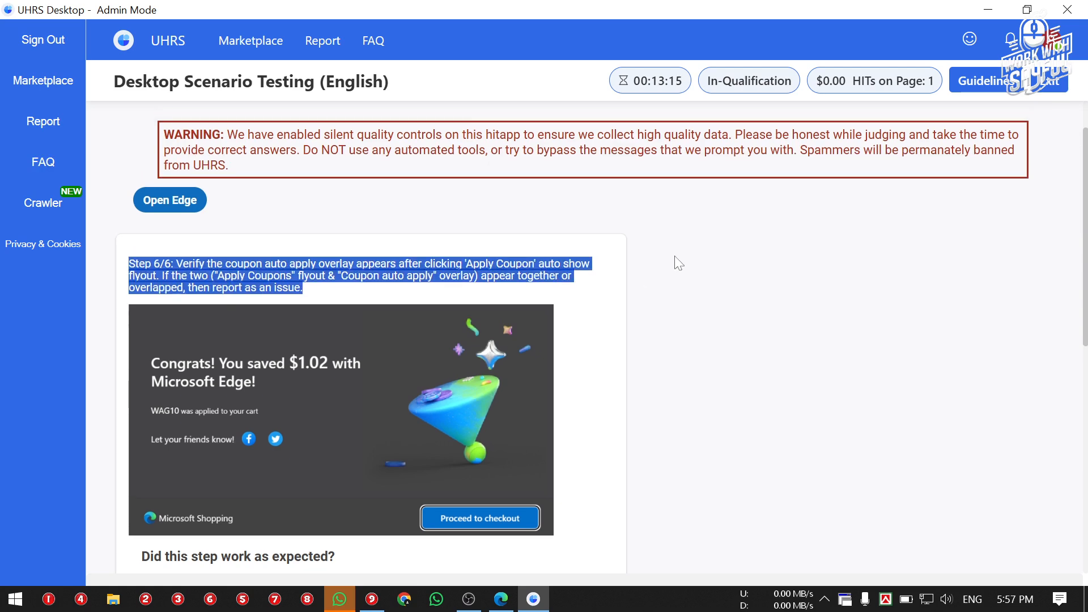
Mark step 6/6 as not working and attach a Gap page screenshot marked with a red check mark and a handwritten "No".
{"action": "scroll", "coordinate": [678, 262], "scroll_direction": "down", "scroll_amount": 5}
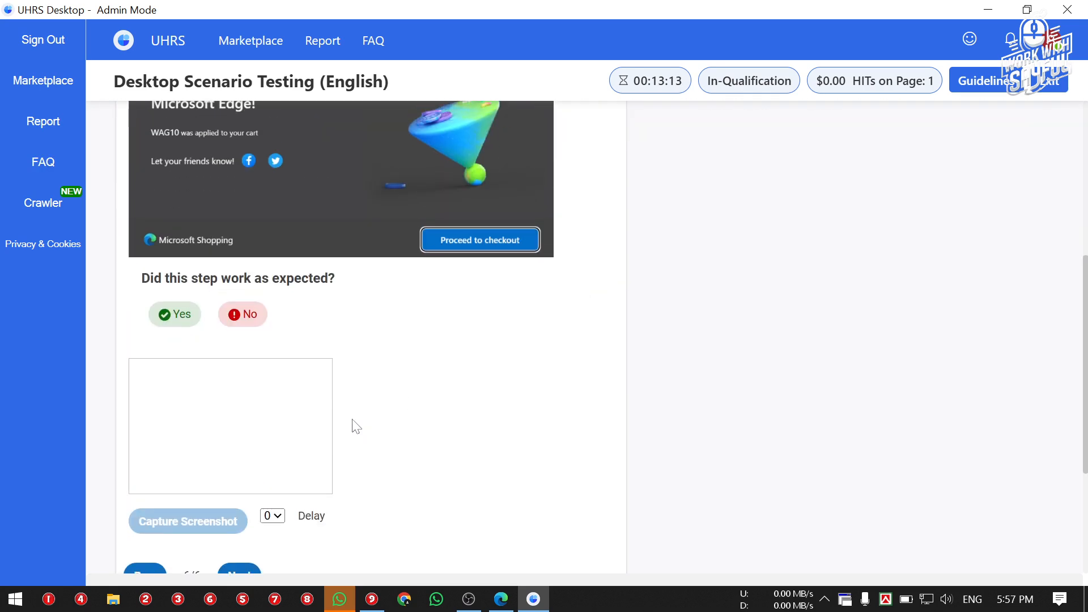
{"action": "left_click", "coordinate": [242, 304]}
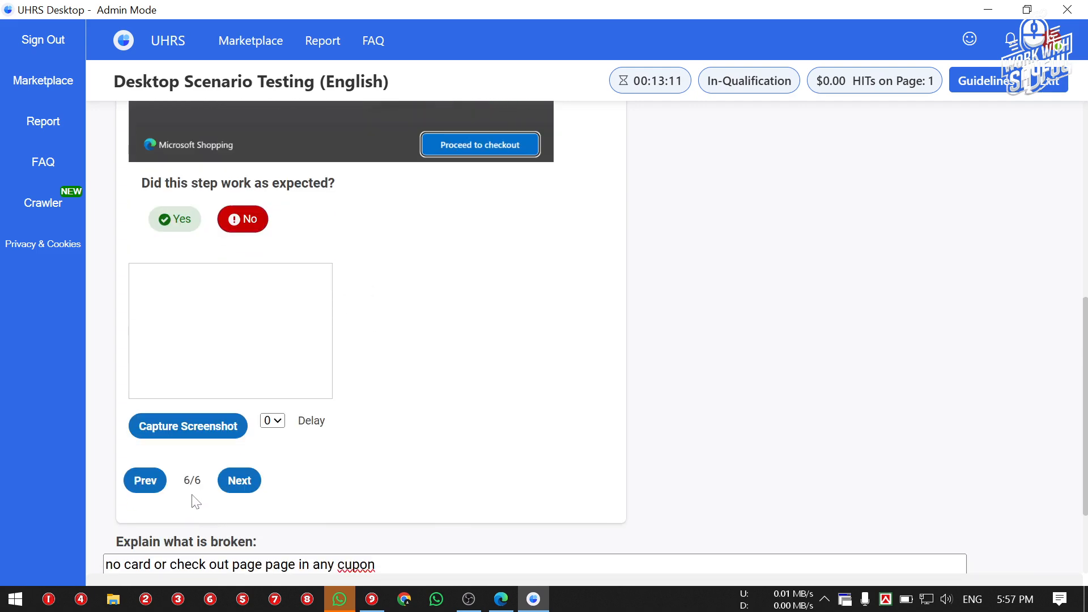
{"action": "left_click", "coordinate": [177, 431]}
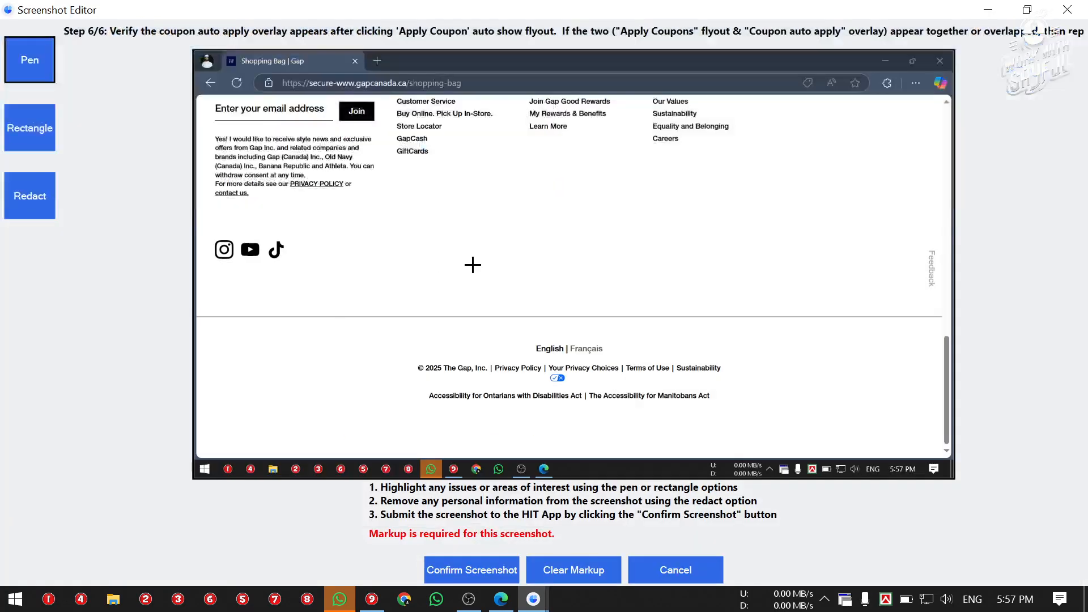
{"action": "mouse_move", "coordinate": [416, 267]}
{"action": "left_mouse_down"}
{"action": "mouse_move", "coordinate": [498, 311]}
{"action": "mouse_move", "coordinate": [924, 96]}
{"action": "left_mouse_up"}
{"action": "mouse_move", "coordinate": [363, 389]}
{"action": "left_mouse_down"}
{"action": "mouse_move", "coordinate": [509, 308]}
{"action": "mouse_move", "coordinate": [550, 346]}
{"action": "mouse_move", "coordinate": [501, 363]}
{"action": "left_mouse_up"}
{"action": "left_click", "coordinate": [498, 566]}
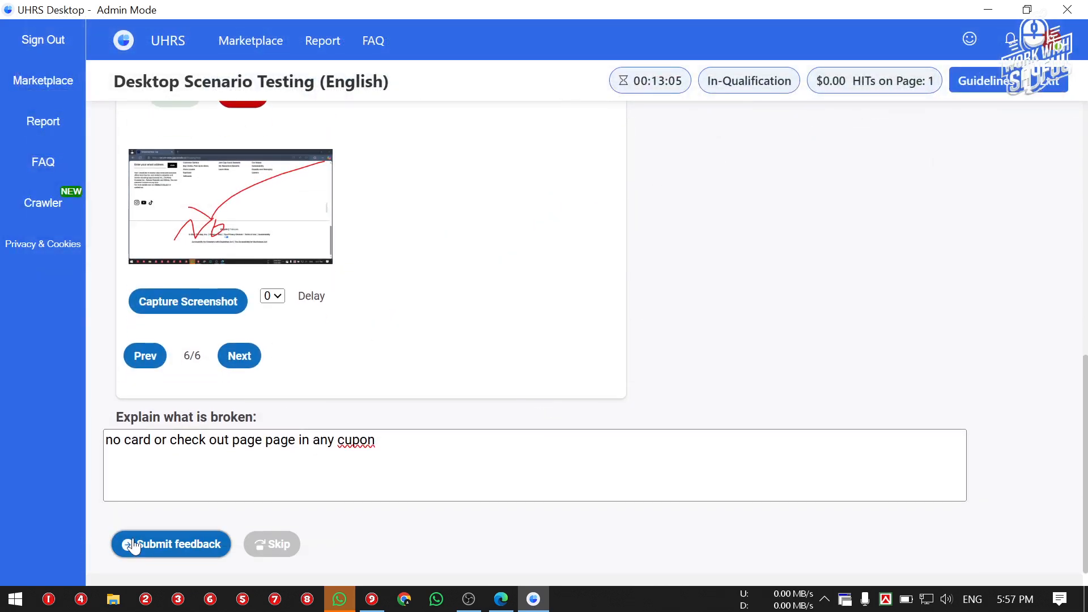
Submit the Gap HIT's feedback and launch Edge from the next HIT, reading step 1/8's Dark mode condition.
{"action": "left_click", "coordinate": [151, 544]}
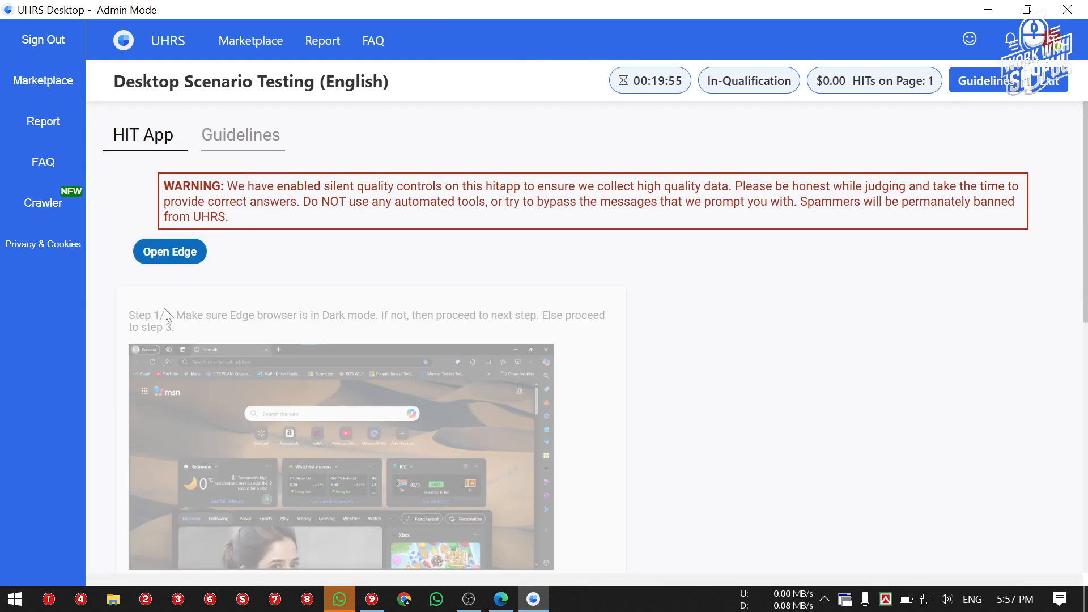
{"action": "left_click", "coordinate": [170, 256]}
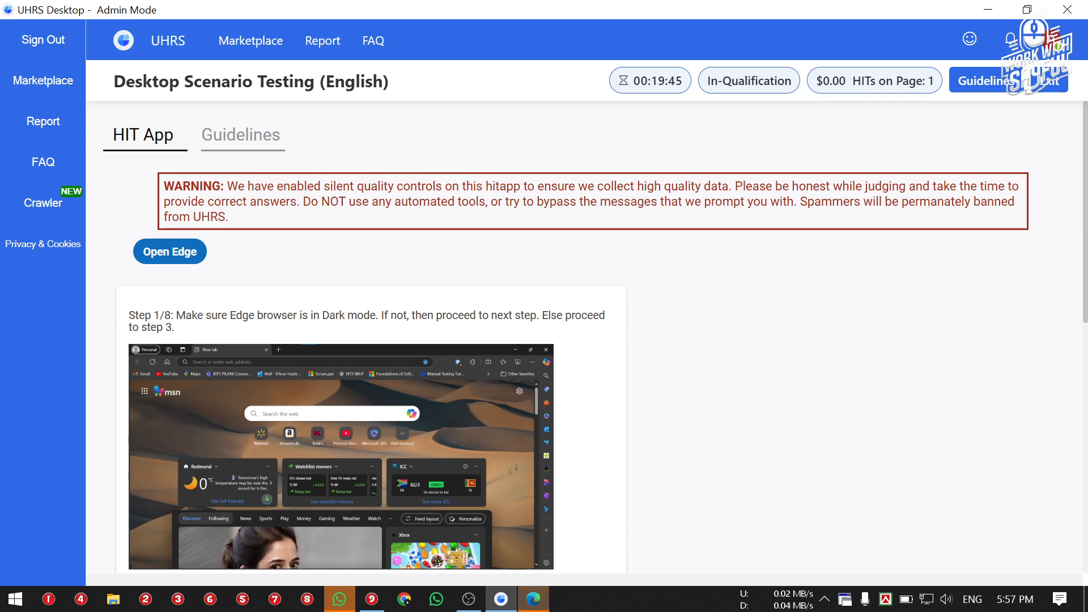
{"action": "left_click_drag", "start_coordinate": [377, 315], "coordinate": [617, 327]}
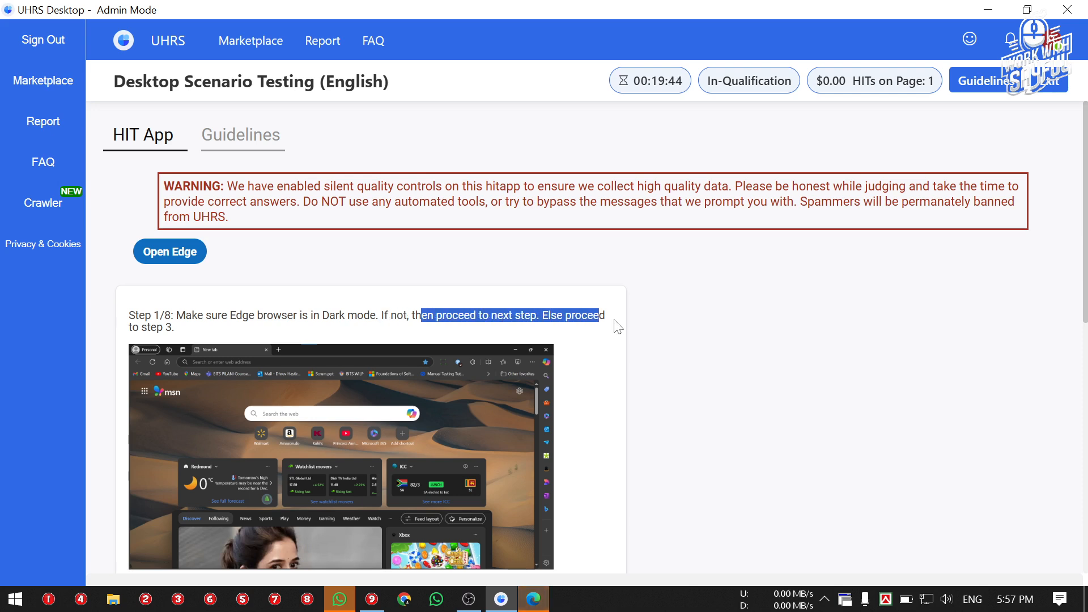
{"action": "left_click", "coordinate": [181, 335]}
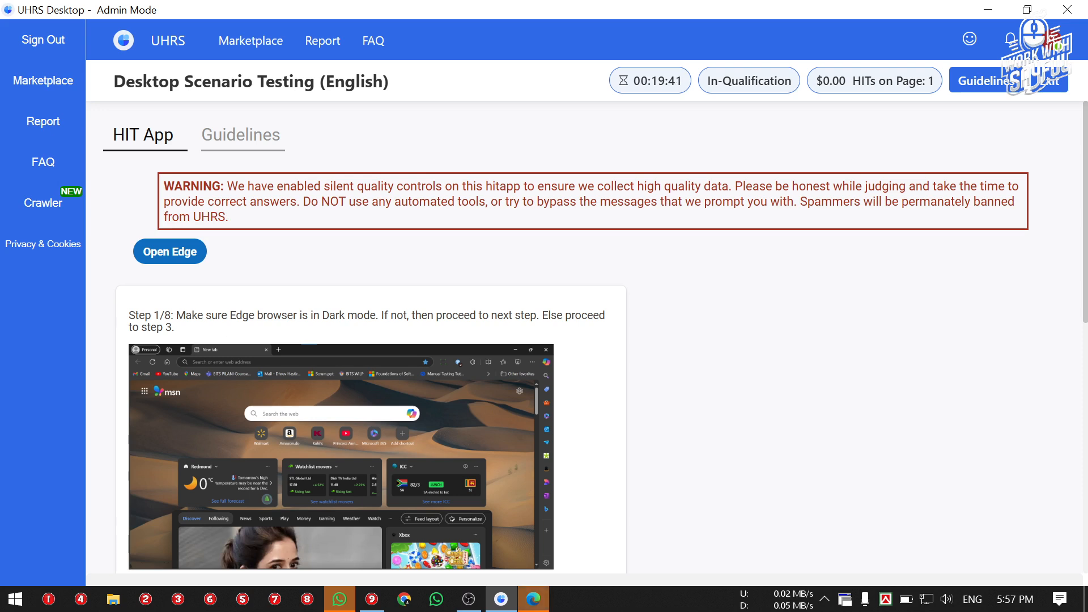
{"action": "left_click_drag", "start_coordinate": [176, 315], "coordinate": [129, 315]}
Check on the new tab page in Edge whether the browser is in Dark mode.
{"action": "left_click", "coordinate": [533, 599]}
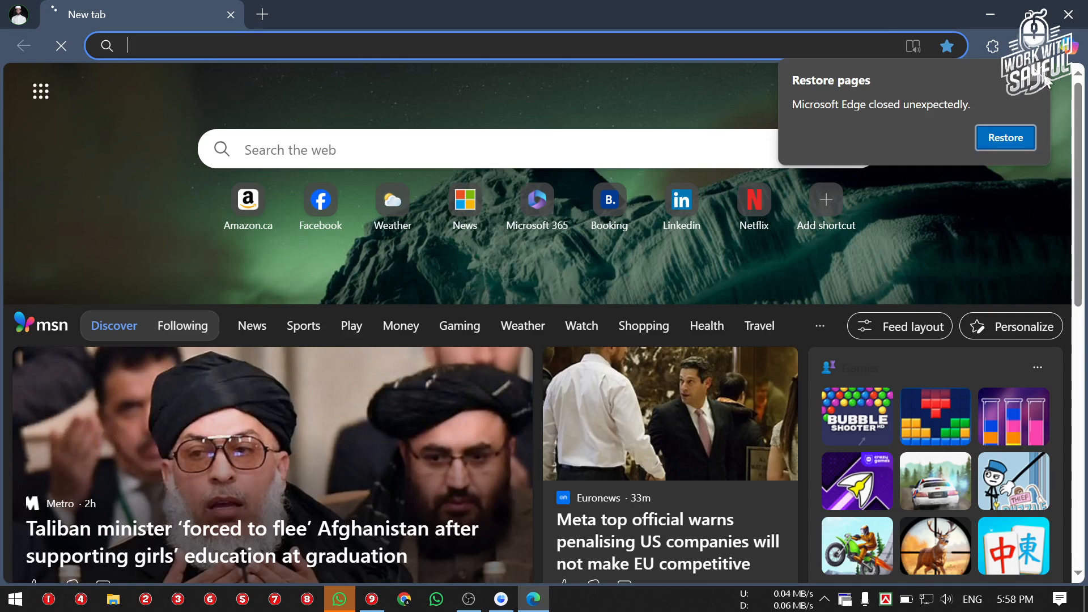
{"action": "scroll", "coordinate": [408, 349], "scroll_direction": "down", "scroll_amount": 5}
{"action": "scroll", "coordinate": [408, 349], "scroll_direction": "up", "scroll_amount": 2}
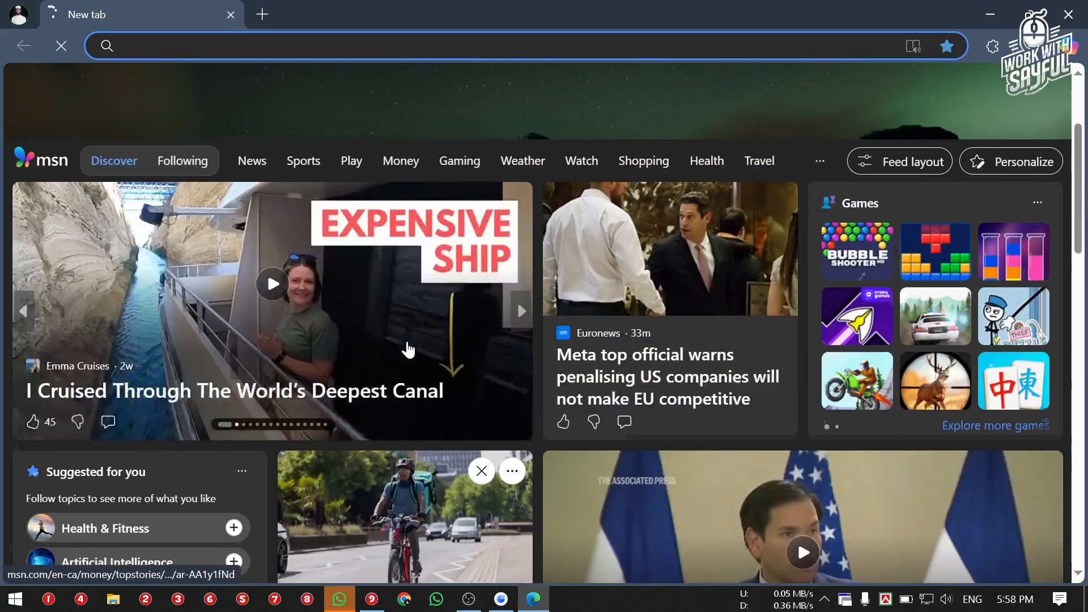
Mark step 1/8 as working in UHRS and attach a screenshot of the Edge new tab page with a red pen check mark.
{"action": "key", "text": "alt+Tab"}
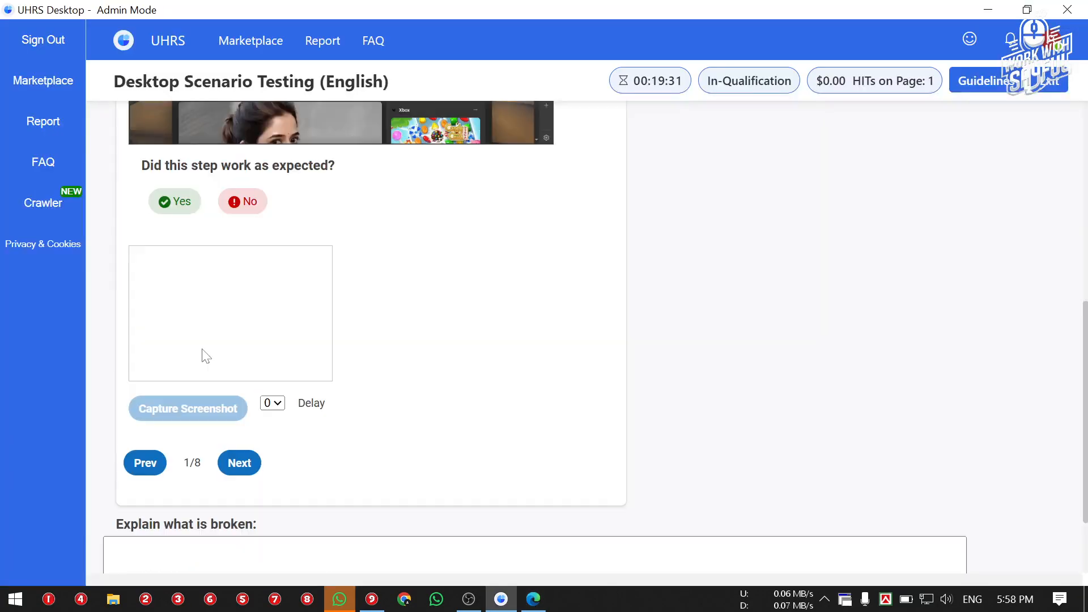
{"action": "scroll", "coordinate": [162, 286], "scroll_direction": "up", "scroll_amount": 2}
{"action": "scroll", "coordinate": [362, 213], "scroll_direction": "down", "scroll_amount": 1}
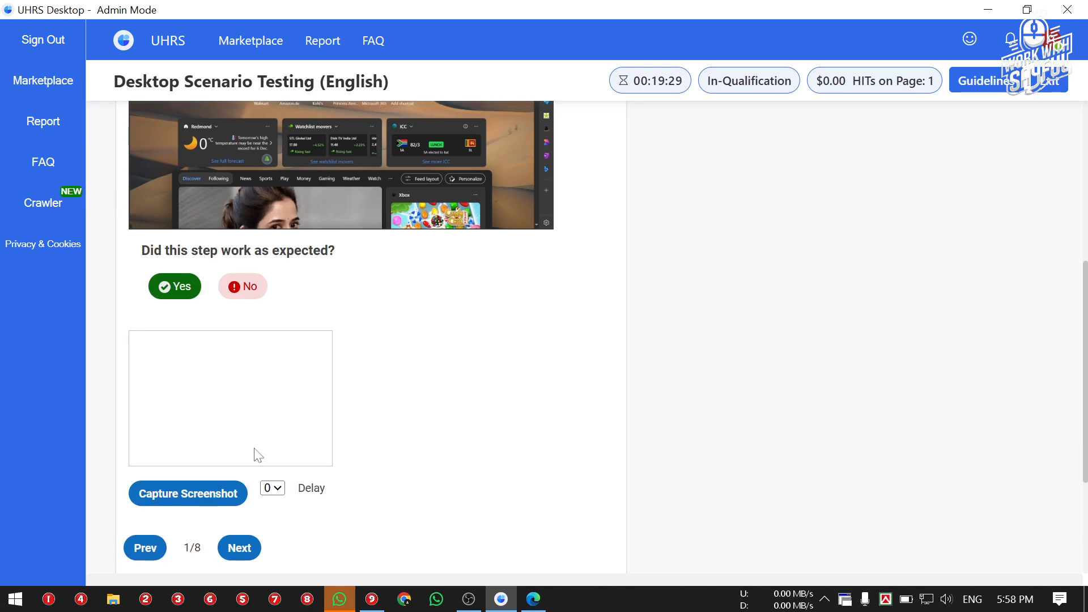
{"action": "left_click", "coordinate": [214, 501]}
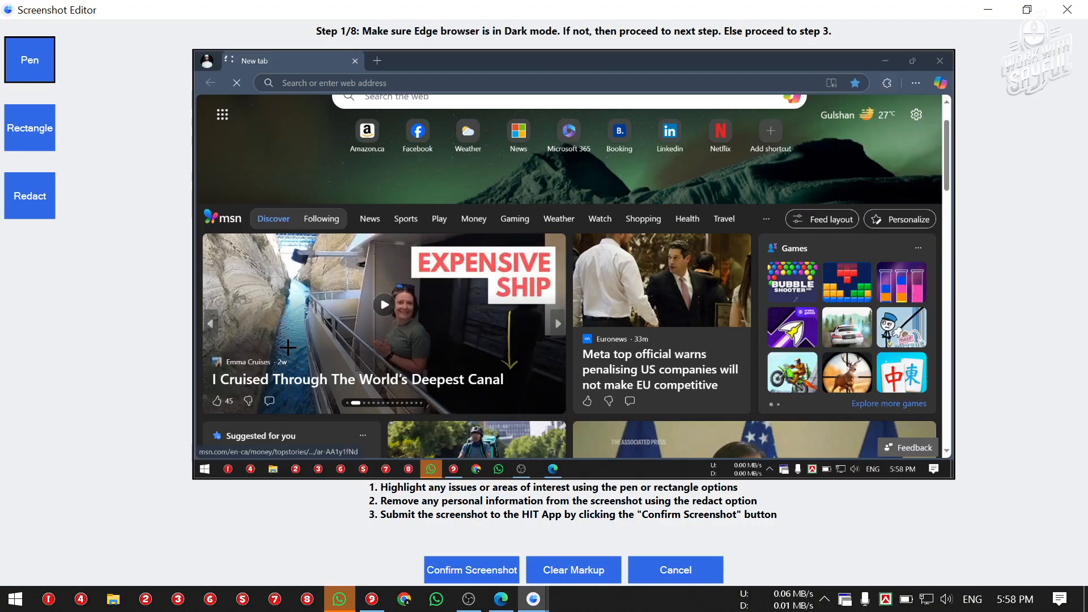
{"action": "mouse_move", "coordinate": [329, 320]}
{"action": "left_mouse_down"}
{"action": "mouse_move", "coordinate": [367, 347]}
{"action": "mouse_move", "coordinate": [779, 133]}
{"action": "left_mouse_up"}
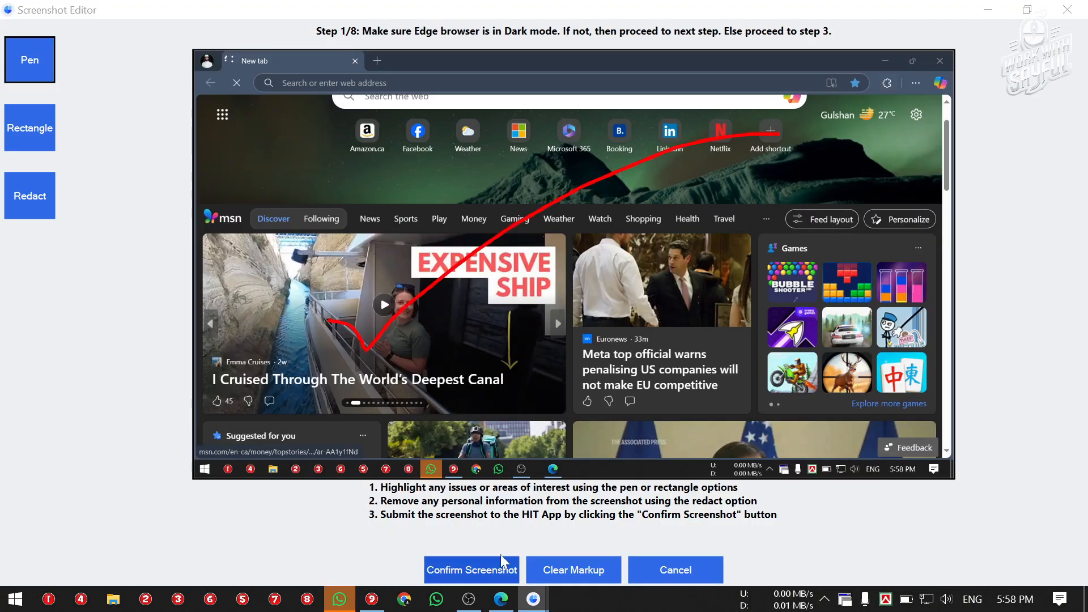
{"action": "left_click", "coordinate": [502, 561]}
Advance to step 2/8 and read its instruction on finding the Dark appearance option.
{"action": "scroll", "coordinate": [284, 425], "scroll_direction": "down", "scroll_amount": 3}
{"action": "left_click", "coordinate": [238, 376]}
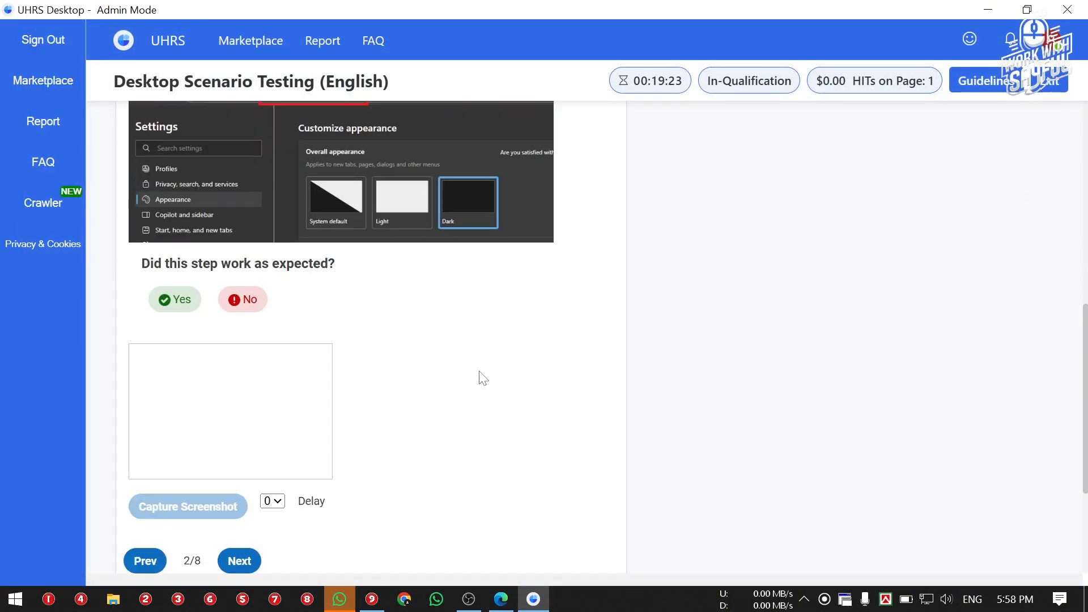
{"action": "scroll", "coordinate": [482, 378], "scroll_direction": "up", "scroll_amount": 6}
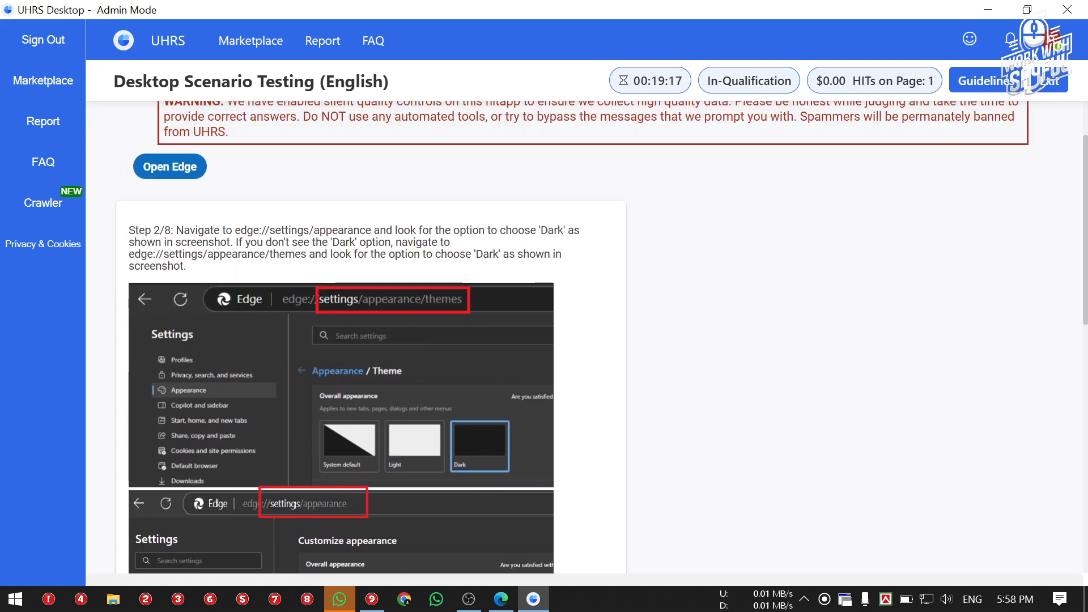
Copy edge://settings/appearance from step 2/8's instruction and open that address in Edge.
{"action": "left_click_drag", "start_coordinate": [372, 230], "coordinate": [235, 230]}
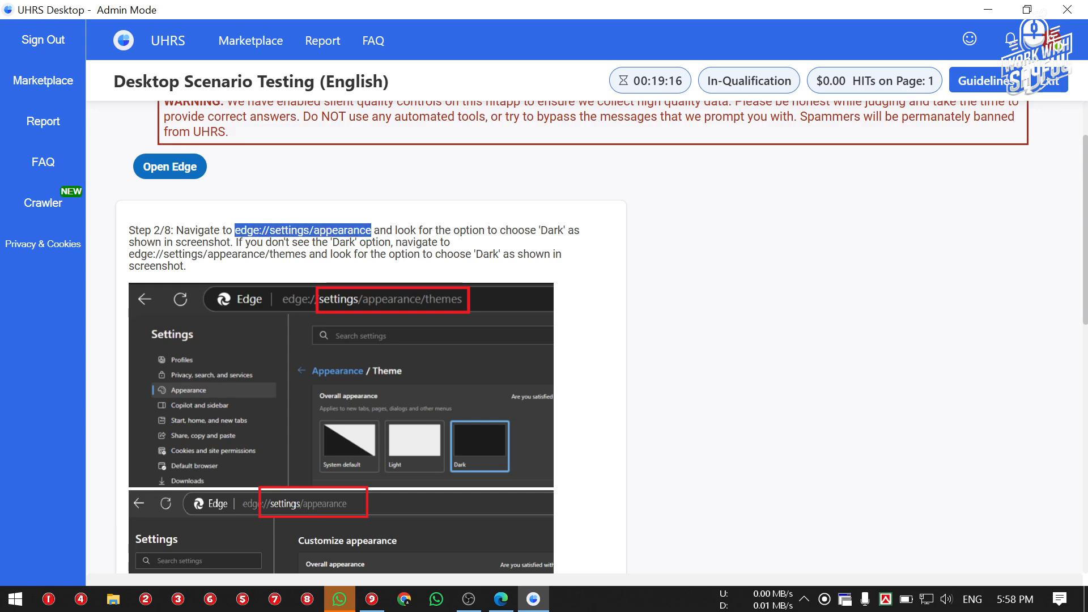
{"action": "right_click", "coordinate": [278, 233]}
{"action": "left_click", "coordinate": [305, 242]}
{"action": "left_click", "coordinate": [406, 301]}
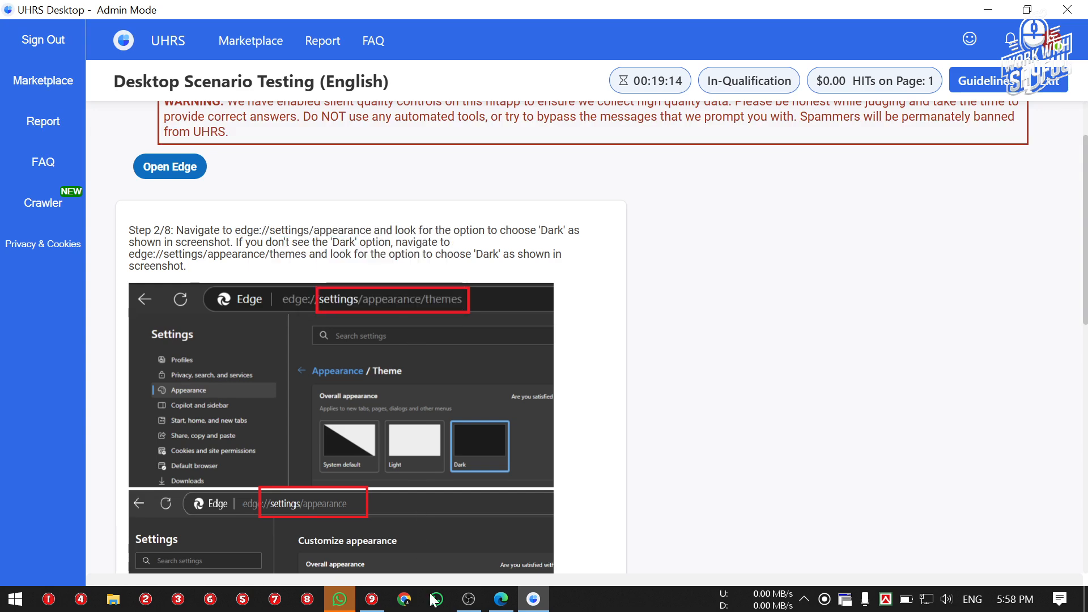
{"action": "left_click", "coordinate": [501, 599]}
{"action": "left_click", "coordinate": [361, 46]}
{"action": "right_click", "coordinate": [360, 45]}
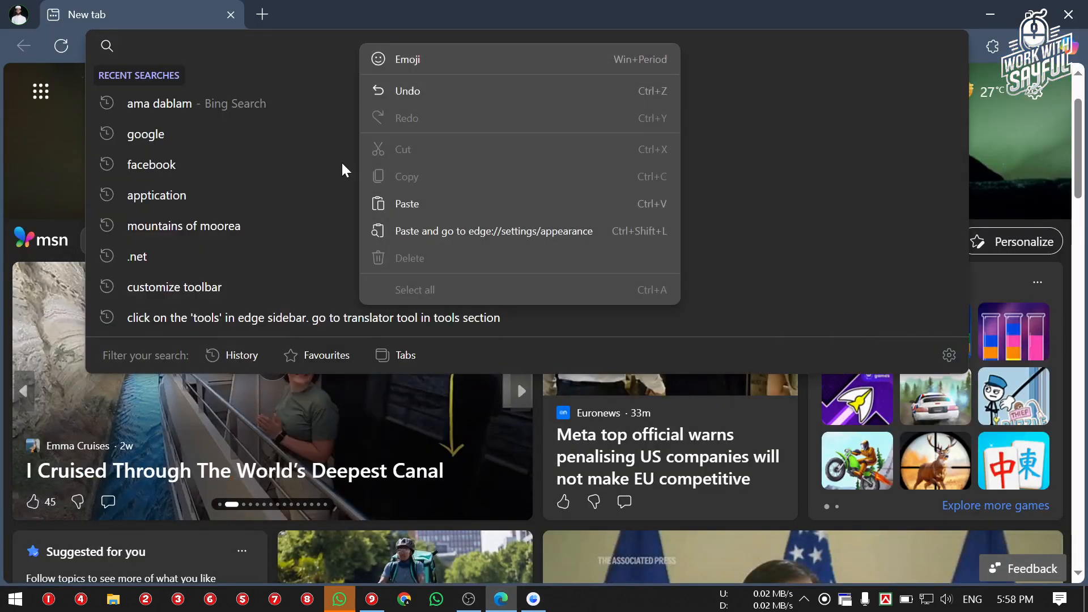
{"action": "left_click", "coordinate": [433, 195]}
{"action": "left_click", "coordinate": [242, 79]}
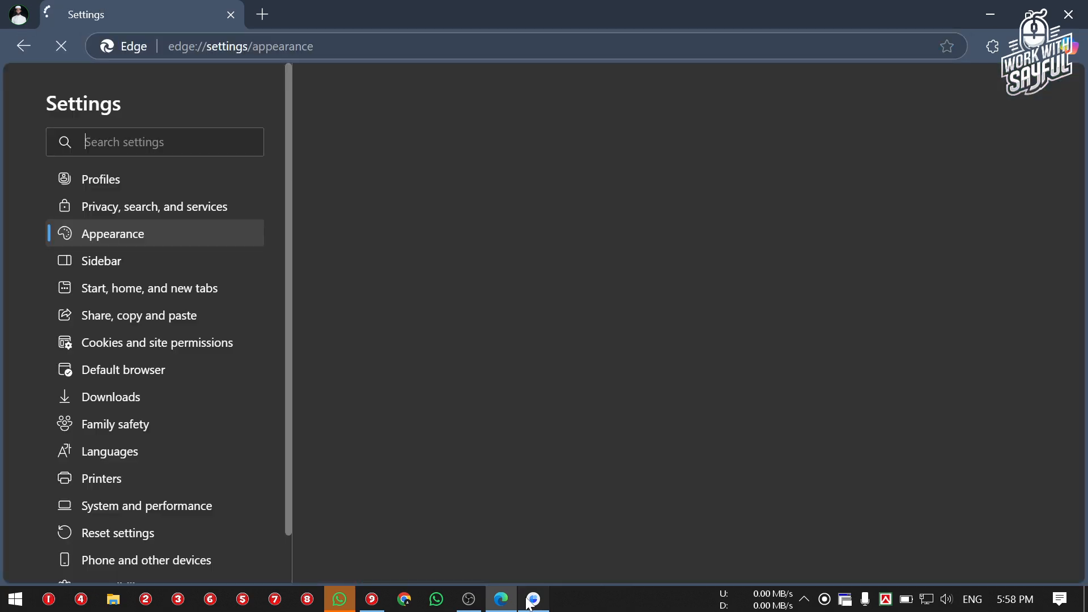
Return to UHRS and reread step 2/8's instruction and example images for choosing the Dark option.
{"action": "left_click", "coordinate": [533, 599]}
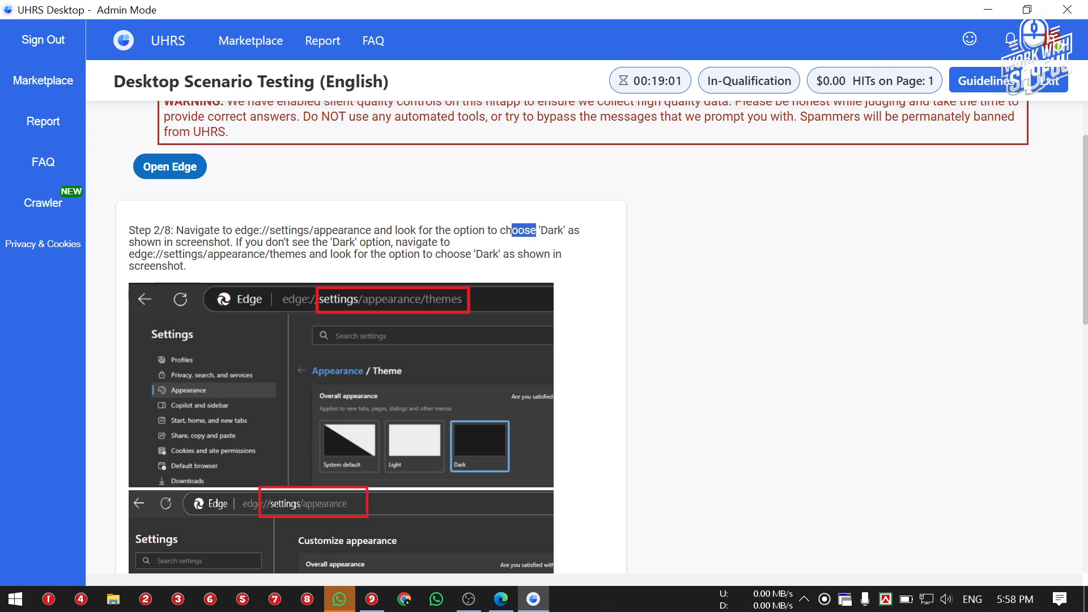
{"action": "left_click", "coordinate": [527, 231]}
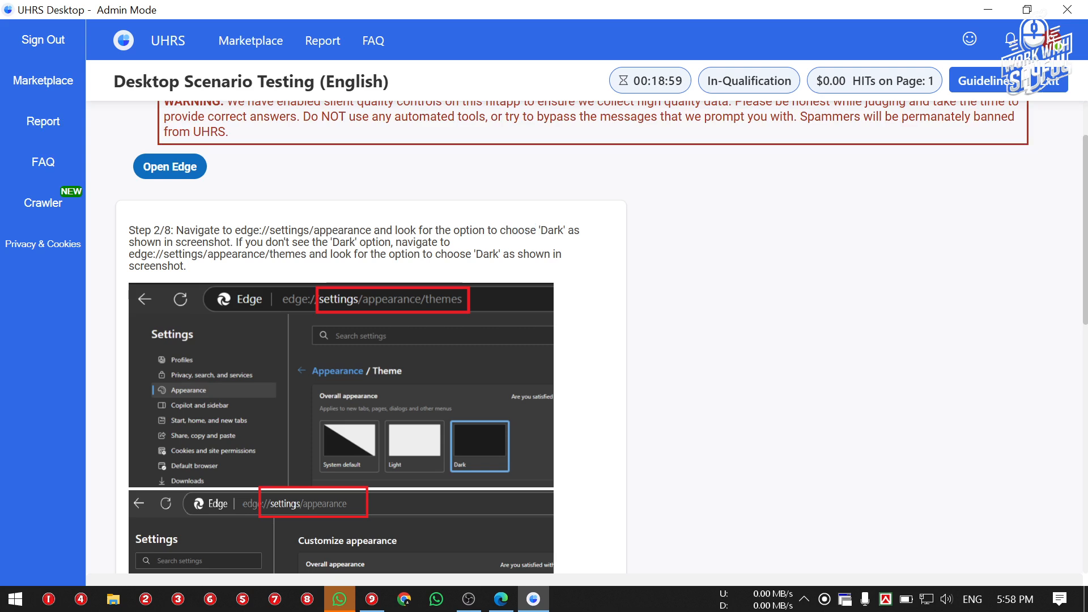
{"action": "double_click", "coordinate": [552, 230]}
{"action": "left_click", "coordinate": [556, 230]}
{"action": "scroll", "coordinate": [566, 340], "scroll_direction": "down", "scroll_amount": 2}
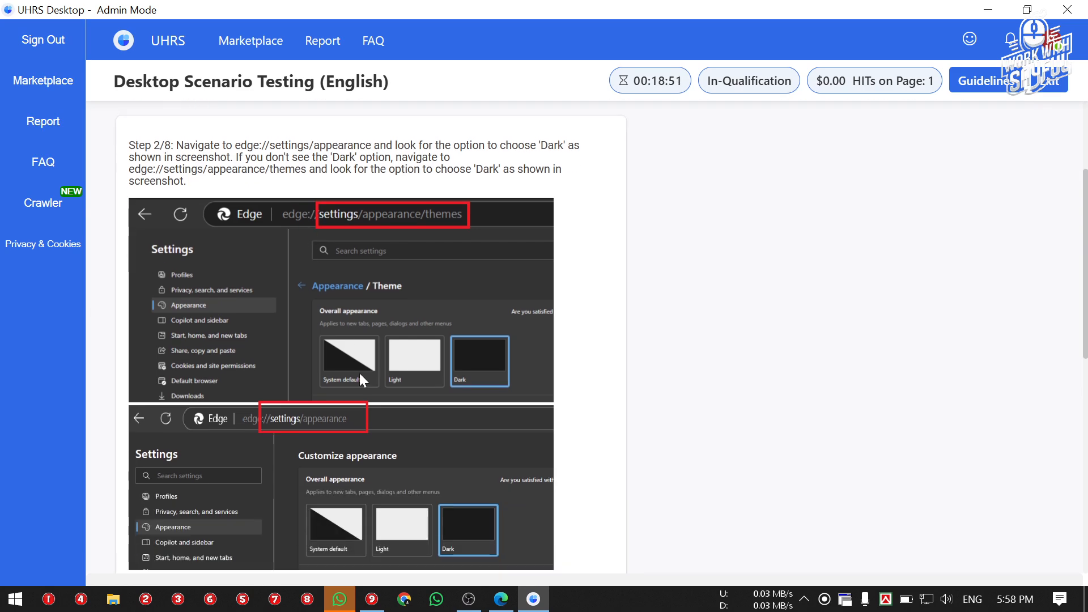
Switch to Edge, choose Dark as the overall appearance, and return to the UHRS task.
{"action": "left_click", "coordinate": [500, 599]}
{"action": "left_click", "coordinate": [626, 265]}
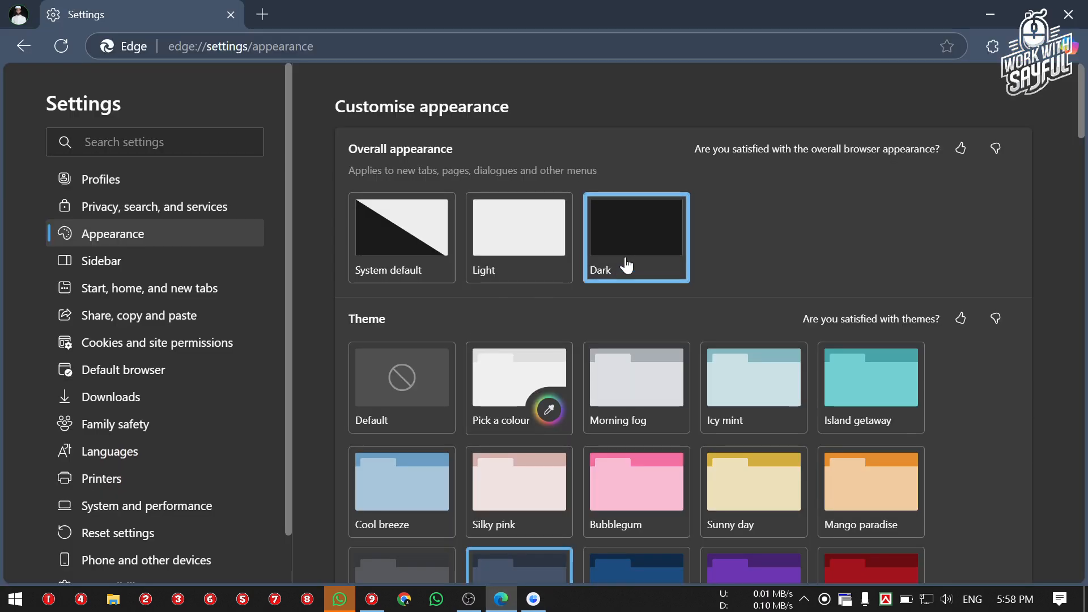
{"action": "left_click", "coordinate": [533, 599]}
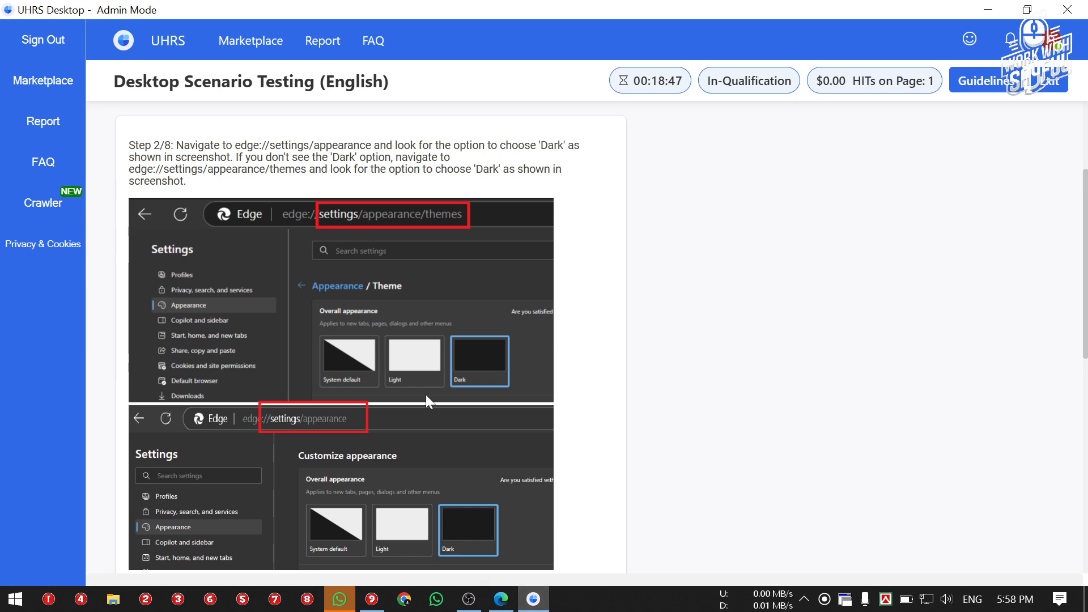
Mark step 2/8 as working and attach a screenshot of Edge's appearance settings with a red pen check mark.
{"action": "scroll", "coordinate": [352, 359], "scroll_direction": "down", "scroll_amount": 4}
{"action": "left_click", "coordinate": [195, 371]}
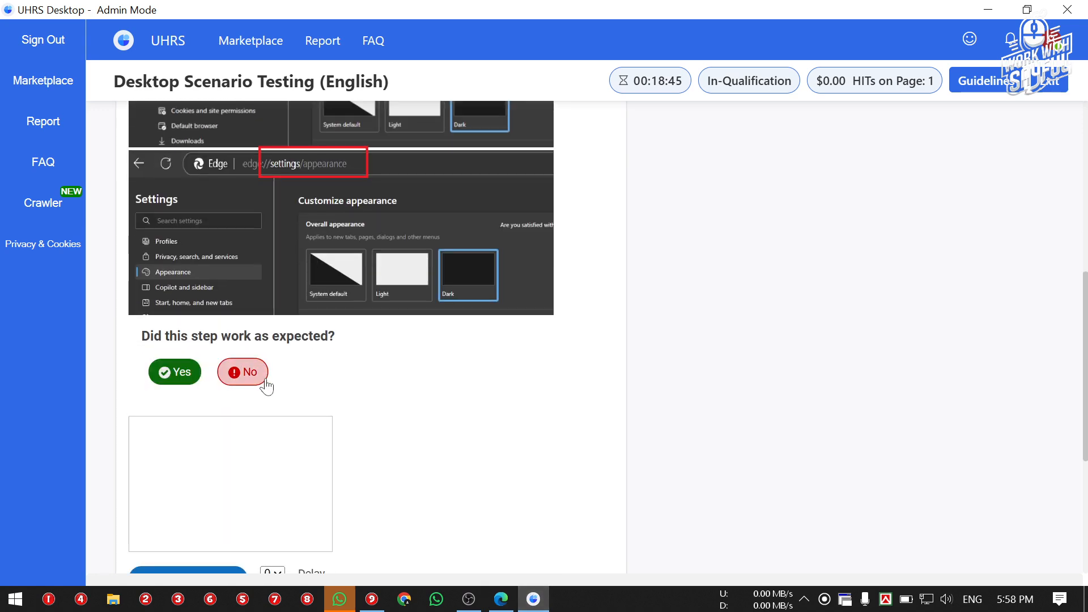
{"action": "scroll", "coordinate": [199, 411], "scroll_direction": "down", "scroll_amount": 3}
{"action": "left_click", "coordinate": [182, 413]}
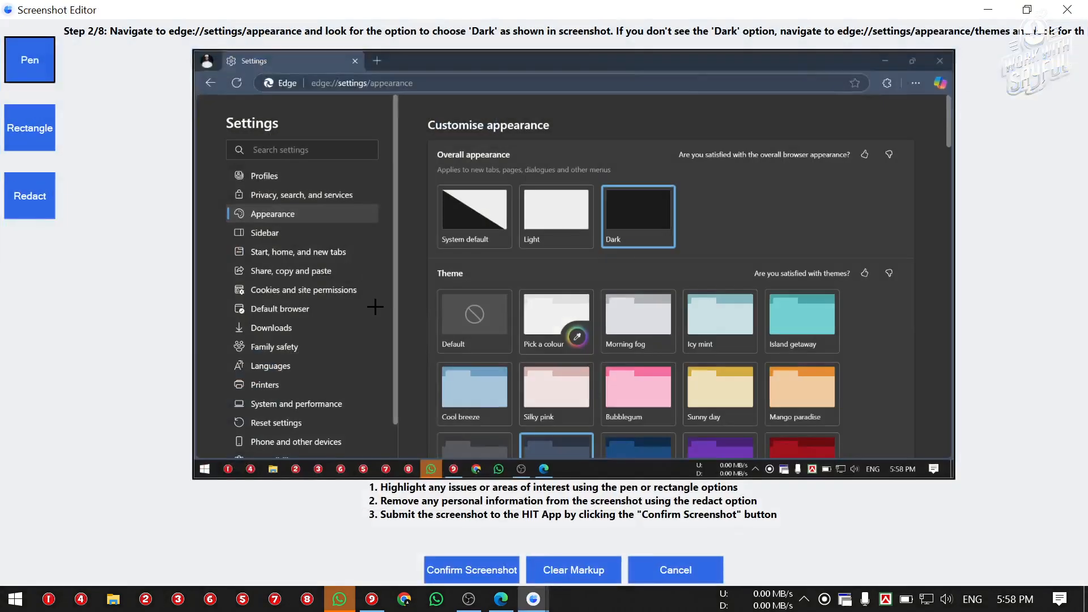
{"action": "left_click_drag", "start_coordinate": [400, 292], "coordinate": [816, 193]}
{"action": "left_click", "coordinate": [472, 566]}
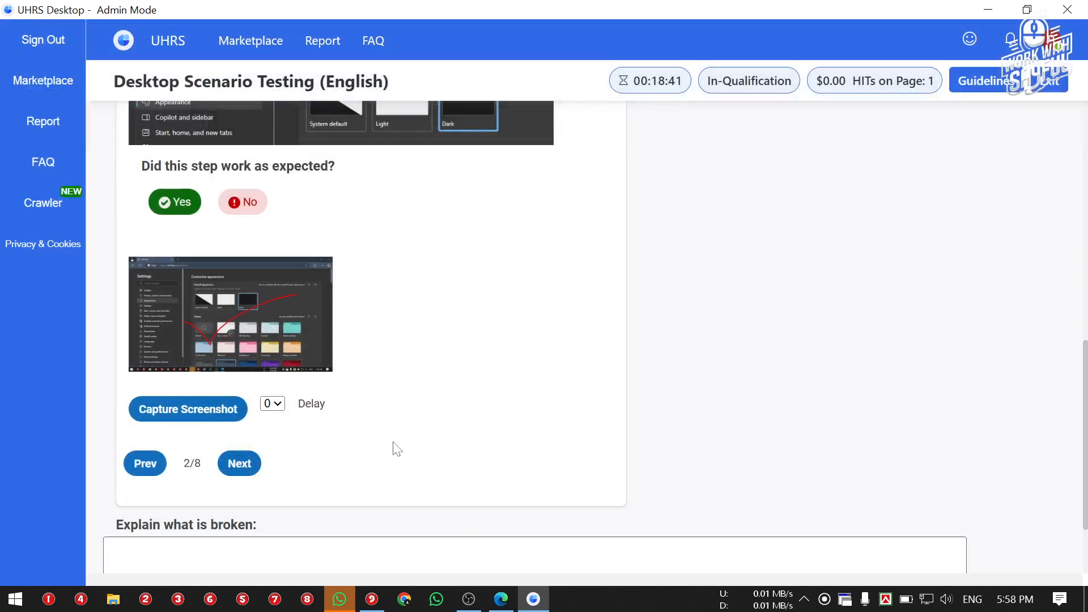
{"action": "left_click", "coordinate": [237, 464]}
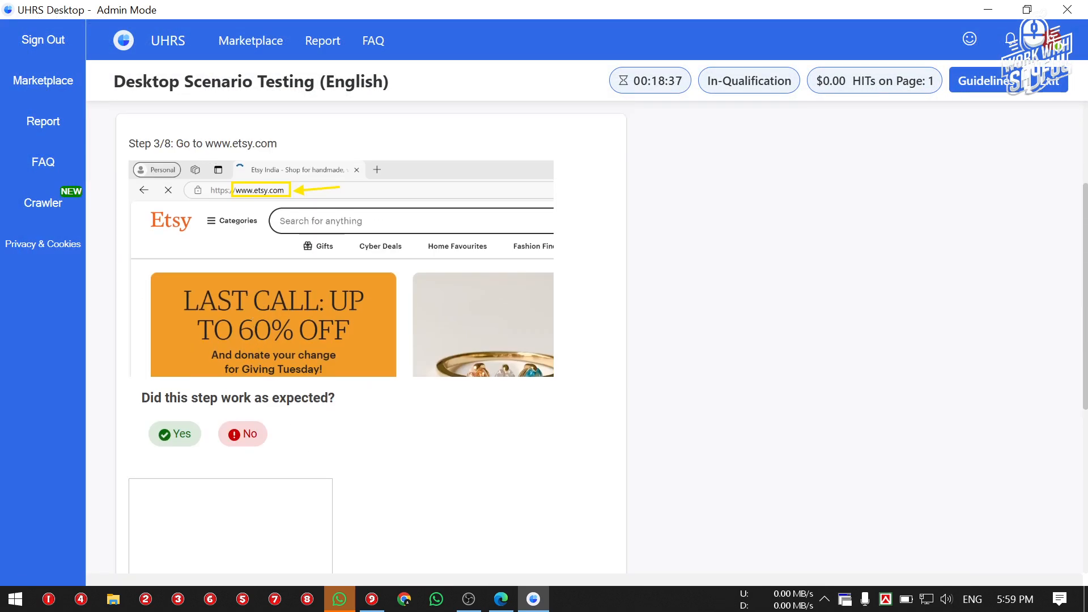
{"action": "left_click_drag", "start_coordinate": [206, 144], "coordinate": [282, 146]}
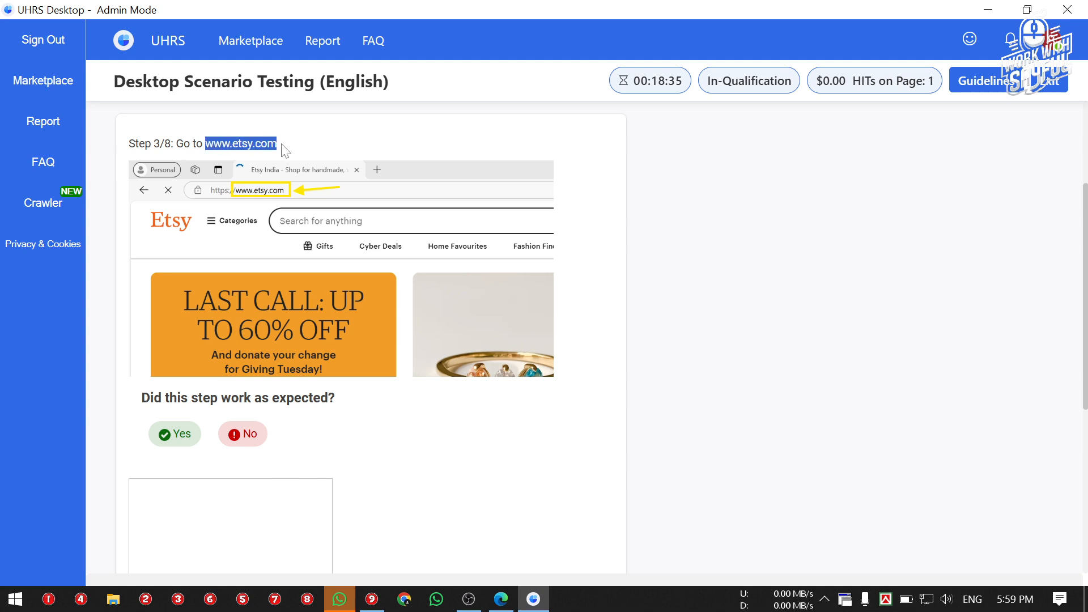
{"action": "right_click", "coordinate": [278, 145]}
{"action": "left_click", "coordinate": [302, 152]}
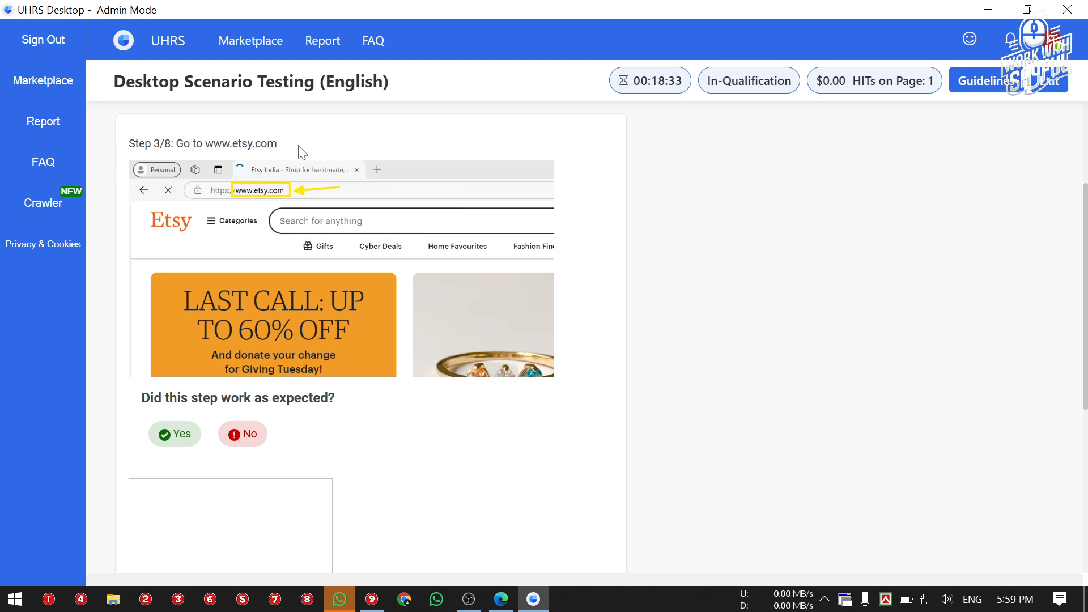
{"action": "left_click", "coordinate": [499, 598]}
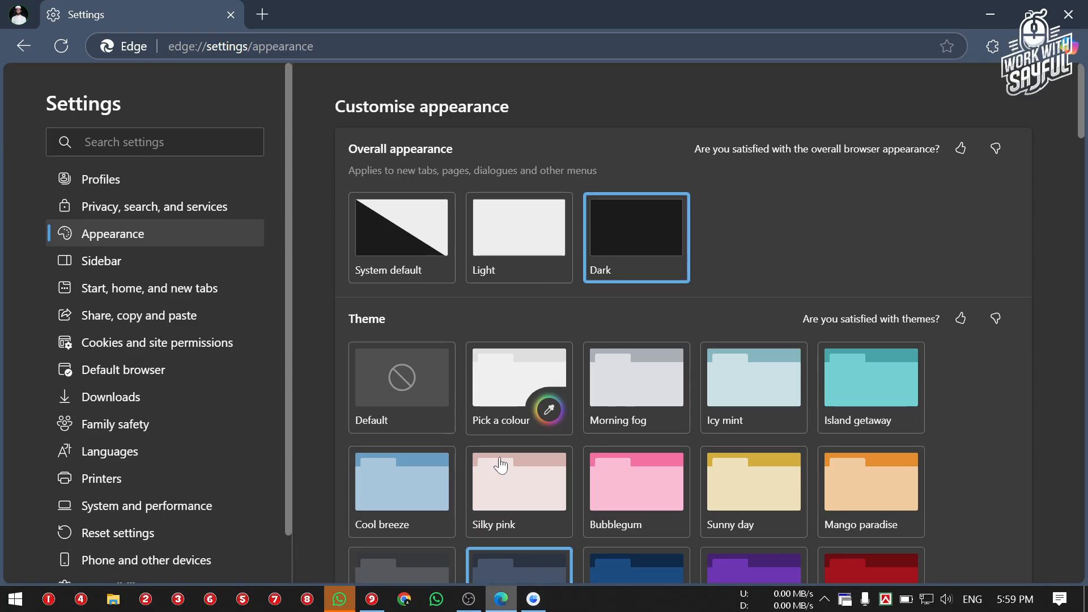
{"action": "left_click", "coordinate": [281, 35]}
{"action": "right_click", "coordinate": [271, 42]}
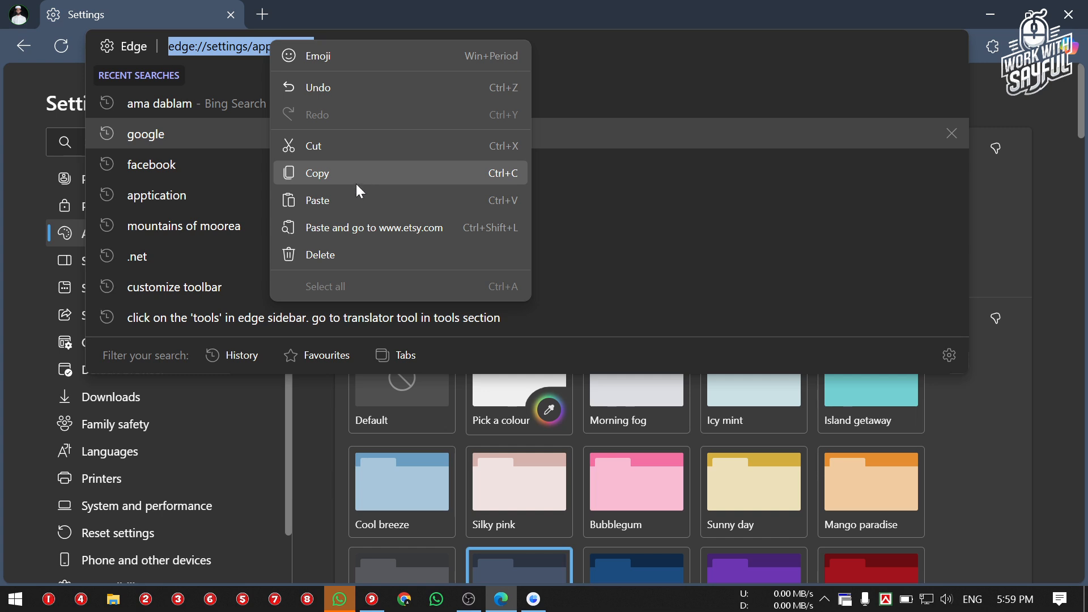
{"action": "left_click", "coordinate": [349, 196]}
{"action": "left_click", "coordinate": [203, 79]}
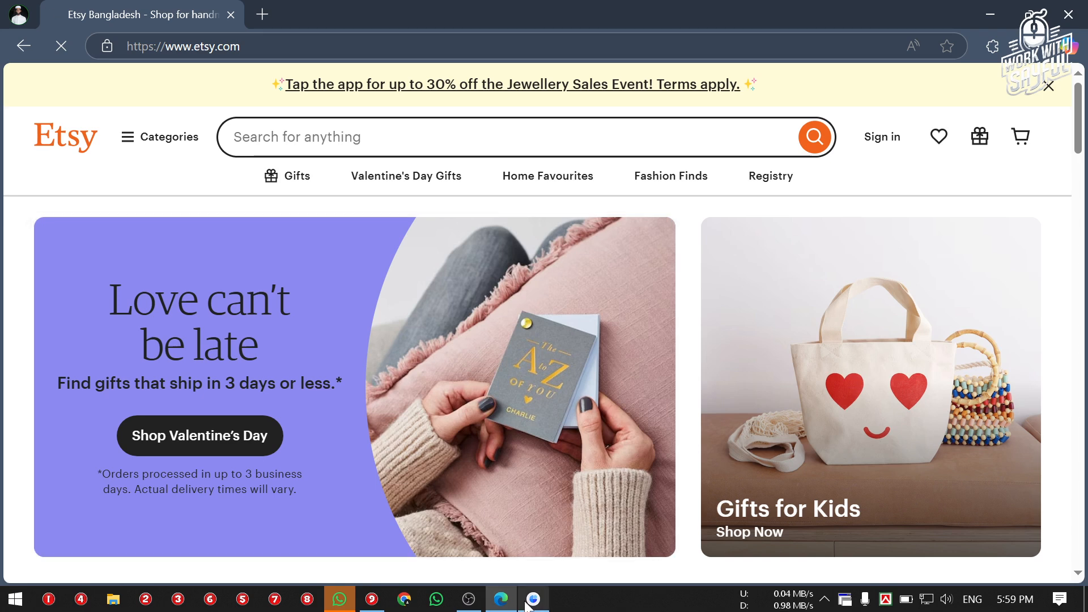
Return to UHRS, mark step 3/8 as working and attach a screenshot of the Etsy home page.
{"action": "left_click", "coordinate": [533, 599]}
{"action": "scroll", "coordinate": [174, 367], "scroll_direction": "down", "scroll_amount": 2}
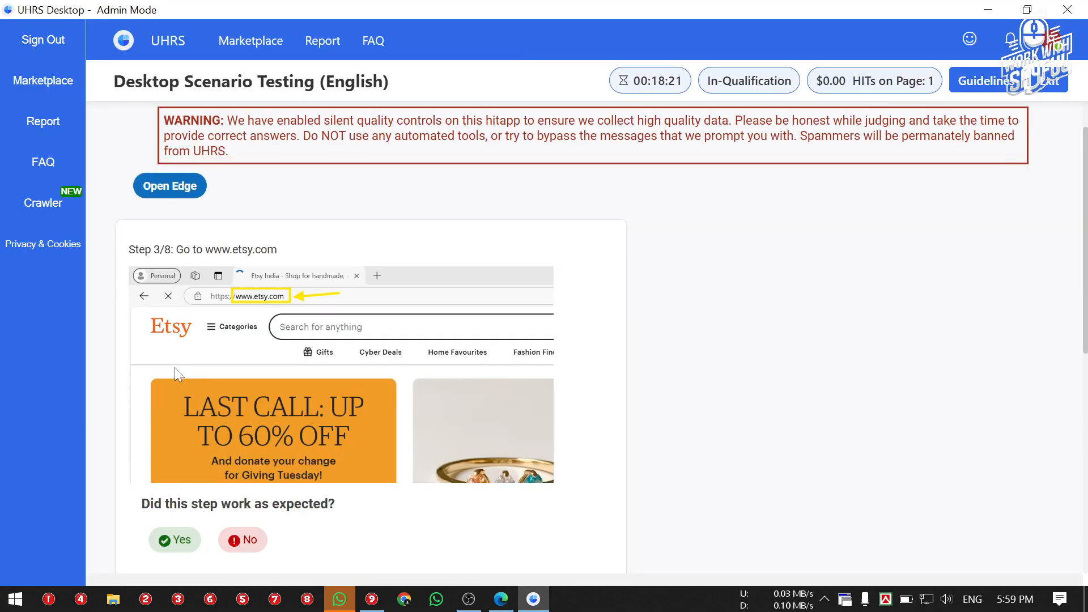
{"action": "left_click", "coordinate": [159, 519]}
{"action": "scroll", "coordinate": [192, 456], "scroll_direction": "down", "scroll_amount": 4}
{"action": "left_click", "coordinate": [192, 464]}
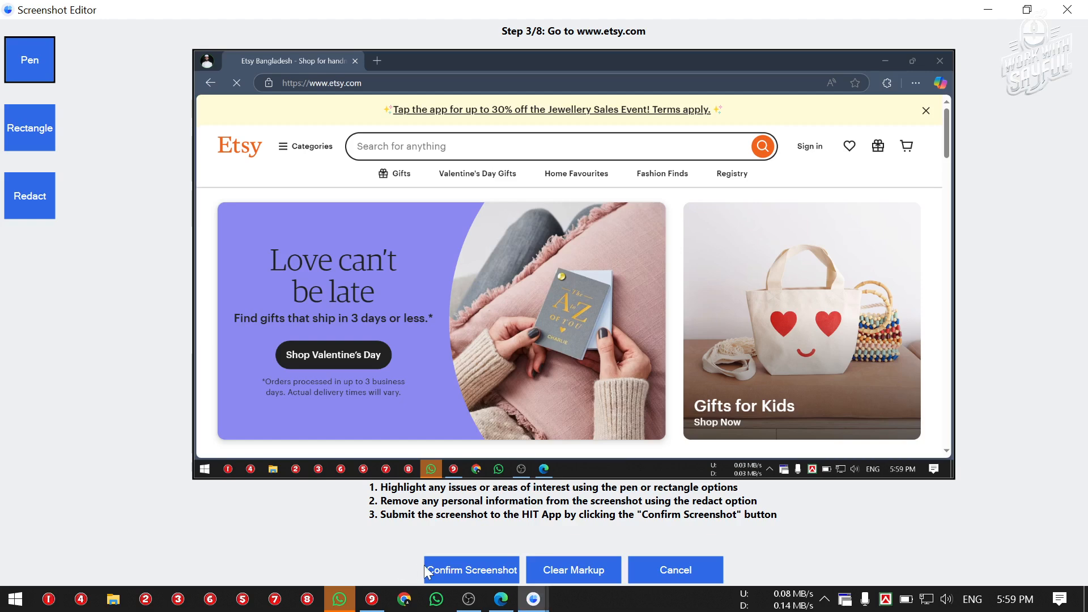
{"action": "left_click", "coordinate": [427, 571]}
Advance to step 4/8 in UHRS and open Etsy's Valentine's Day Gifts category in Edge.
{"action": "left_click", "coordinate": [237, 528]}
{"action": "scroll", "coordinate": [372, 397], "scroll_direction": "up", "scroll_amount": 5}
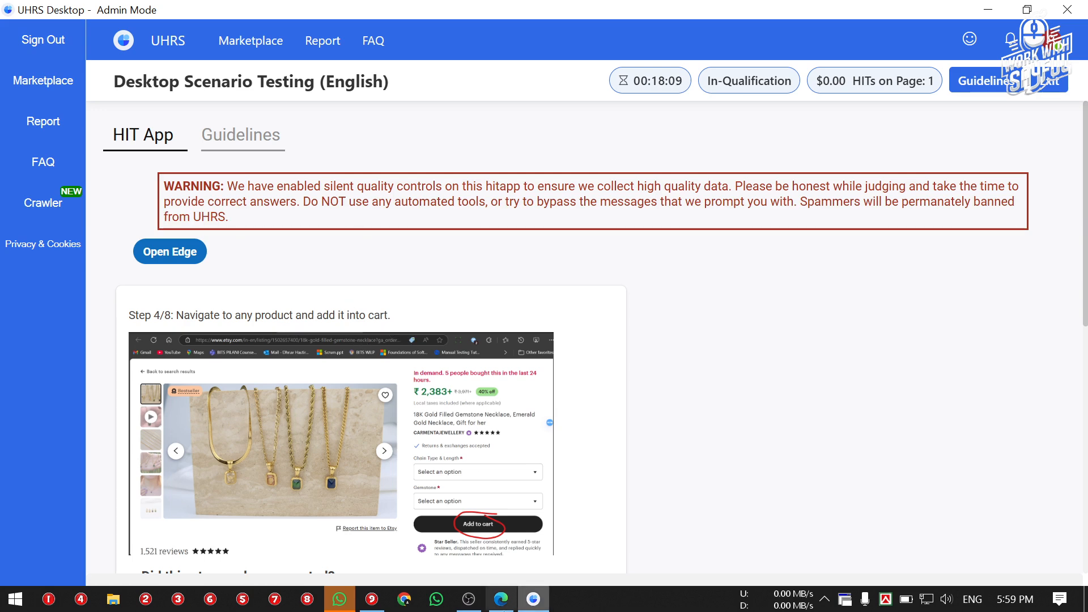
{"action": "left_click", "coordinate": [501, 598]}
{"action": "scroll", "coordinate": [522, 357], "scroll_direction": "down", "scroll_amount": 3}
{"action": "scroll", "coordinate": [263, 418], "scroll_direction": "up", "scroll_amount": 2}
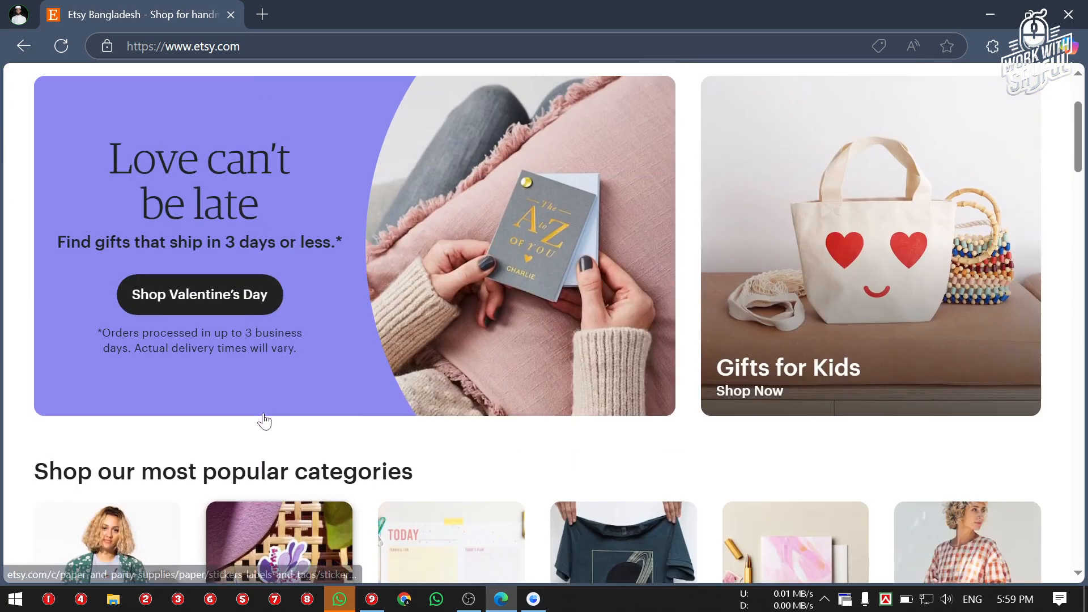
{"action": "scroll", "coordinate": [313, 409], "scroll_direction": "down", "scroll_amount": 6}
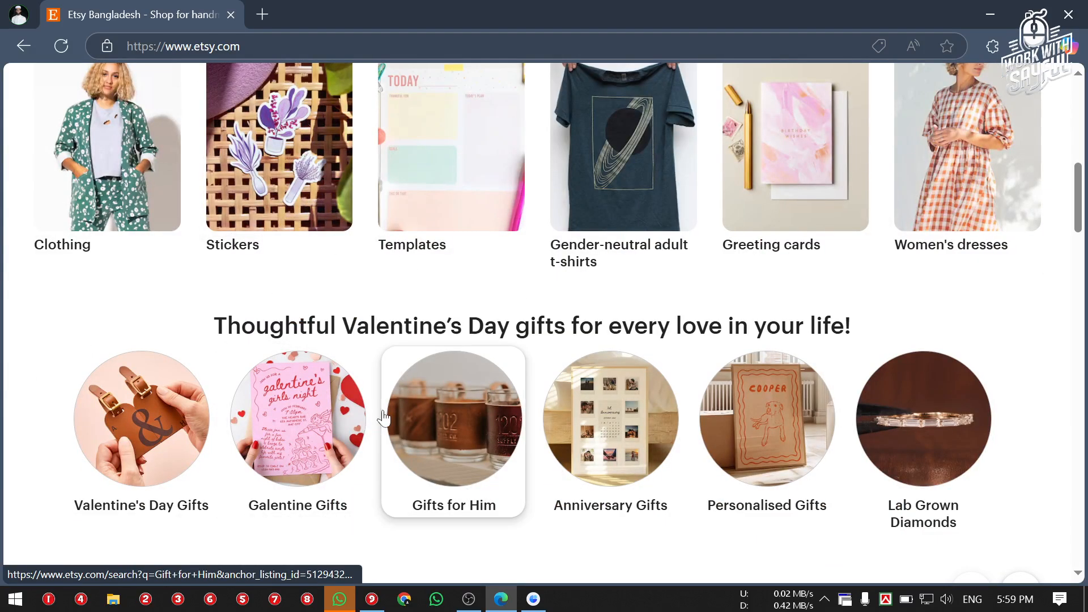
{"action": "left_click", "coordinate": [136, 422]}
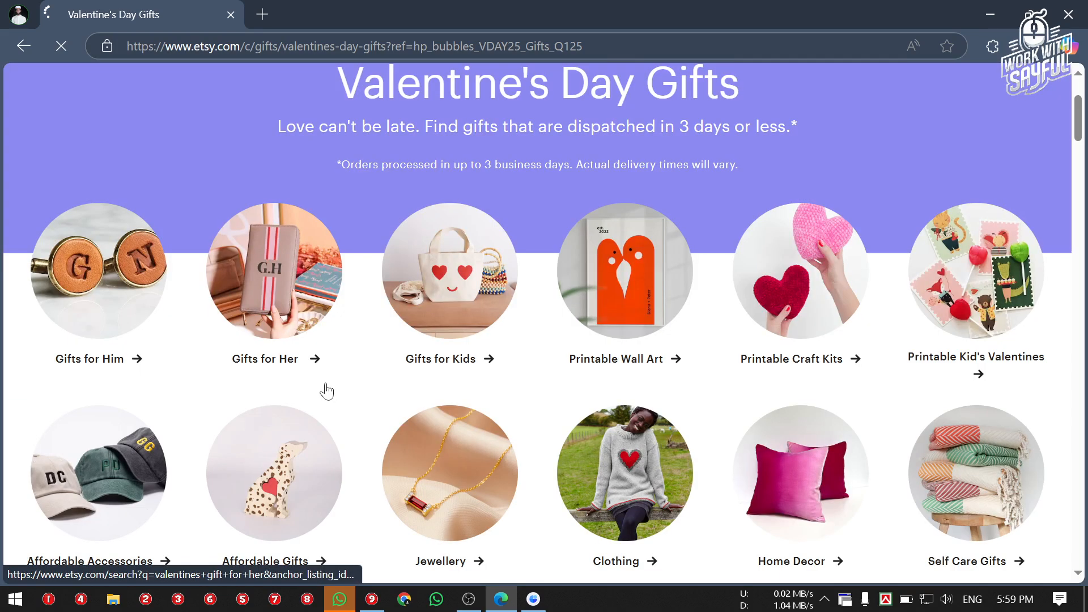
Open the Home Decor gifts and the product page of the deep hot pink and rose pink velvet pillow cover.
{"action": "scroll", "coordinate": [326, 391], "scroll_direction": "down", "scroll_amount": 5}
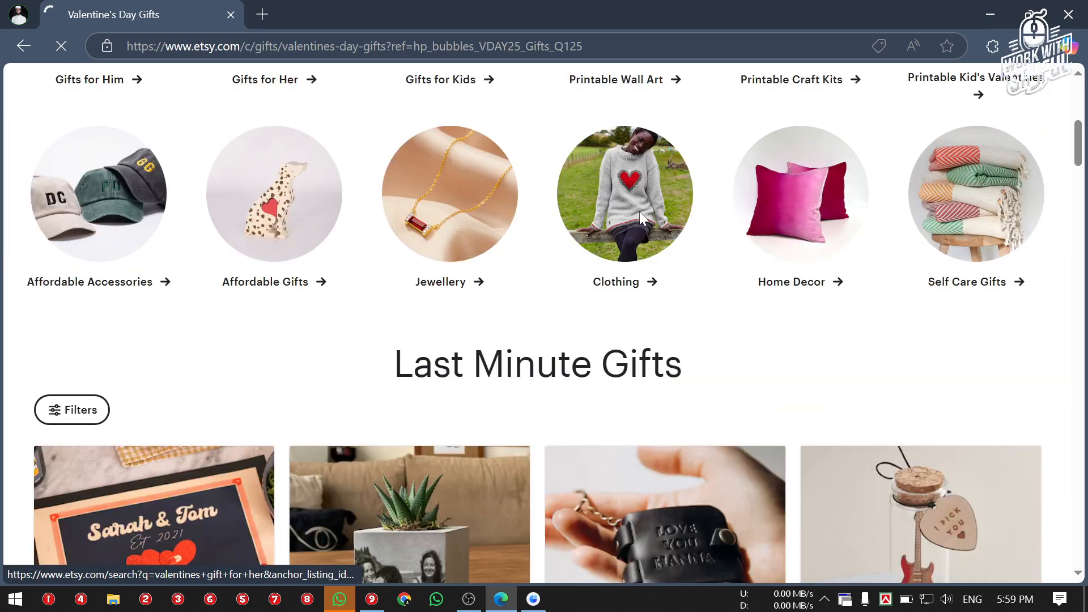
{"action": "scroll", "coordinate": [268, 208], "scroll_direction": "up", "scroll_amount": 3}
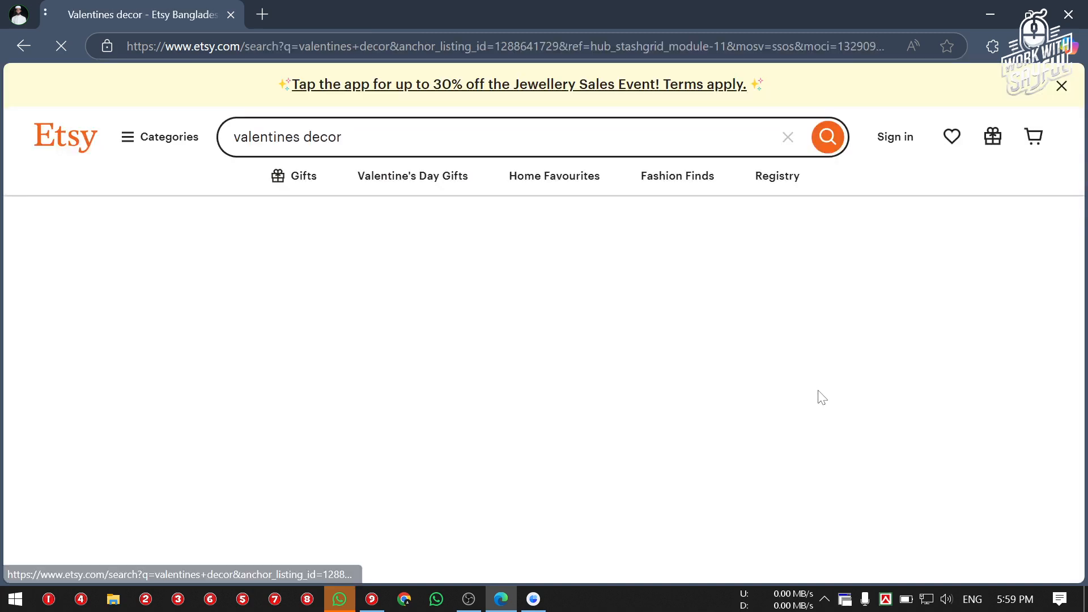
{"action": "scroll", "coordinate": [217, 272], "scroll_direction": "down", "scroll_amount": 2}
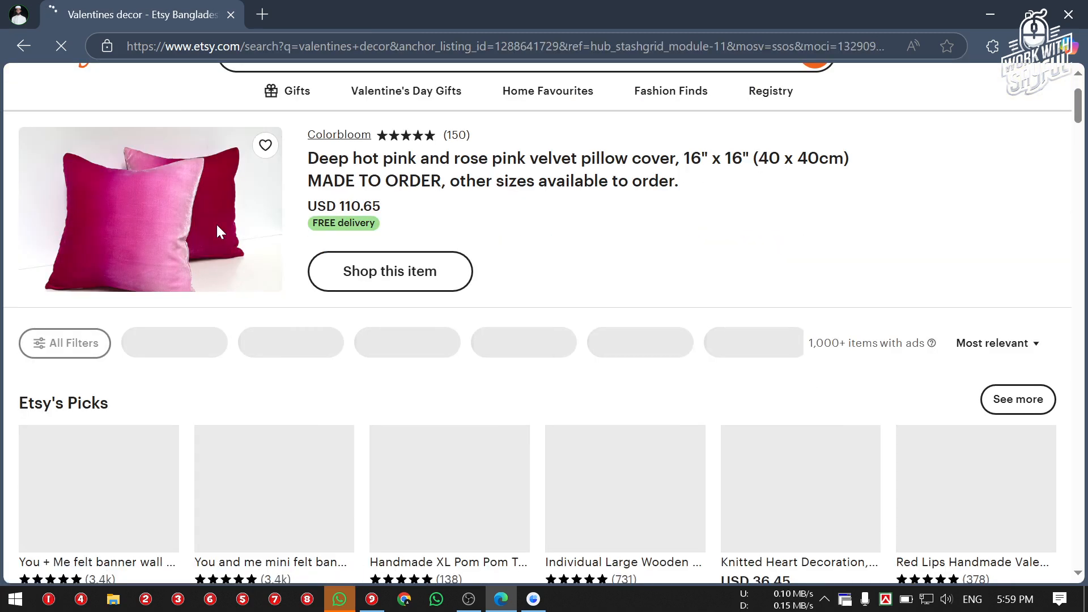
{"action": "left_click", "coordinate": [651, 245]}
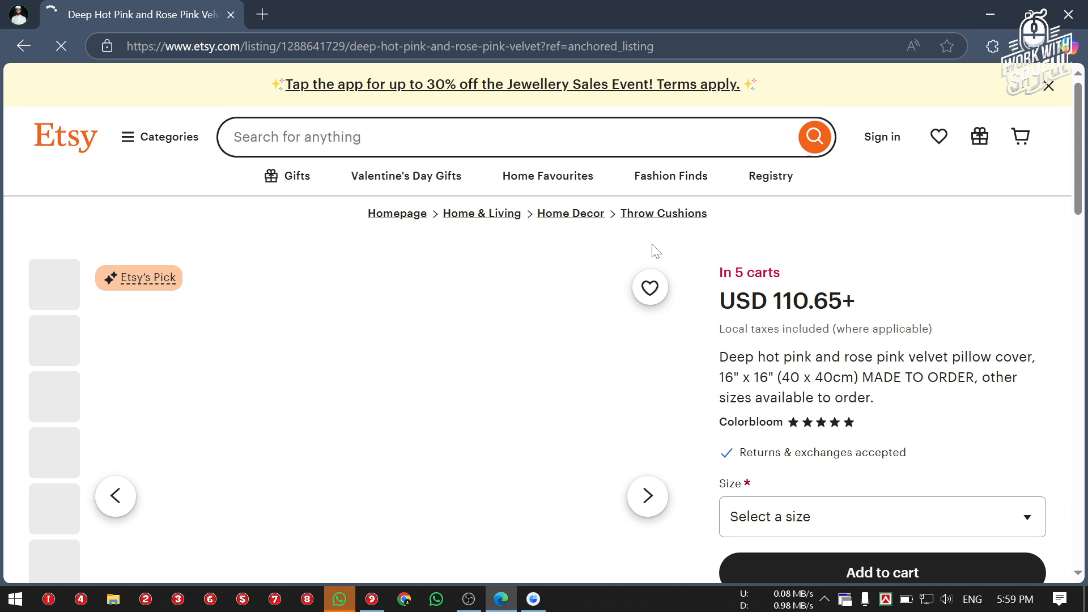
{"action": "scroll", "coordinate": [894, 446], "scroll_direction": "down", "scroll_amount": 1}
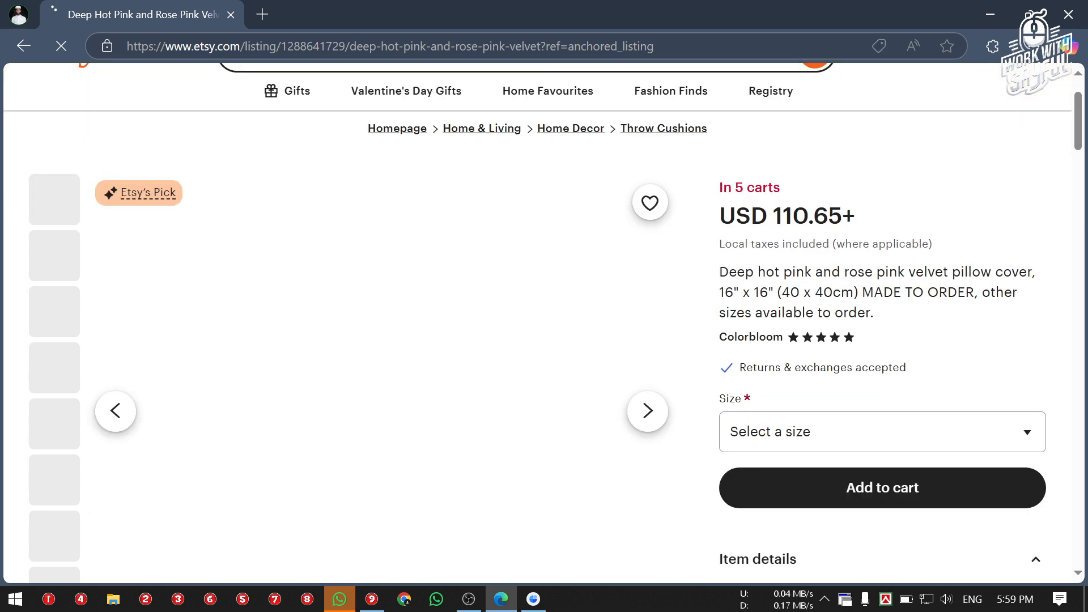
Mark step 4/8 as working in UHRS and attach a product page screenshot with the size and Add to cart area circled in red pen.
{"action": "left_click", "coordinate": [533, 599]}
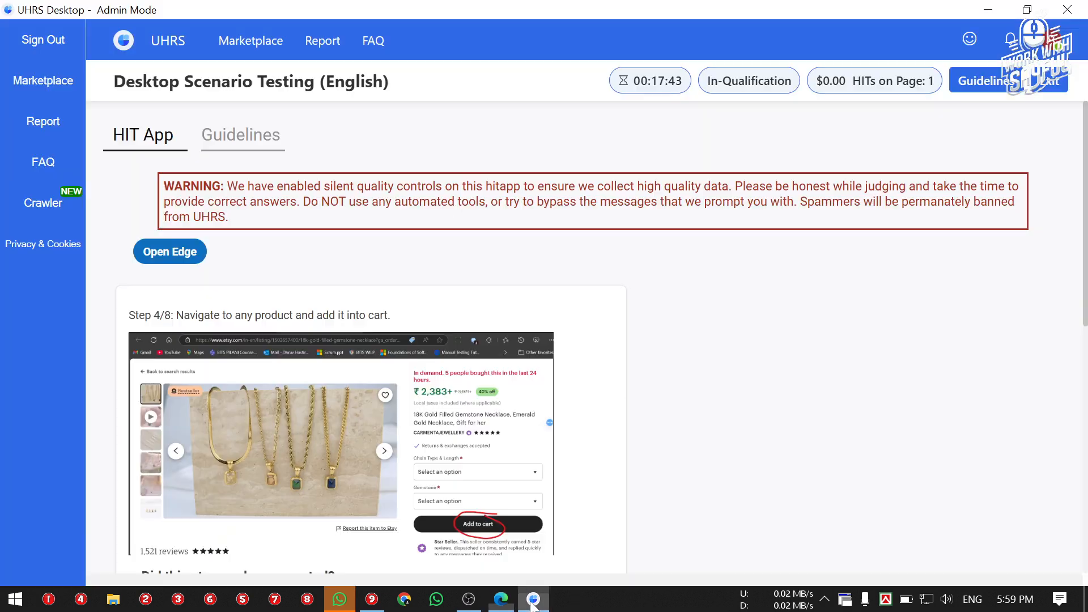
{"action": "scroll", "coordinate": [334, 434], "scroll_direction": "down", "scroll_amount": 4}
{"action": "scroll", "coordinate": [258, 427], "scroll_direction": "down", "scroll_amount": 2}
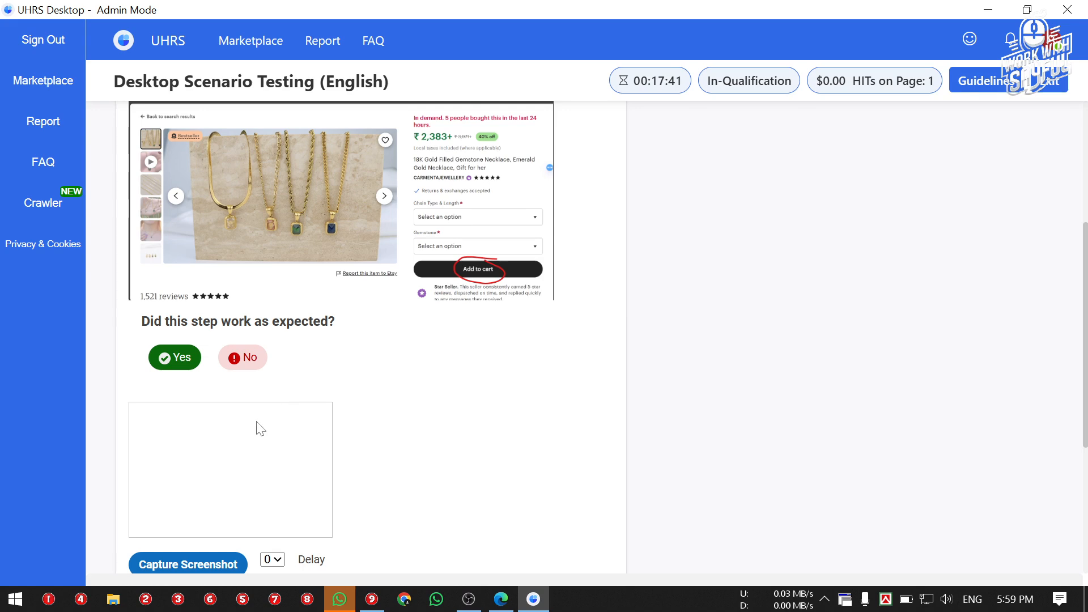
{"action": "scroll", "coordinate": [225, 461], "scroll_direction": "down", "scroll_amount": 3}
{"action": "left_click", "coordinate": [182, 395]}
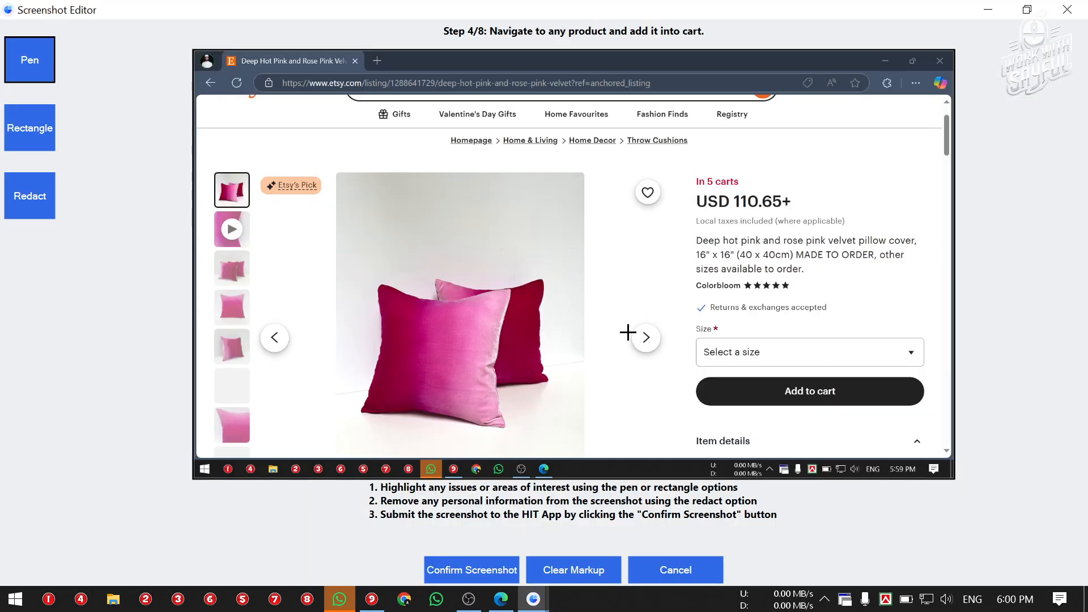
{"action": "left_click_drag", "start_coordinate": [646, 314], "coordinate": [951, 265]}
{"action": "mouse_move", "coordinate": [688, 291]}
{"action": "left_mouse_down"}
{"action": "mouse_move", "coordinate": [805, 269]}
{"action": "mouse_move", "coordinate": [682, 334]}
{"action": "mouse_move", "coordinate": [697, 291]}
{"action": "left_mouse_up"}
{"action": "left_click", "coordinate": [487, 569]}
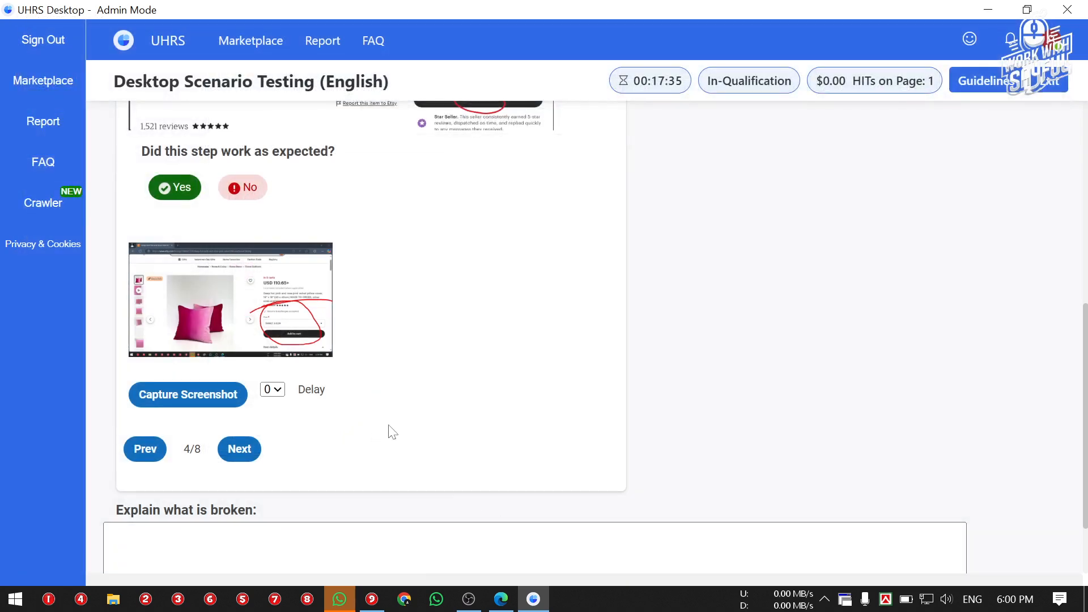
Advance to step 5/8 and read its instruction about going to the cart page.
{"action": "left_click", "coordinate": [238, 449]}
{"action": "scroll", "coordinate": [316, 417], "scroll_direction": "up", "scroll_amount": 6}
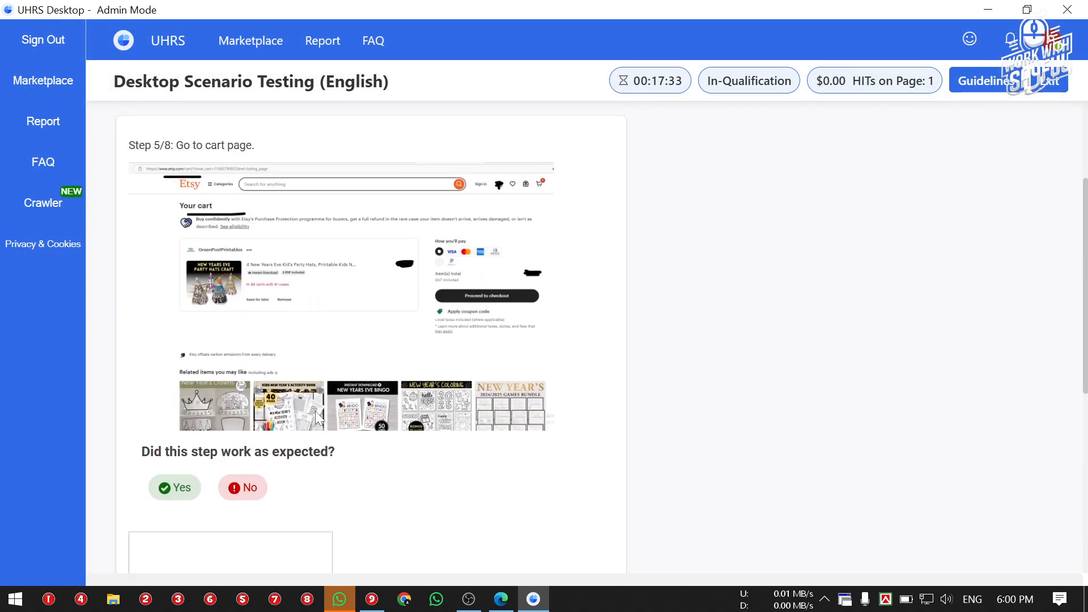
{"action": "left_click_drag", "start_coordinate": [202, 230], "coordinate": [320, 233]}
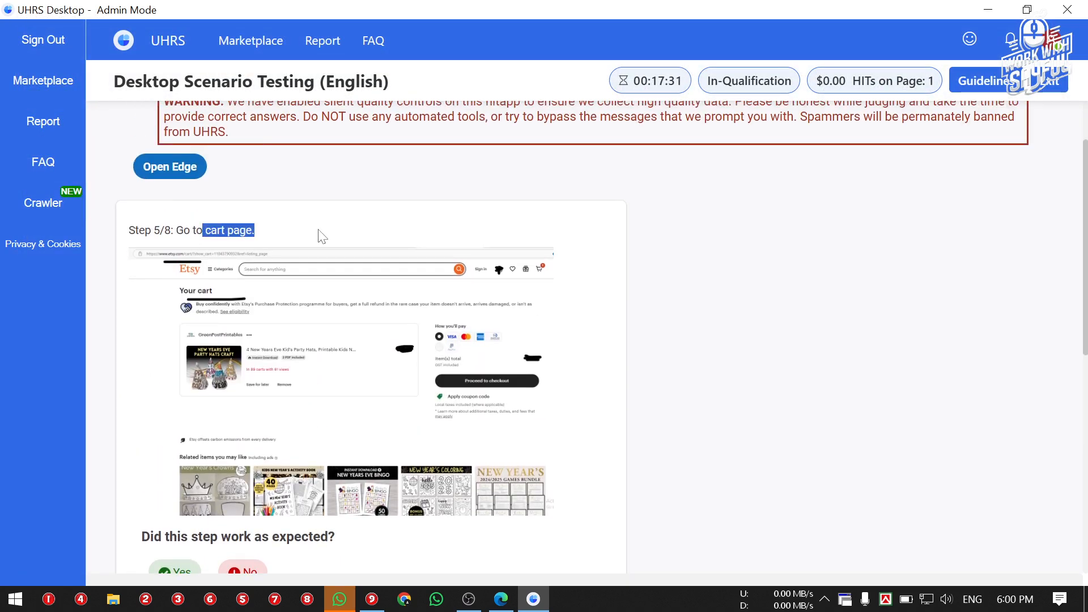
{"action": "left_click", "coordinate": [322, 288]}
Add the velvet pillow cover in size 22" x 22" inches to the Etsy cart in Edge and open the cart page.
{"action": "left_click", "coordinate": [500, 599]}
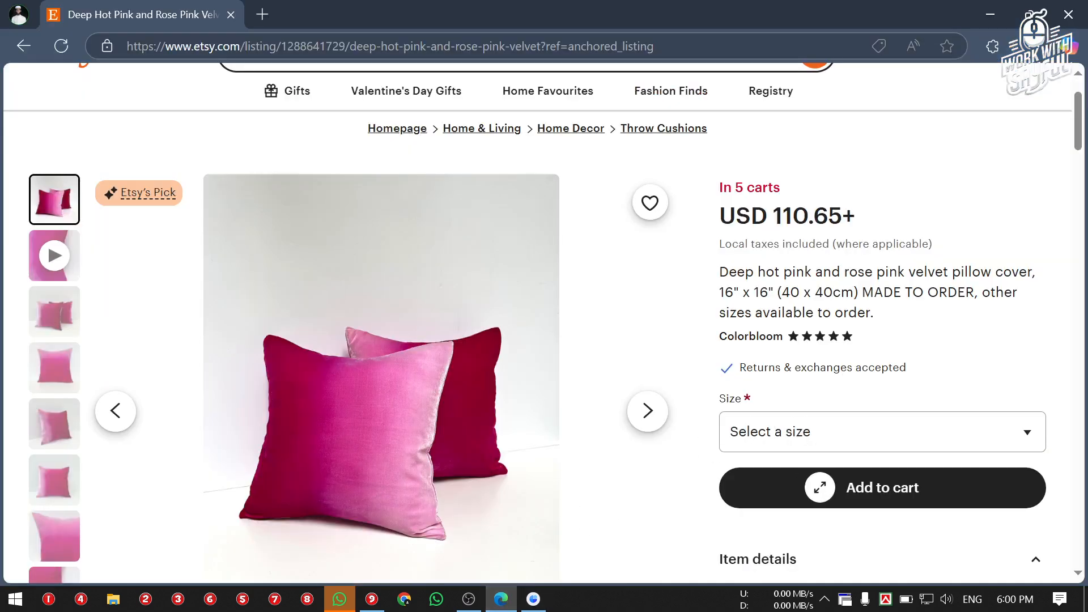
{"action": "left_click", "coordinate": [820, 487]}
{"action": "left_click", "coordinate": [971, 325]}
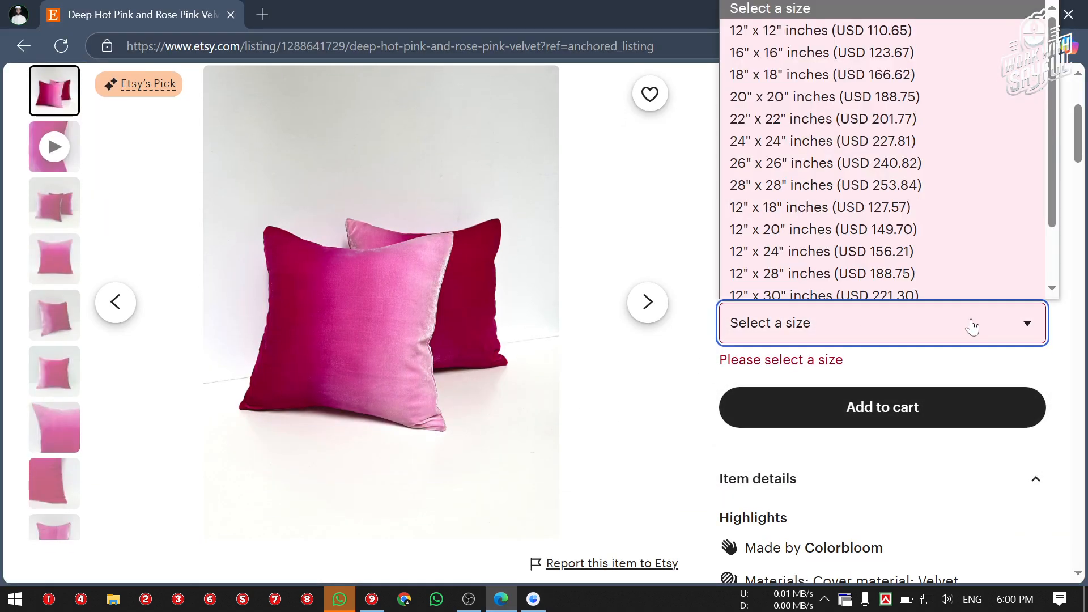
{"action": "left_click", "coordinate": [864, 113]}
{"action": "left_click", "coordinate": [842, 383]}
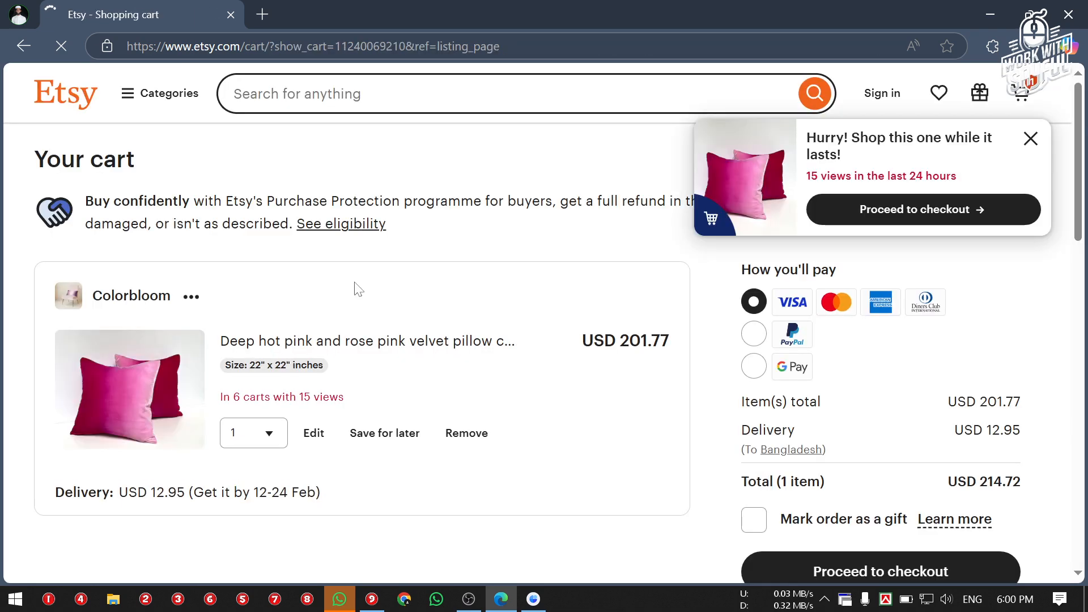
{"action": "left_click", "coordinate": [1029, 138]}
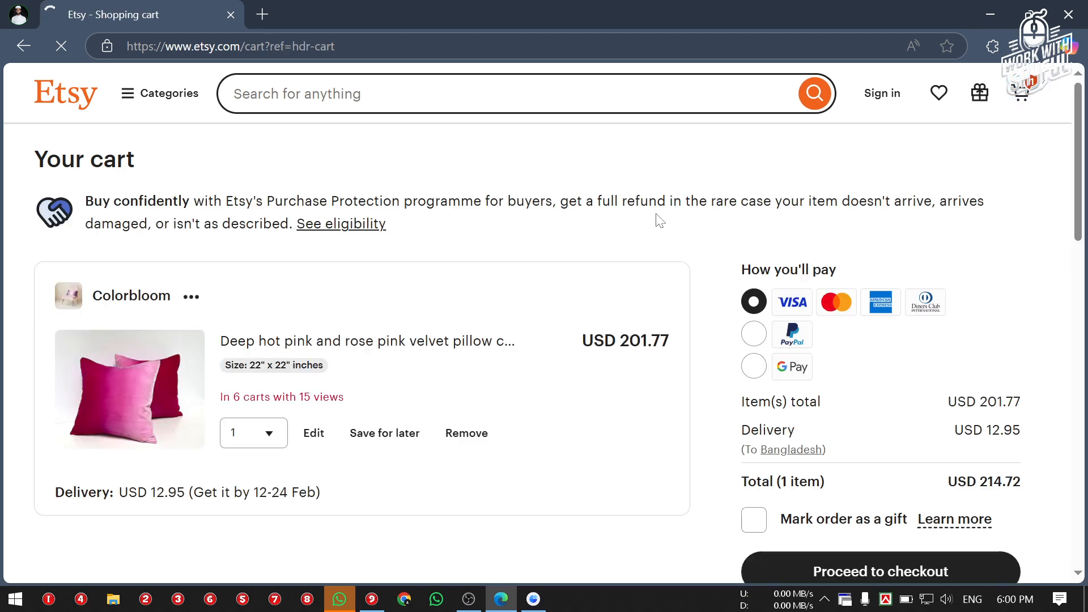
{"action": "scroll", "coordinate": [517, 309], "scroll_direction": "down", "scroll_amount": 1}
Mark step 5/8 as working in UHRS and attach an Etsy cart page screenshot with the pillow cover item circled in red pen.
{"action": "left_click", "coordinate": [533, 599]}
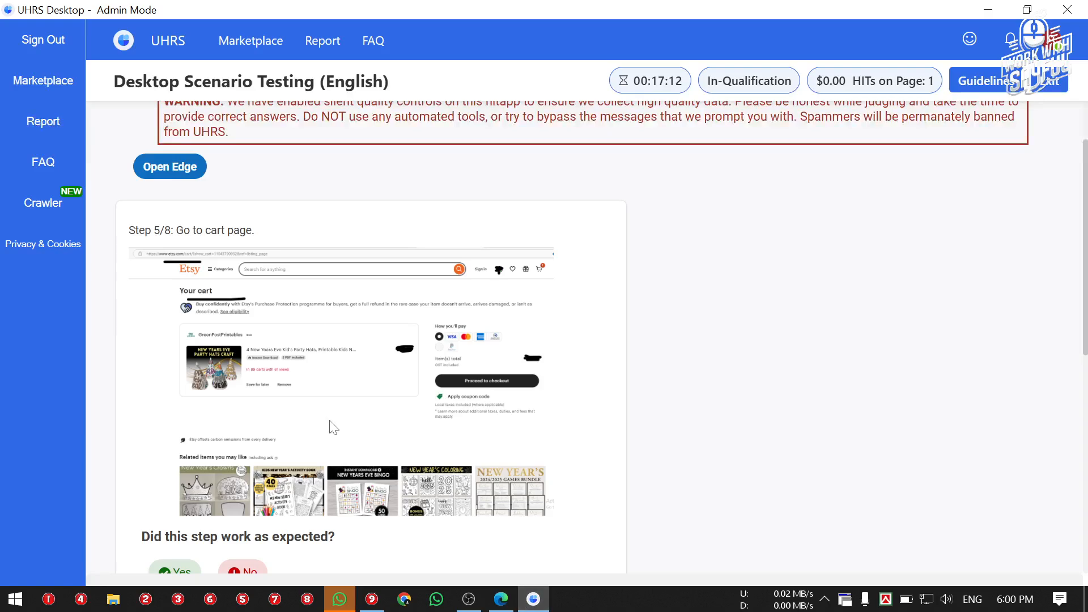
{"action": "scroll", "coordinate": [250, 425], "scroll_direction": "down", "scroll_amount": 4}
{"action": "left_click", "coordinate": [169, 315]}
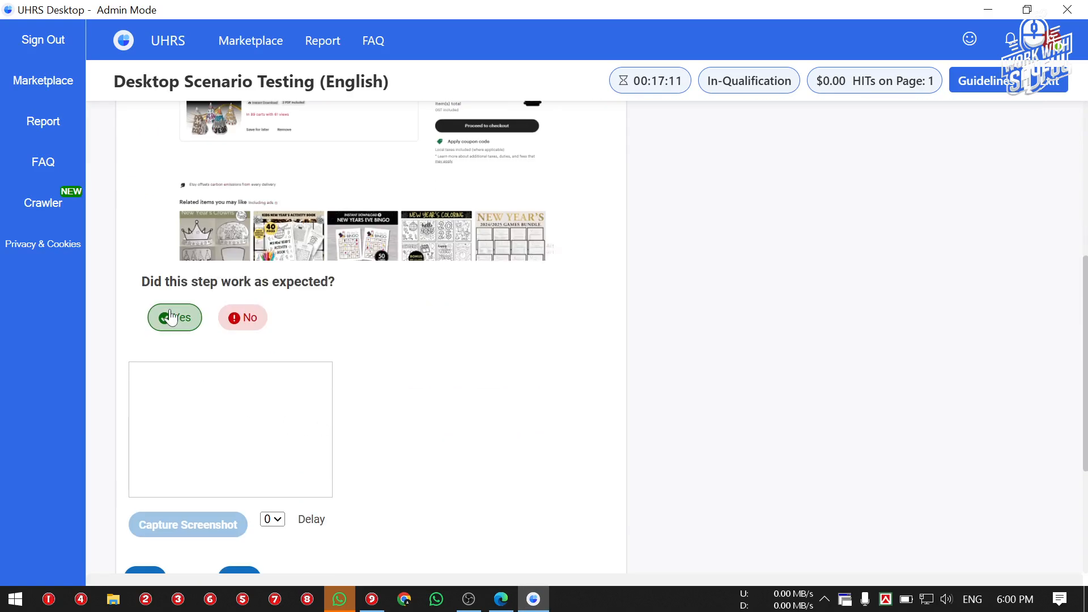
{"action": "scroll", "coordinate": [312, 365], "scroll_direction": "down", "scroll_amount": 3}
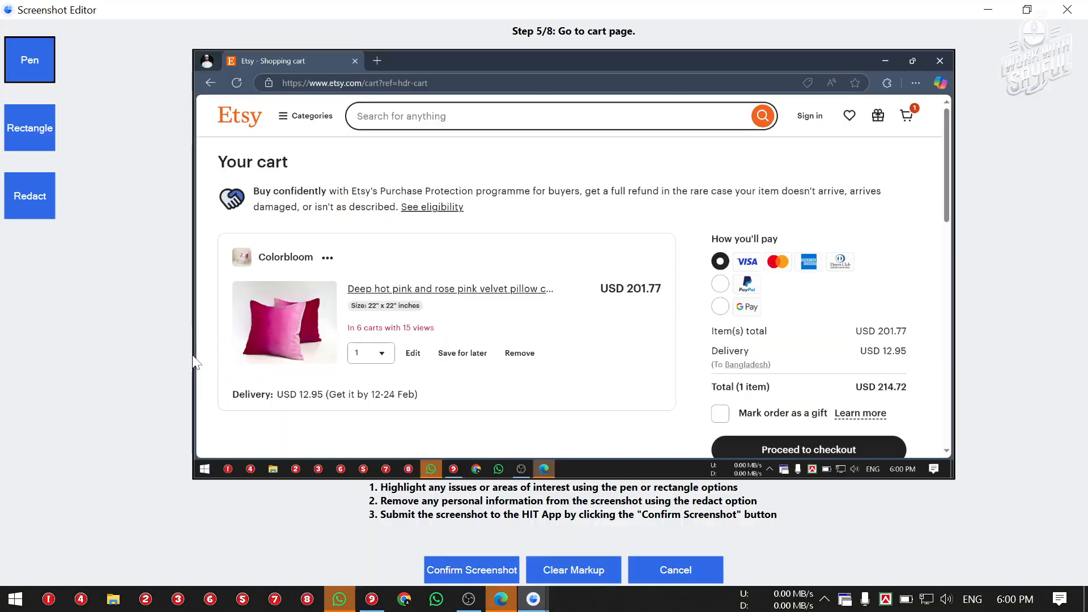
{"action": "mouse_move", "coordinate": [200, 339]}
{"action": "left_mouse_down"}
{"action": "mouse_move", "coordinate": [501, 309]}
{"action": "mouse_move", "coordinate": [217, 260]}
{"action": "left_mouse_up"}
{"action": "left_click", "coordinate": [470, 569]}
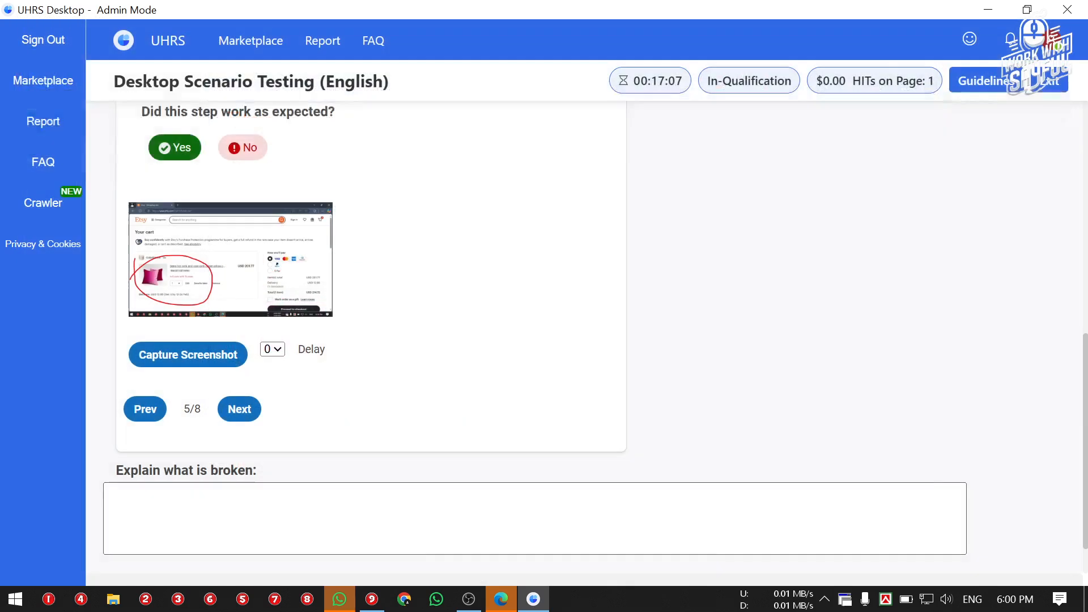
Advance to step 6/8 and read its instruction about the 'Apply Coupon' flyout appearing automatically.
{"action": "scroll", "coordinate": [350, 379], "scroll_direction": "down", "scroll_amount": 1}
{"action": "left_click", "coordinate": [235, 369]}
{"action": "scroll", "coordinate": [381, 376], "scroll_direction": "up", "scroll_amount": 6}
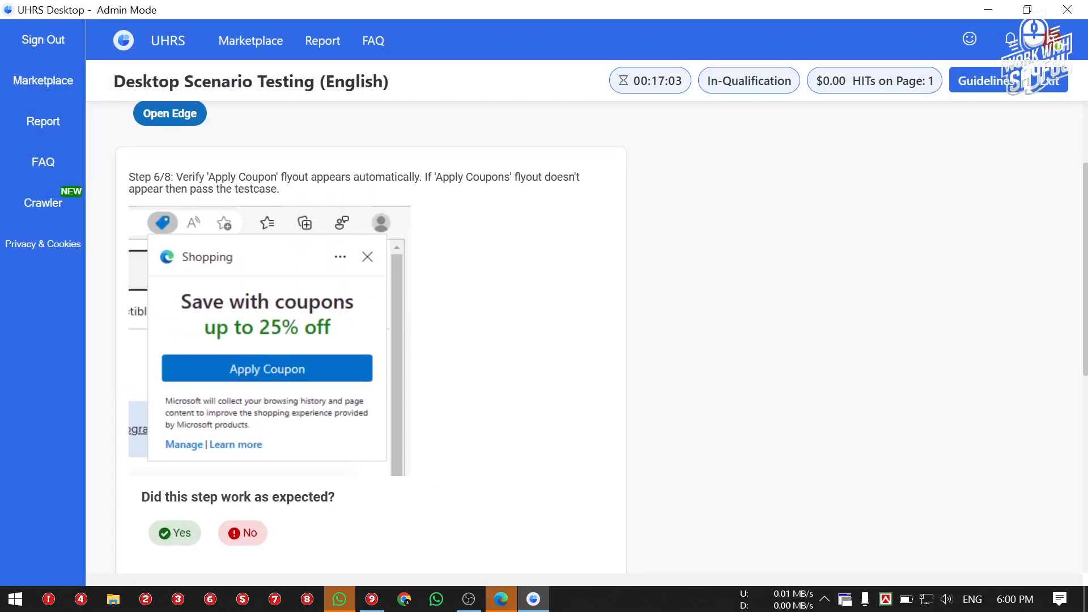
{"action": "left_click_drag", "start_coordinate": [286, 177], "coordinate": [345, 177]}
{"action": "left_click", "coordinate": [345, 177]}
{"action": "left_click_drag", "start_coordinate": [422, 178], "coordinate": [350, 178]}
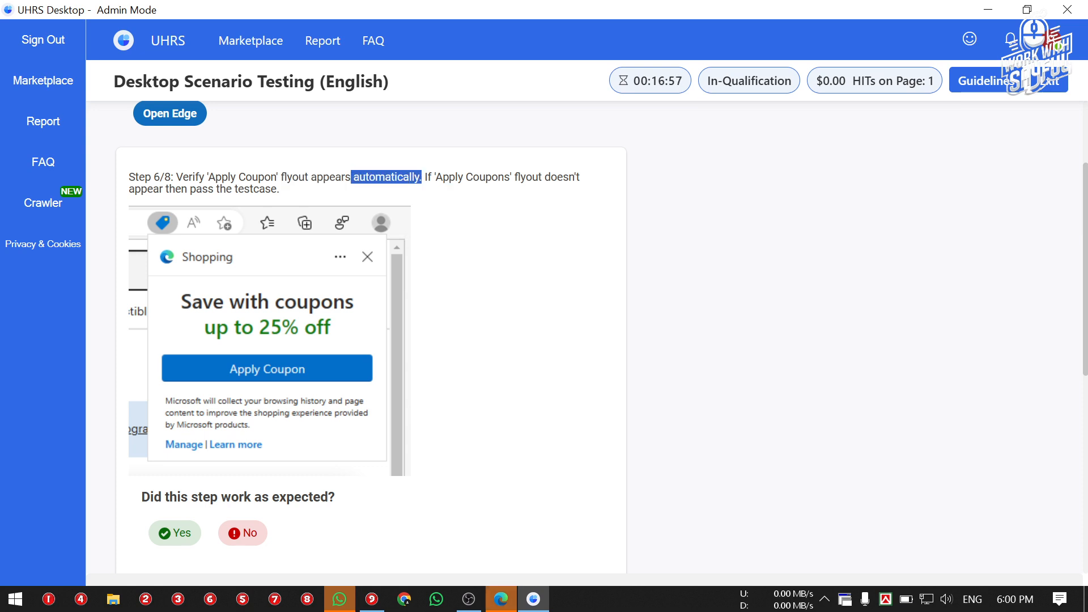
{"action": "left_click", "coordinate": [350, 177]}
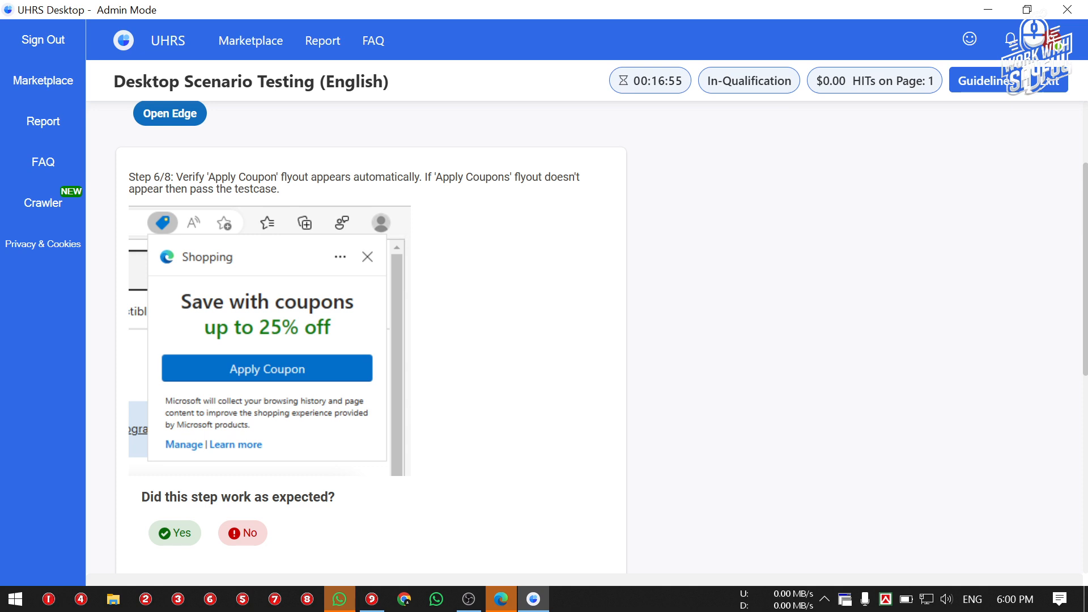
{"action": "left_click_drag", "start_coordinate": [454, 178], "coordinate": [527, 177]}
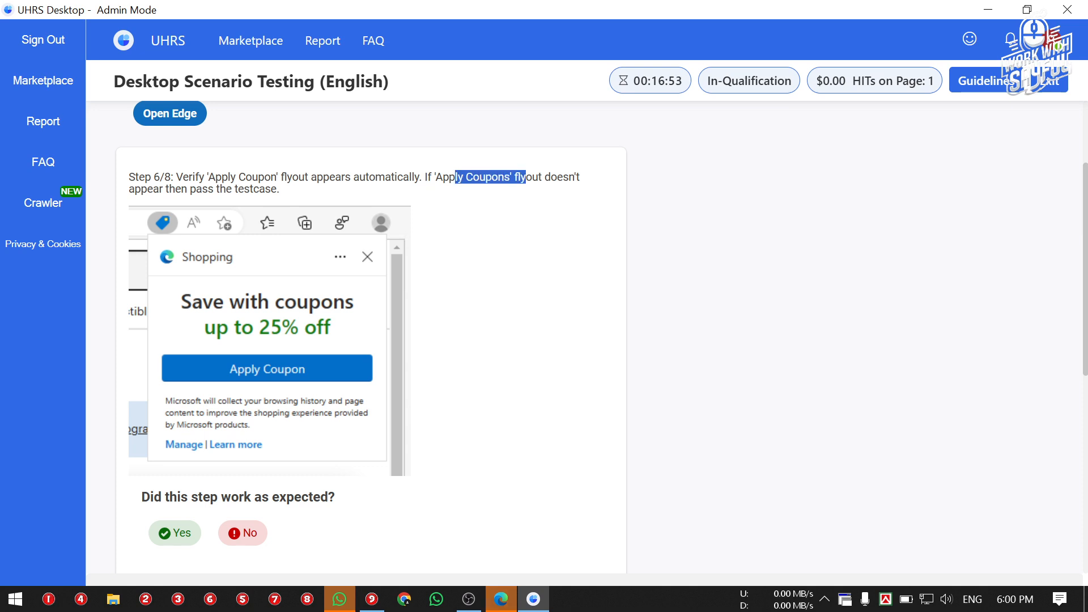
{"action": "left_click", "coordinate": [527, 177]}
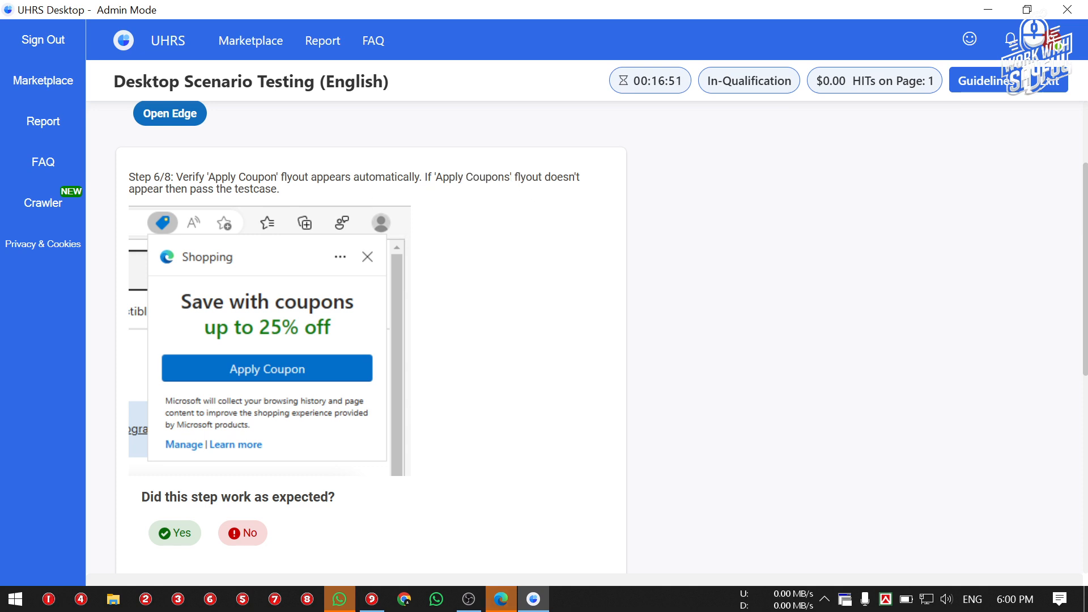
{"action": "left_click_drag", "start_coordinate": [195, 189], "coordinate": [321, 198]}
{"action": "left_click", "coordinate": [328, 198]}
{"action": "scroll", "coordinate": [401, 232], "scroll_direction": "down", "scroll_amount": 3}
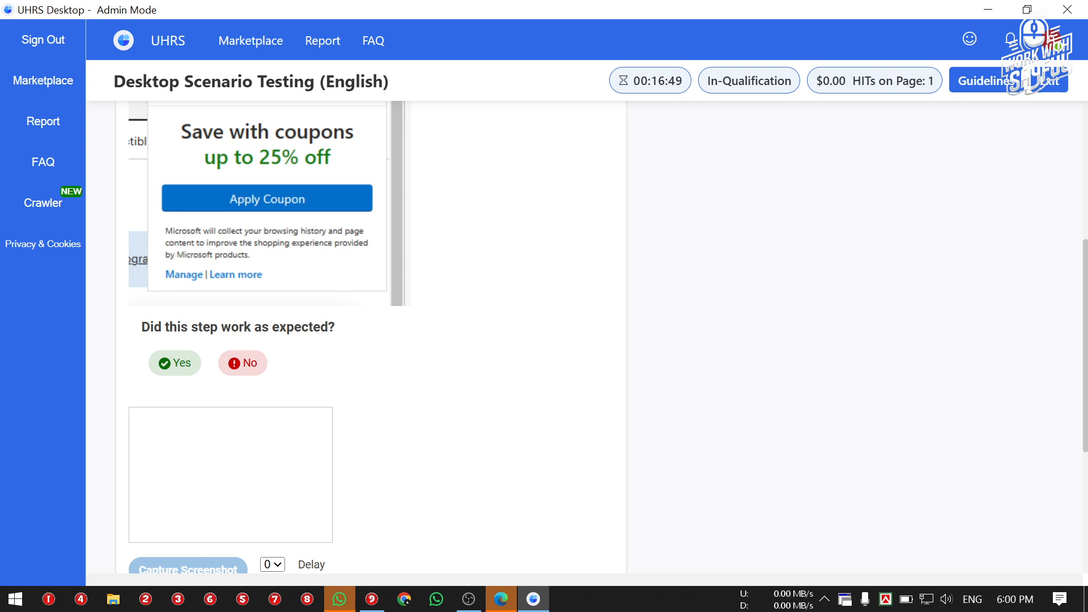
Switch to Edge and open the Microsoft Shopping insights for the Etsy cart page to check for coupons.
{"action": "left_click", "coordinate": [501, 599]}
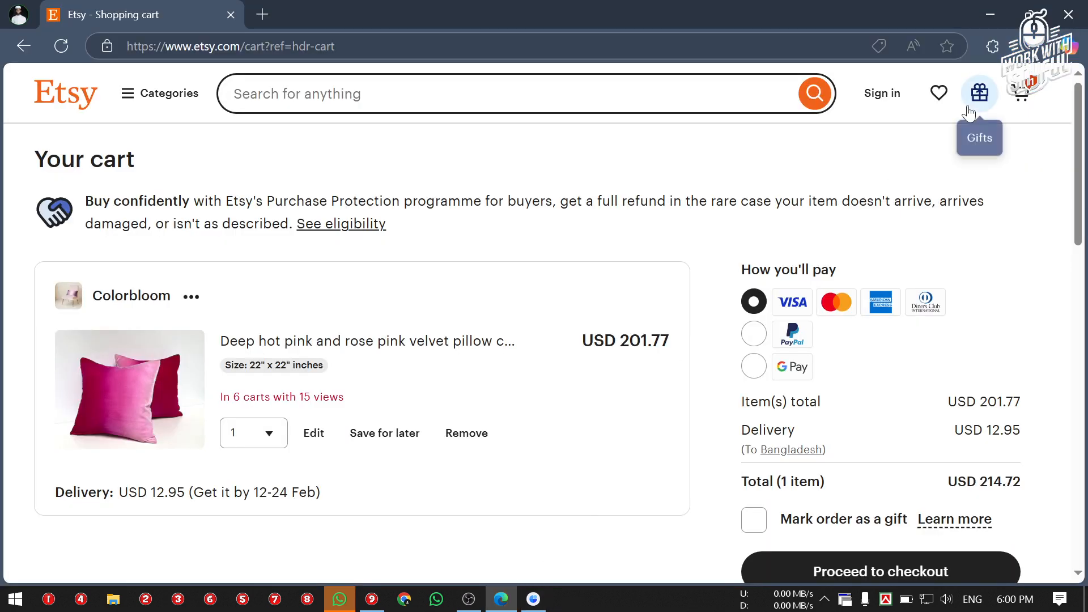
{"action": "left_click", "coordinate": [878, 47]}
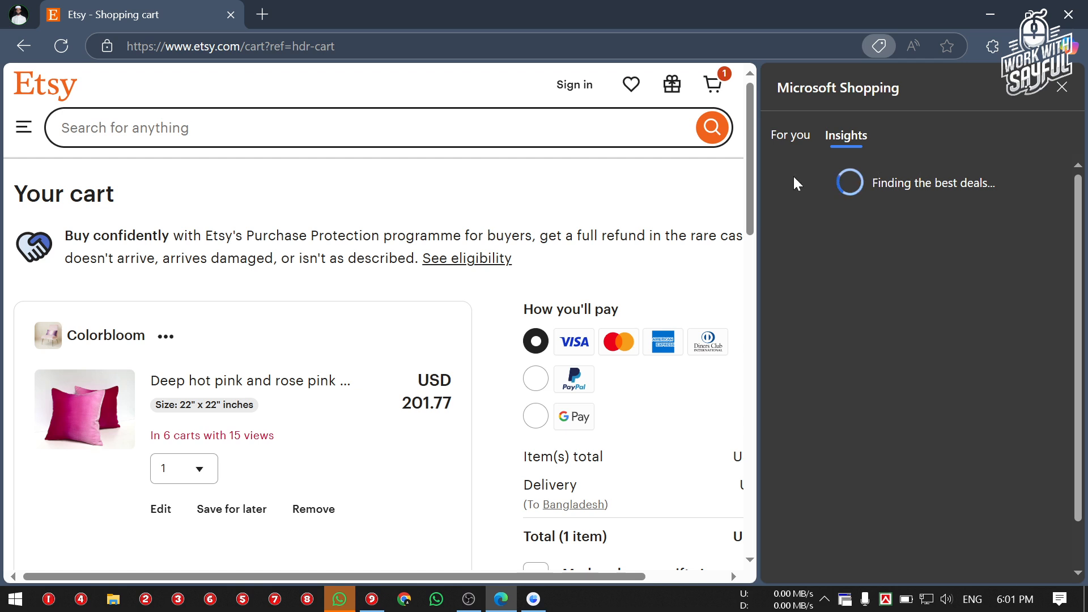
{"action": "scroll", "coordinate": [460, 250], "scroll_direction": "down", "scroll_amount": 2}
{"action": "scroll", "coordinate": [460, 249], "scroll_direction": "down", "scroll_amount": 1}
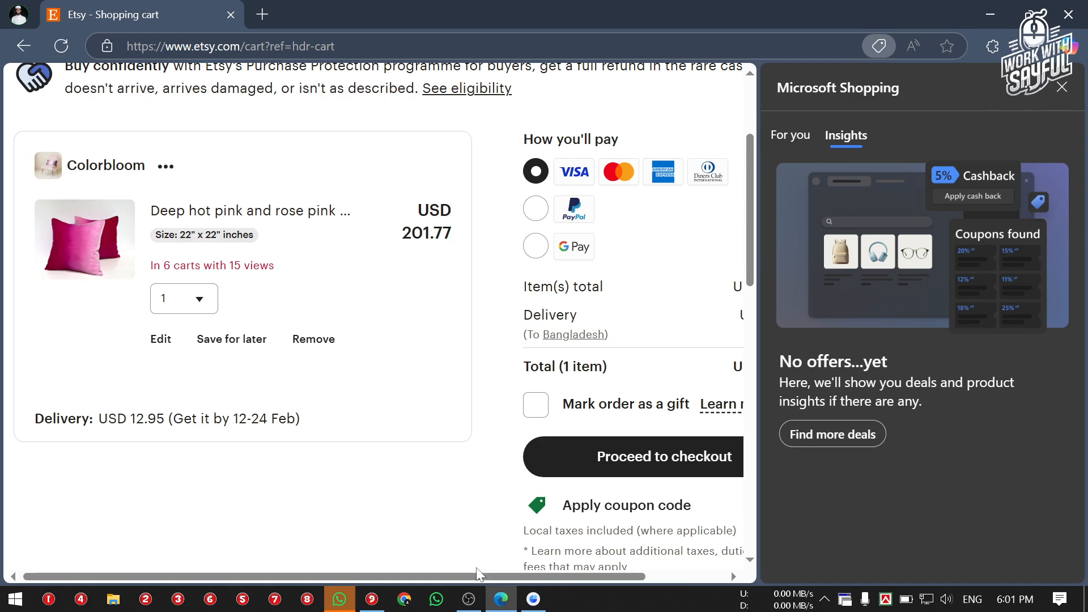
Open the Edge feedback dialog and send the diagnostic data to Microsoft.
{"action": "left_click", "coordinate": [529, 603]}
{"action": "key", "text": "alt+shift+i"}
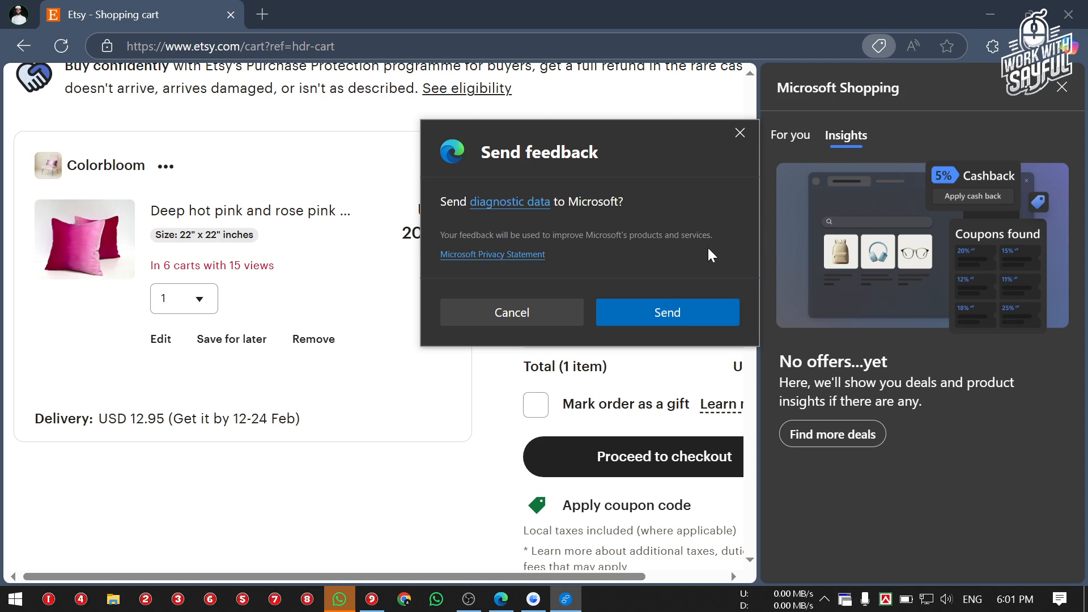
{"action": "left_click", "coordinate": [687, 306]}
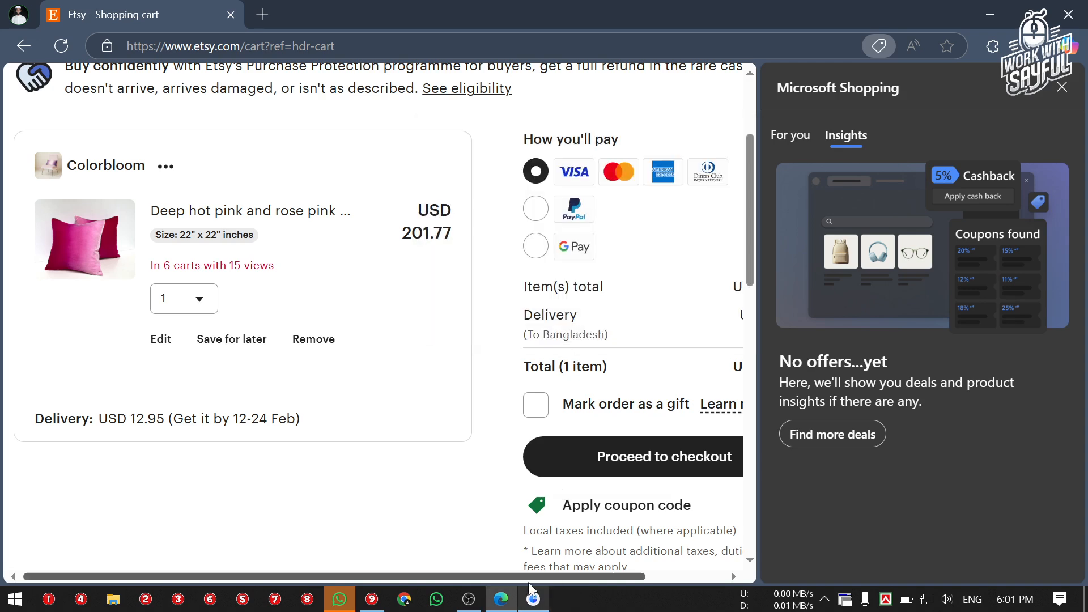
Mark step 6/8 as not working in UHRS and capture a screenshot of the cart page with Microsoft Shopping open.
{"action": "left_click", "coordinate": [533, 599]}
{"action": "left_click", "coordinate": [237, 397]}
{"action": "scroll", "coordinate": [226, 397], "scroll_direction": "down", "scroll_amount": 3}
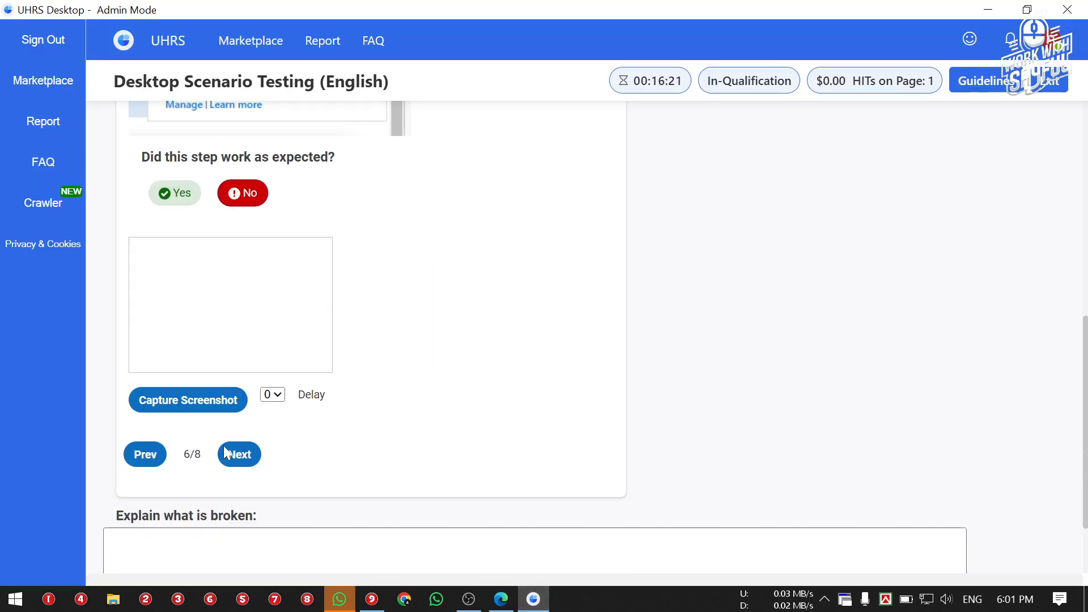
{"action": "left_click", "coordinate": [207, 405]}
{"action": "mouse_move", "coordinate": [351, 276]}
{"action": "left_mouse_down"}
{"action": "mouse_move", "coordinate": [413, 342]}
{"action": "mouse_move", "coordinate": [690, 193]}
{"action": "left_mouse_up"}
{"action": "left_click_drag", "start_coordinate": [456, 197], "coordinate": [650, 354]}
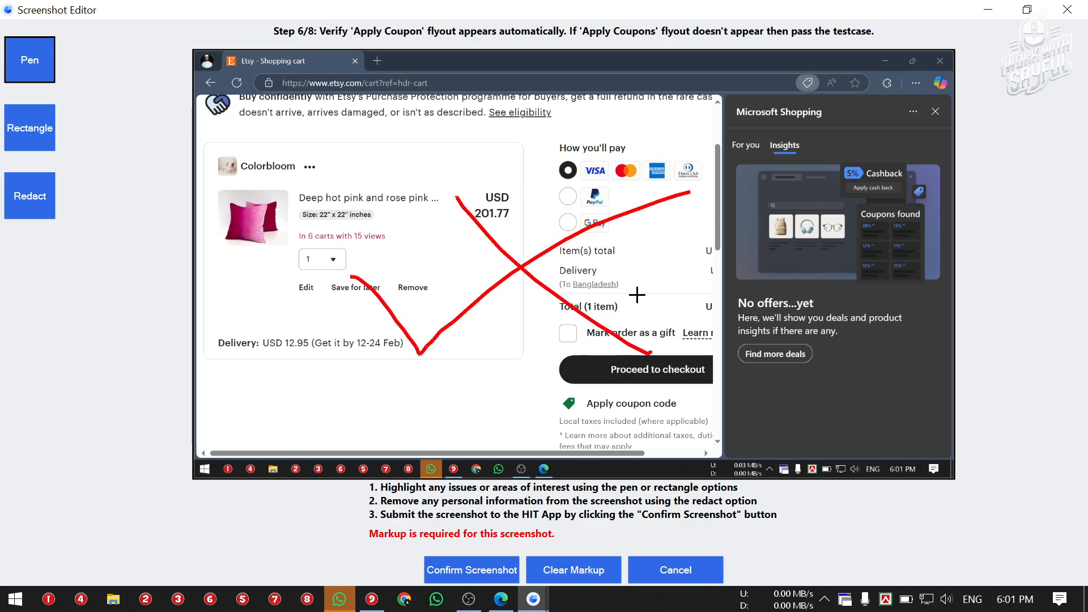
{"action": "left_click", "coordinate": [597, 578]}
Draw a red pen X across the cart area of the step 6/8 screenshot and attach it to the HIT.
{"action": "left_click_drag", "start_coordinate": [623, 180], "coordinate": [415, 332]}
{"action": "left_click_drag", "start_coordinate": [431, 225], "coordinate": [606, 354]}
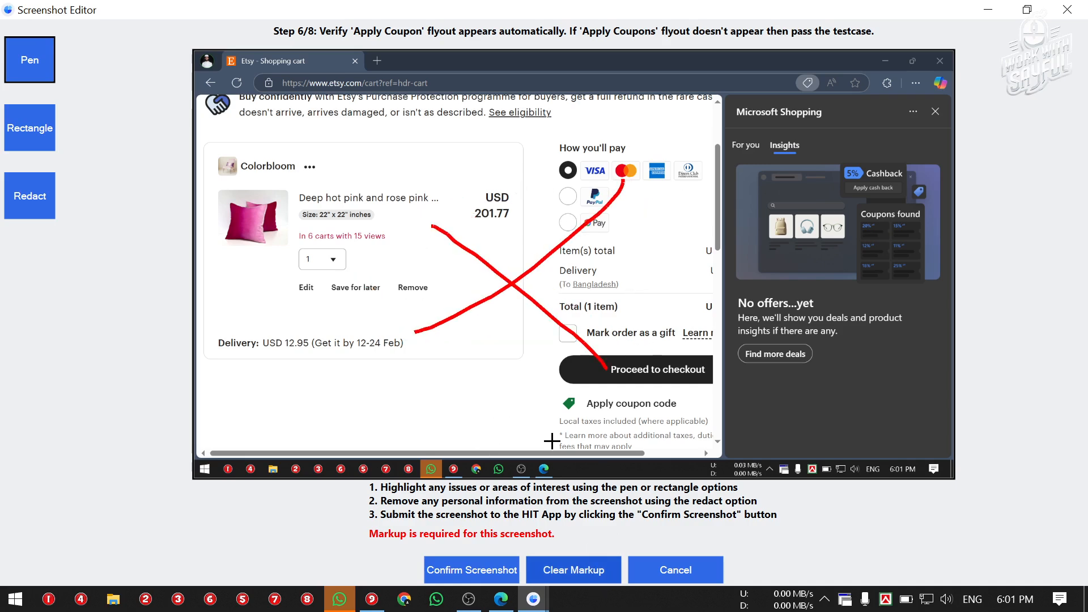
{"action": "left_click", "coordinate": [453, 575]}
Advance to step 7/8 and read its instruction about applying the coupon and verifying that coupons are tried.
{"action": "left_click", "coordinate": [240, 454]}
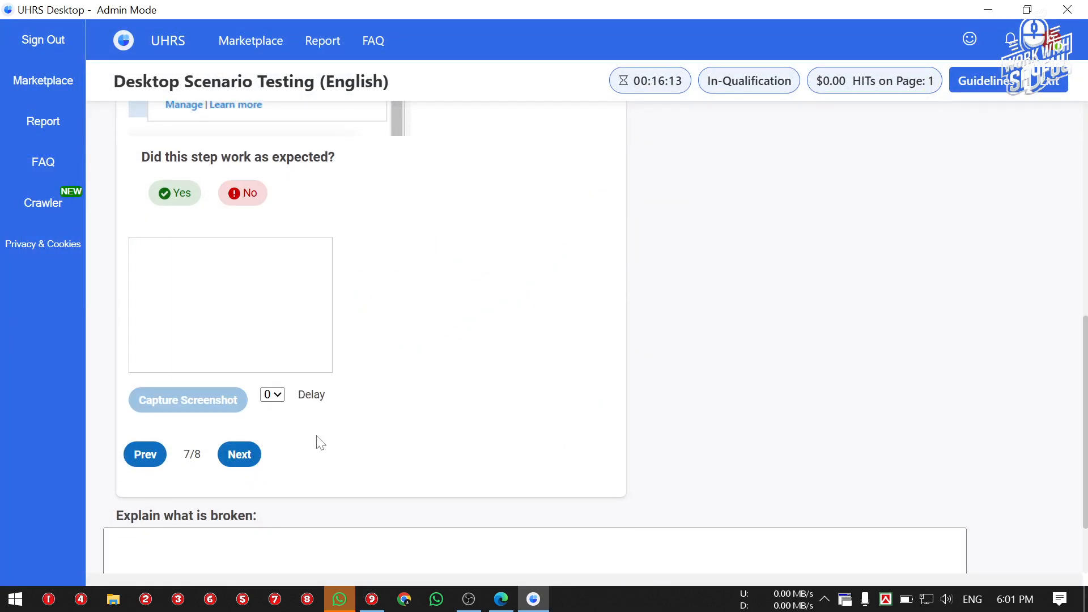
{"action": "scroll", "coordinate": [381, 413], "scroll_direction": "up", "scroll_amount": 8}
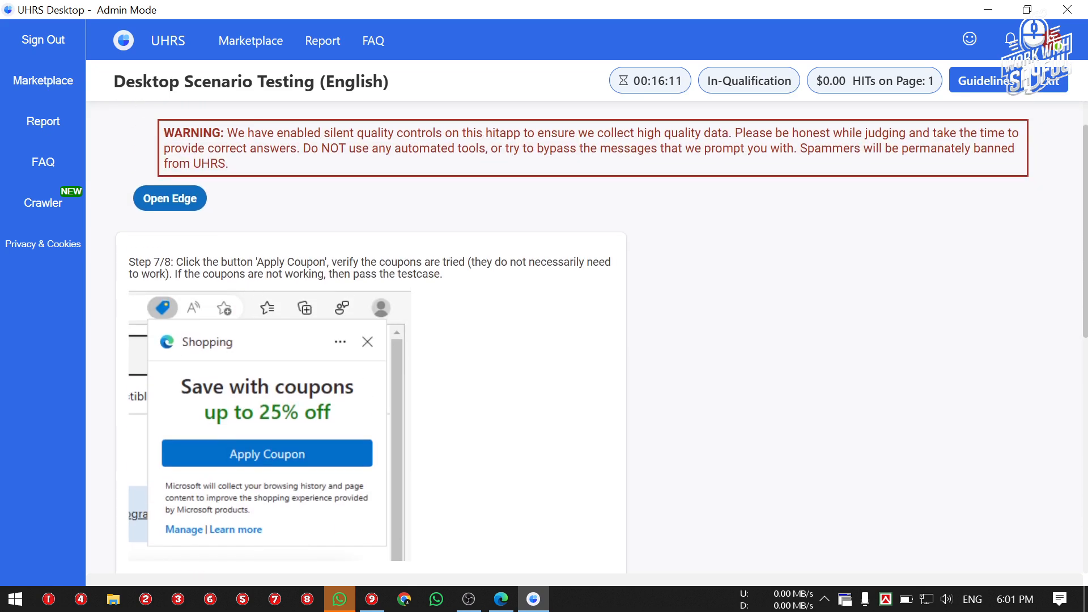
{"action": "left_click_drag", "start_coordinate": [185, 274], "coordinate": [479, 284]}
{"action": "left_click", "coordinate": [475, 292]}
Mark step 7/8 as not working and attach a cart page screenshot crossed out with a red pen X.
{"action": "scroll", "coordinate": [474, 294], "scroll_direction": "down", "scroll_amount": 5}
{"action": "left_click", "coordinate": [242, 278]}
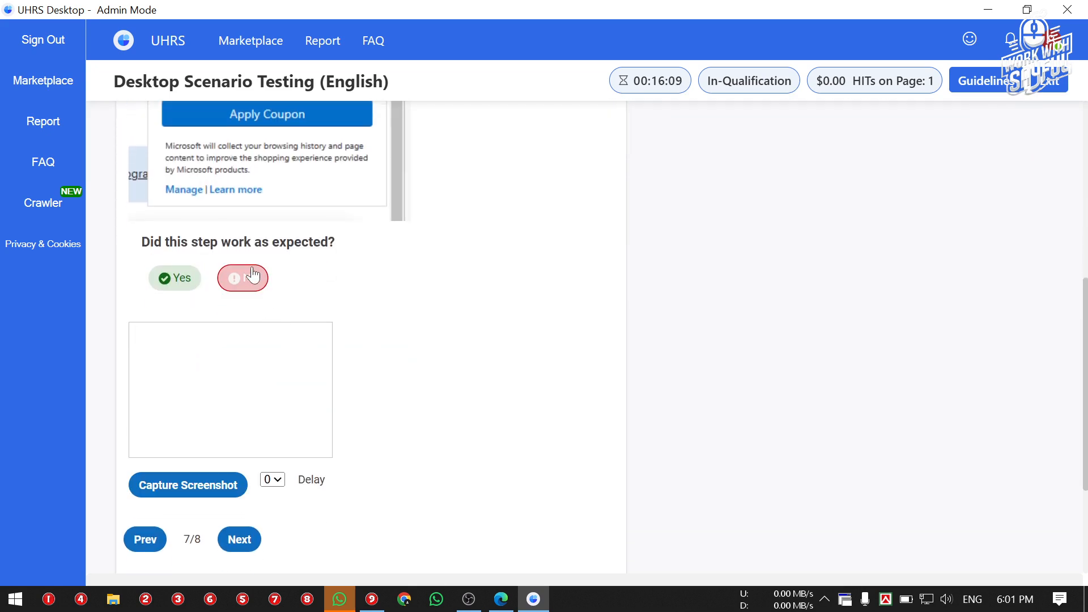
{"action": "left_click", "coordinate": [188, 485]}
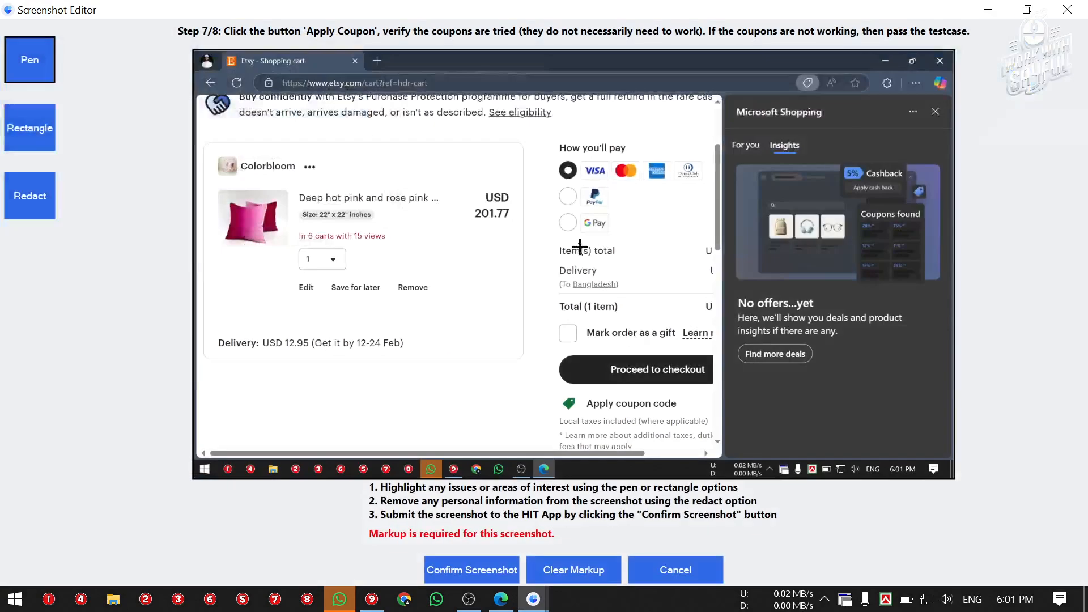
{"action": "left_click_drag", "start_coordinate": [498, 287], "coordinate": [687, 498]}
{"action": "left_click_drag", "start_coordinate": [602, 286], "coordinate": [376, 461]}
{"action": "left_click", "coordinate": [465, 575]}
{"action": "scroll", "coordinate": [267, 425], "scroll_direction": "down", "scroll_amount": 3}
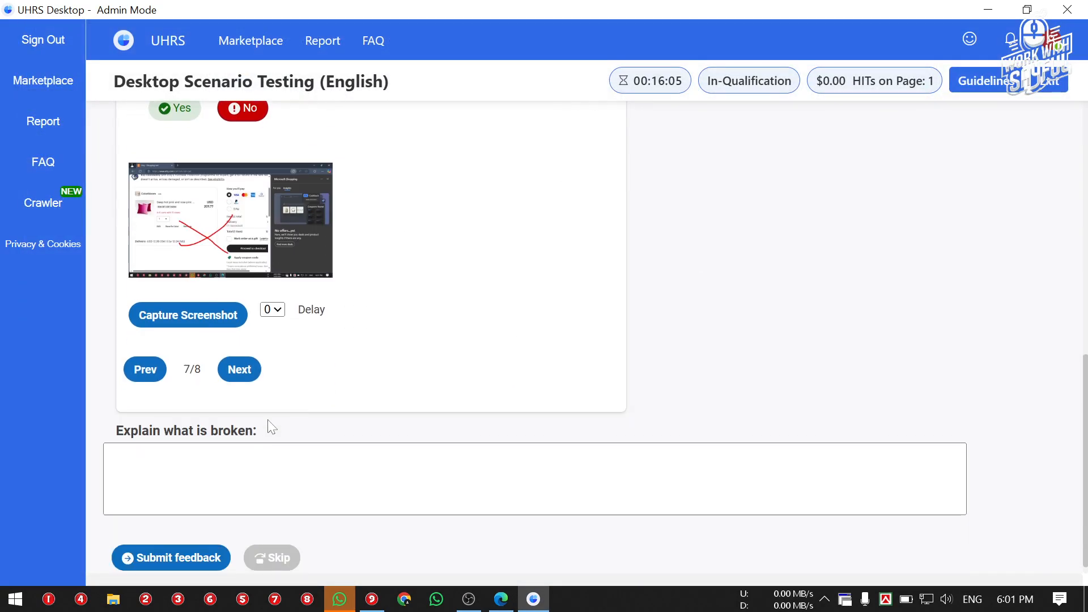
Advance to step 8/8 and read its instruction about the coupon auto apply overlay.
{"action": "left_click", "coordinate": [239, 371]}
{"action": "scroll", "coordinate": [326, 382], "scroll_direction": "up", "scroll_amount": 3}
{"action": "scroll", "coordinate": [326, 384], "scroll_direction": "up", "scroll_amount": 5}
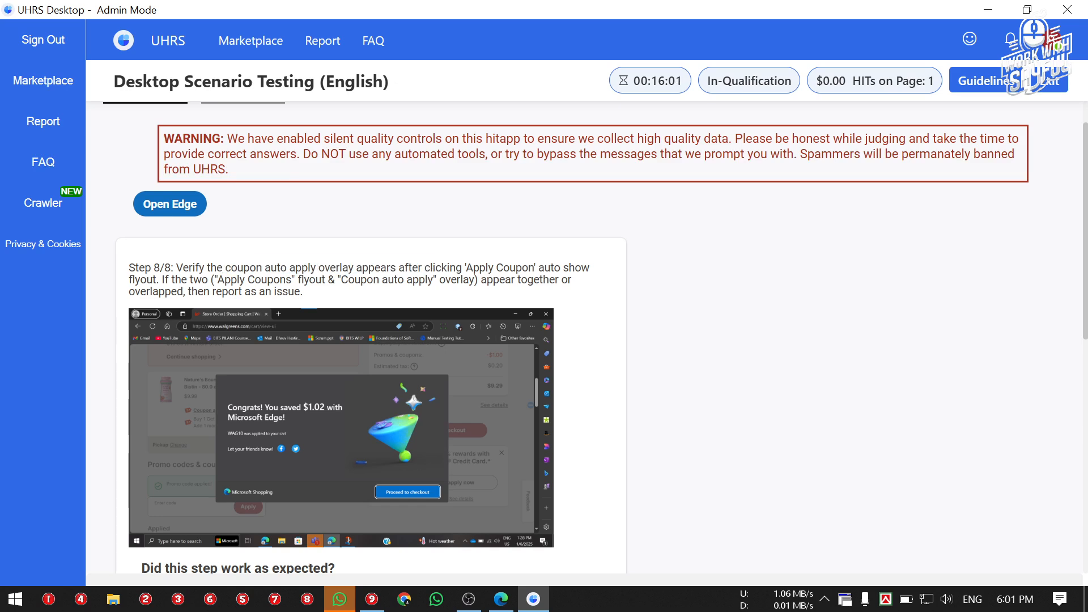
Mark step 8/8 as not working and attach a cart page screenshot crossed out with a red pen X.
{"action": "scroll", "coordinate": [255, 365], "scroll_direction": "down", "scroll_amount": 5}
{"action": "left_click", "coordinate": [245, 266]}
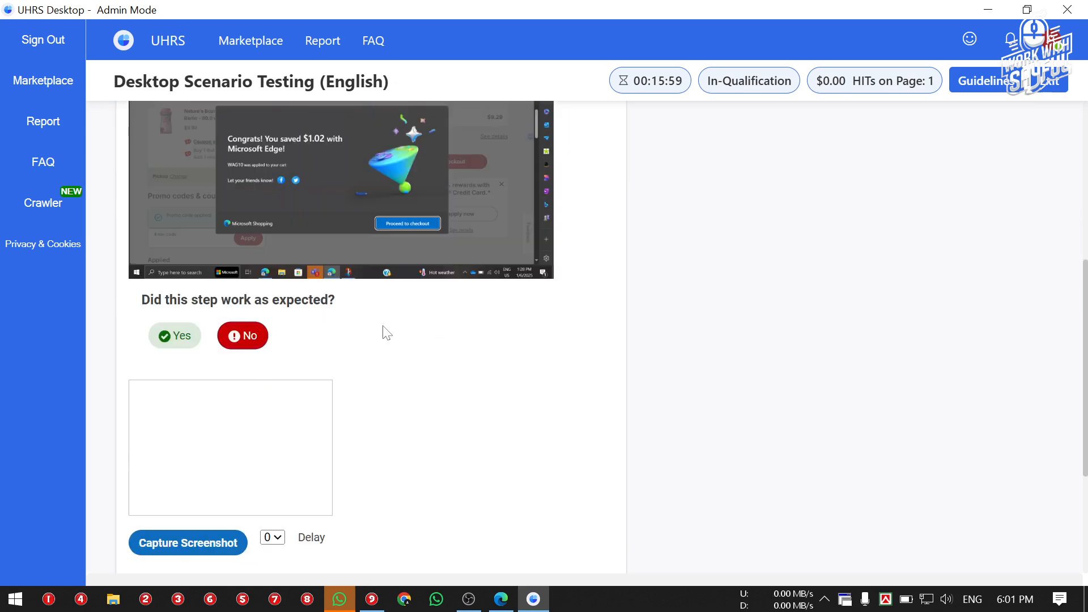
{"action": "left_click", "coordinate": [200, 482]}
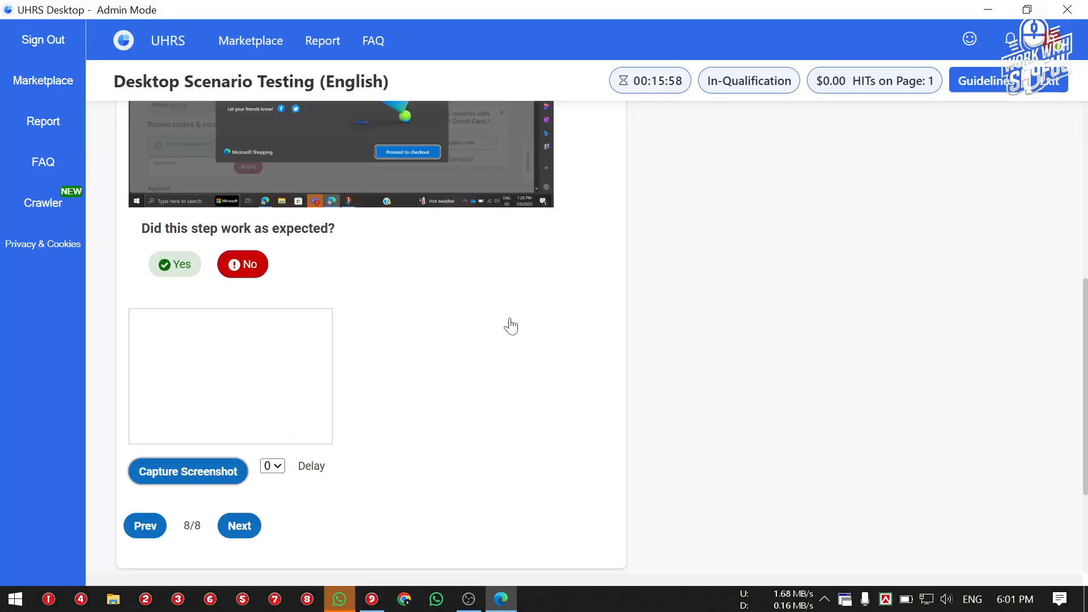
{"action": "left_click_drag", "start_coordinate": [576, 232], "coordinate": [368, 376]}
{"action": "left_click_drag", "start_coordinate": [368, 269], "coordinate": [769, 415]}
{"action": "left_click", "coordinate": [470, 570]}
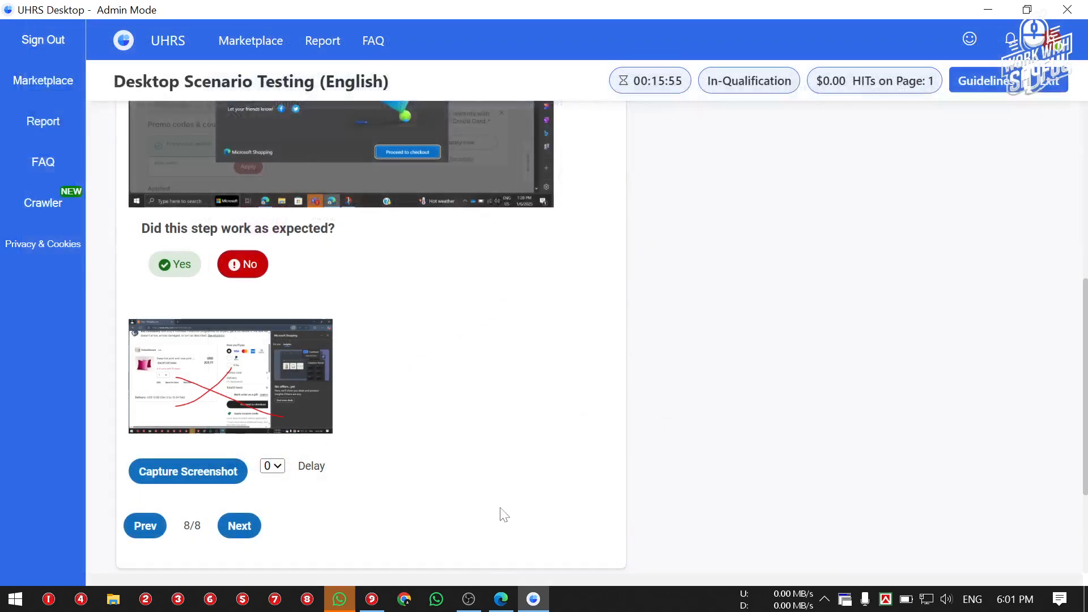
{"action": "left_click", "coordinate": [239, 526]}
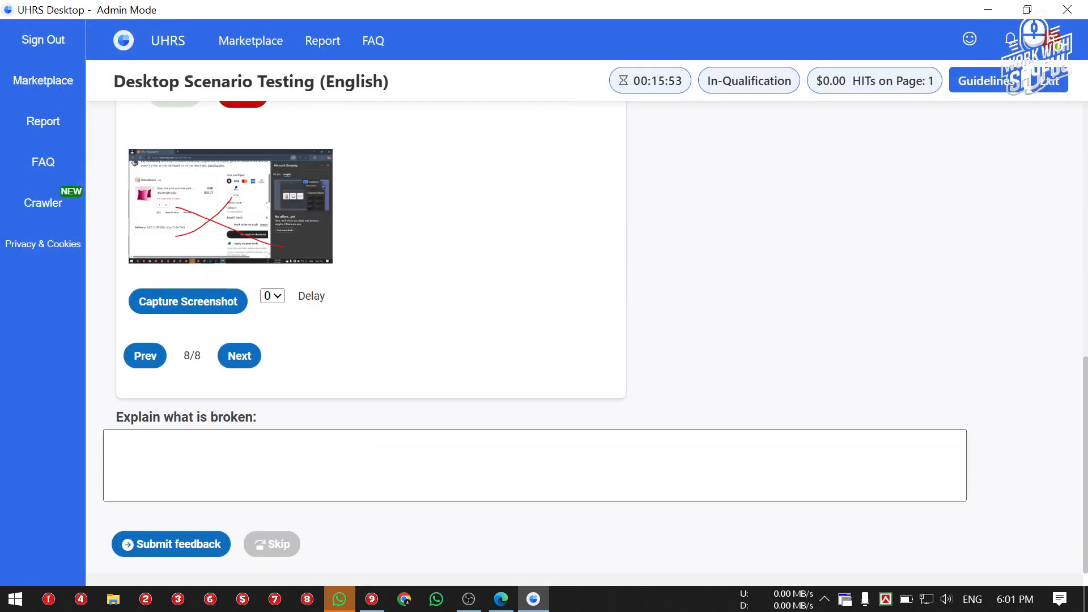
Recheck the step 8/8 instruction, explain what is broken as "no cupon found in the page", and submit the feedback.
{"action": "scroll", "coordinate": [368, 340], "scroll_direction": "up", "scroll_amount": 7}
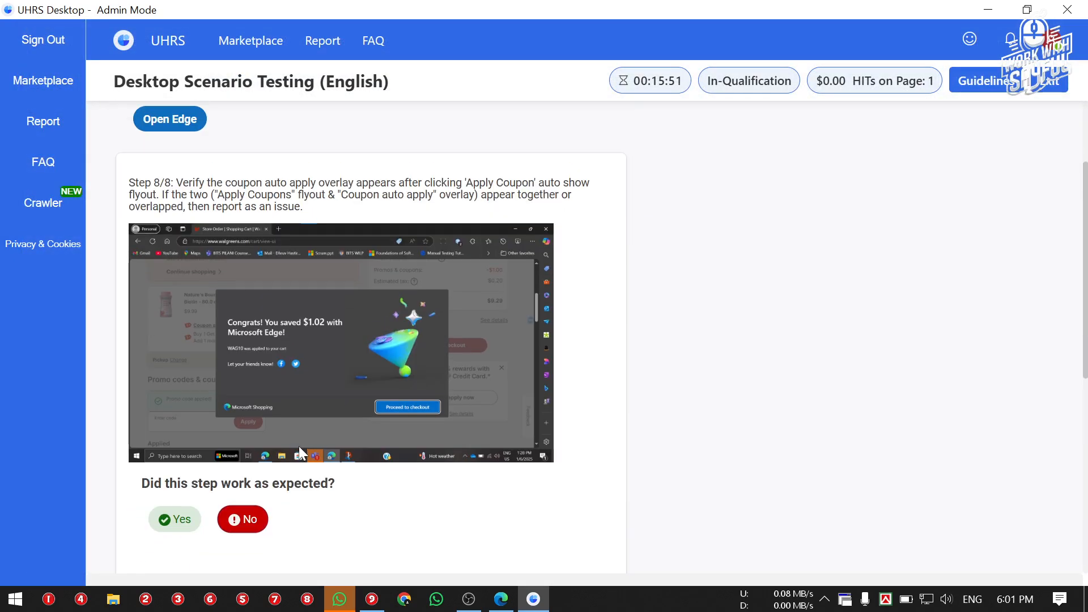
{"action": "scroll", "coordinate": [302, 443], "scroll_direction": "down", "scroll_amount": 7}
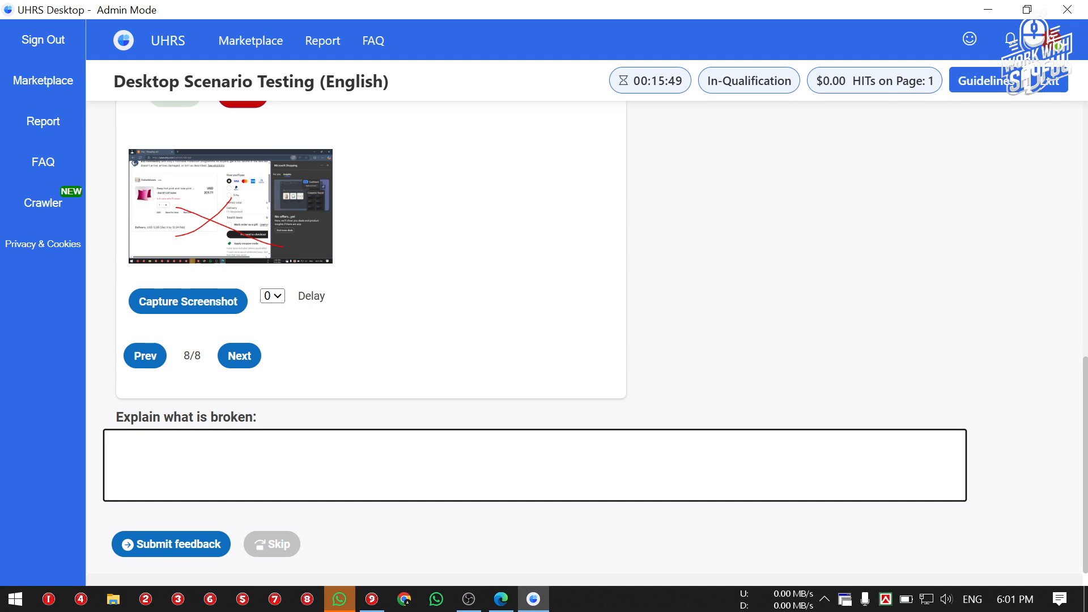
{"action": "type", "text": "no cup"}
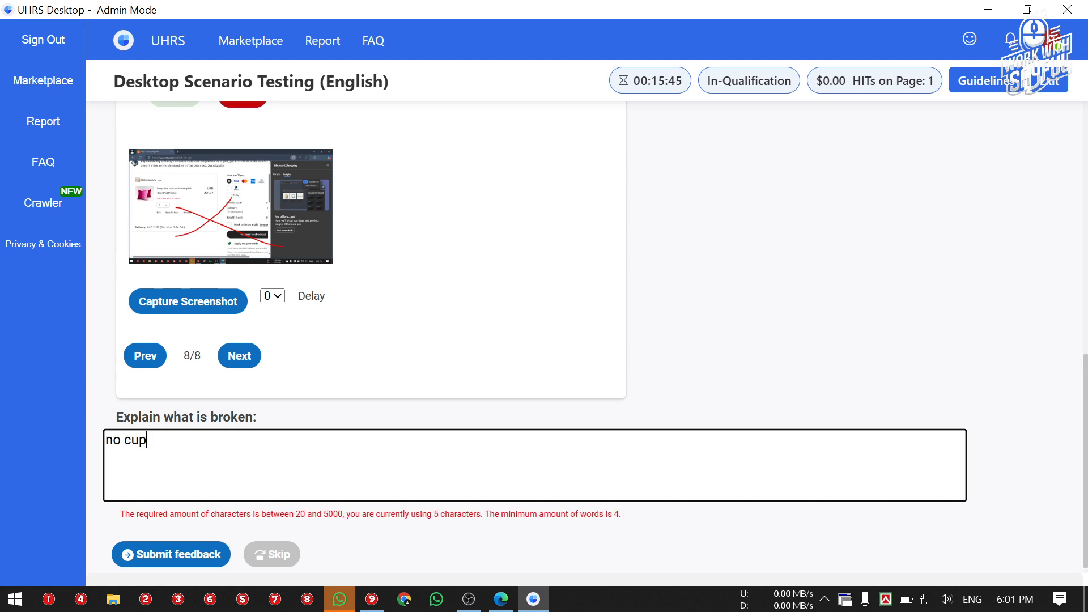
{"action": "type", "text": "on found "}
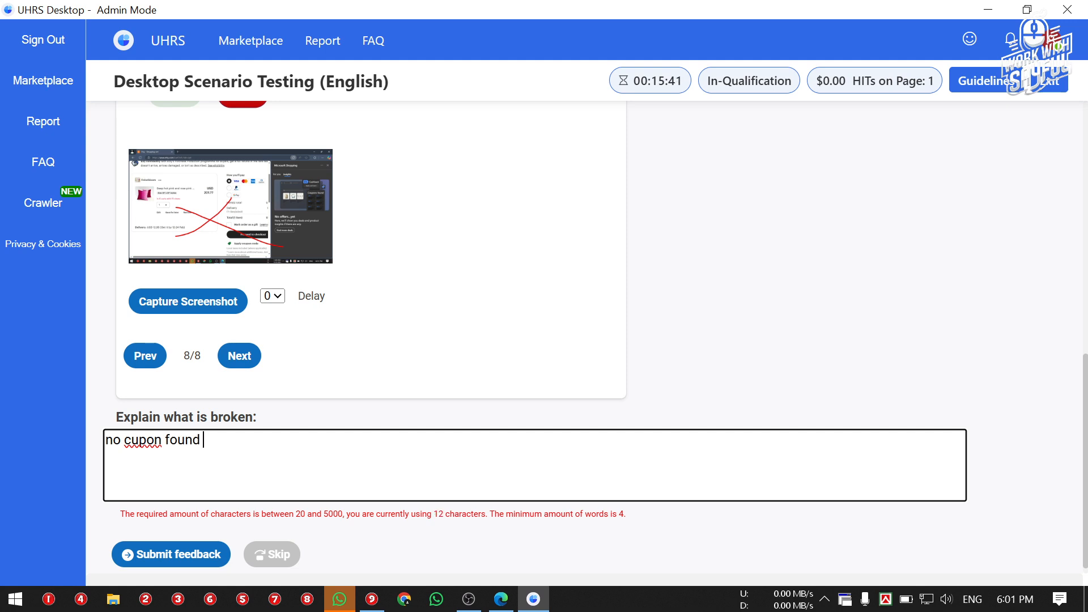
{"action": "type", "text": "in there"}
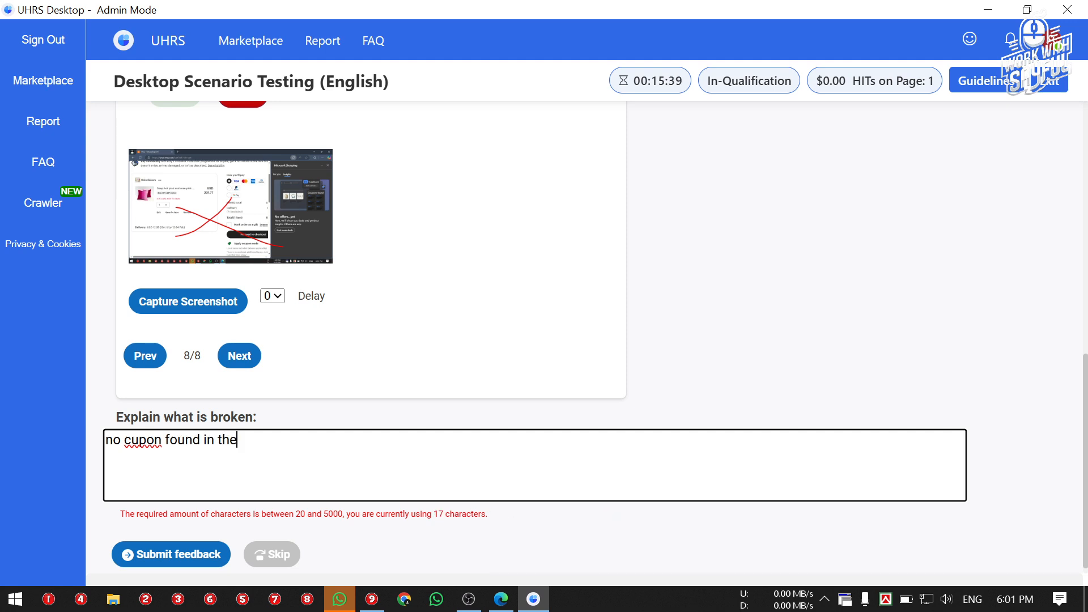
{"action": "left_click", "coordinate": [419, 422]}
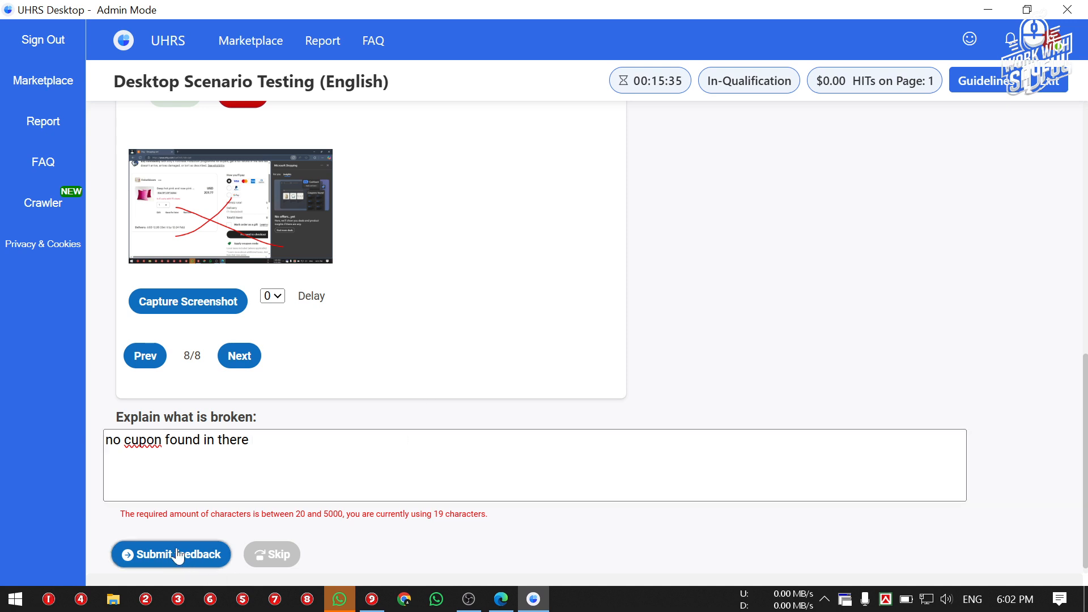
{"action": "left_click", "coordinate": [266, 453]}
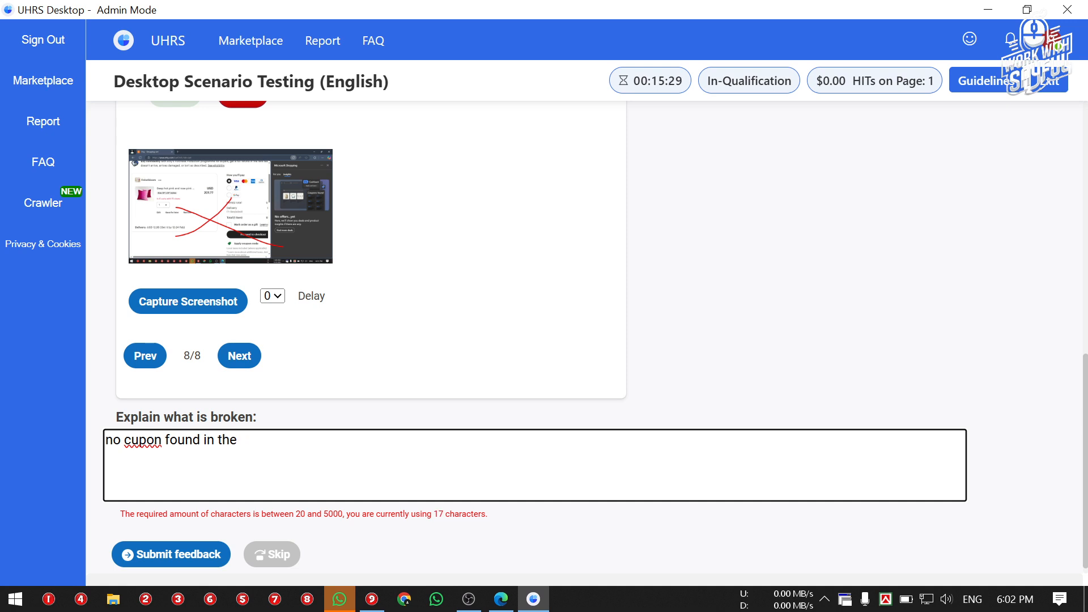
{"action": "type", "text": "age"}
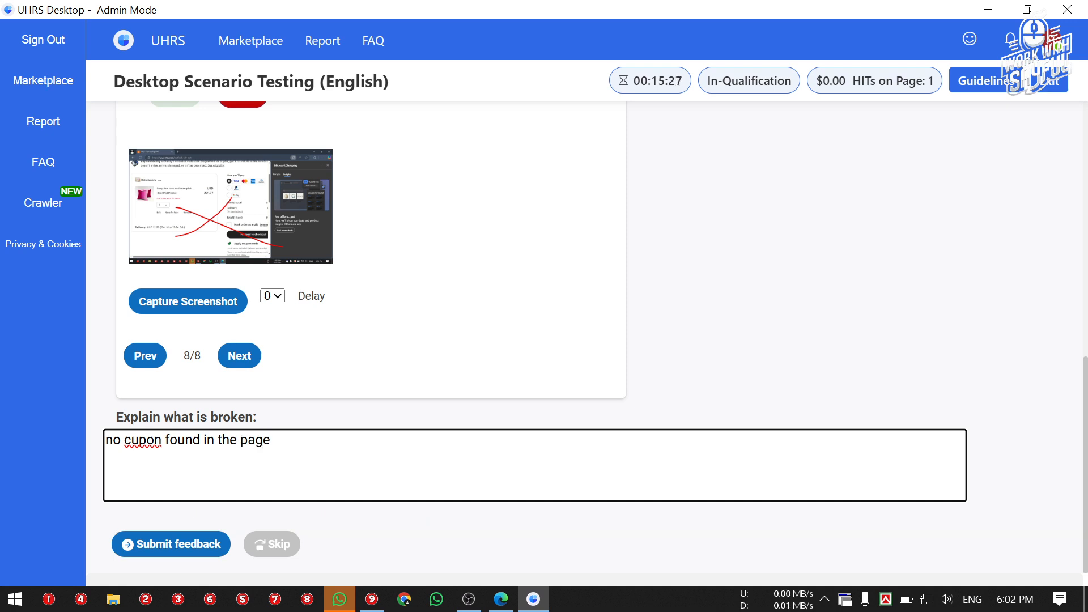
{"action": "left_click", "coordinate": [370, 429]}
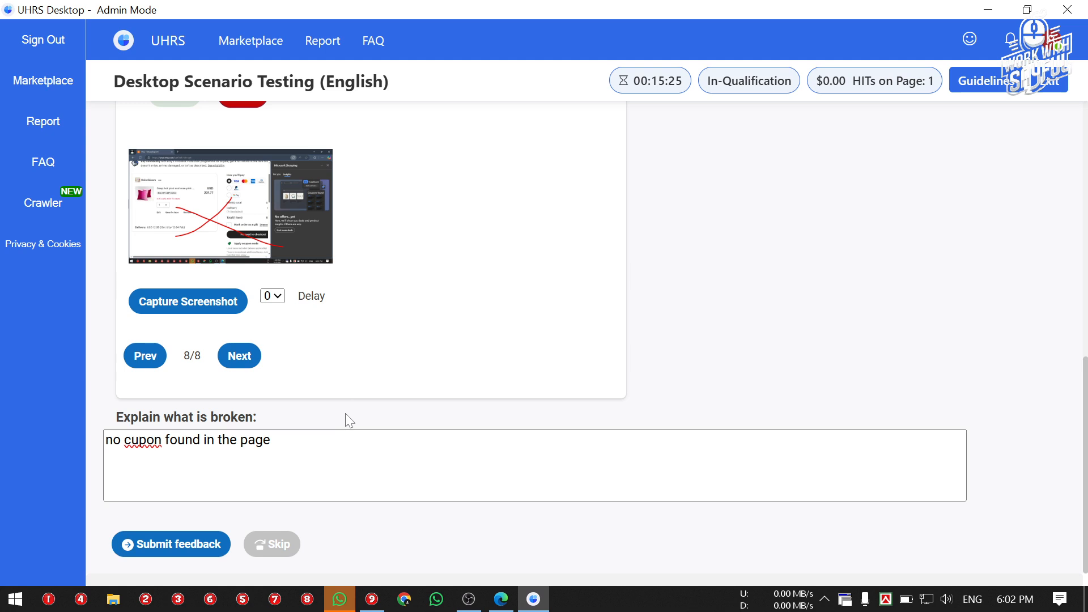
{"action": "left_click", "coordinate": [201, 539]}
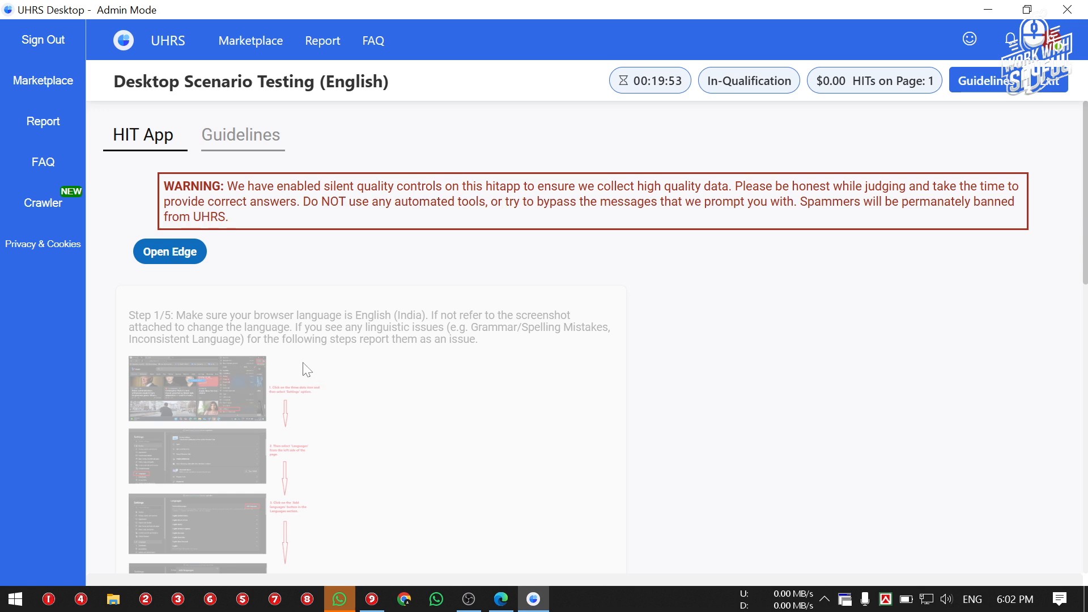
Open Edge from the new HIT and set the new tab page's region and language to India (English).
{"action": "left_click", "coordinate": [191, 256]}
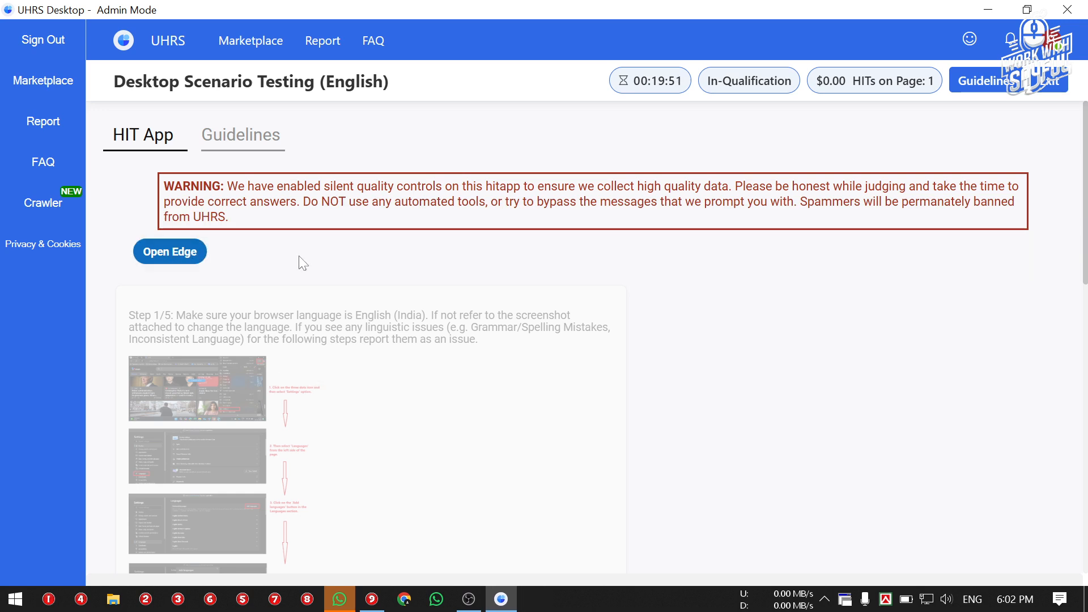
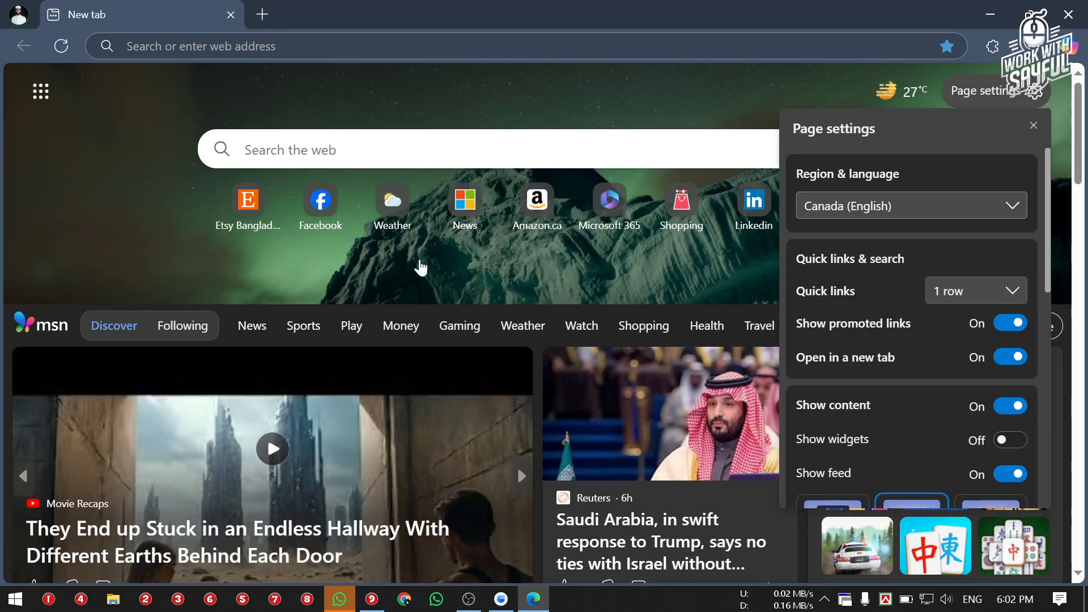
{"action": "left_click", "coordinate": [917, 206]}
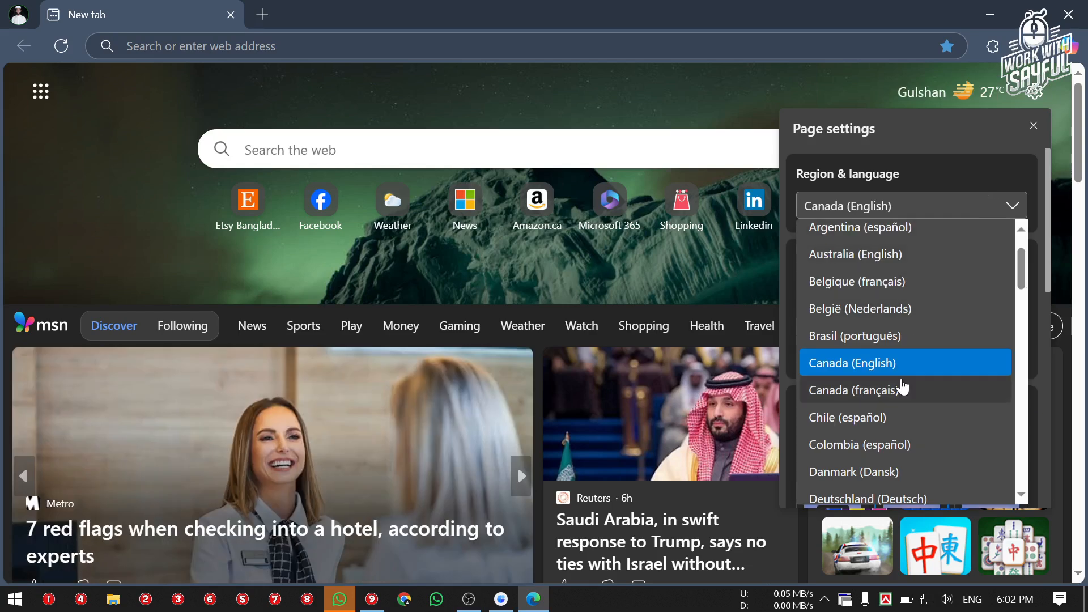
{"action": "scroll", "coordinate": [904, 384], "scroll_direction": "up", "scroll_amount": 2}
{"action": "scroll", "coordinate": [904, 384], "scroll_direction": "down", "scroll_amount": 10}
{"action": "scroll", "coordinate": [903, 387], "scroll_direction": "up", "scroll_amount": 3}
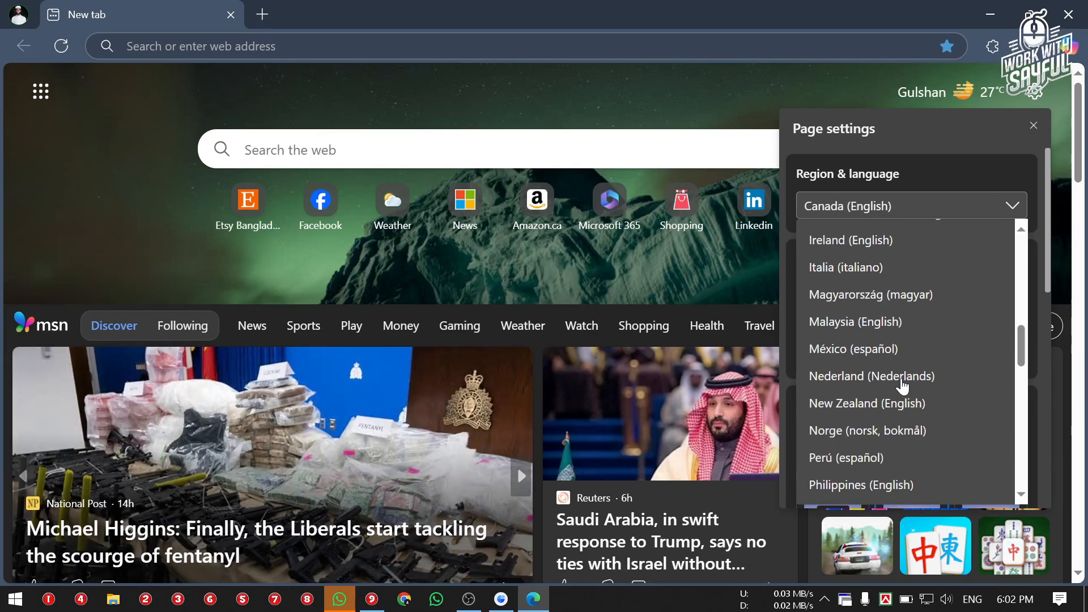
{"action": "scroll", "coordinate": [873, 264], "scroll_direction": "up", "scroll_amount": 2}
{"action": "scroll", "coordinate": [883, 274], "scroll_direction": "up", "scroll_amount": 4}
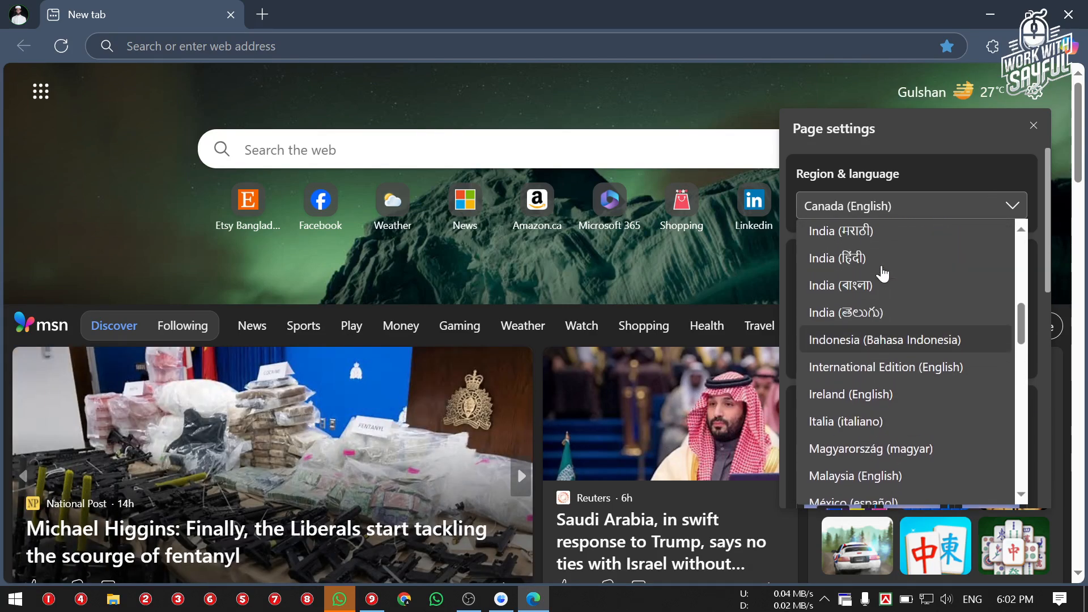
{"action": "scroll", "coordinate": [881, 255], "scroll_direction": "up", "scroll_amount": 2}
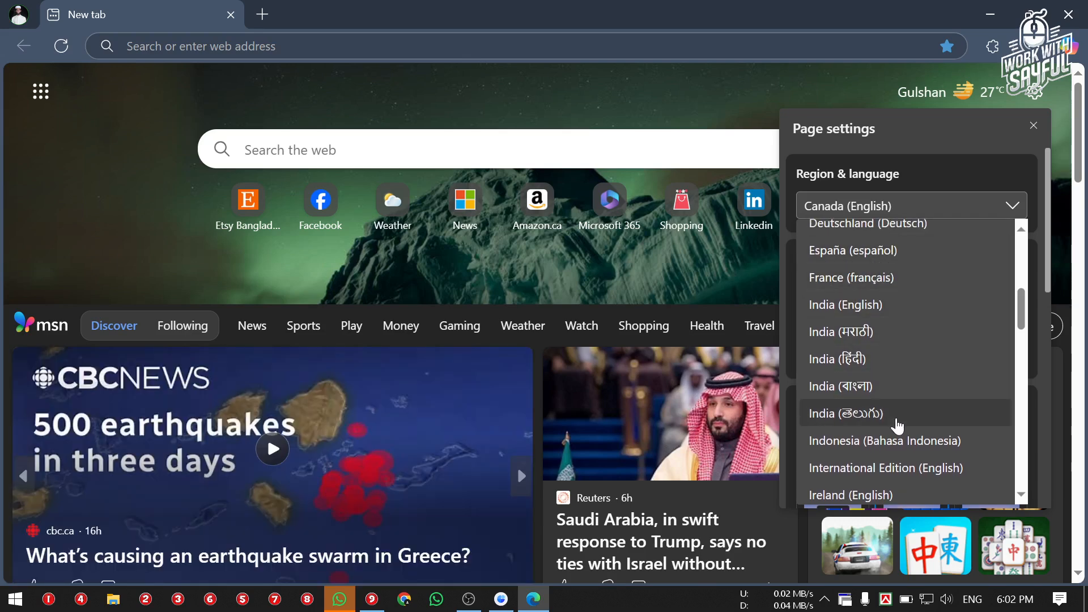
{"action": "scroll", "coordinate": [892, 311], "scroll_direction": "up", "scroll_amount": 3}
{"action": "left_click", "coordinate": [1050, 408]}
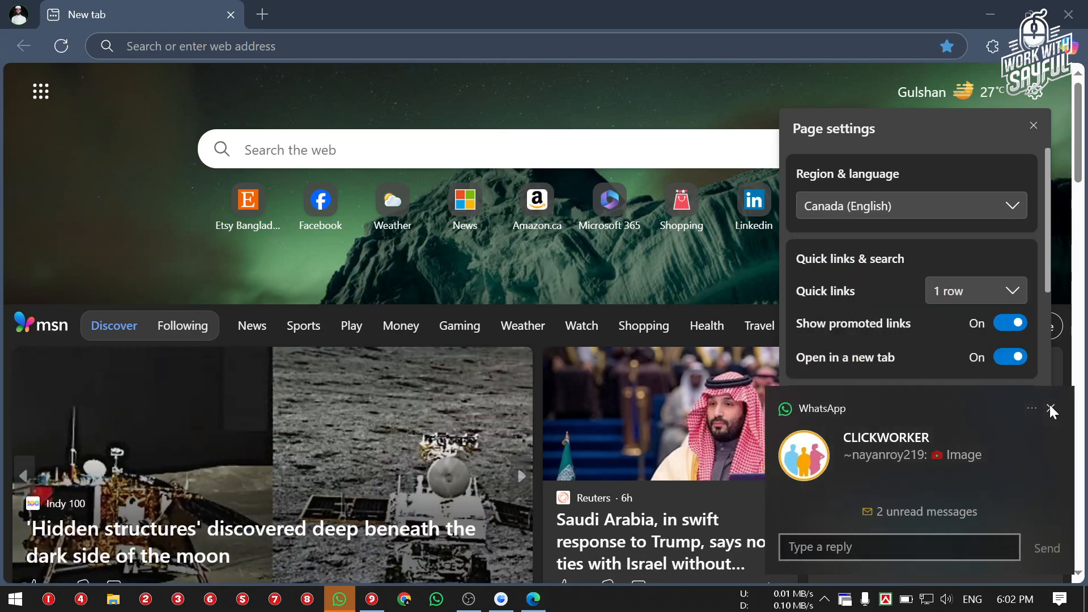
{"action": "left_click", "coordinate": [929, 214]}
{"action": "scroll", "coordinate": [901, 290], "scroll_direction": "down", "scroll_amount": 12}
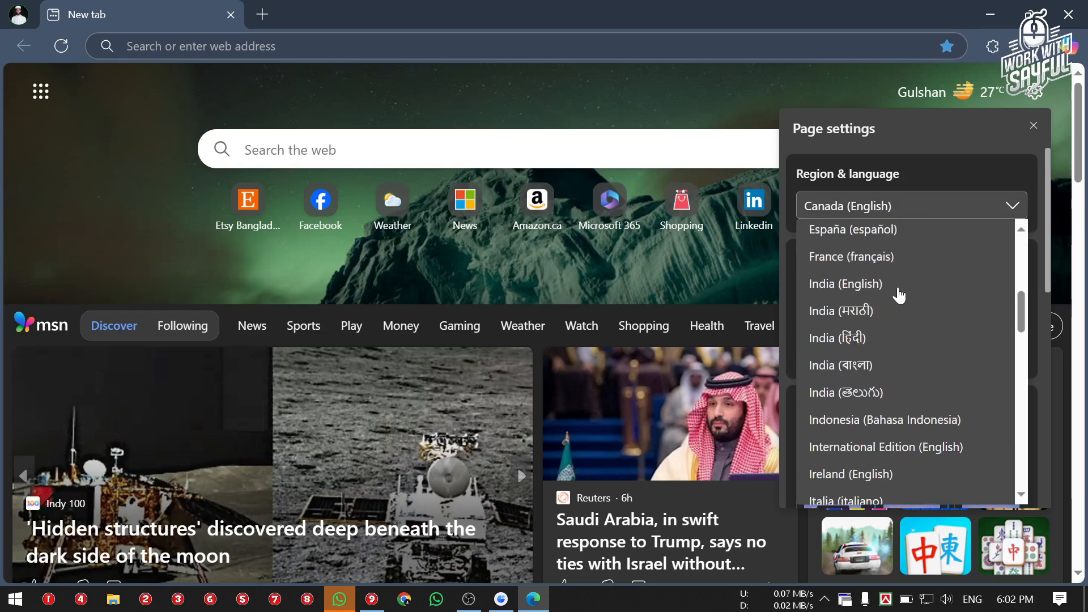
{"action": "scroll", "coordinate": [899, 294], "scroll_direction": "up", "scroll_amount": 4}
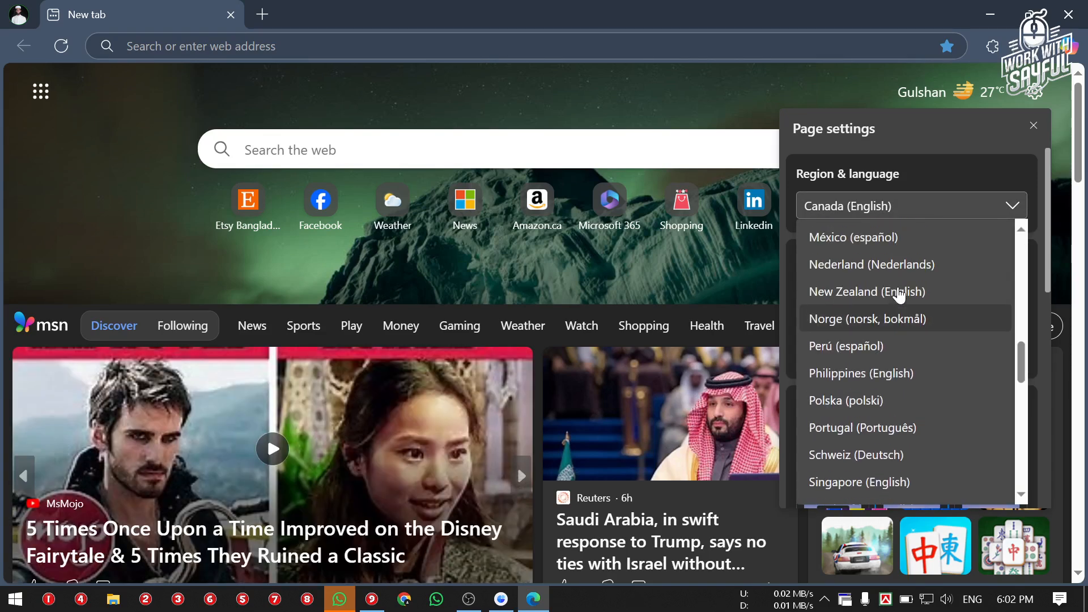
{"action": "scroll", "coordinate": [899, 294], "scroll_direction": "down", "scroll_amount": 3}
{"action": "scroll", "coordinate": [899, 294], "scroll_direction": "up", "scroll_amount": 1}
{"action": "scroll", "coordinate": [899, 294], "scroll_direction": "down", "scroll_amount": 2}
{"action": "scroll", "coordinate": [899, 294], "scroll_direction": "down", "scroll_amount": 3}
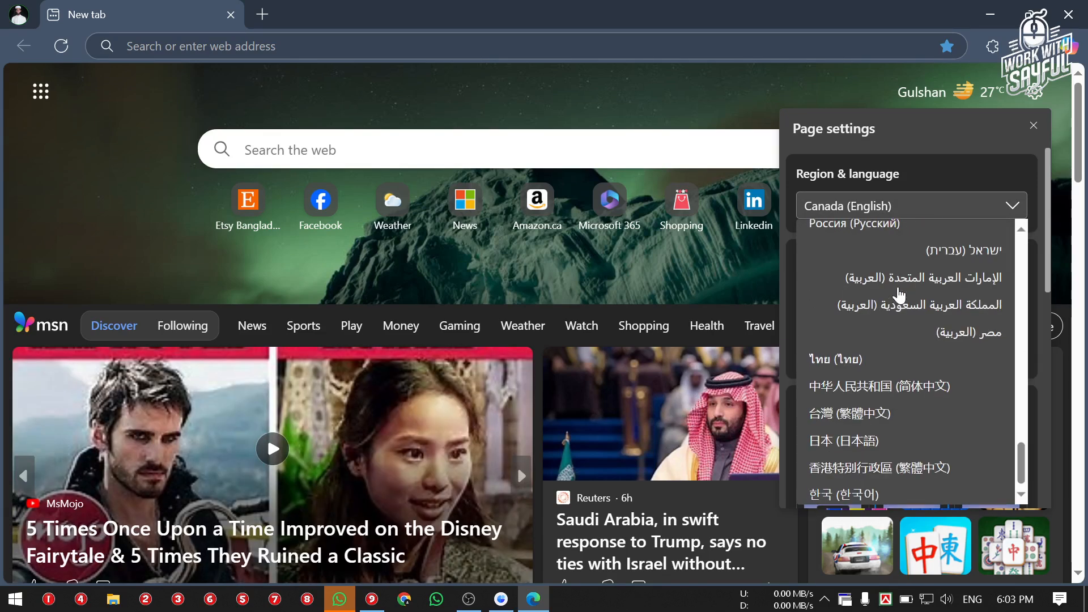
{"action": "scroll", "coordinate": [899, 294], "scroll_direction": "up", "scroll_amount": 12}
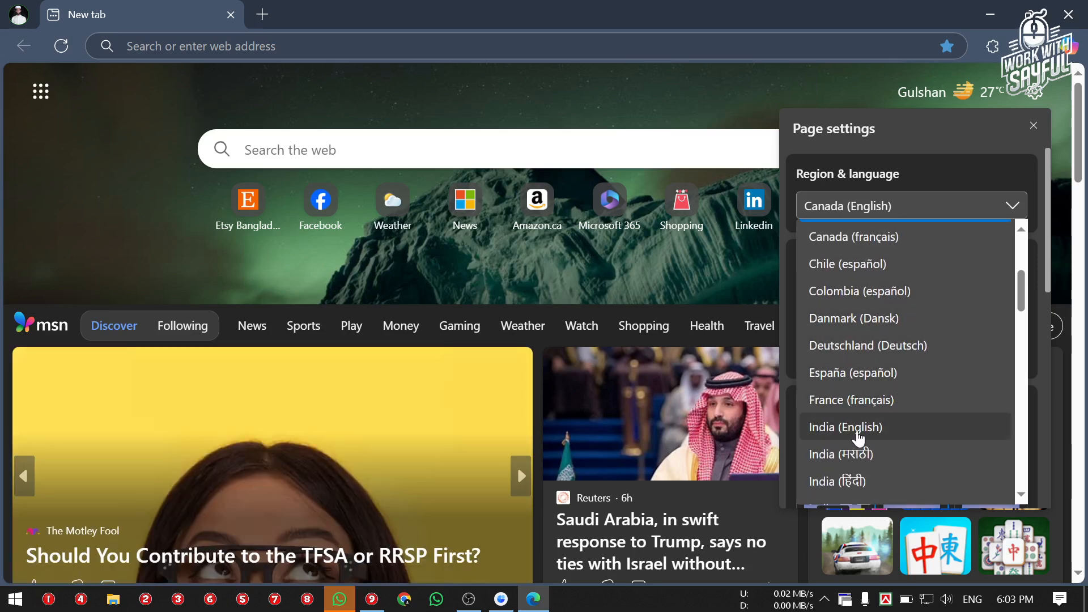
{"action": "left_click", "coordinate": [859, 436]}
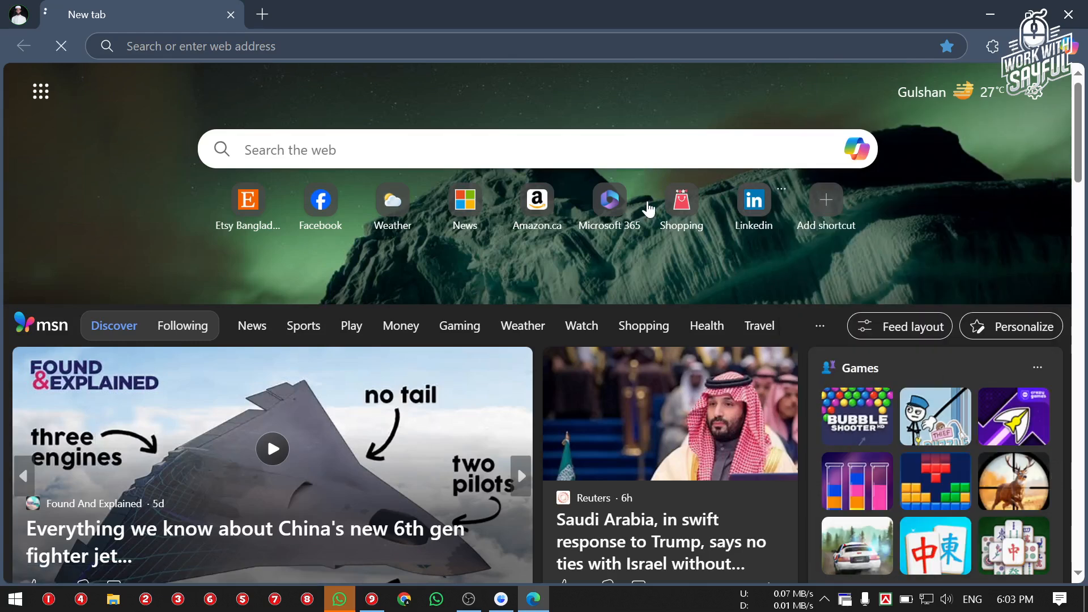
Back in UHRS Desktop, mark step 1/5 as working and attach a new tab page screenshot ticked with the red pen.
{"action": "key", "text": "alt+Tab"}
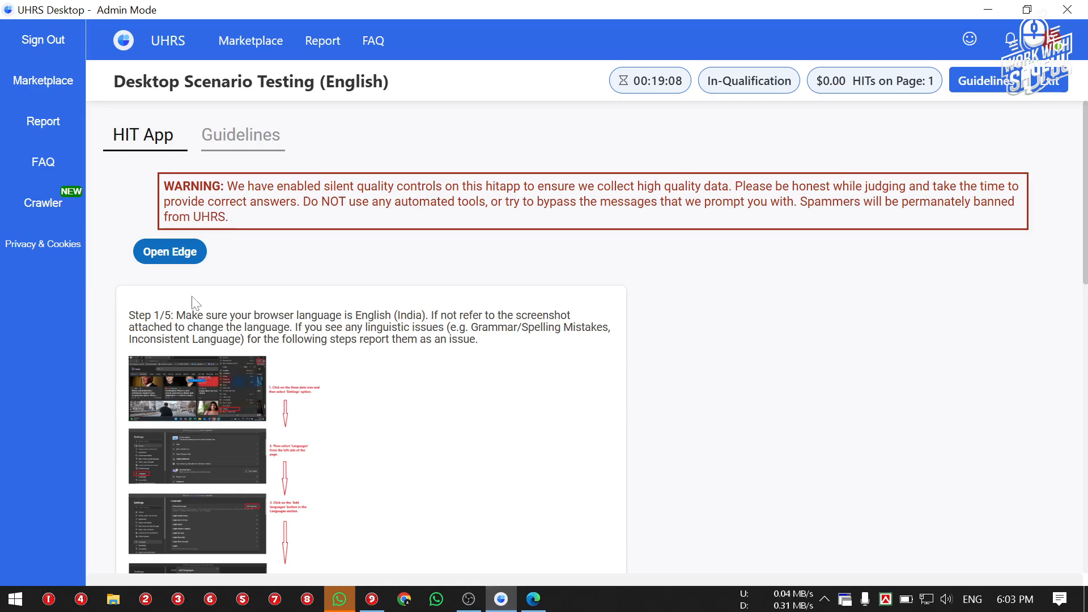
{"action": "scroll", "coordinate": [340, 340], "scroll_direction": "down", "scroll_amount": 6}
{"action": "left_click", "coordinate": [174, 502]}
{"action": "scroll", "coordinate": [284, 430], "scroll_direction": "down", "scroll_amount": 6}
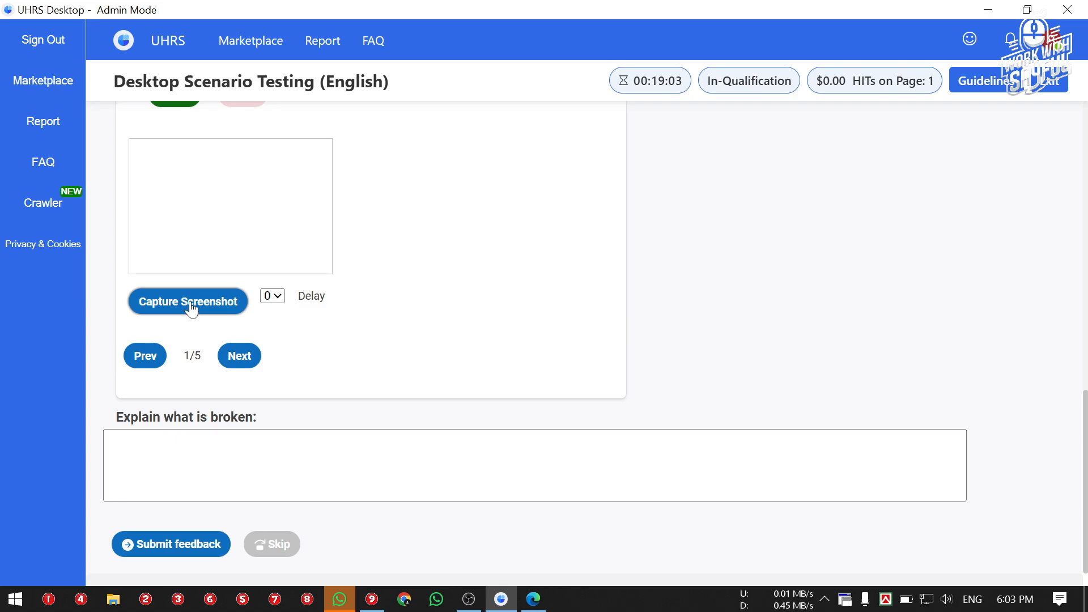
{"action": "left_click", "coordinate": [190, 308]}
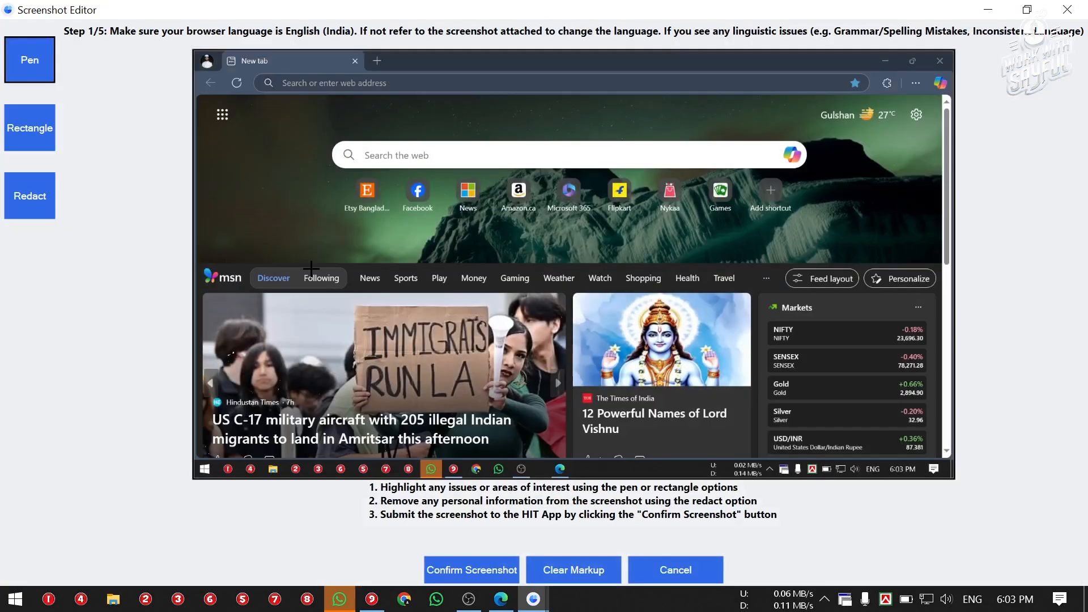
{"action": "left_click_drag", "start_coordinate": [327, 271], "coordinate": [615, 205]}
{"action": "left_click", "coordinate": [459, 565]}
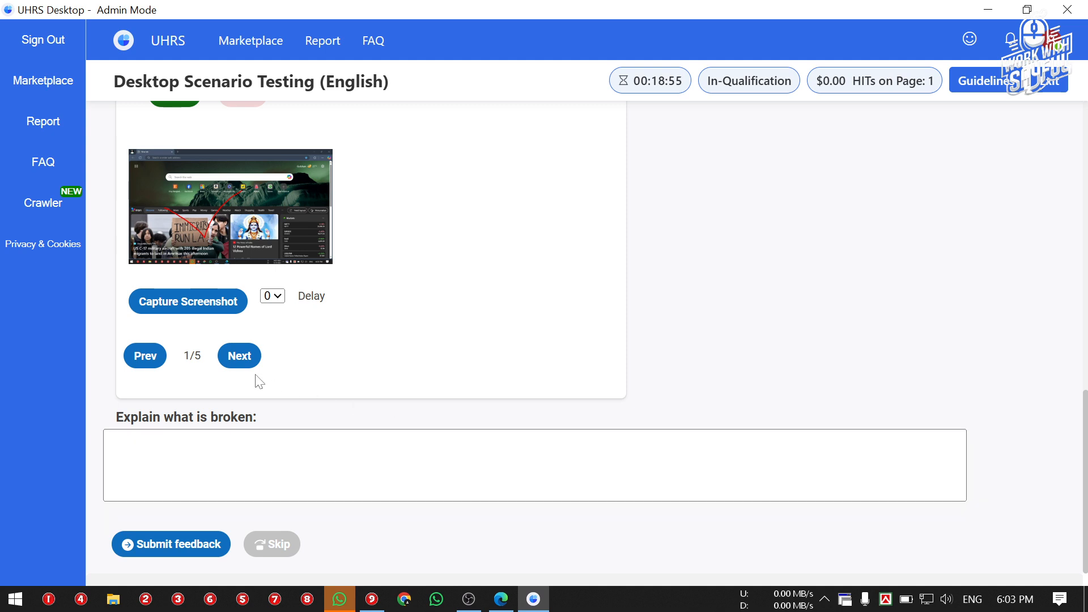
{"action": "left_click", "coordinate": [239, 356]}
{"action": "scroll", "coordinate": [442, 377], "scroll_direction": "up", "scroll_amount": 6}
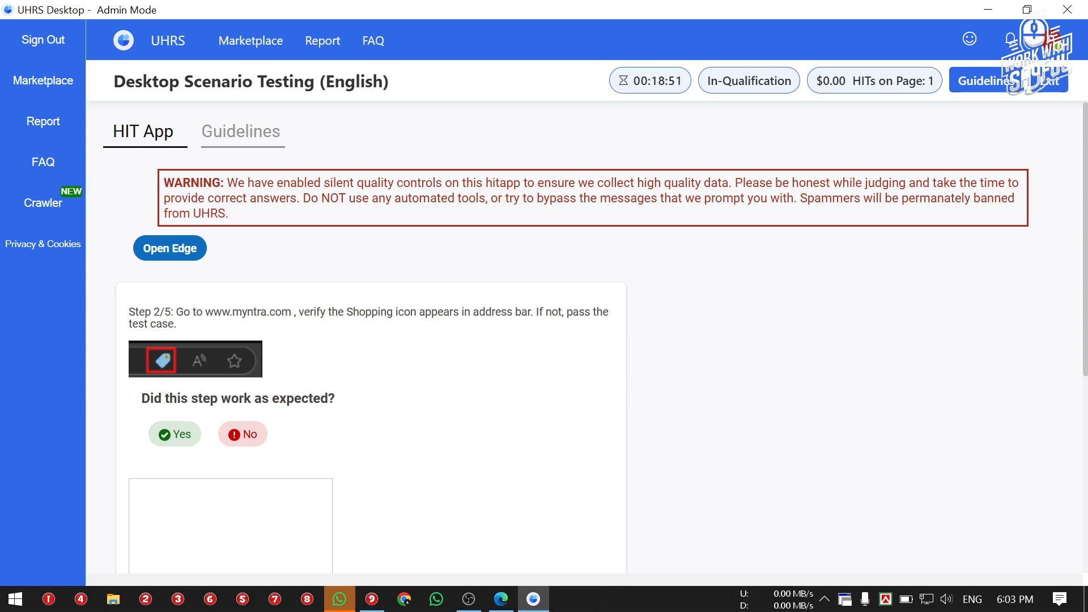
{"action": "left_click_drag", "start_coordinate": [205, 311], "coordinate": [292, 312]}
{"action": "left_click_drag", "start_coordinate": [205, 311], "coordinate": [303, 312]}
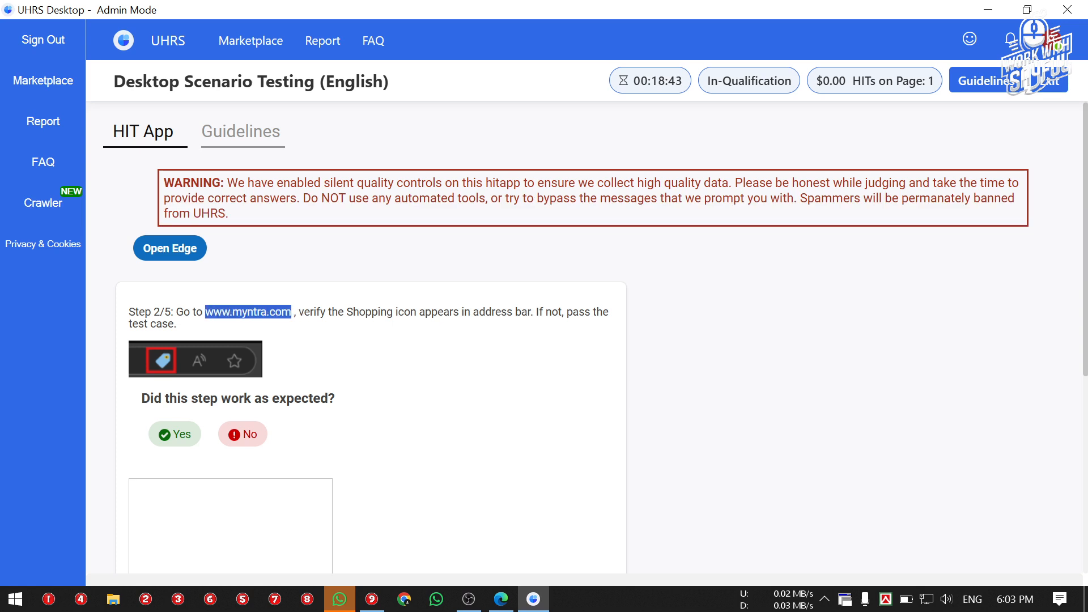
{"action": "right_click", "coordinate": [225, 309]}
{"action": "left_click", "coordinate": [271, 317]}
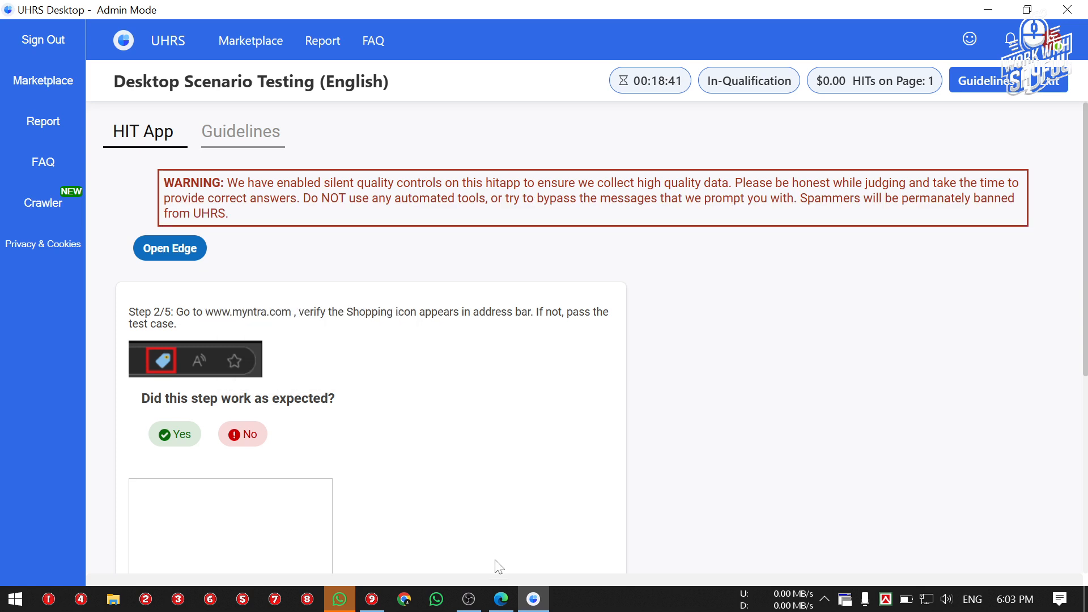
{"action": "left_click", "coordinate": [501, 599]}
{"action": "left_click", "coordinate": [289, 46]}
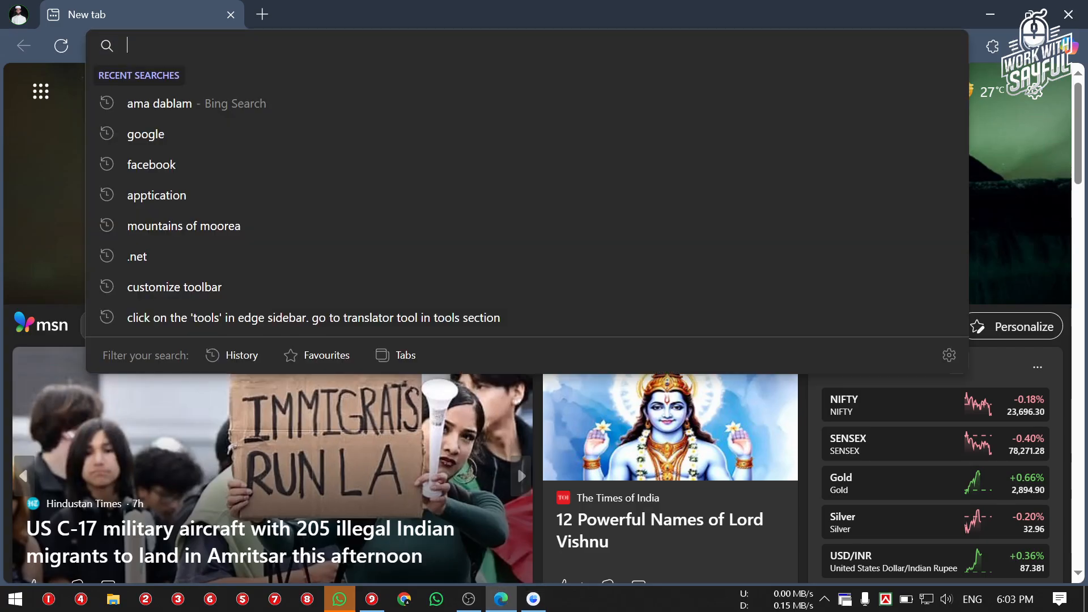
{"action": "right_click", "coordinate": [253, 45]}
{"action": "left_click", "coordinate": [295, 196]}
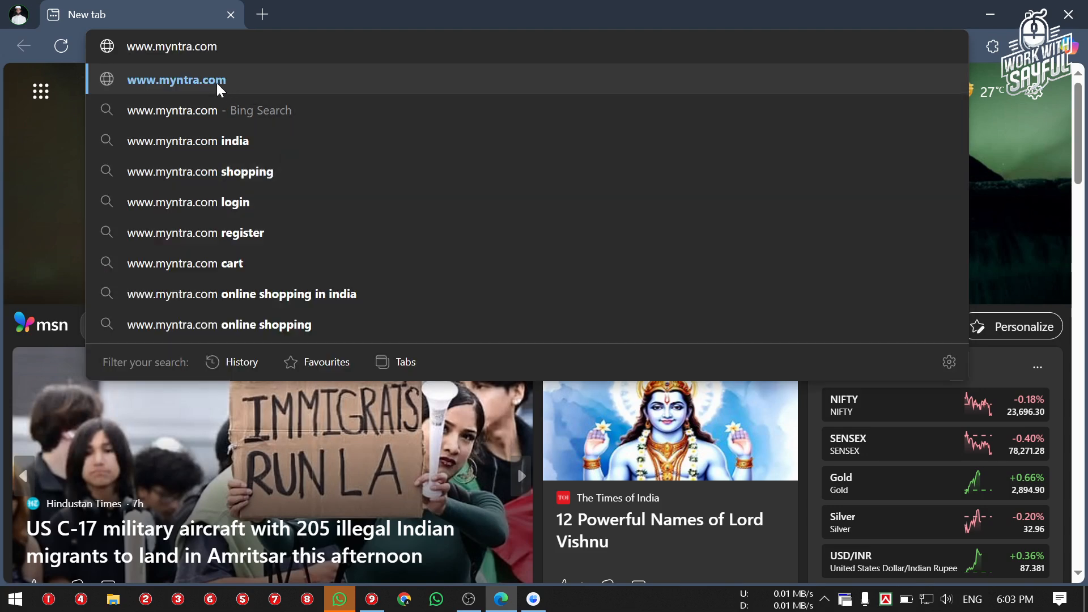
{"action": "left_click", "coordinate": [217, 83]}
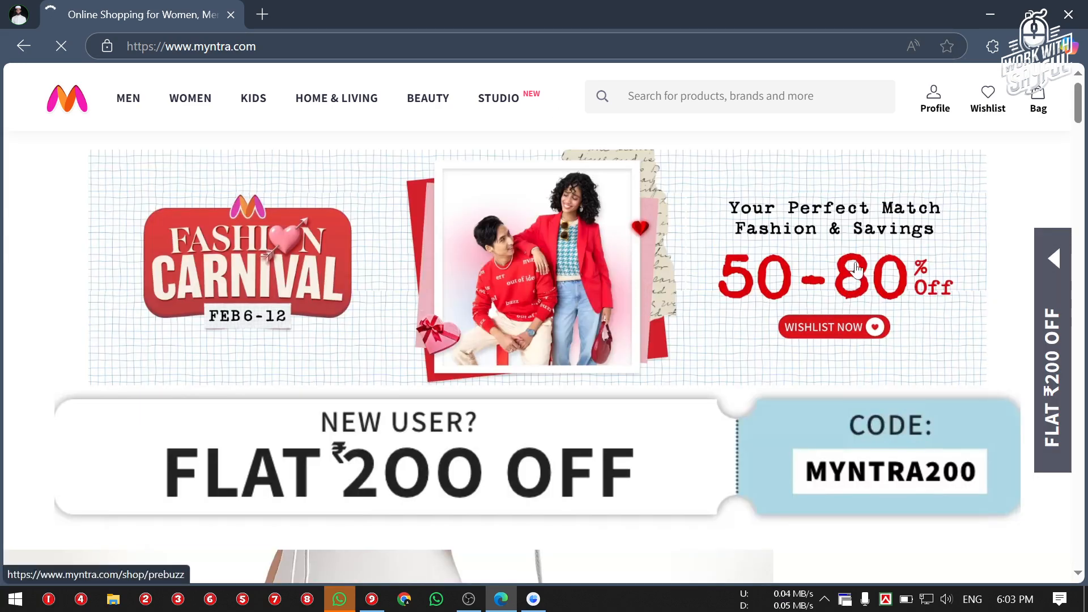
Look over the Myntra home page and open Microsoft Shopping for it from the address bar.
{"action": "scroll", "coordinate": [856, 270], "scroll_direction": "down", "scroll_amount": 8}
{"action": "scroll", "coordinate": [856, 271], "scroll_direction": "up", "scroll_amount": 8}
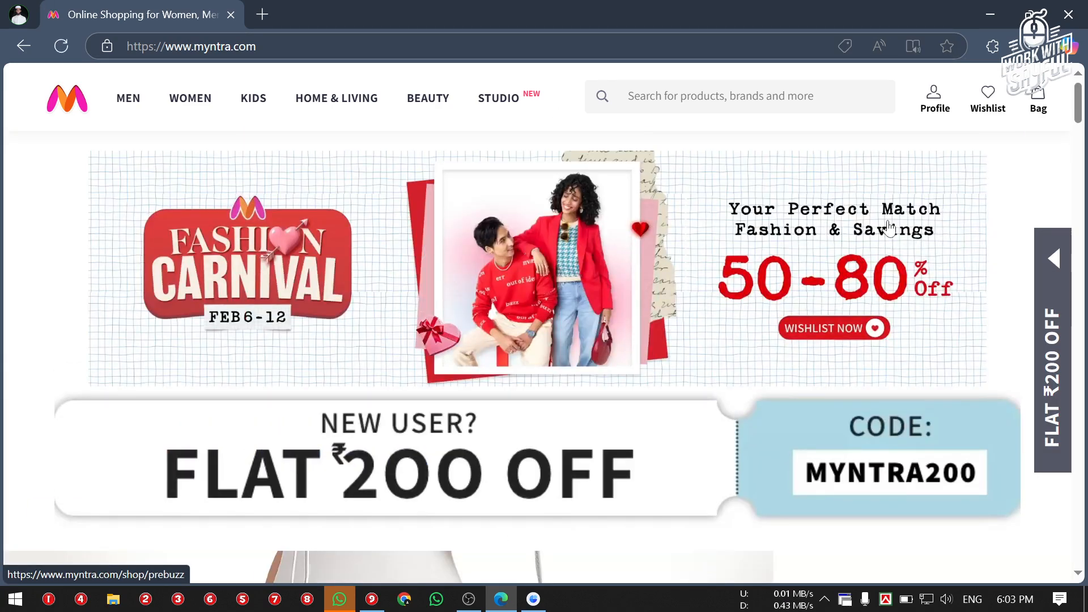
{"action": "scroll", "coordinate": [340, 308], "scroll_direction": "down", "scroll_amount": 3}
{"action": "scroll", "coordinate": [340, 308], "scroll_direction": "up", "scroll_amount": 3}
{"action": "left_click", "coordinate": [842, 46]}
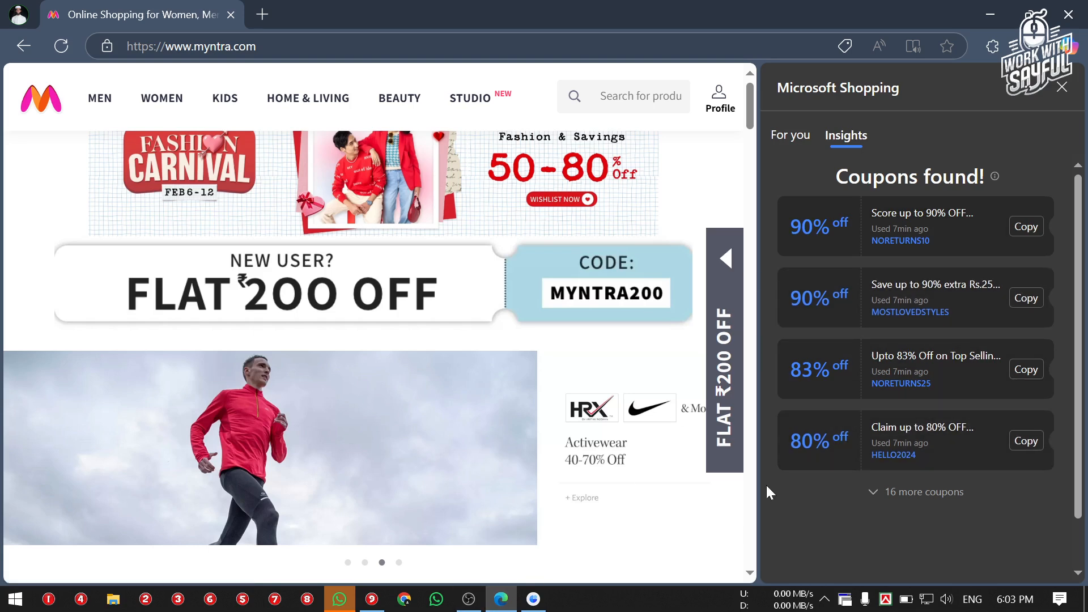
Back in UHRS Desktop, mark step 2/5 as working and attach the Myntra page screenshot with a red pen circle.
{"action": "left_click", "coordinate": [533, 599]}
{"action": "left_click", "coordinate": [170, 404]}
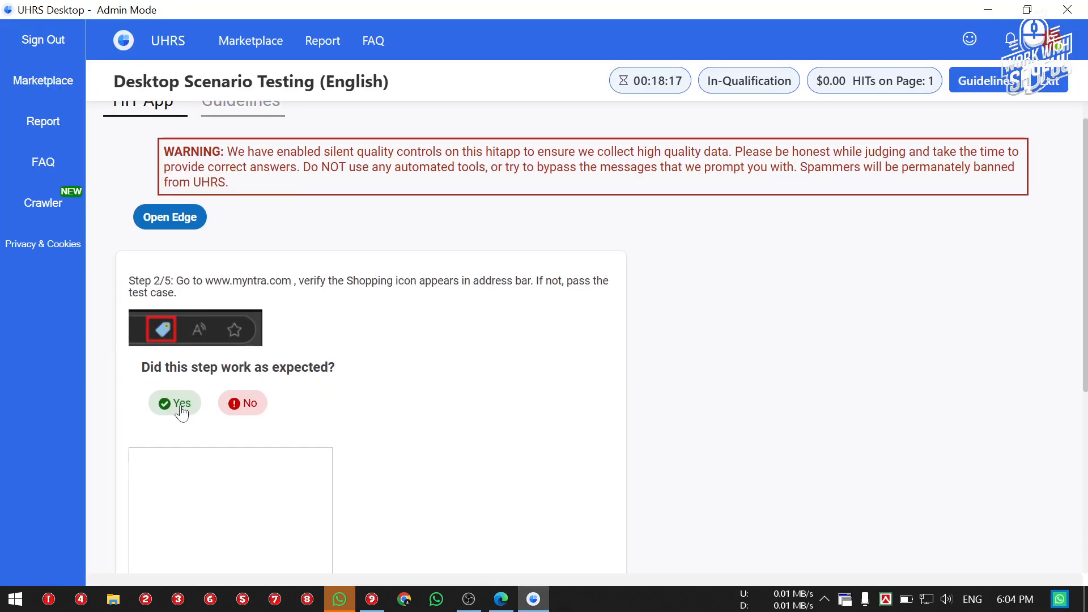
{"action": "scroll", "coordinate": [173, 294], "scroll_direction": "up", "scroll_amount": 2}
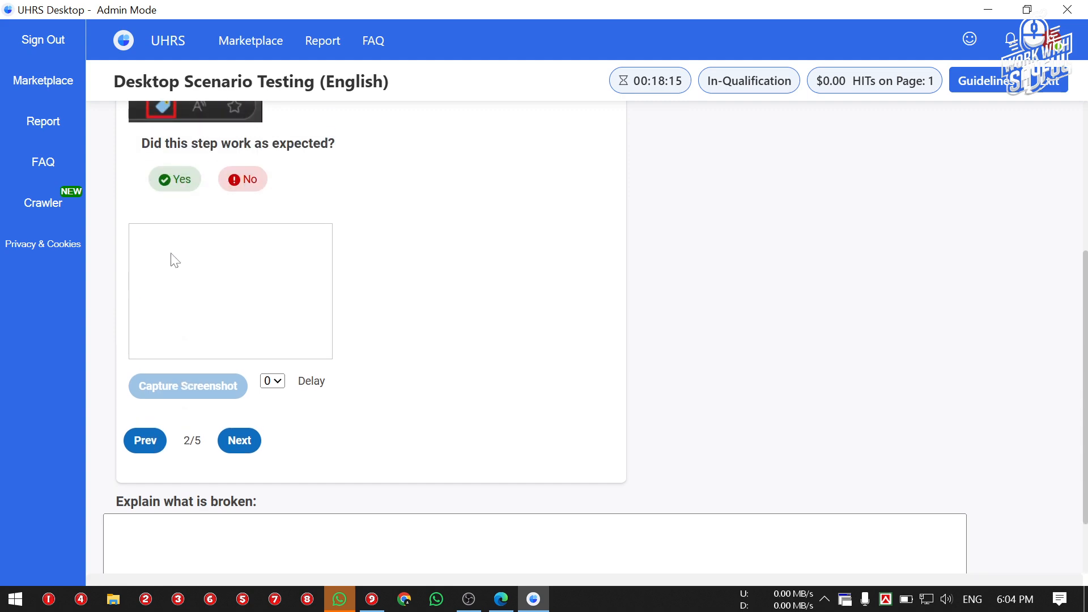
{"action": "left_click", "coordinate": [175, 171]}
{"action": "left_click", "coordinate": [175, 394]}
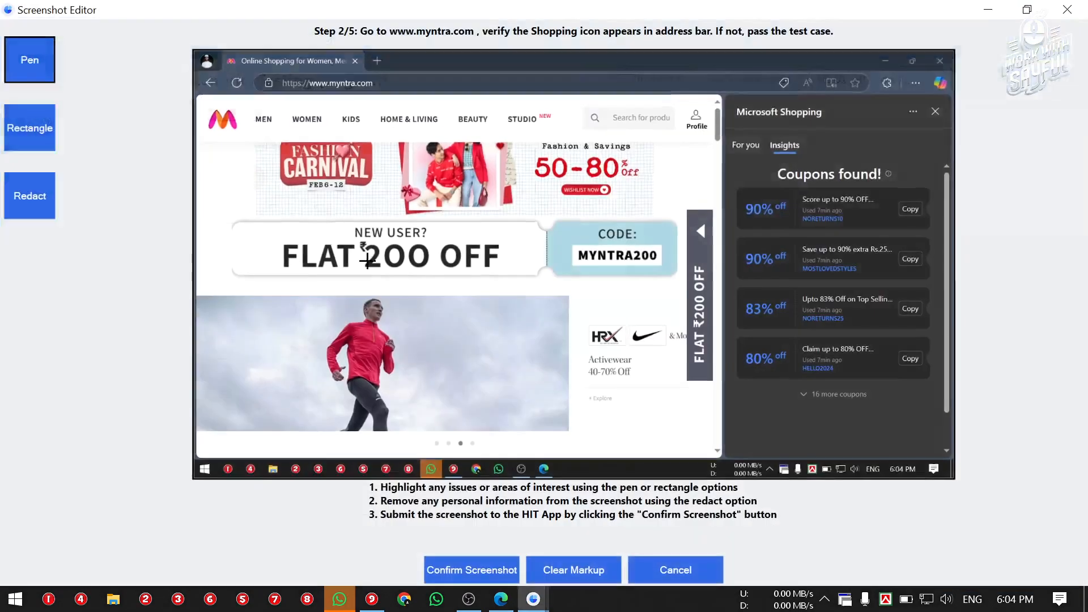
{"action": "left_click_drag", "start_coordinate": [498, 238], "coordinate": [501, 240]}
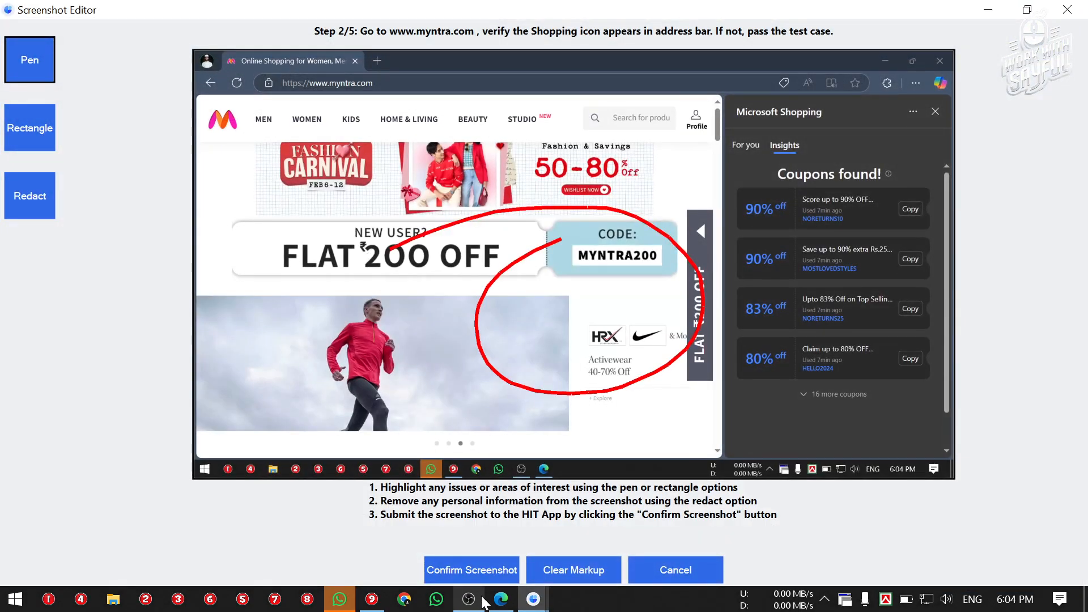
{"action": "left_click", "coordinate": [471, 570]}
Advance to step 3/5 and review its instruction and sample image for the shopping flyout coupons.
{"action": "left_click", "coordinate": [241, 443]}
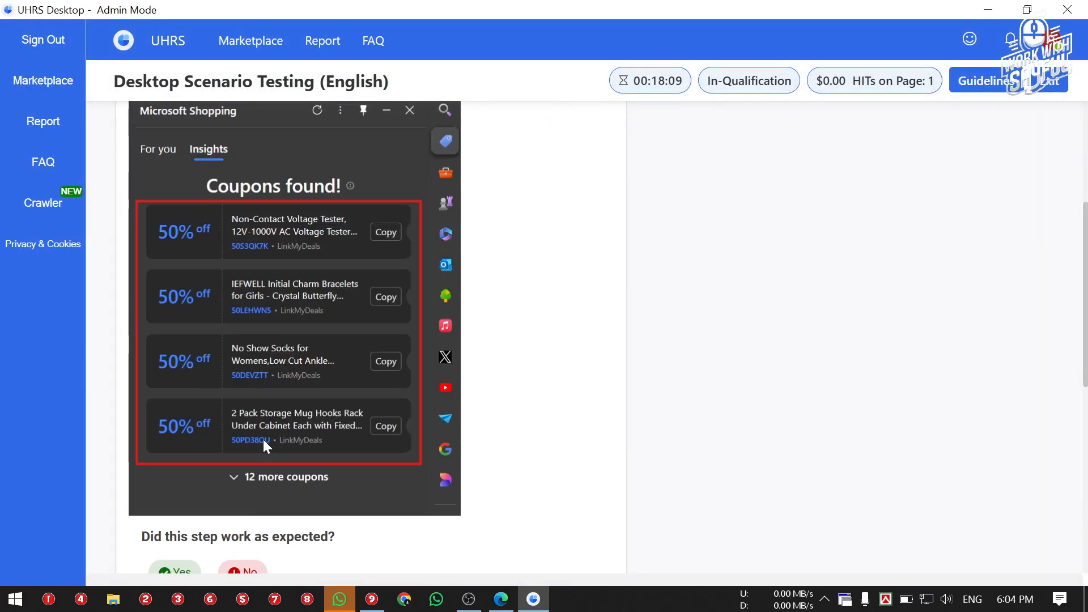
{"action": "scroll", "coordinate": [262, 430], "scroll_direction": "up", "scroll_amount": 4}
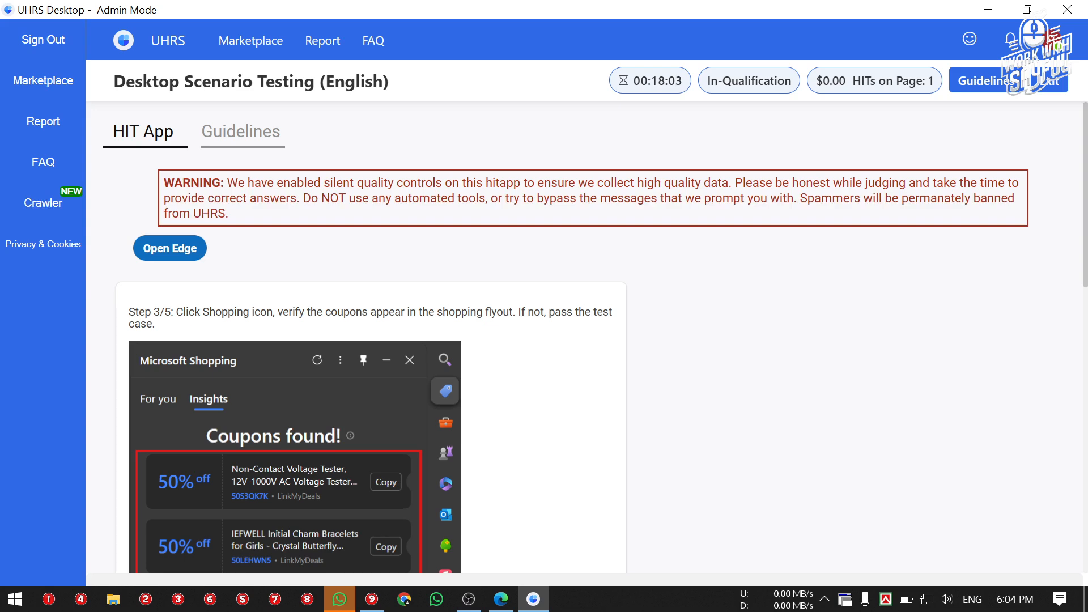
{"action": "left_click_drag", "start_coordinate": [297, 312], "coordinate": [444, 312]}
{"action": "left_click", "coordinate": [448, 311]}
{"action": "scroll", "coordinate": [449, 310], "scroll_direction": "down", "scroll_amount": 5}
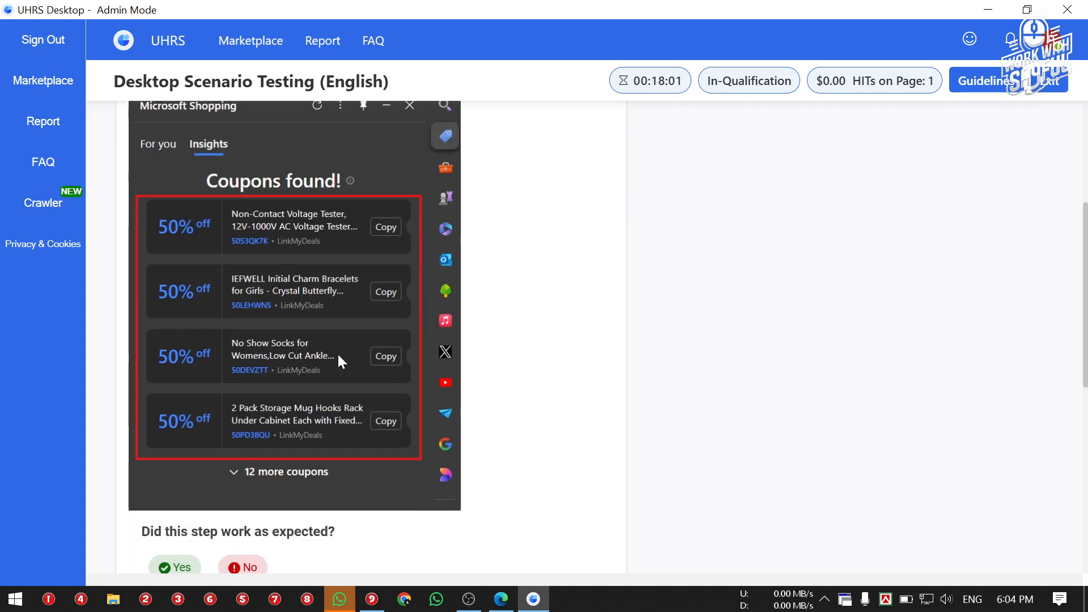
{"action": "scroll", "coordinate": [328, 368], "scroll_direction": "down", "scroll_amount": 3}
Mark step 3/5 as working and attach a screenshot with the Microsoft Shopping coupon list circled in red pen.
{"action": "left_click", "coordinate": [175, 396]}
{"action": "scroll", "coordinate": [352, 408], "scroll_direction": "down", "scroll_amount": 4}
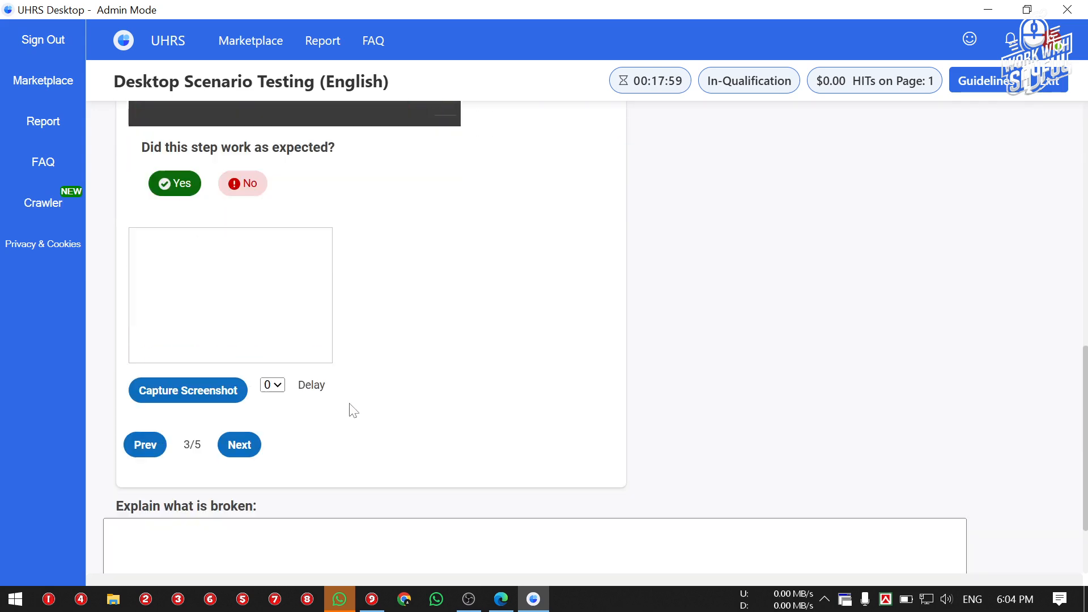
{"action": "left_click", "coordinate": [189, 351]}
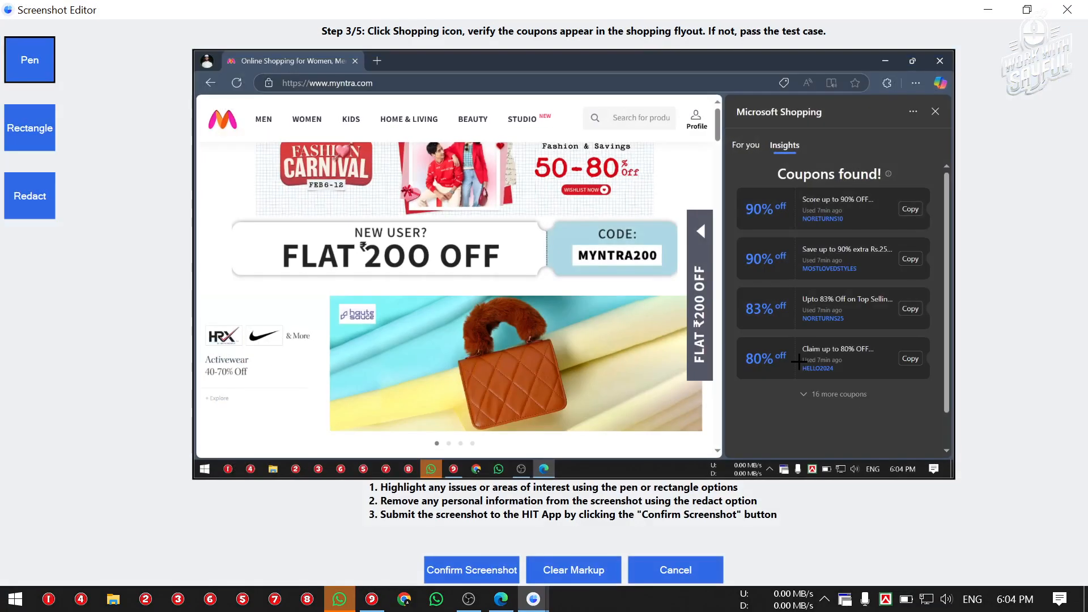
{"action": "mouse_move", "coordinate": [798, 361]}
{"action": "left_mouse_down"}
{"action": "mouse_move", "coordinate": [799, 139]}
{"action": "mouse_move", "coordinate": [815, 371]}
{"action": "mouse_move", "coordinate": [677, 256]}
{"action": "left_mouse_up"}
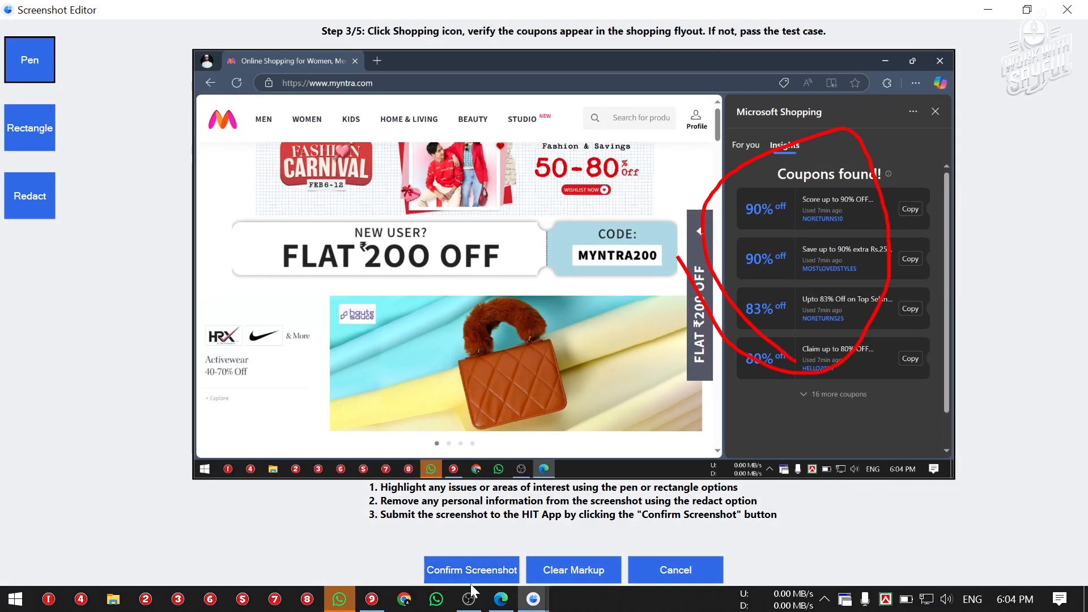
{"action": "left_click", "coordinate": [486, 571]}
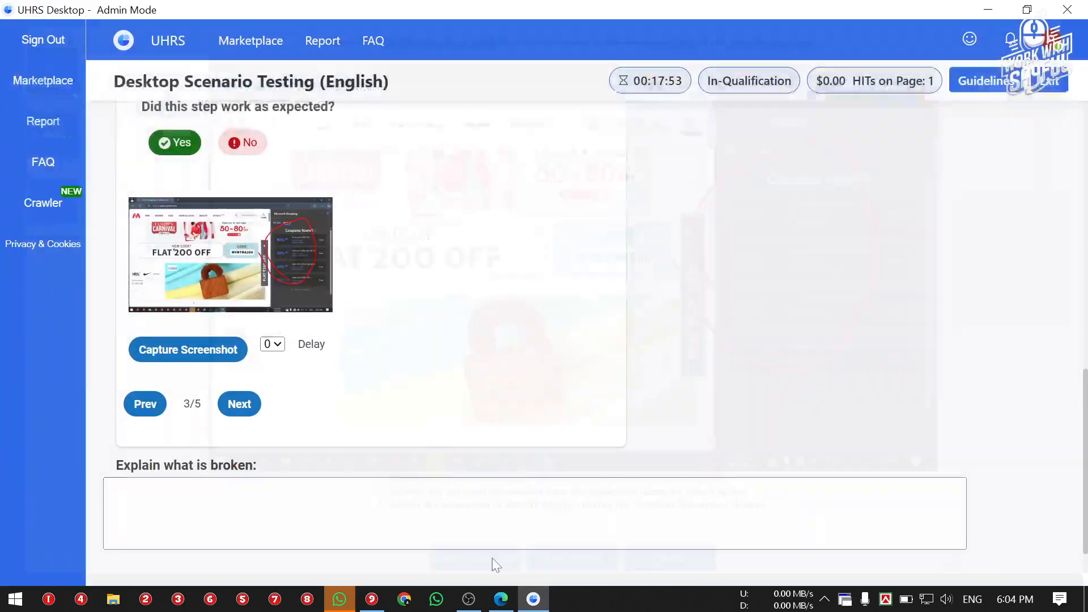
Advance to step 4/5 and review its instruction on copying a coupon.
{"action": "left_click", "coordinate": [237, 411]}
{"action": "scroll", "coordinate": [398, 402], "scroll_direction": "up", "scroll_amount": 5}
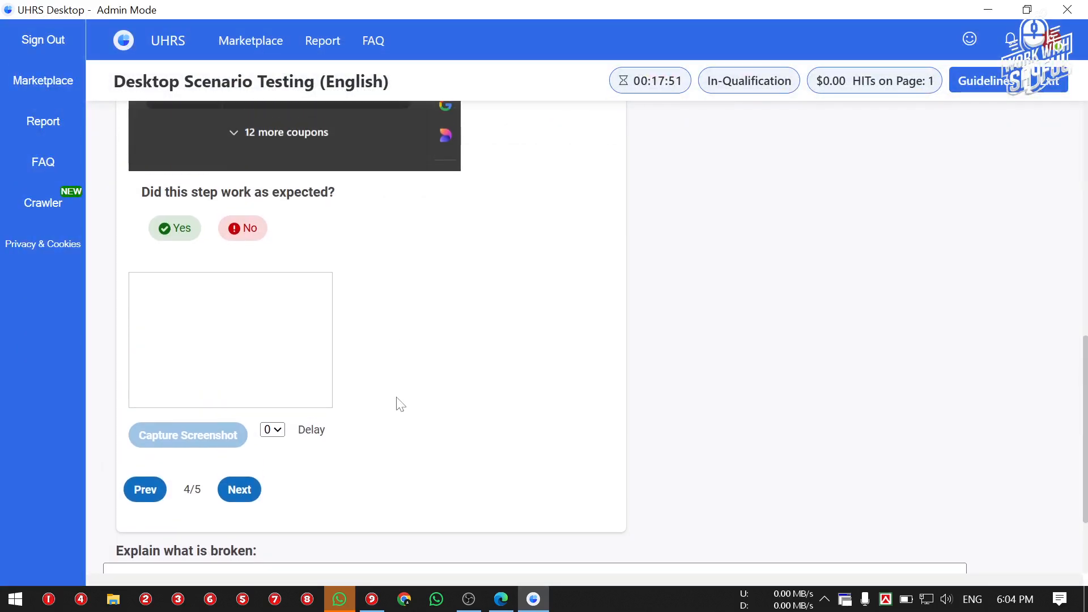
{"action": "scroll", "coordinate": [401, 403], "scroll_direction": "up", "scroll_amount": 4}
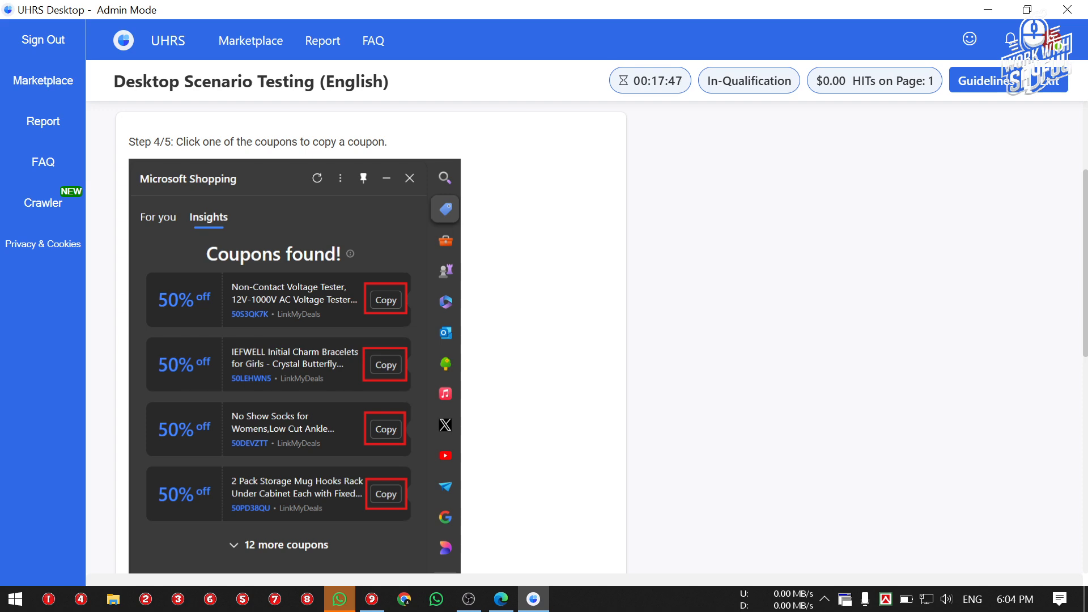
{"action": "left_click_drag", "start_coordinate": [285, 141], "coordinate": [394, 143]}
{"action": "left_click", "coordinate": [394, 143]}
{"action": "scroll", "coordinate": [394, 142], "scroll_direction": "down", "scroll_amount": 1}
{"action": "scroll", "coordinate": [395, 148], "scroll_direction": "down", "scroll_amount": 3}
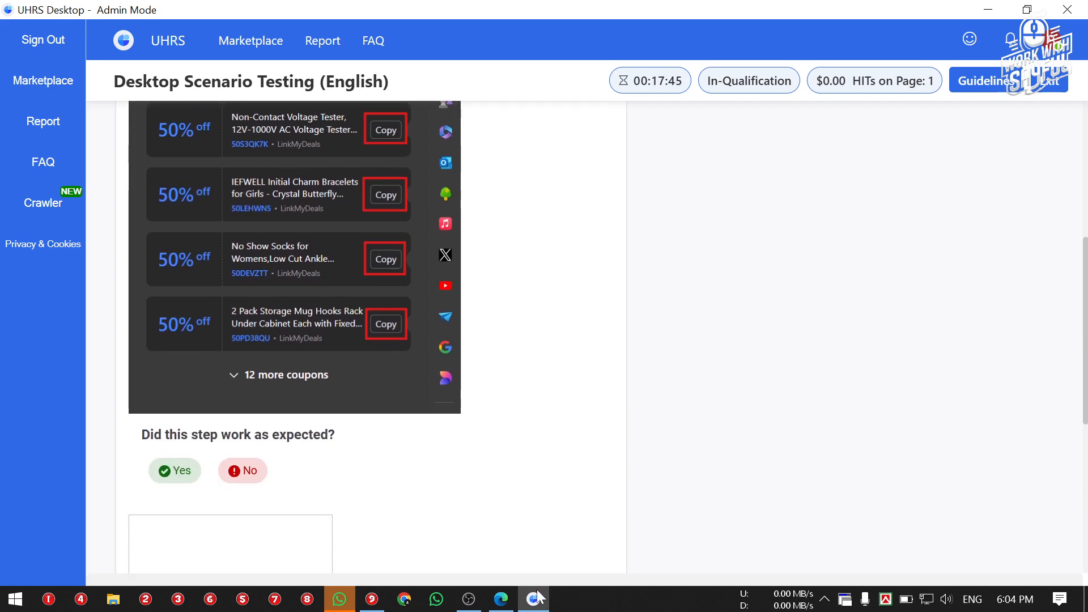
Switch to Edge and try copying several Myntra coupons in Microsoft Shopping, finishing with the code NORETURNS10.
{"action": "left_click", "coordinate": [500, 599]}
{"action": "left_click", "coordinate": [1025, 232]}
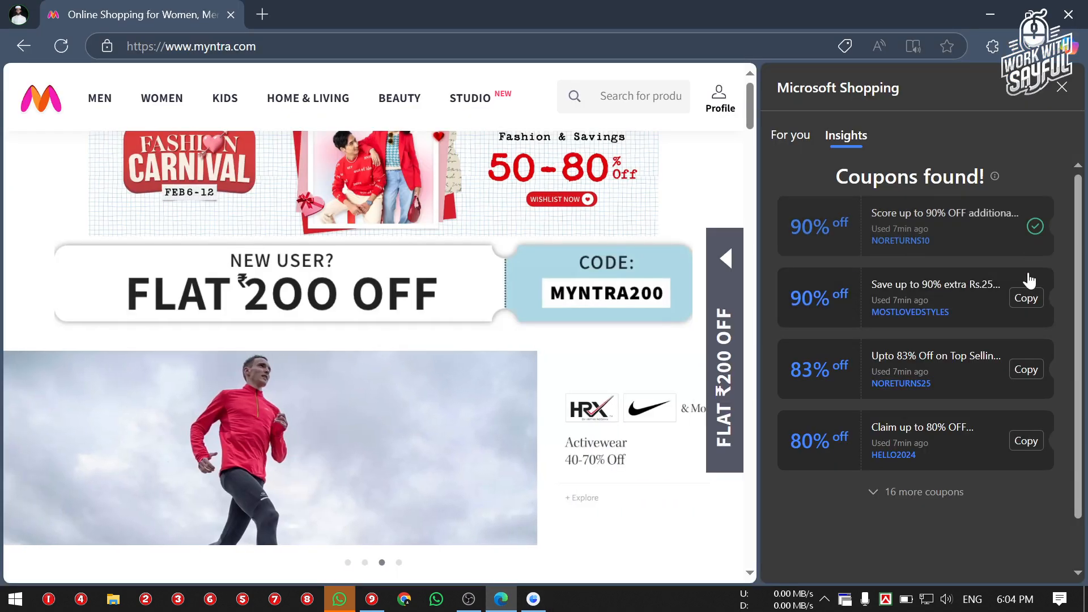
{"action": "left_click", "coordinate": [1026, 298]}
{"action": "left_click", "coordinate": [1025, 368]}
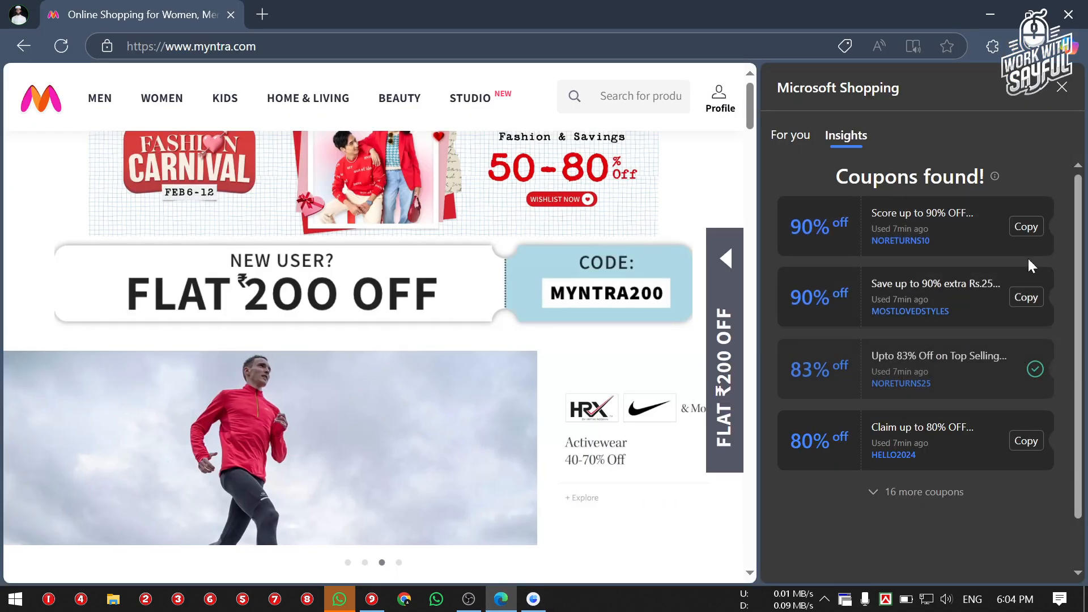
{"action": "left_click", "coordinate": [1027, 227]}
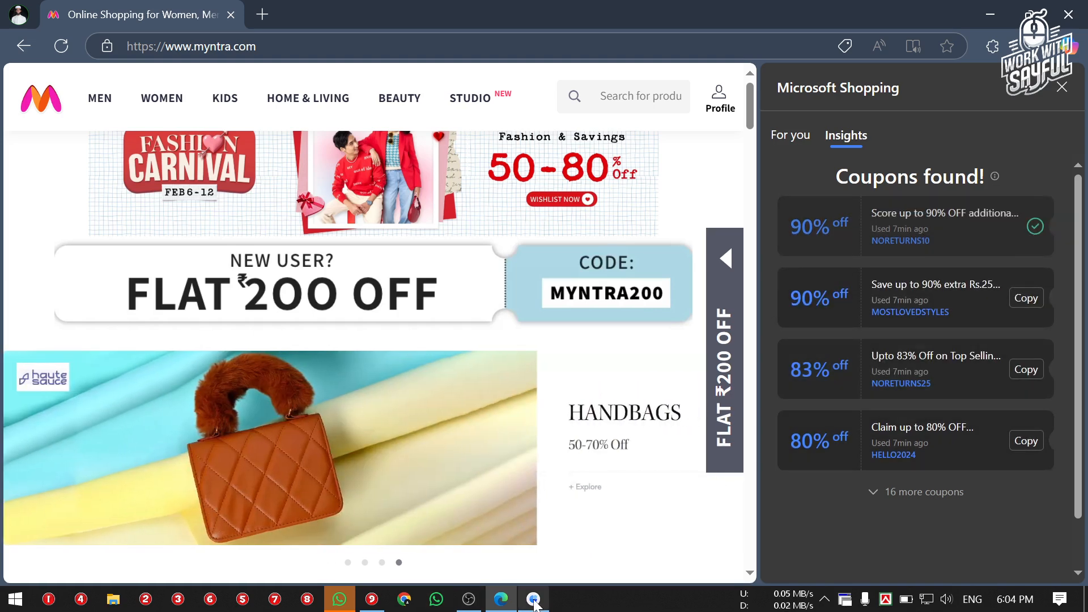
Back in UHRS Desktop, mark step 4/5 as working and attach a screenshot with the coupon list circled in red pen.
{"action": "left_click", "coordinate": [533, 599]}
{"action": "left_click", "coordinate": [171, 470]}
{"action": "scroll", "coordinate": [181, 453], "scroll_direction": "down", "scroll_amount": 4}
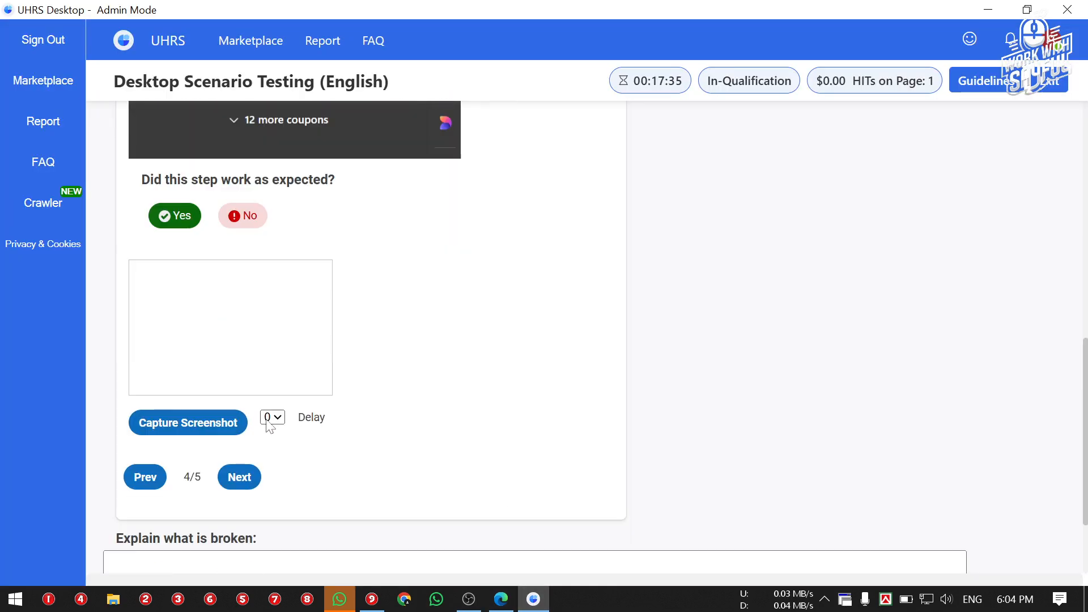
{"action": "left_click", "coordinate": [191, 435]}
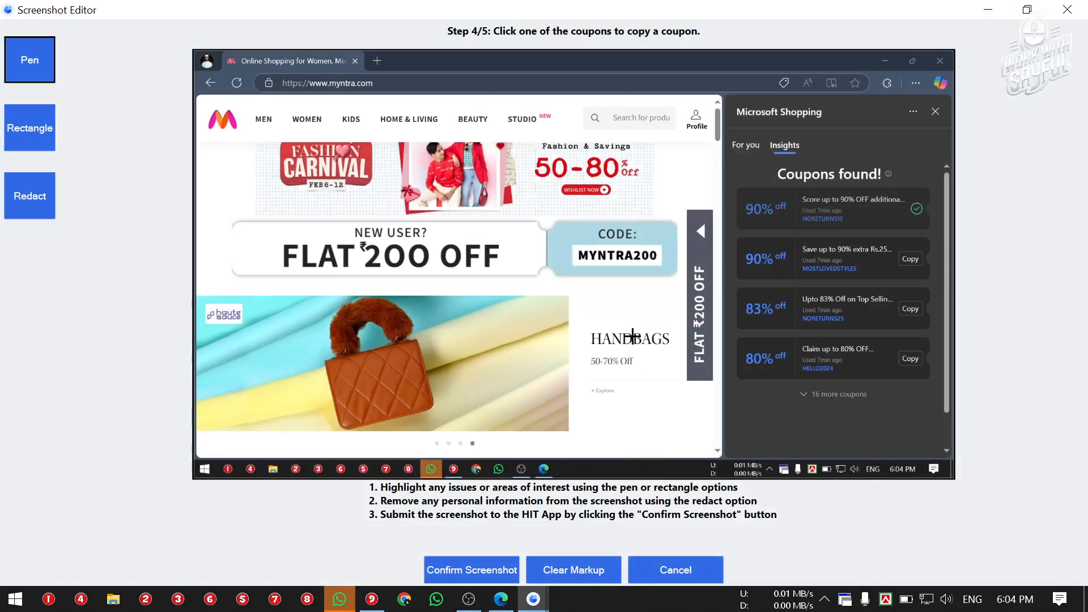
{"action": "mouse_move", "coordinate": [504, 360]}
{"action": "left_mouse_down"}
{"action": "mouse_move", "coordinate": [687, 140]}
{"action": "mouse_move", "coordinate": [861, 362]}
{"action": "mouse_move", "coordinate": [688, 130]}
{"action": "left_mouse_up"}
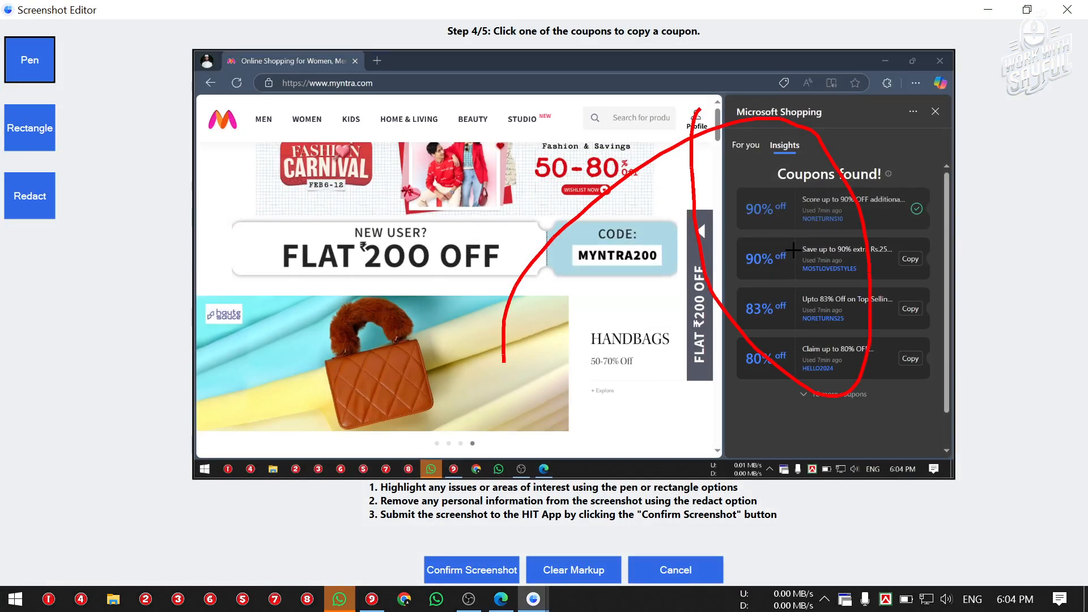
{"action": "left_click", "coordinate": [498, 568]}
Advance to step 5/5 and review its instruction on pasting the coupon code into a search or coupon box.
{"action": "left_click", "coordinate": [239, 477]}
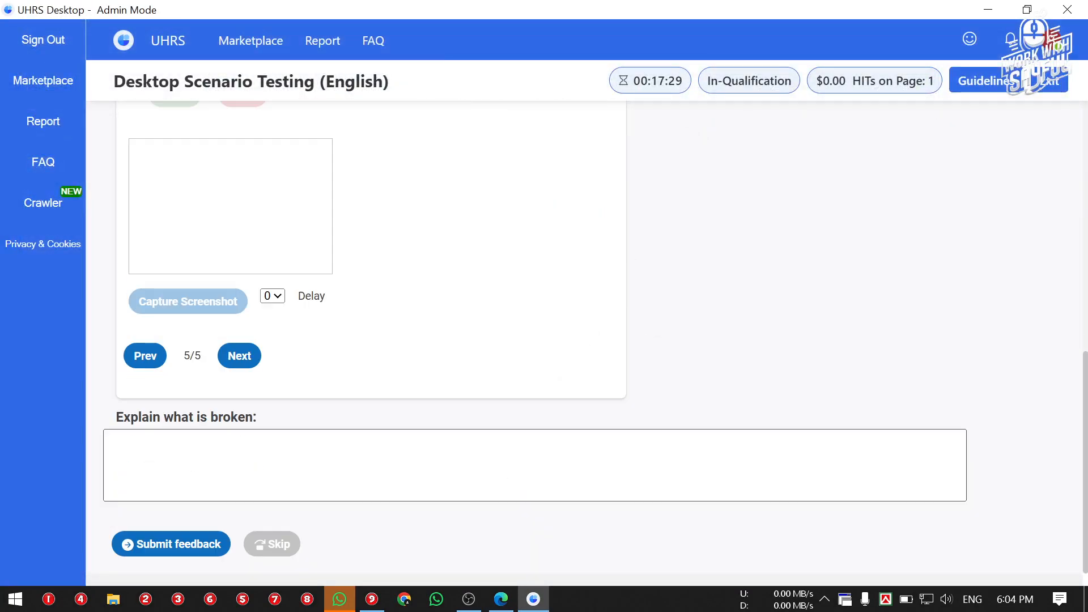
{"action": "scroll", "coordinate": [340, 429], "scroll_direction": "up", "scroll_amount": 8}
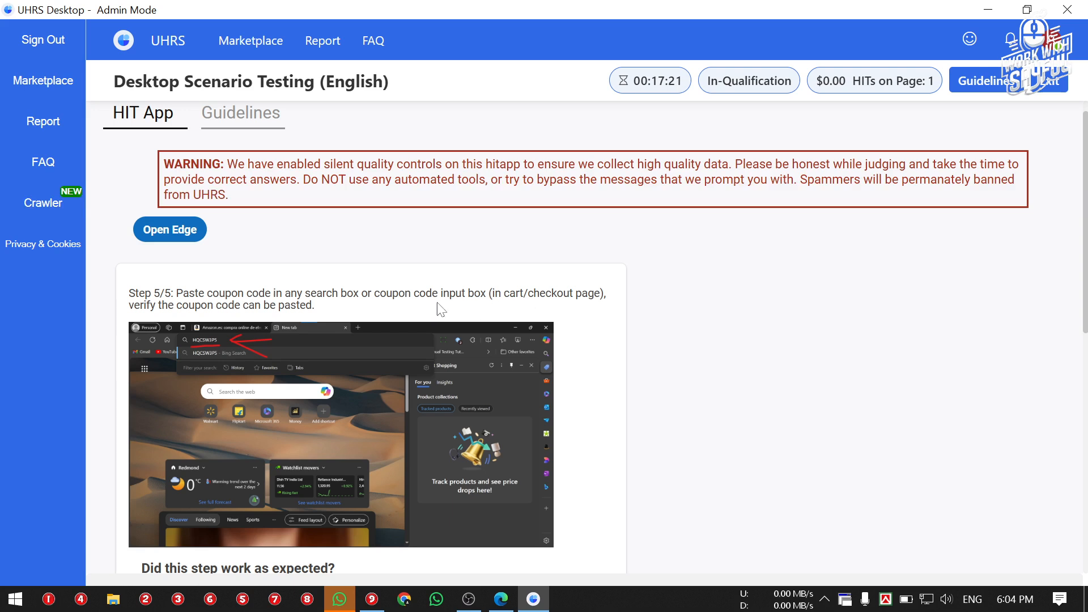
{"action": "left_click_drag", "start_coordinate": [484, 293], "coordinate": [316, 293]}
{"action": "triple_click", "coordinate": [316, 292]}
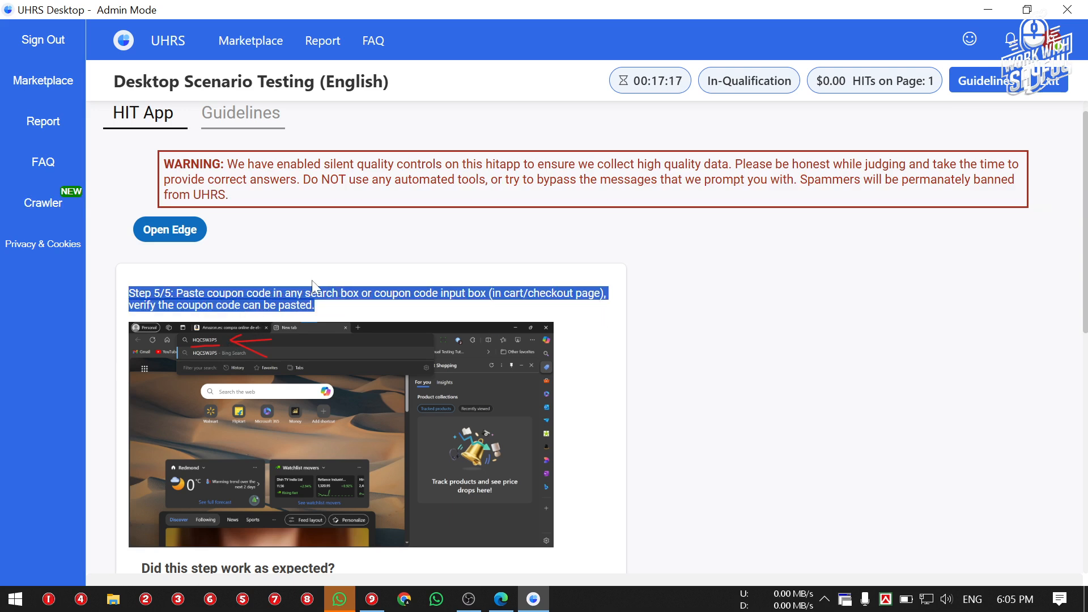
{"action": "double_click", "coordinate": [270, 305]}
{"action": "triple_click", "coordinate": [230, 305]}
{"action": "left_click", "coordinate": [462, 398]}
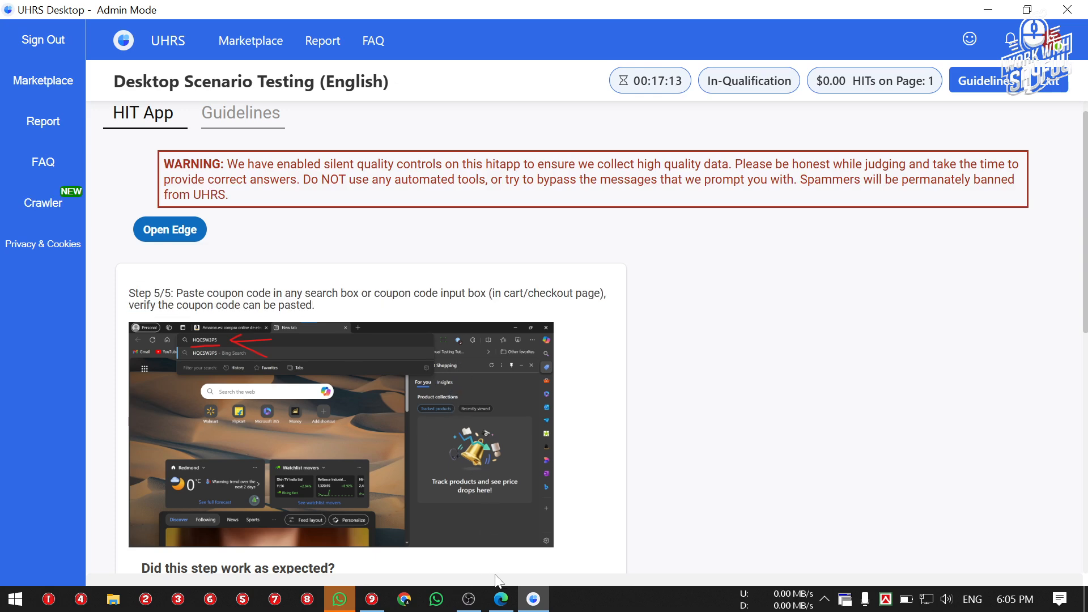
Switch to Edge and paste the copied coupon code NORETURNS10 over the address in the address bar.
{"action": "left_click", "coordinate": [501, 599]}
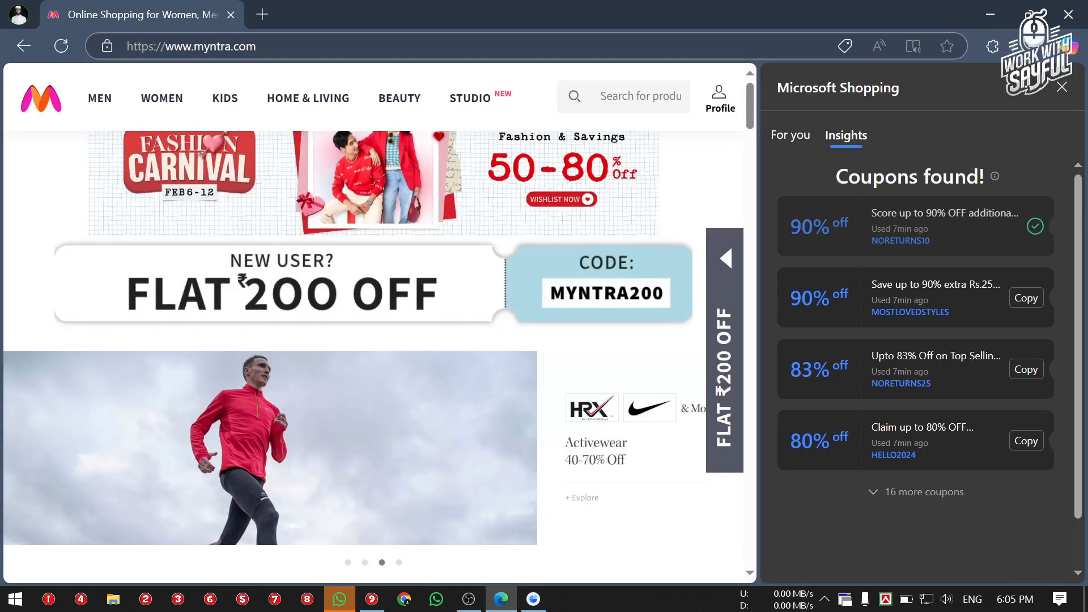
{"action": "left_click", "coordinate": [191, 46]}
{"action": "right_click", "coordinate": [210, 46]}
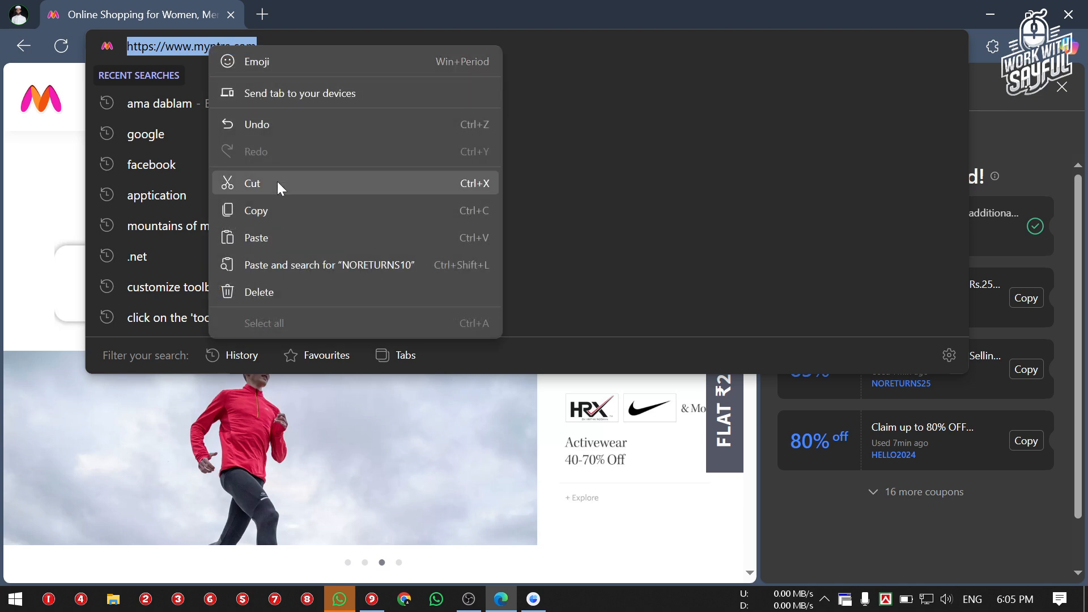
{"action": "left_click", "coordinate": [289, 237]}
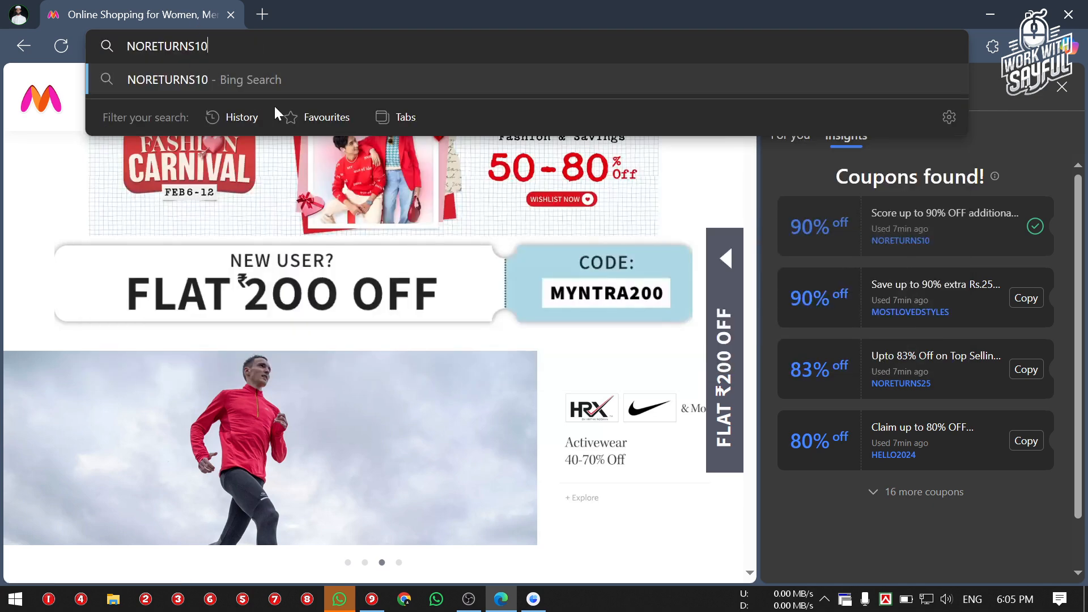
Return to UHRS Desktop and mark step 5/5 as working.
{"action": "left_click", "coordinate": [532, 599]}
{"action": "scroll", "coordinate": [443, 466], "scroll_direction": "down", "scroll_amount": 4}
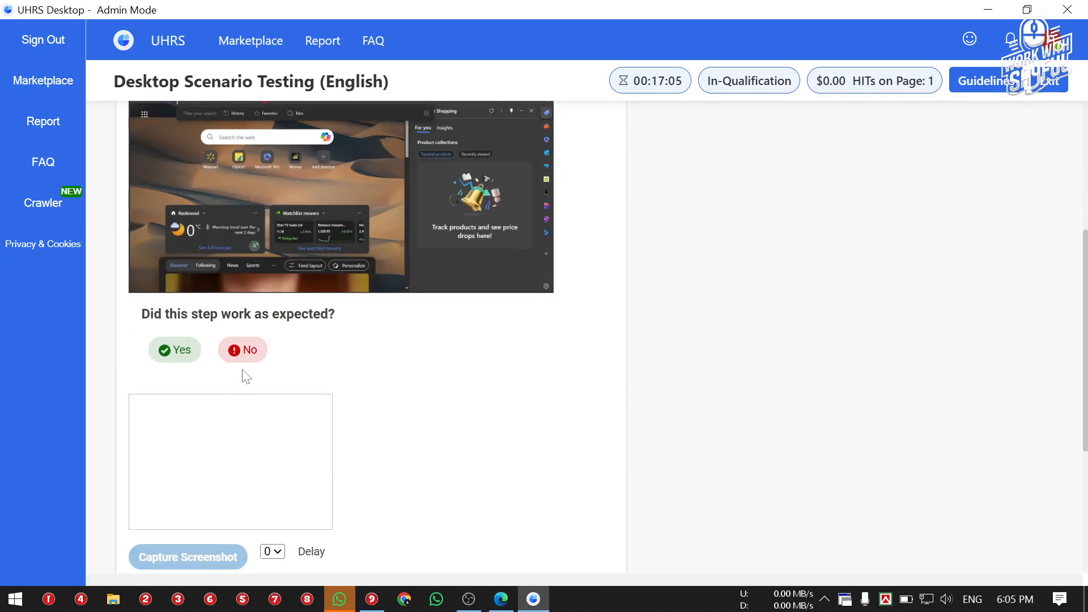
{"action": "left_click", "coordinate": [174, 349]}
{"action": "scroll", "coordinate": [246, 348], "scroll_direction": "down", "scroll_amount": 3}
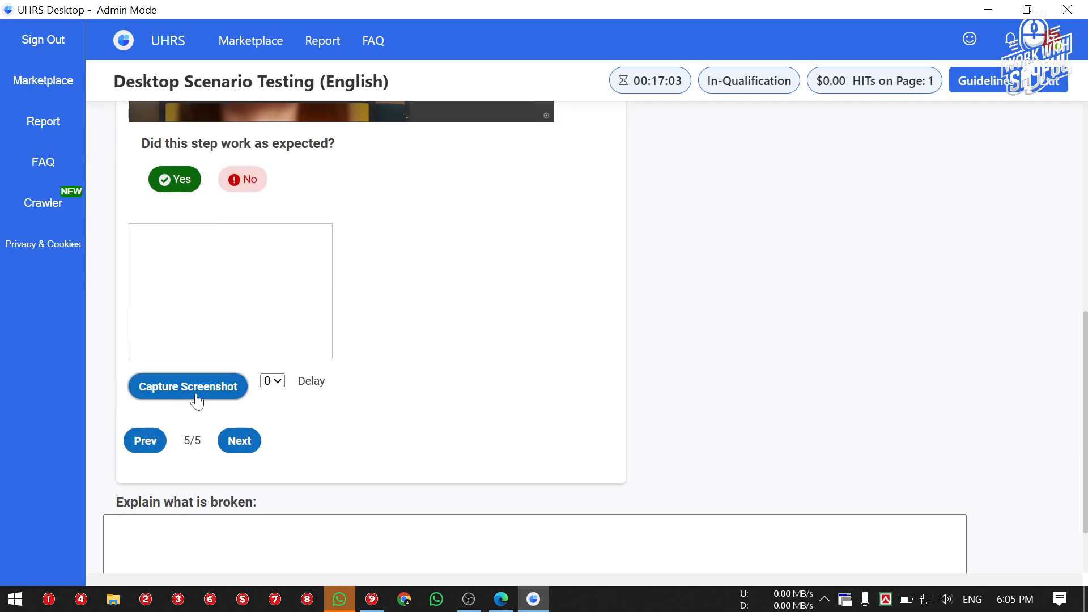
Attach a step 5/5 screenshot with a red pen circle and arrow marking the pasted NORETURNS10 code, and submit the HIT feedback.
{"action": "left_click", "coordinate": [189, 386]}
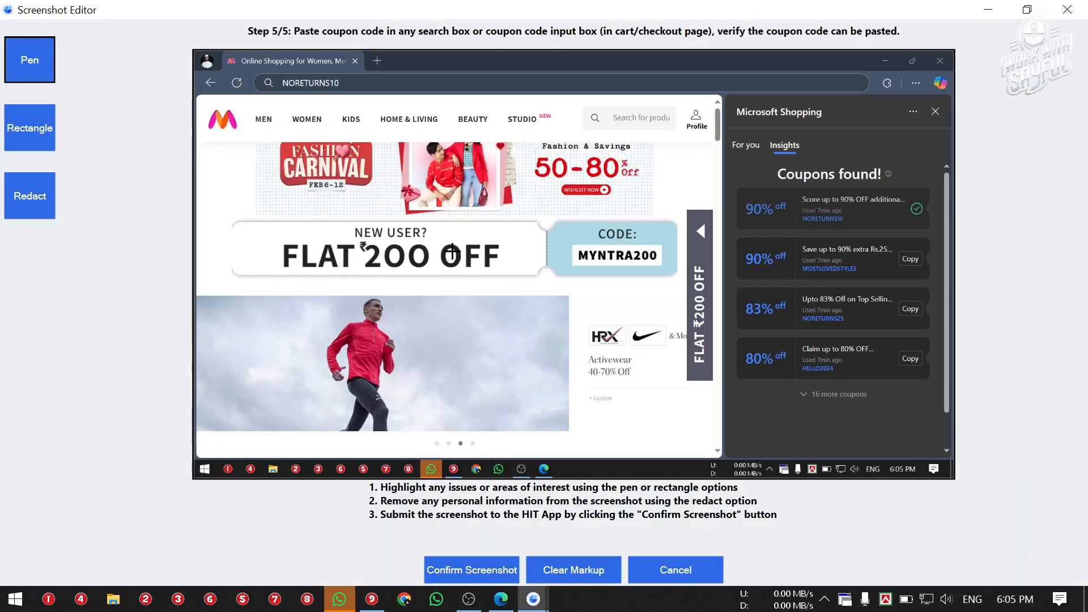
{"action": "mouse_move", "coordinate": [540, 362]}
{"action": "left_mouse_down"}
{"action": "mouse_move", "coordinate": [329, 106]}
{"action": "mouse_move", "coordinate": [304, 126]}
{"action": "mouse_move", "coordinate": [354, 73]}
{"action": "mouse_move", "coordinate": [250, 90]}
{"action": "mouse_move", "coordinate": [422, 133]}
{"action": "mouse_move", "coordinate": [340, 73]}
{"action": "left_mouse_up"}
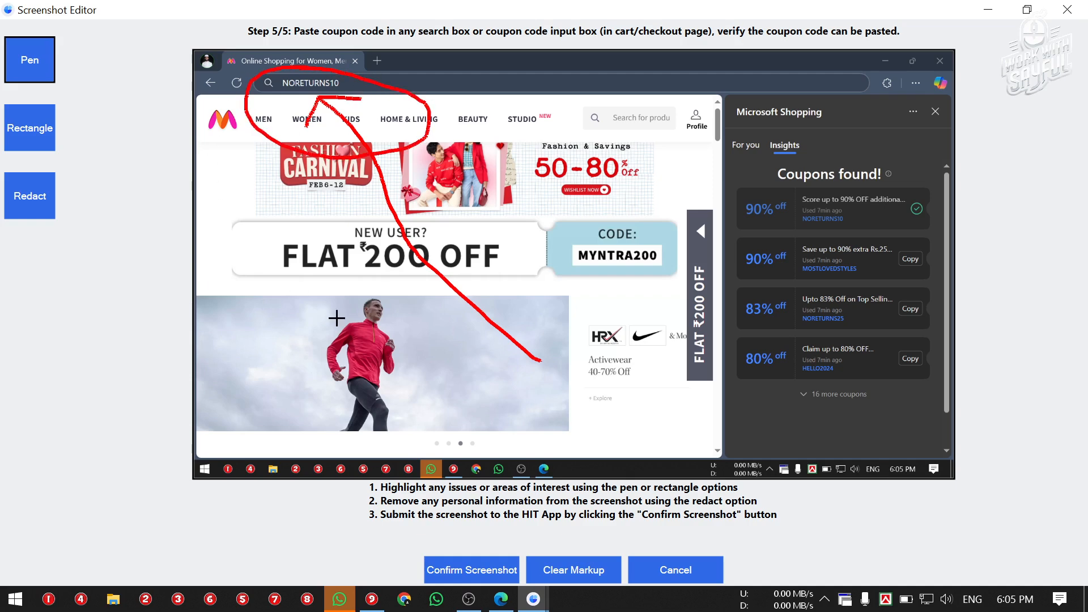
{"action": "left_click", "coordinate": [481, 572]}
{"action": "scroll", "coordinate": [448, 380], "scroll_direction": "down", "scroll_amount": 2}
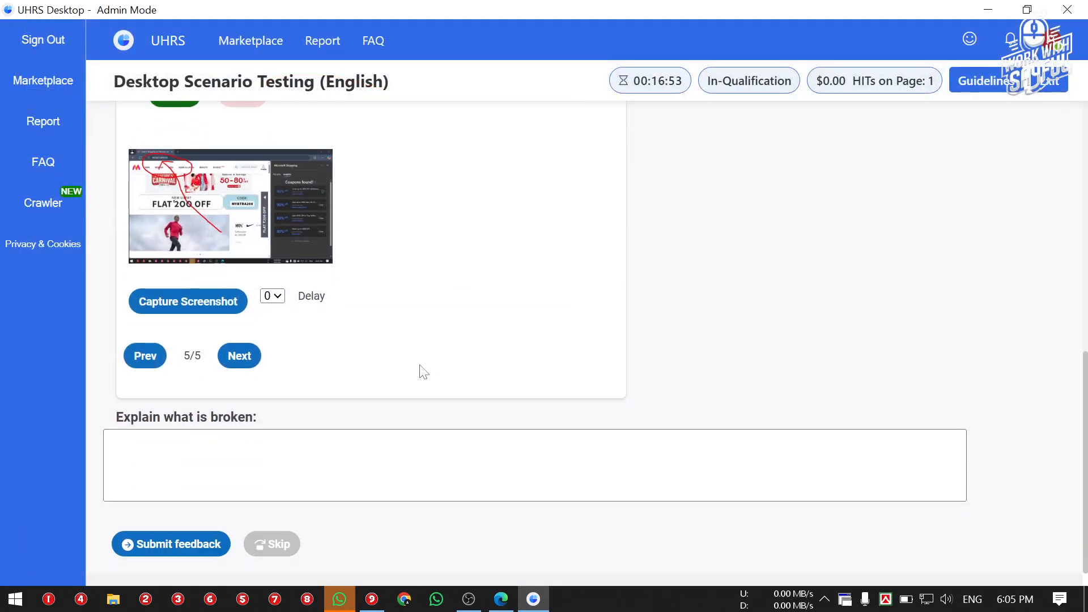
{"action": "left_click", "coordinate": [189, 548]}
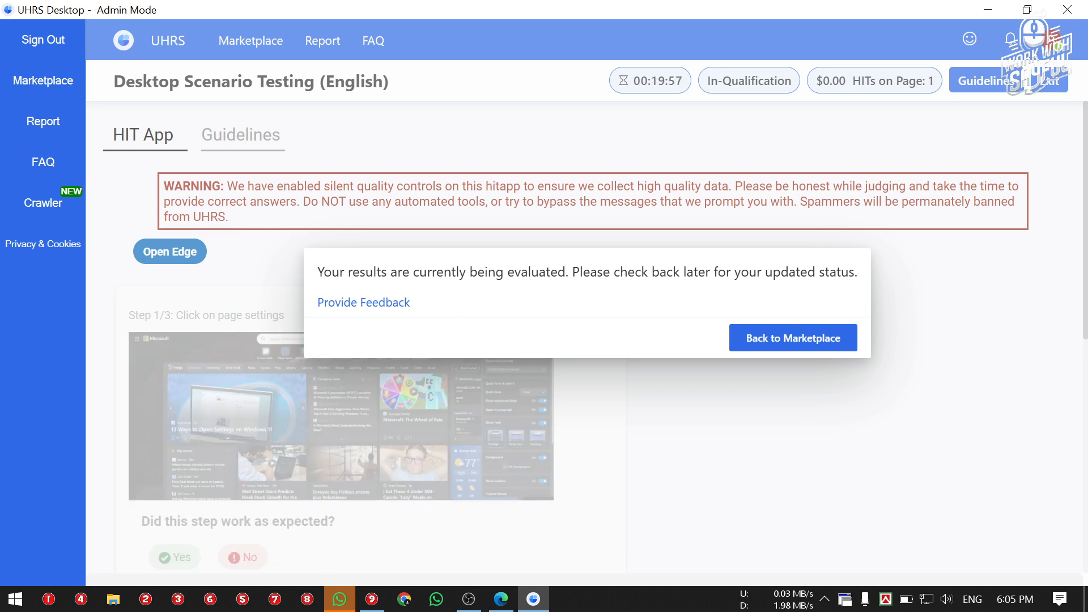
Read the notice about the qualification results and go back to the Marketplace.
{"action": "left_click_drag", "start_coordinate": [685, 272], "coordinate": [877, 276]}
{"action": "triple_click", "coordinate": [631, 272]}
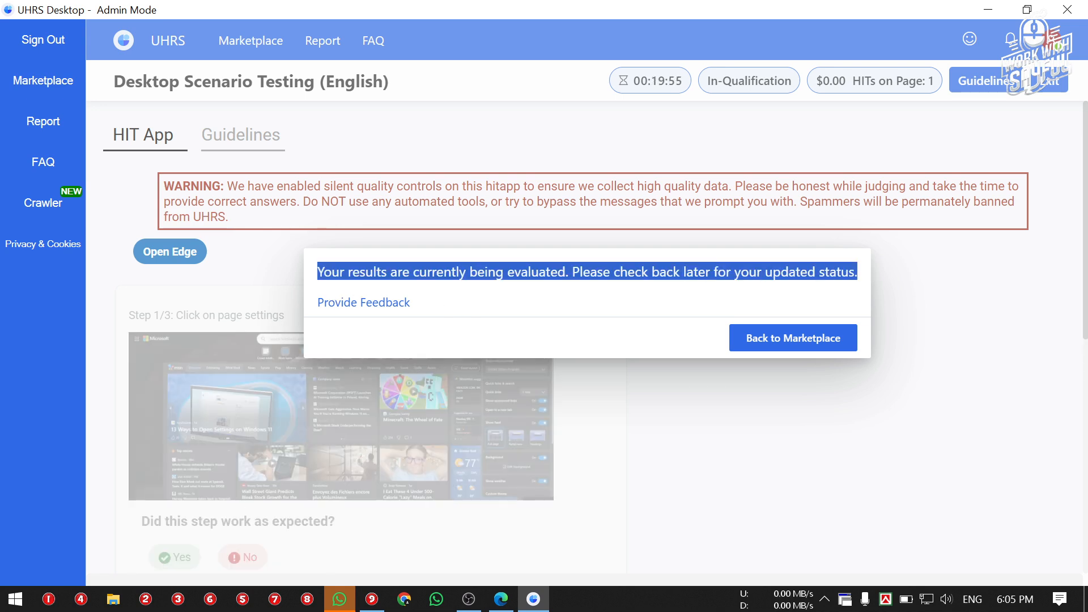
{"action": "double_click", "coordinate": [632, 271]}
{"action": "left_click", "coordinate": [632, 271]}
{"action": "triple_click", "coordinate": [698, 272]}
{"action": "triple_click", "coordinate": [699, 272]}
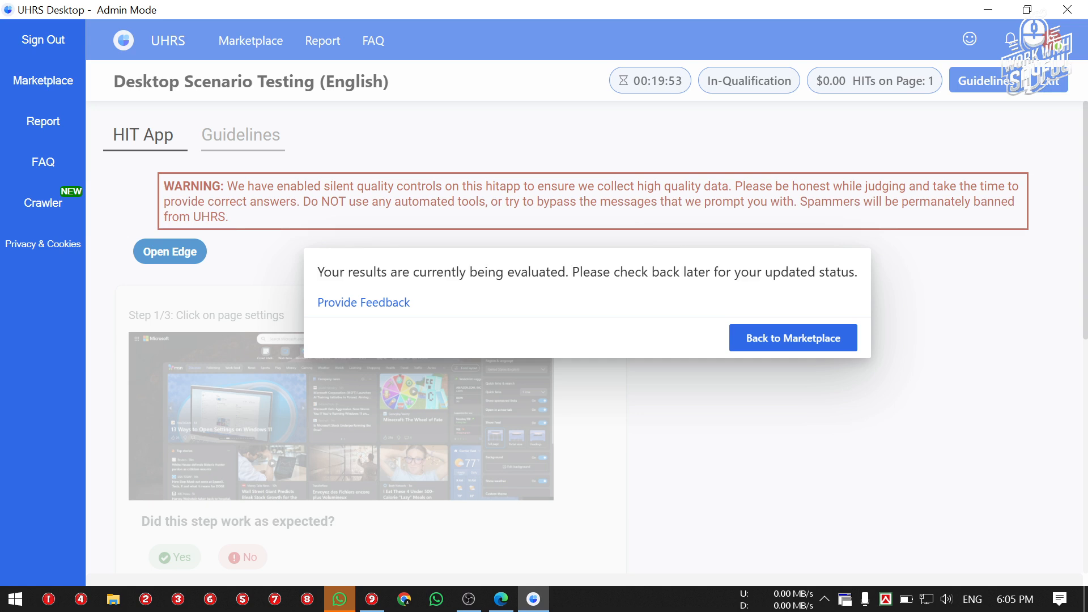
{"action": "left_click", "coordinate": [784, 250]}
{"action": "triple_click", "coordinate": [790, 272]}
{"action": "triple_click", "coordinate": [791, 272]}
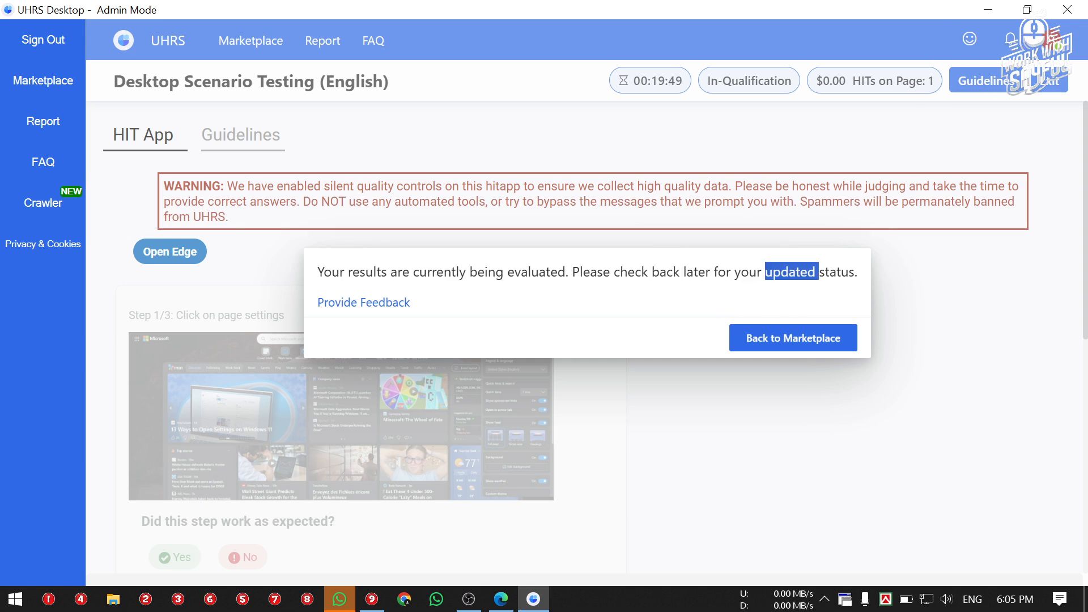
{"action": "triple_click", "coordinate": [790, 272]}
{"action": "triple_click", "coordinate": [834, 272]}
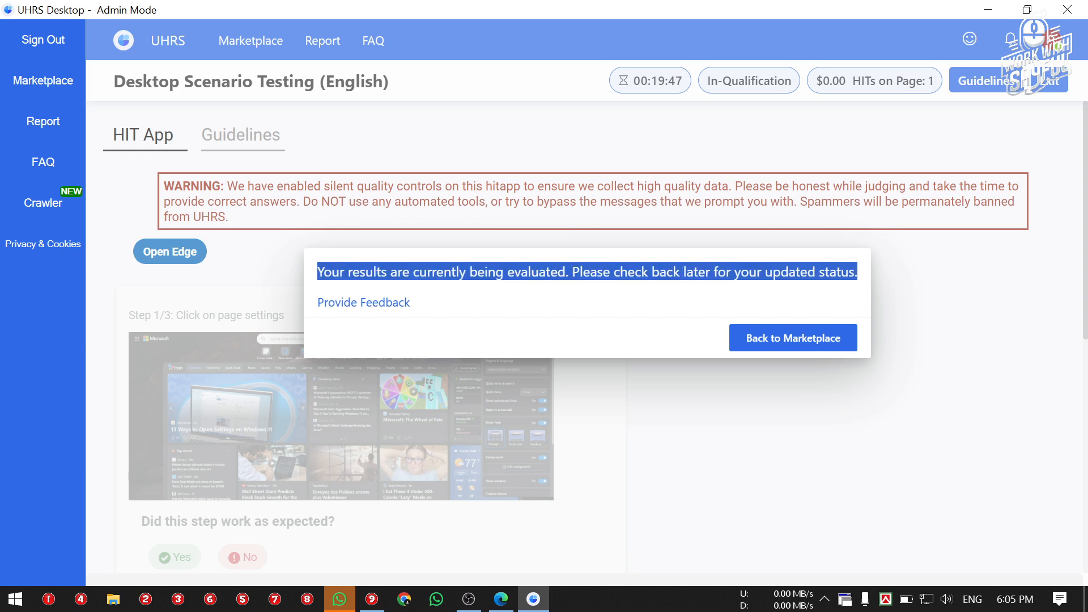
{"action": "triple_click", "coordinate": [724, 272]}
{"action": "left_click", "coordinate": [724, 272]}
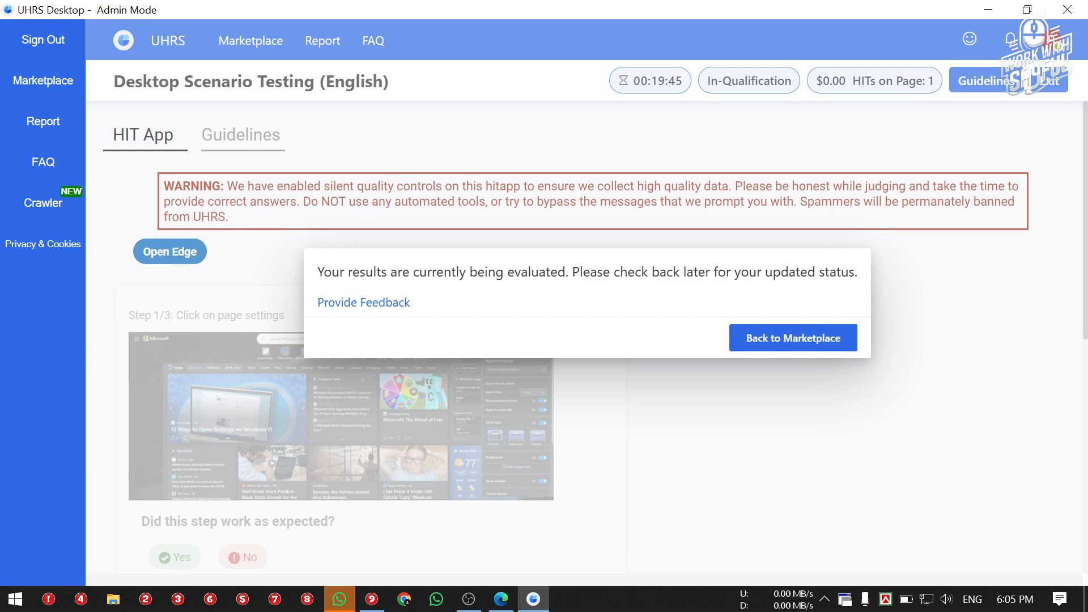
{"action": "left_click", "coordinate": [773, 342]}
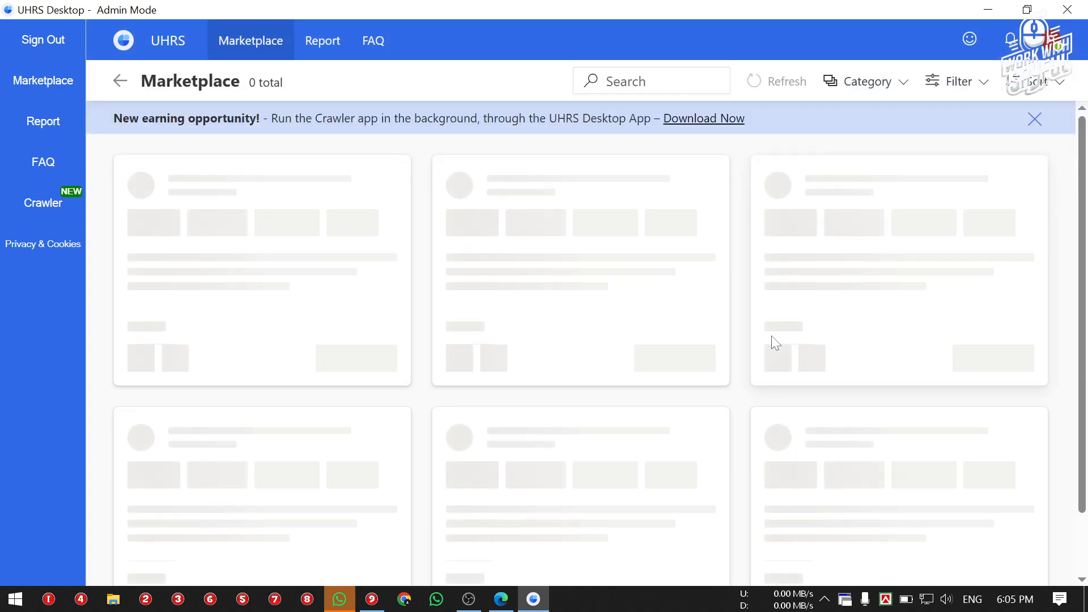